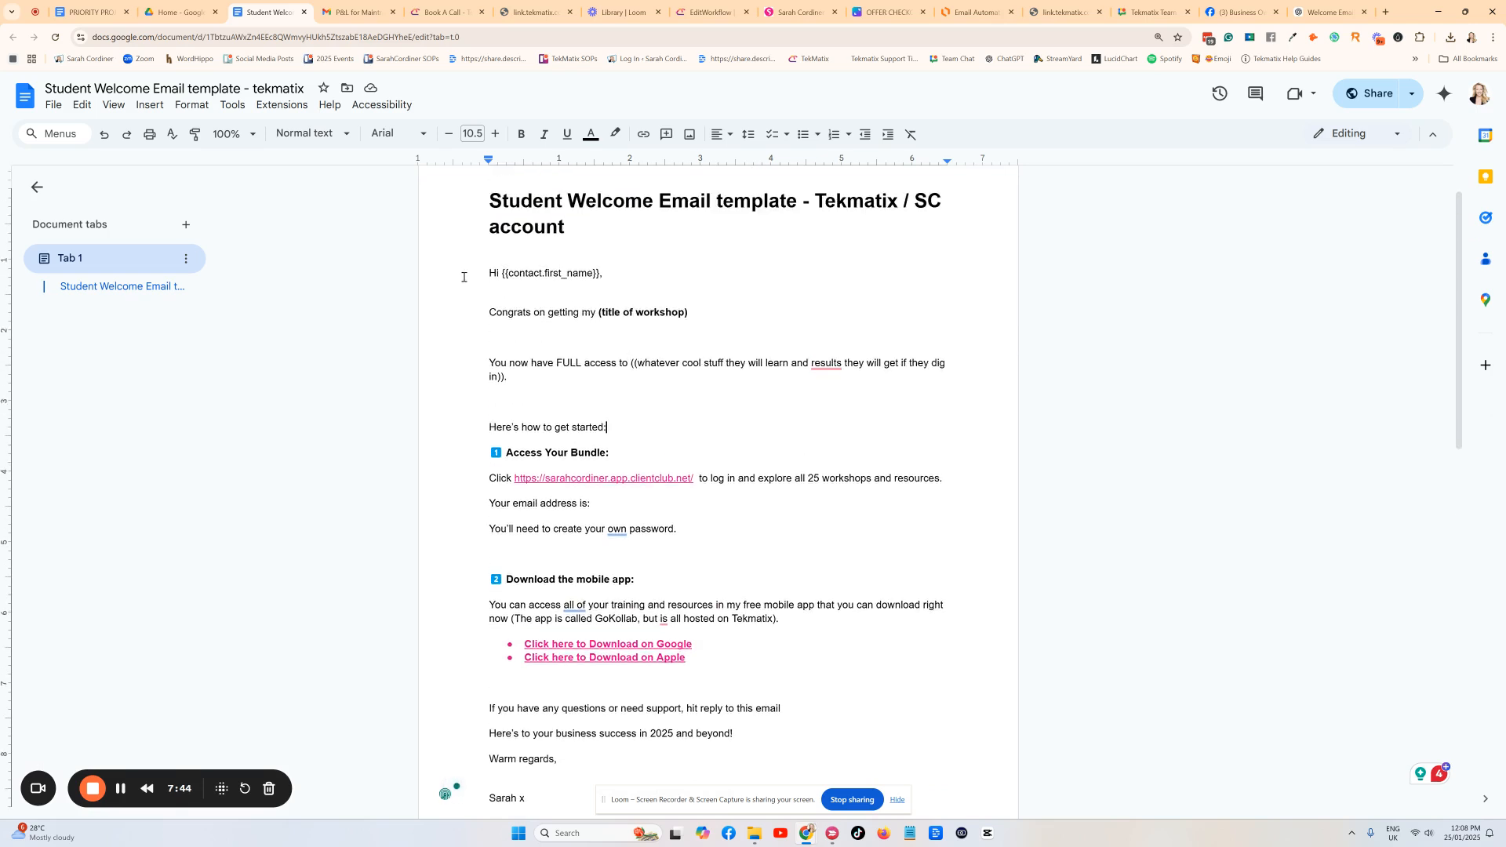
# Change the bold placeholder to read '(title of workshop/product)'.
pyautogui.scroll(-1, 465, 278)
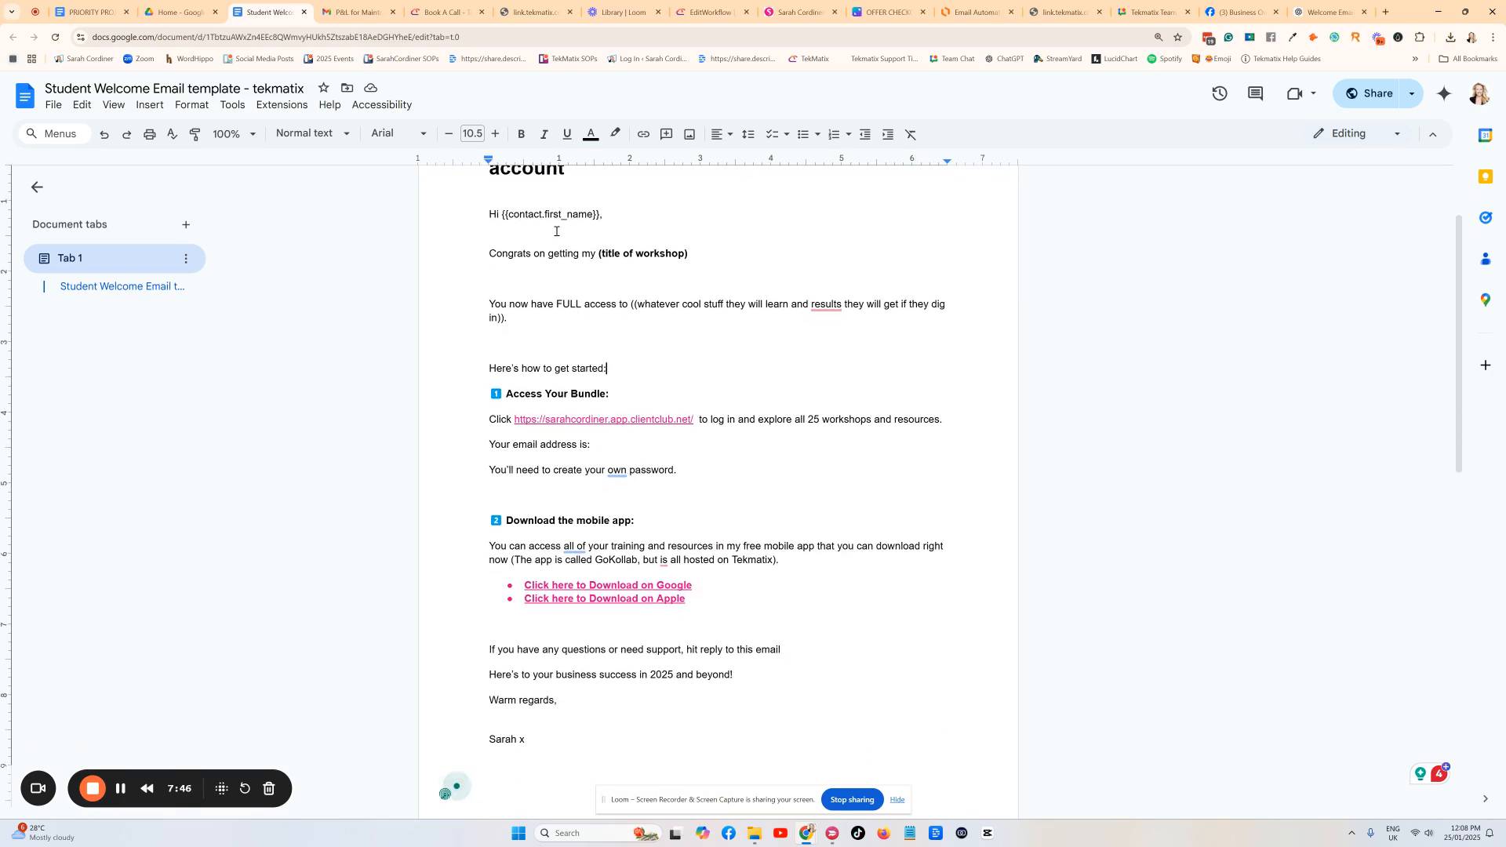
pyautogui.scroll(1, 645, 255)
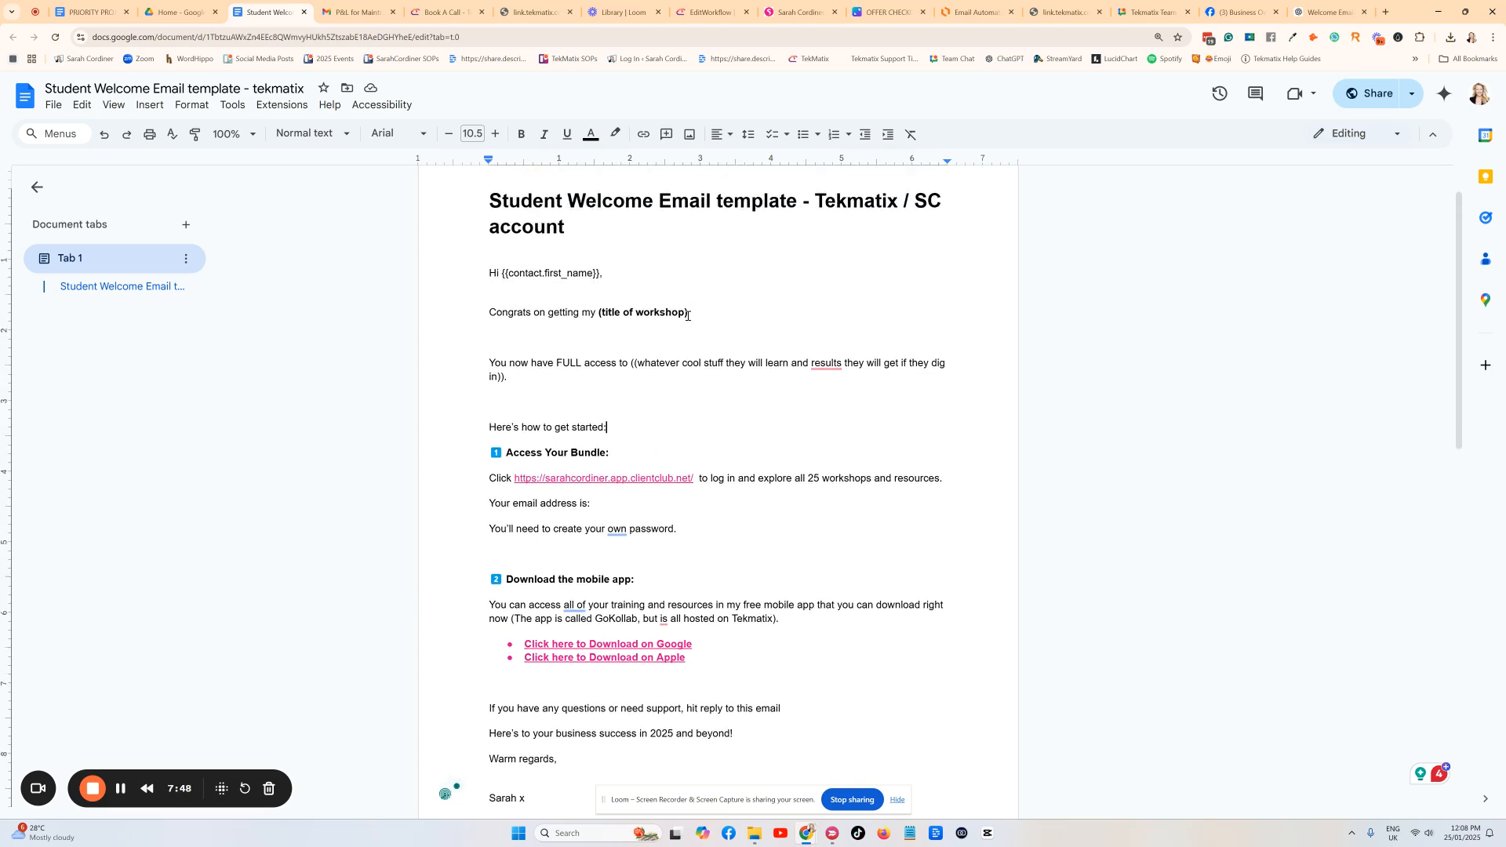
pyautogui.click(684, 313)
pyautogui.write('/product')
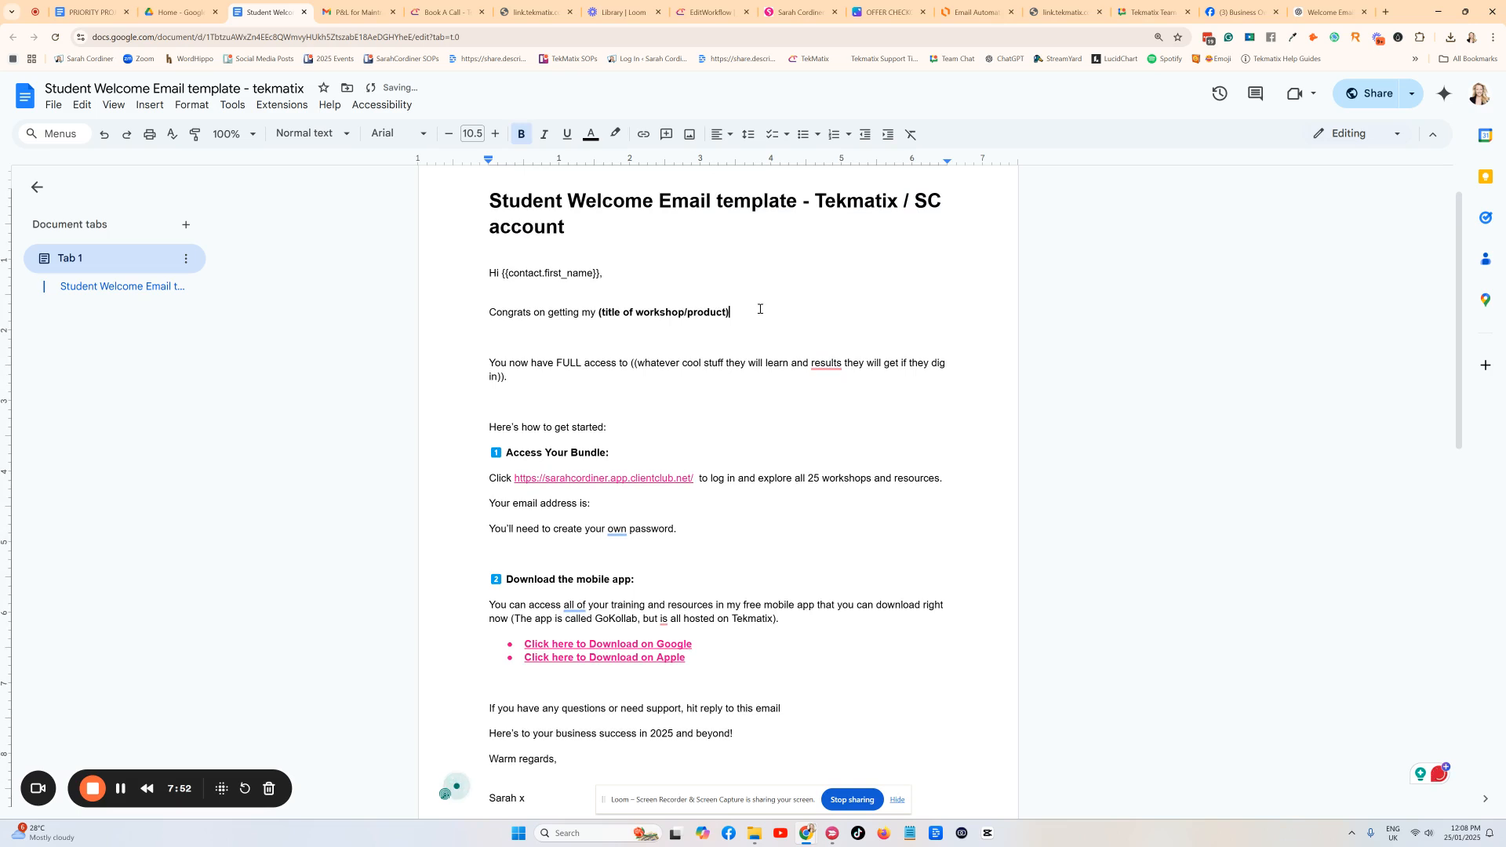
pyautogui.scroll(-2, 538, 385)
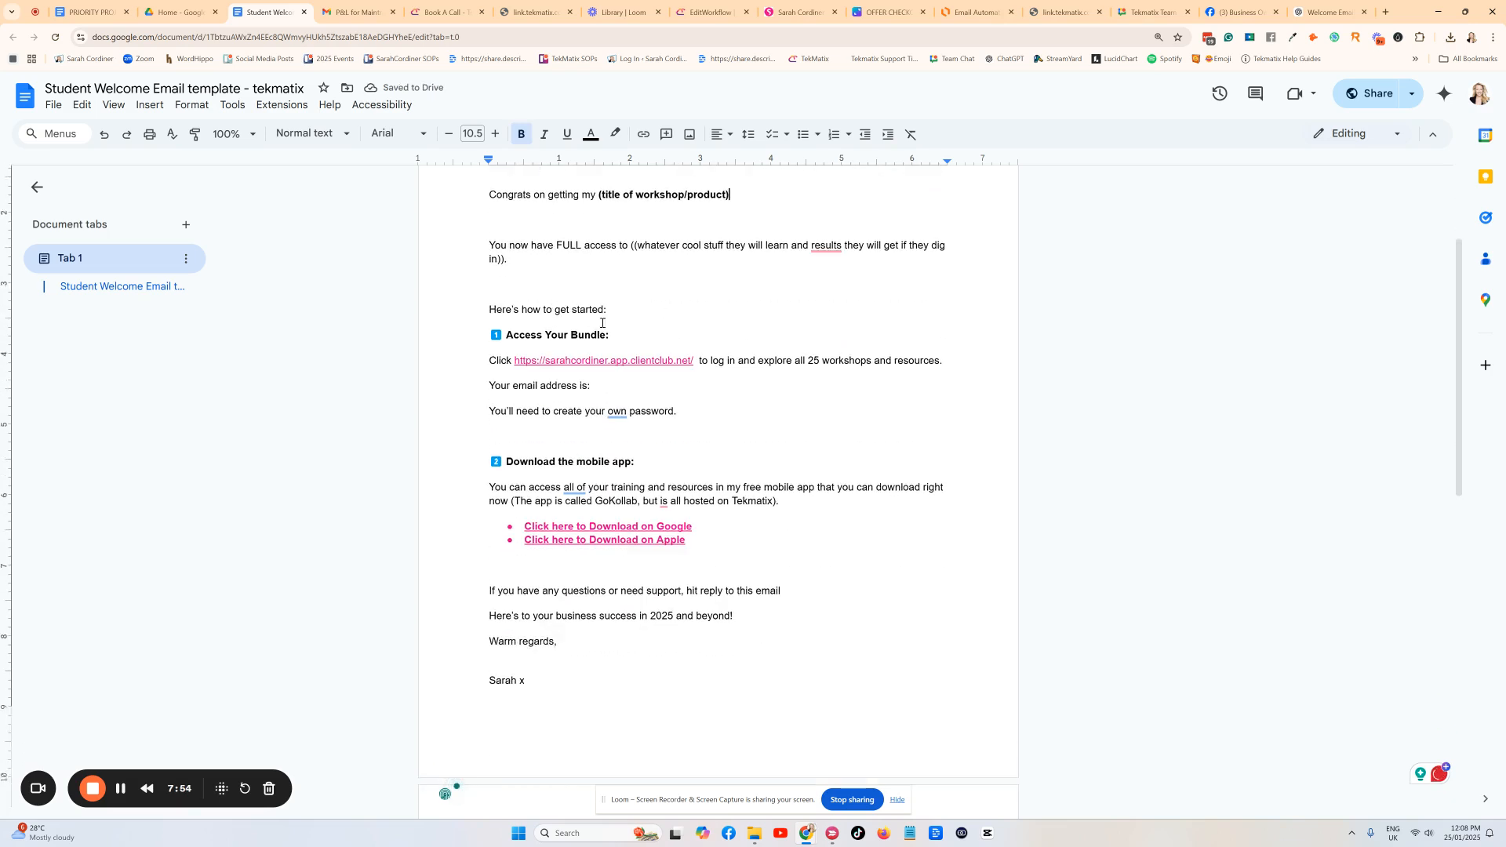
pyautogui.scroll(2, 676, 286)
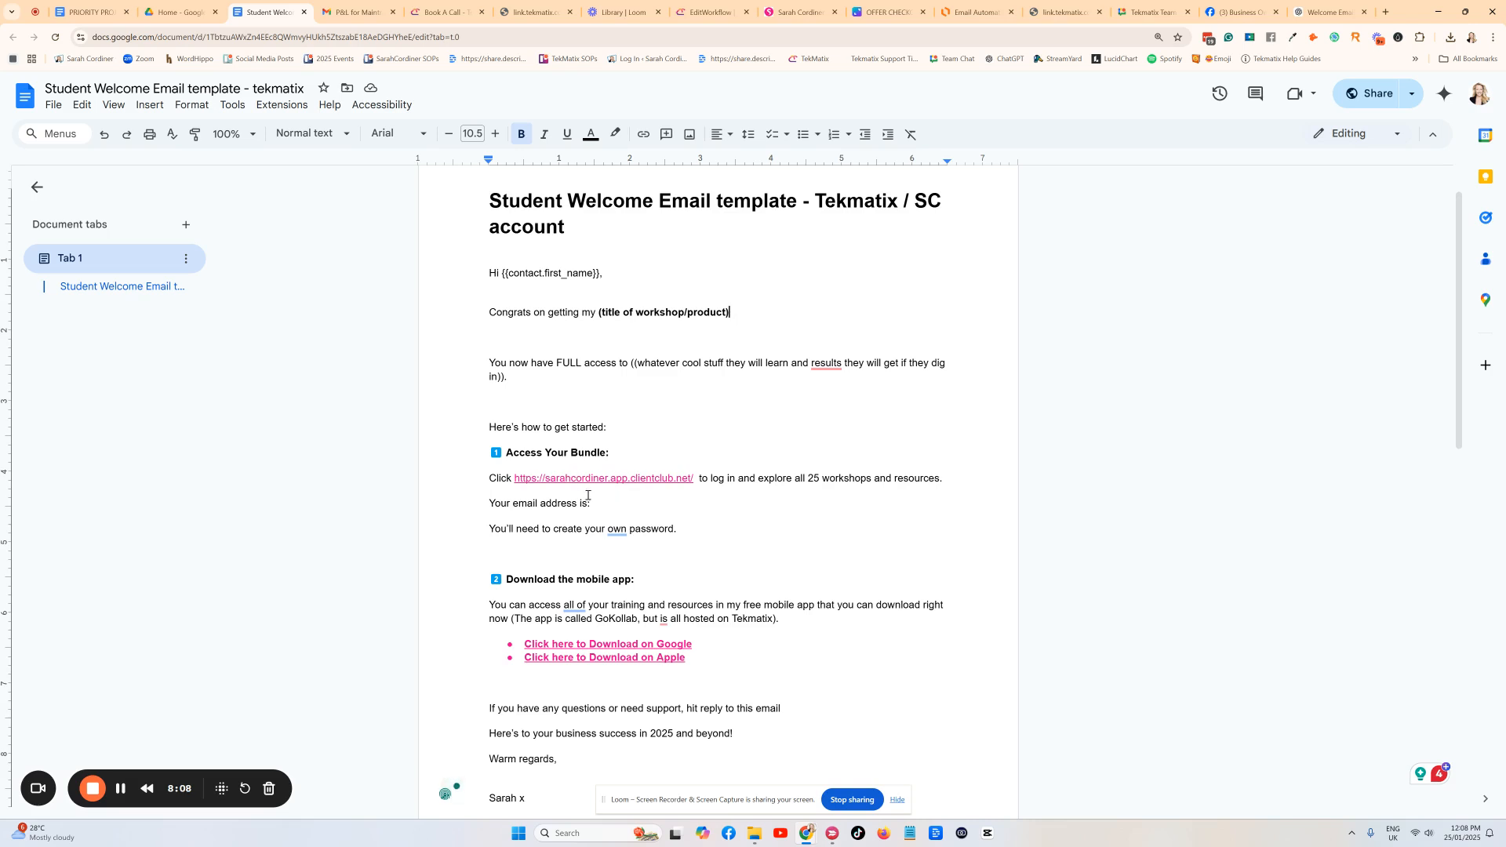
# Review the login link and the 'Your email address is:' lines in the email body.
pyautogui.scroll(-1, 598, 506)
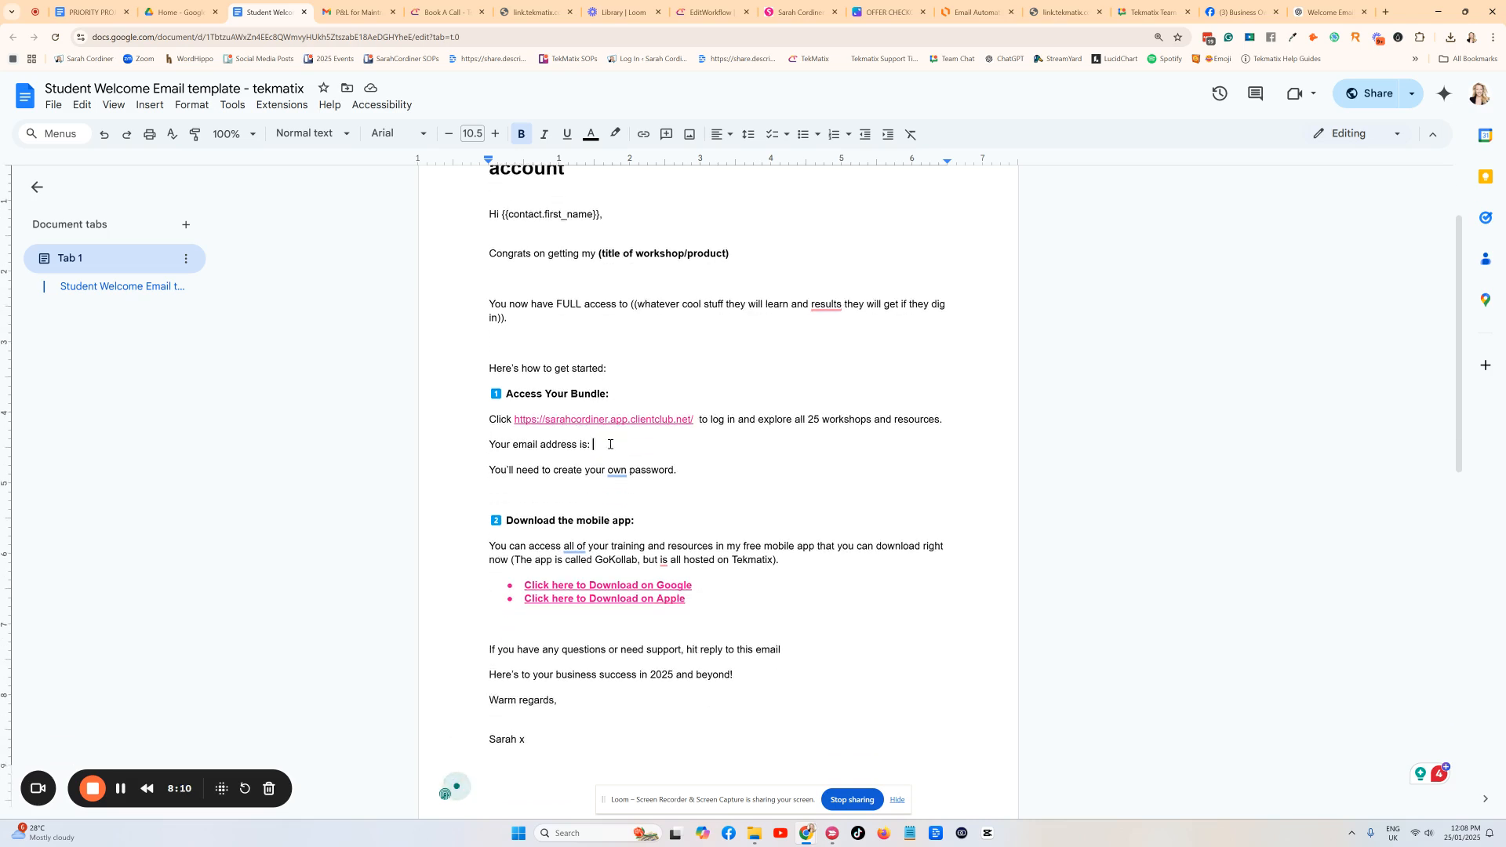
pyautogui.moveTo(516, 419); pyautogui.dragTo(700, 419)
pyautogui.click(707, 403)
pyautogui.keyDown('shift'); pyautogui.click(596, 451); pyautogui.keyUp('shift')
pyautogui.click(604, 448)
pyautogui.scroll(-2, 496, 553)
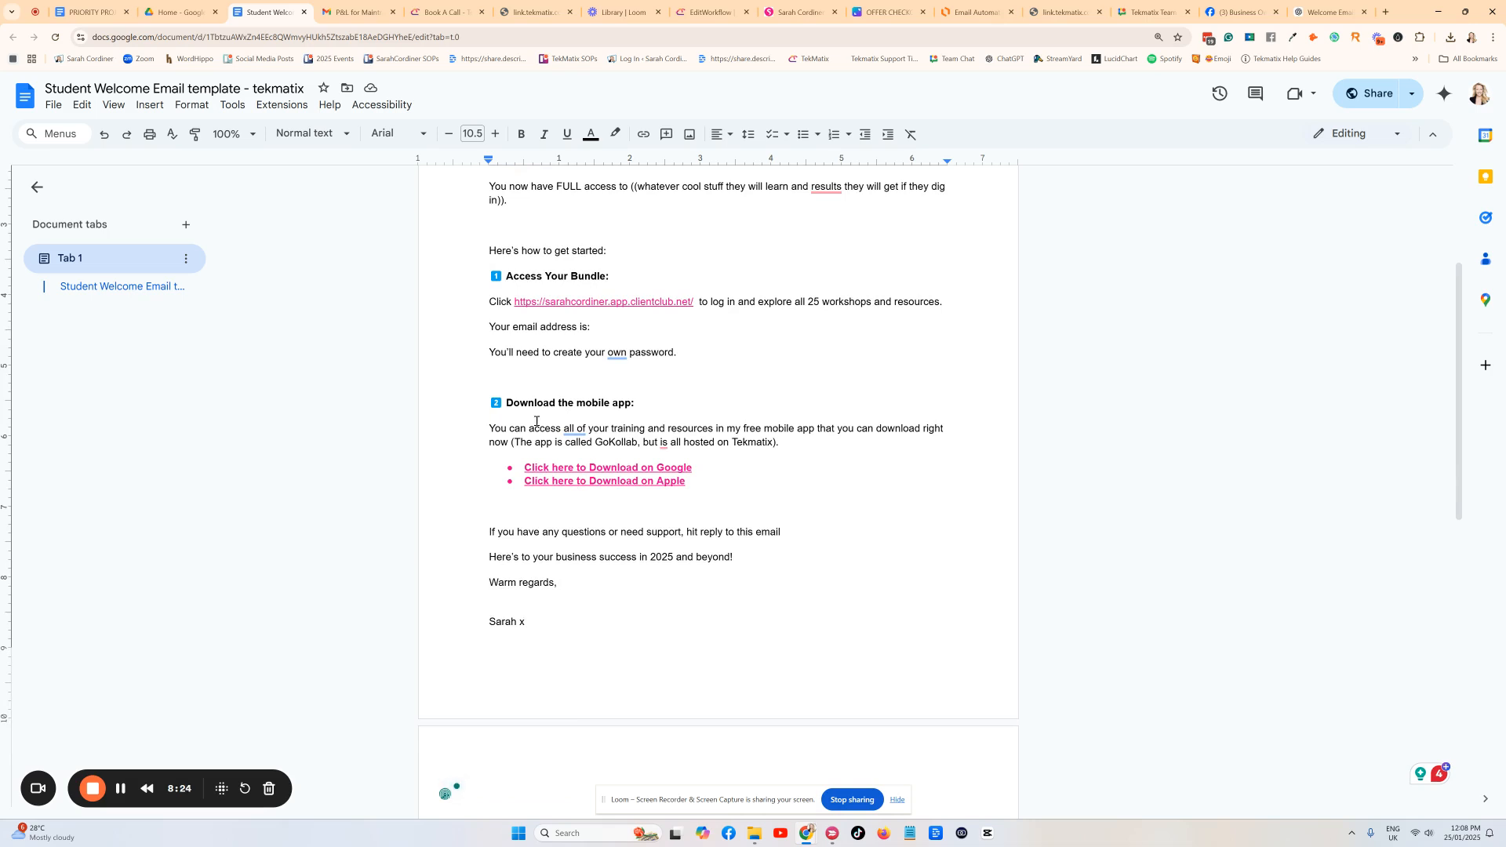
pyautogui.scroll(1, 597, 488)
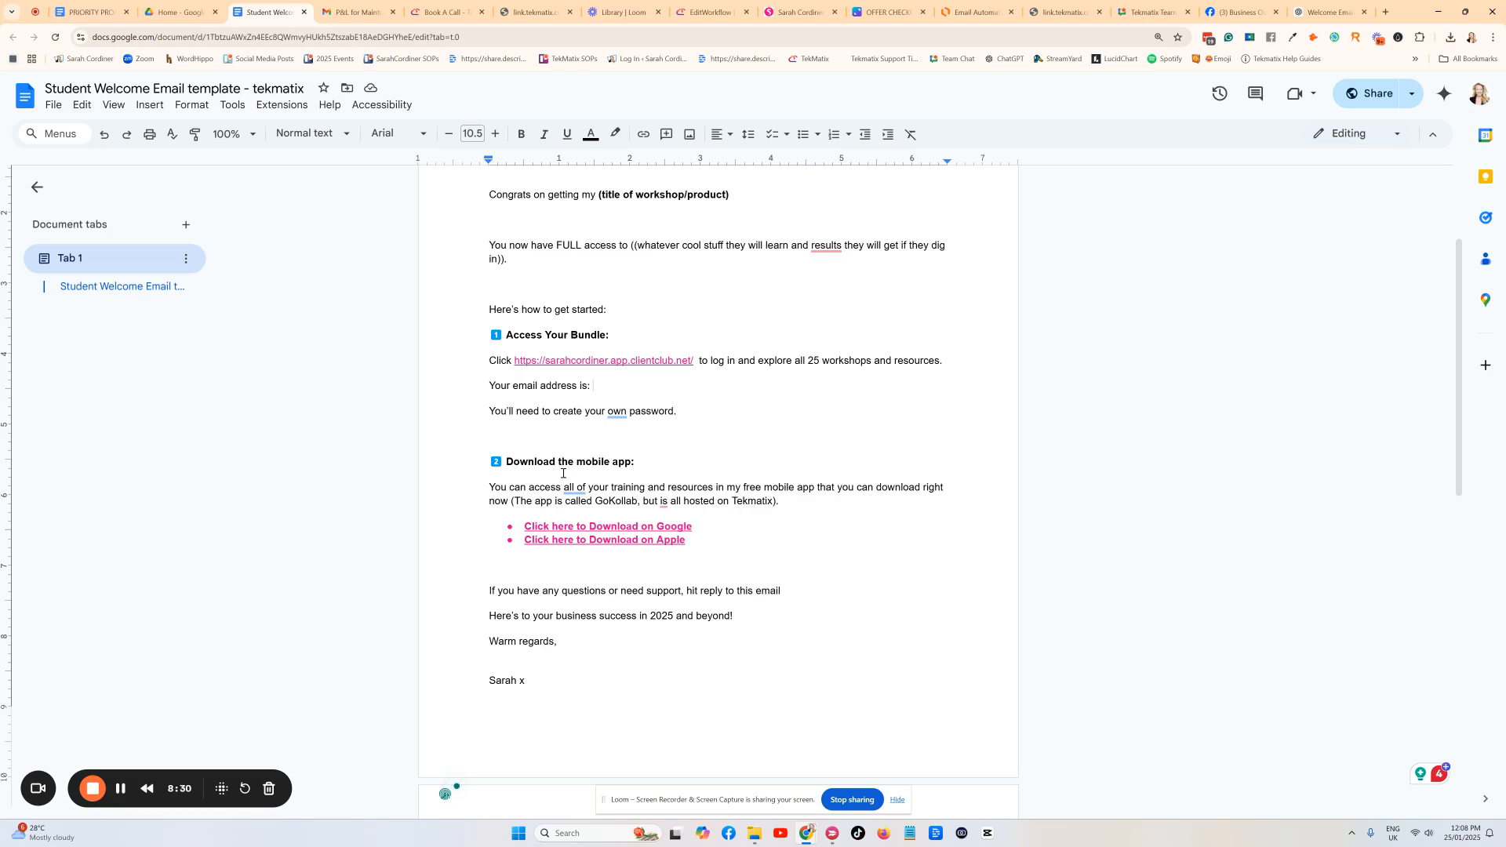
pyautogui.click(515, 441)
# Select the email body from the first-name greeting through the warm-regards sign-off.
pyautogui.scroll(2, 592, 568)
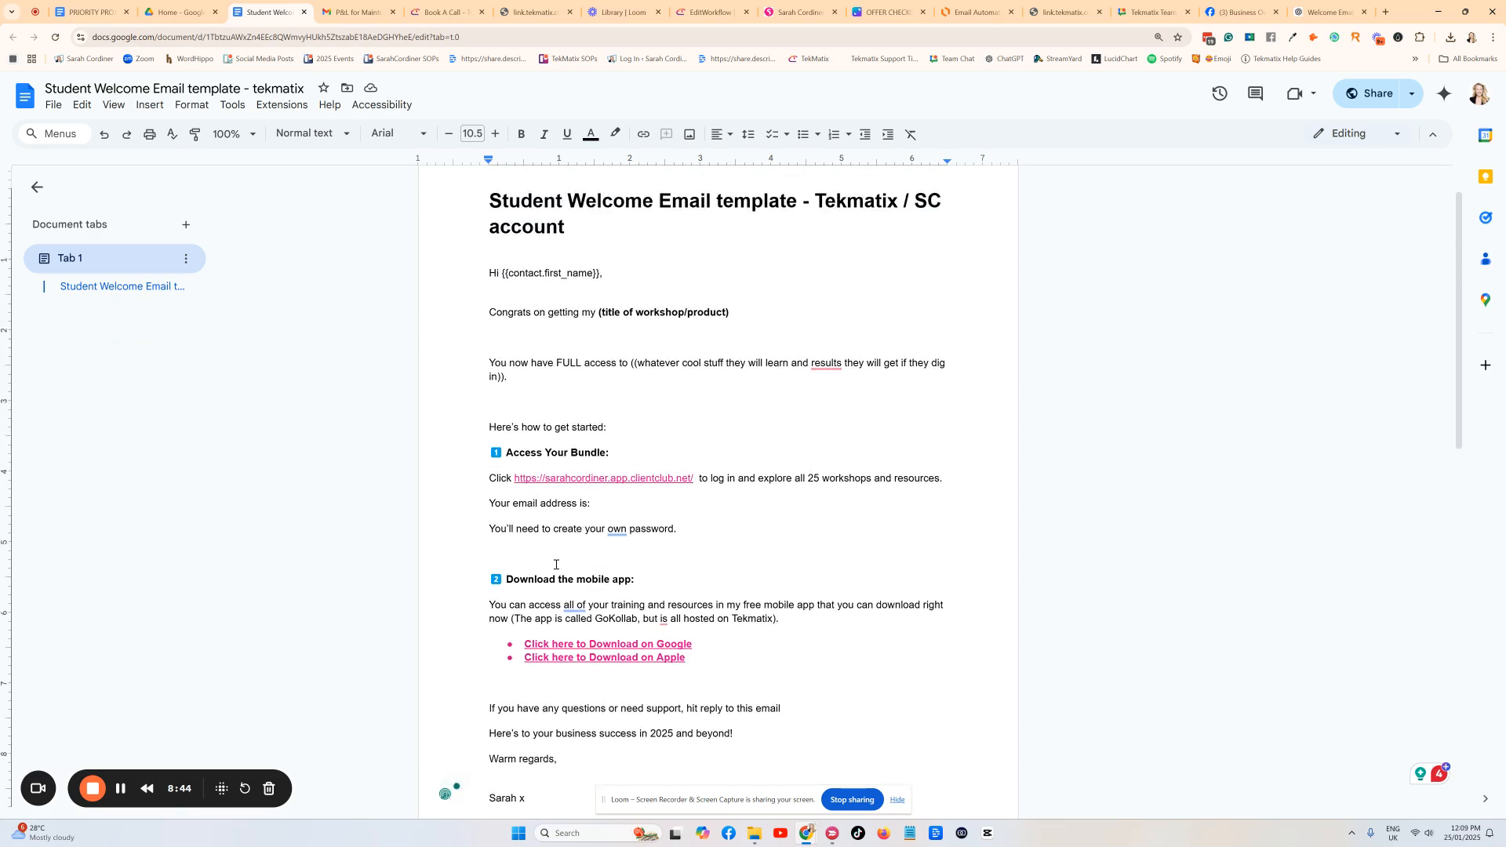
pyautogui.scroll(-3, 559, 565)
pyautogui.scroll(4, 882, 610)
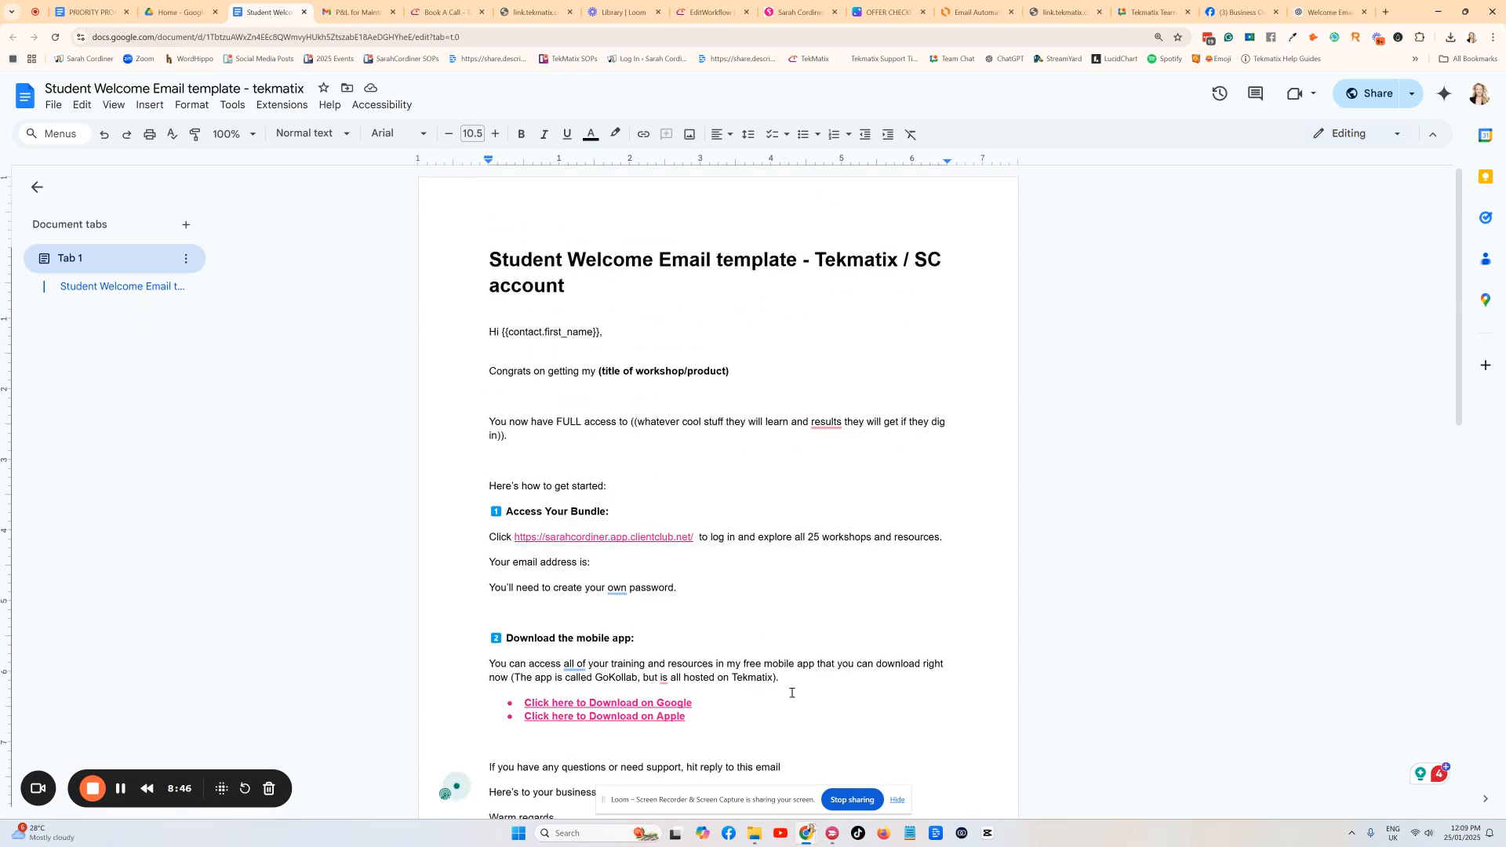
pyautogui.scroll(-2, 791, 693)
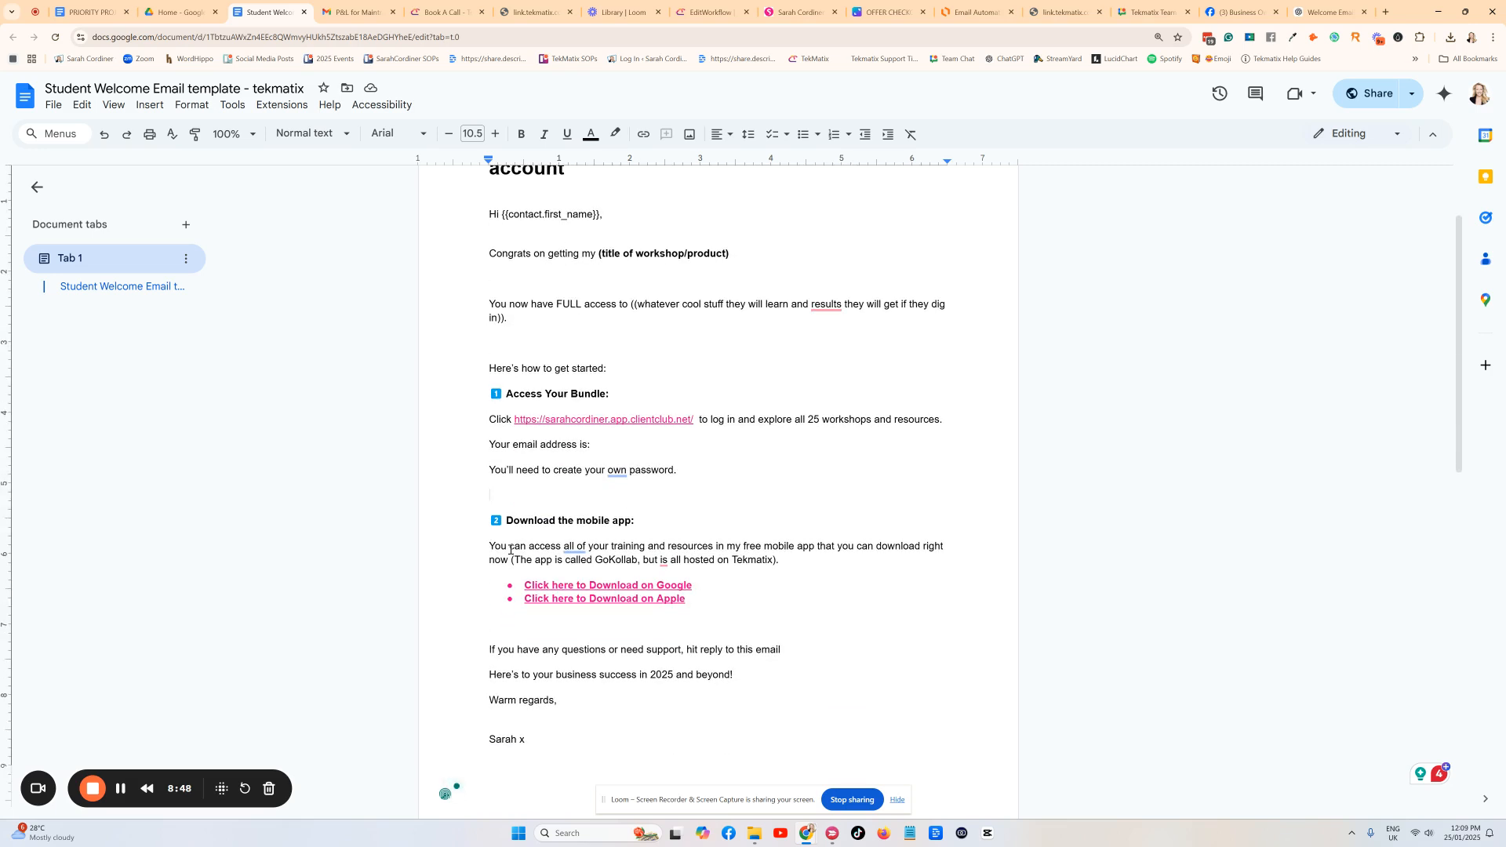
pyautogui.scroll(1, 439, 353)
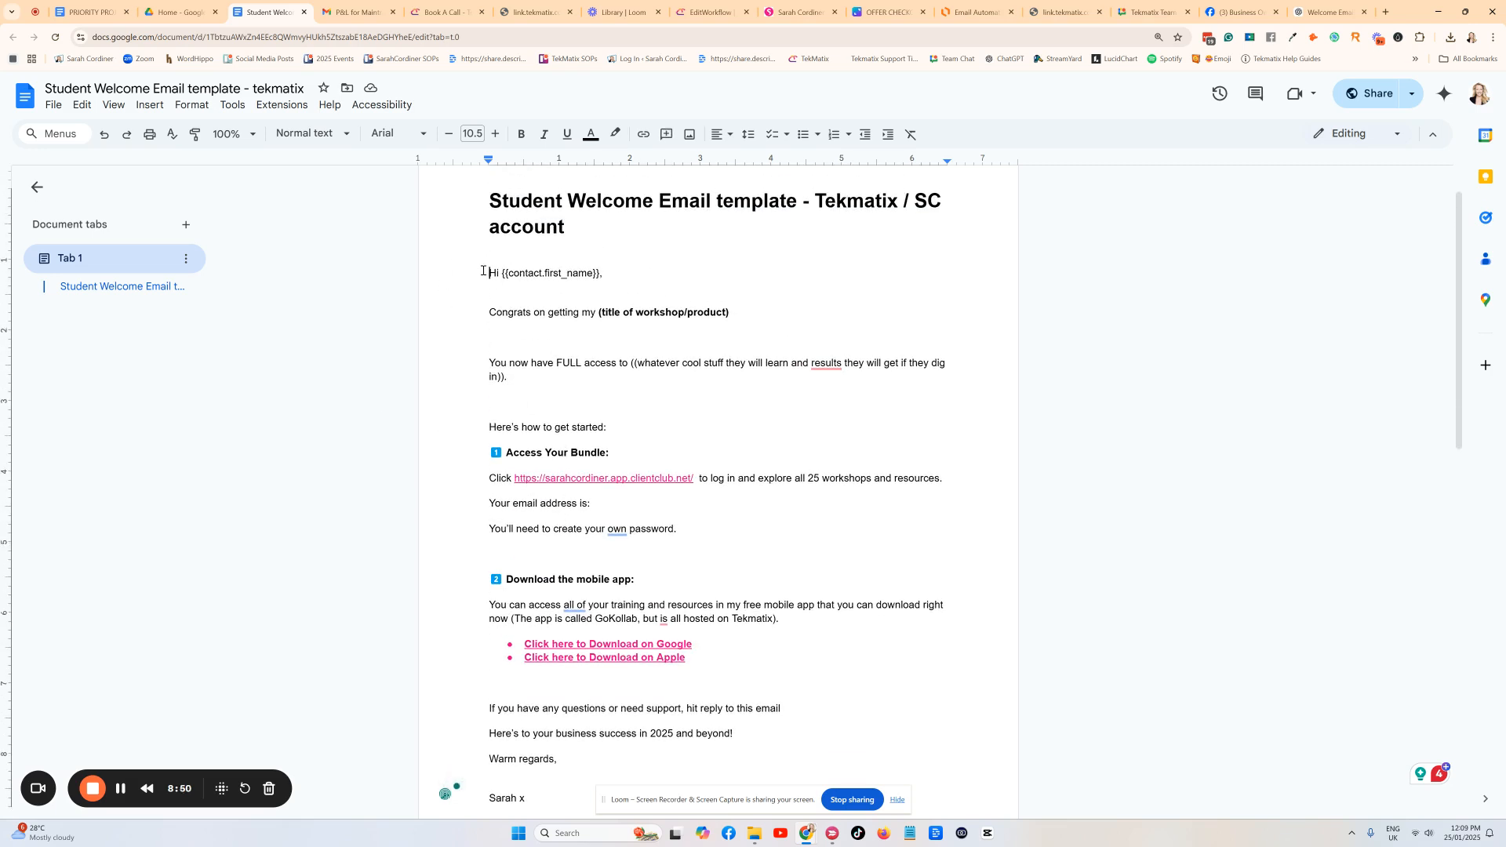
pyautogui.moveTo(488, 273); pyautogui.dragTo(858, 713)
pyautogui.scroll(-1, 857, 706)
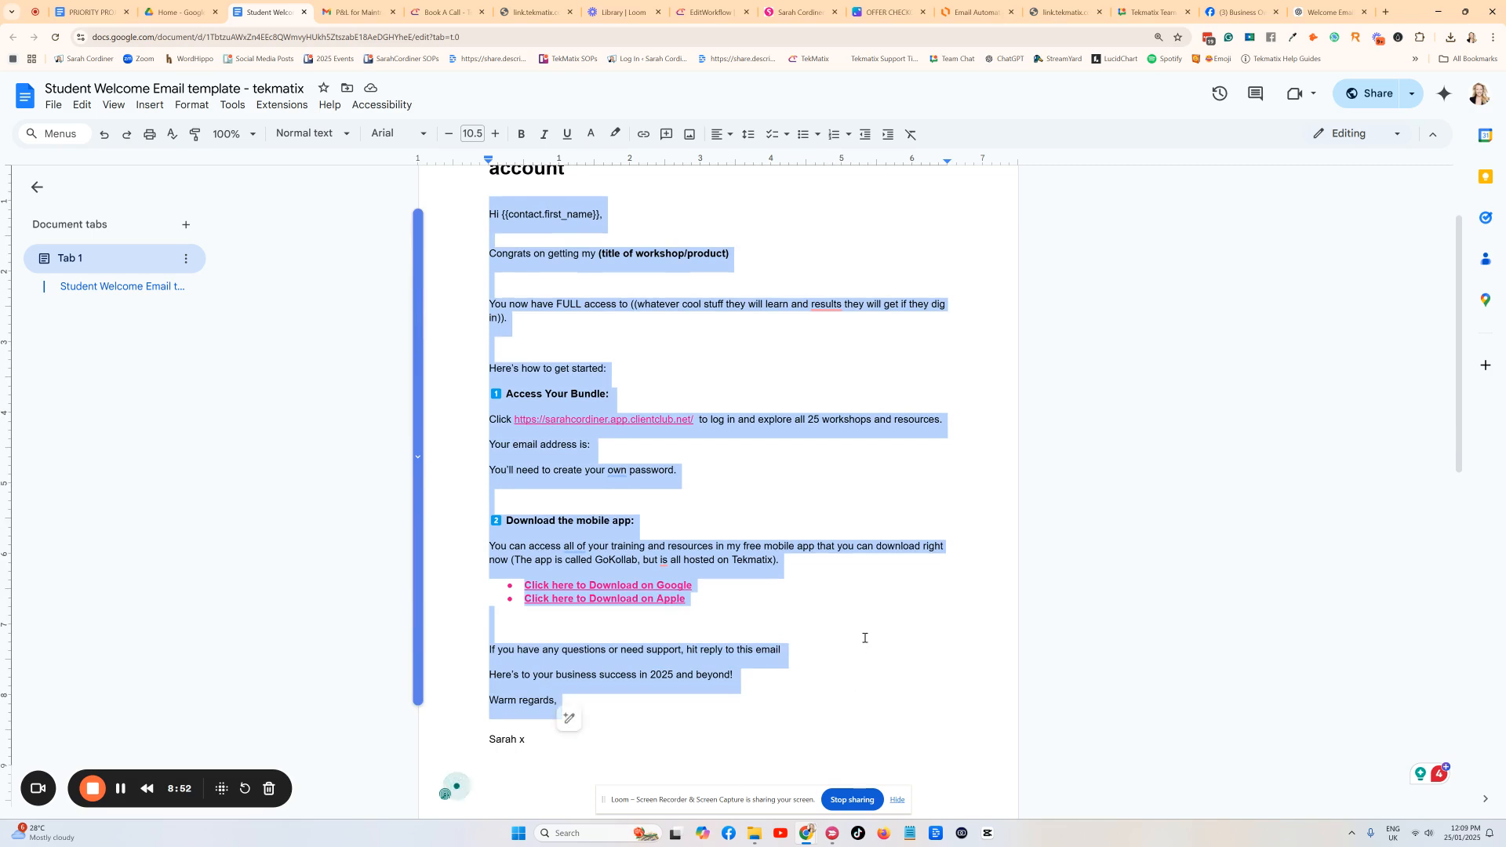
pyautogui.scroll(1, 560, 379)
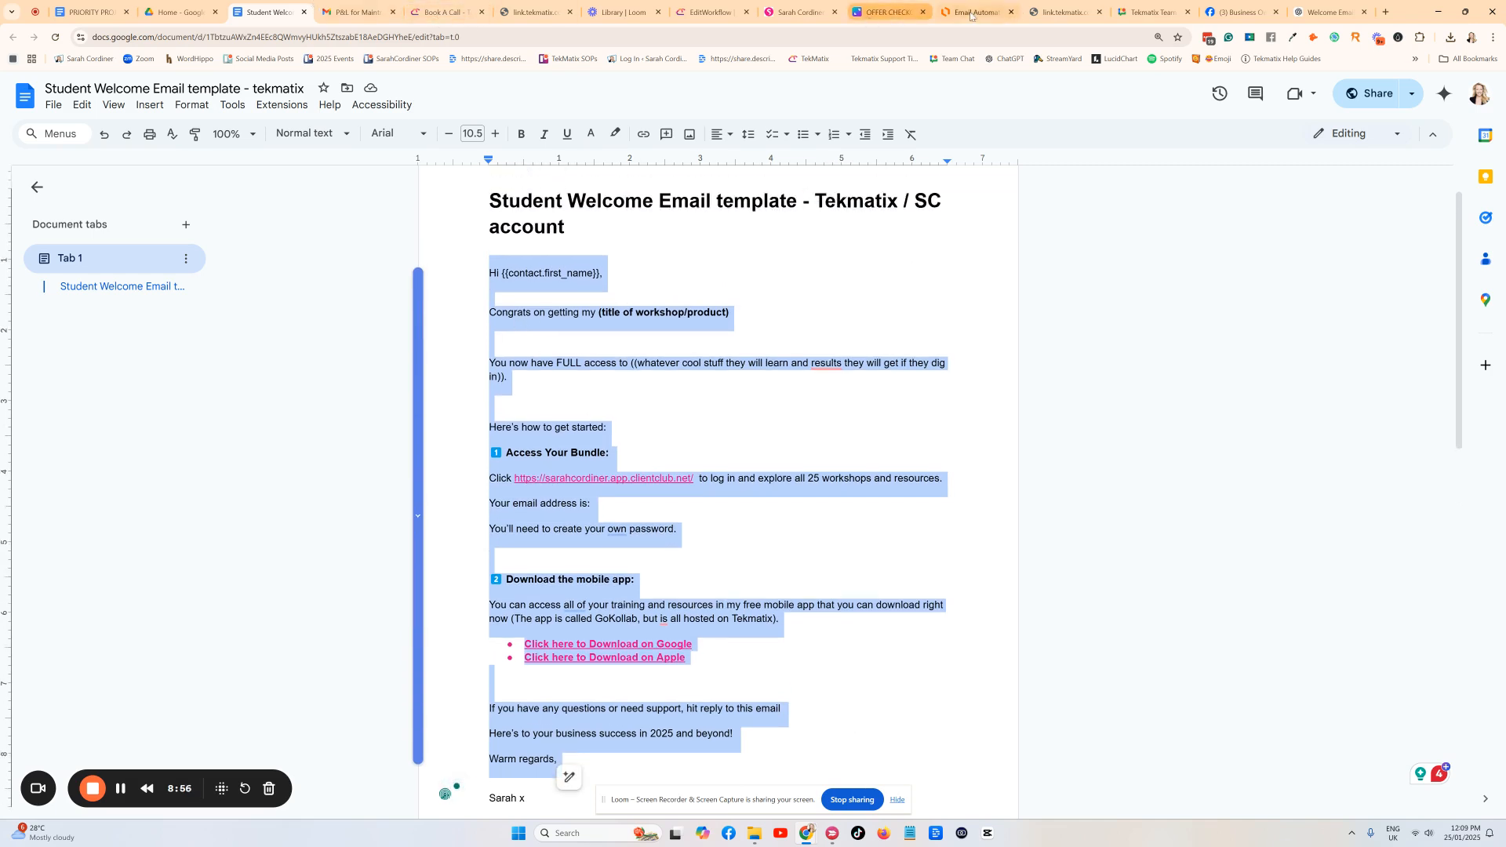
# Scroll through the Lucidchart Workflow Automations Examples diagram, then go back to the Ticket Purchase Confirmations workflow.
pyautogui.click(708, 12)
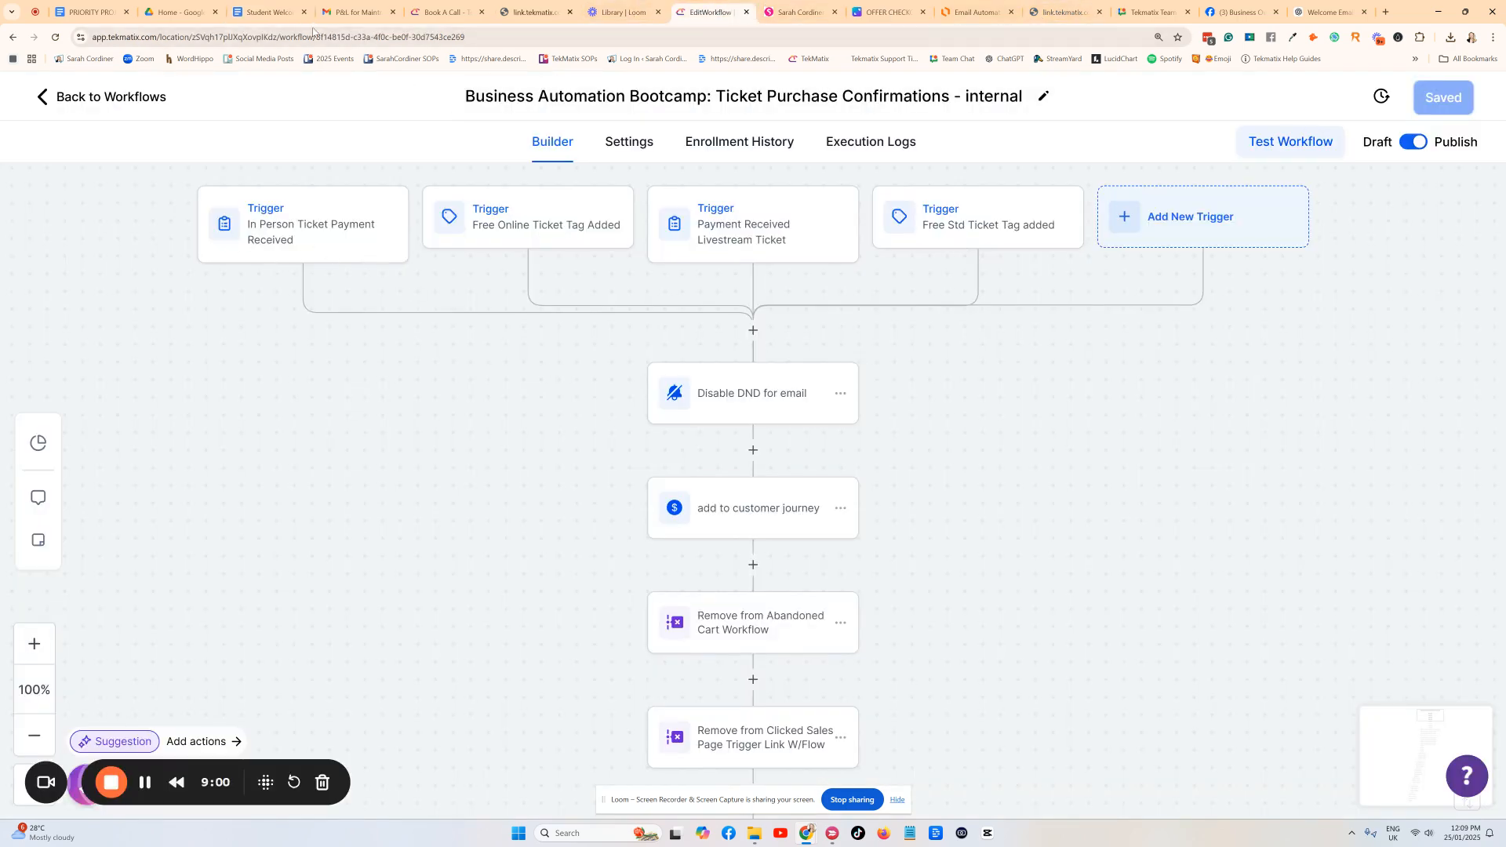
pyautogui.click(977, 12)
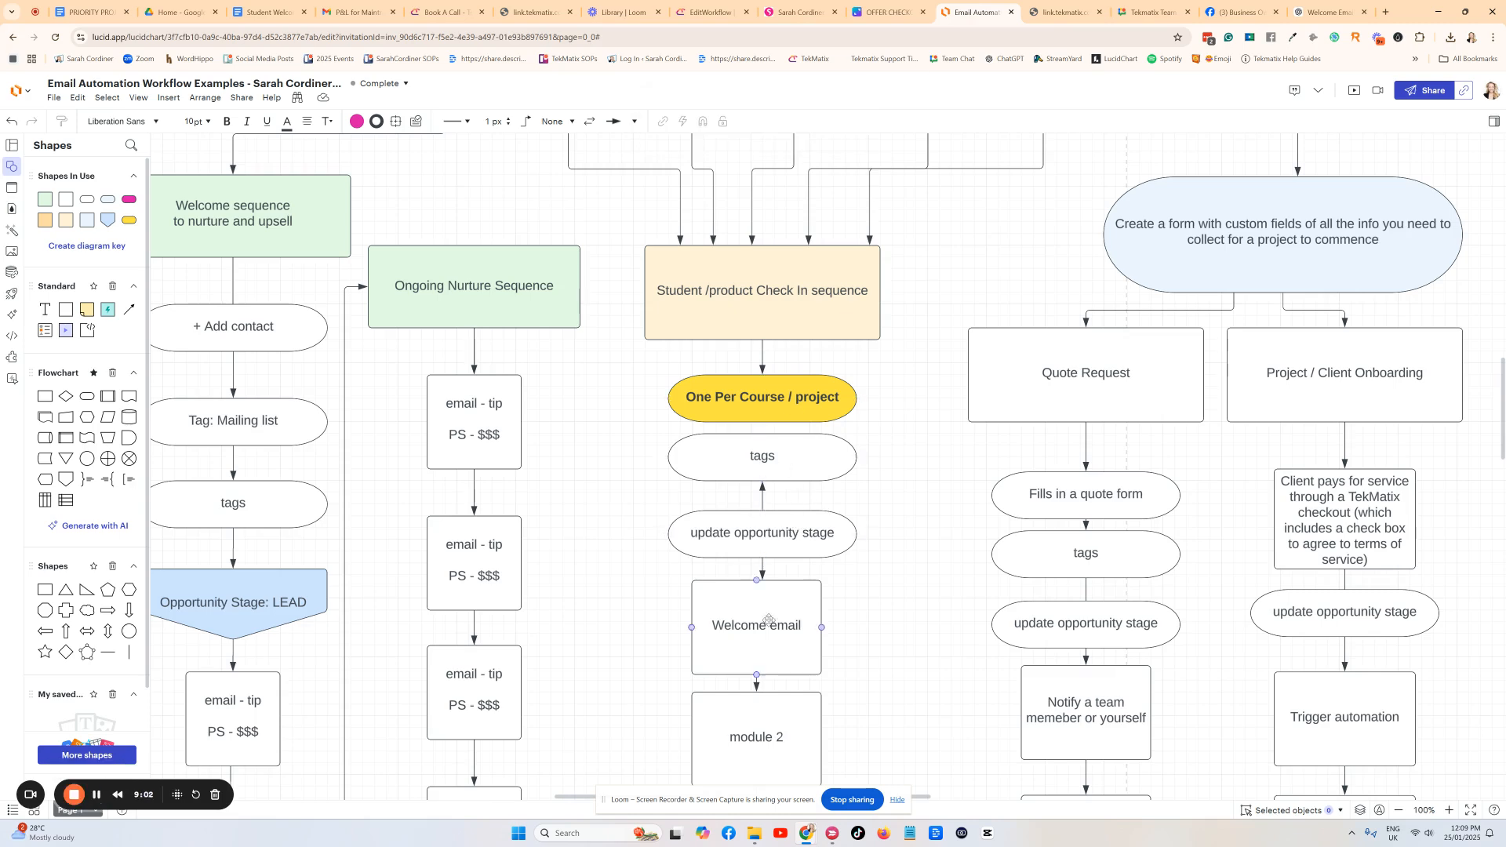
pyautogui.scroll(-2, 764, 549)
pyautogui.scroll(2, 761, 553)
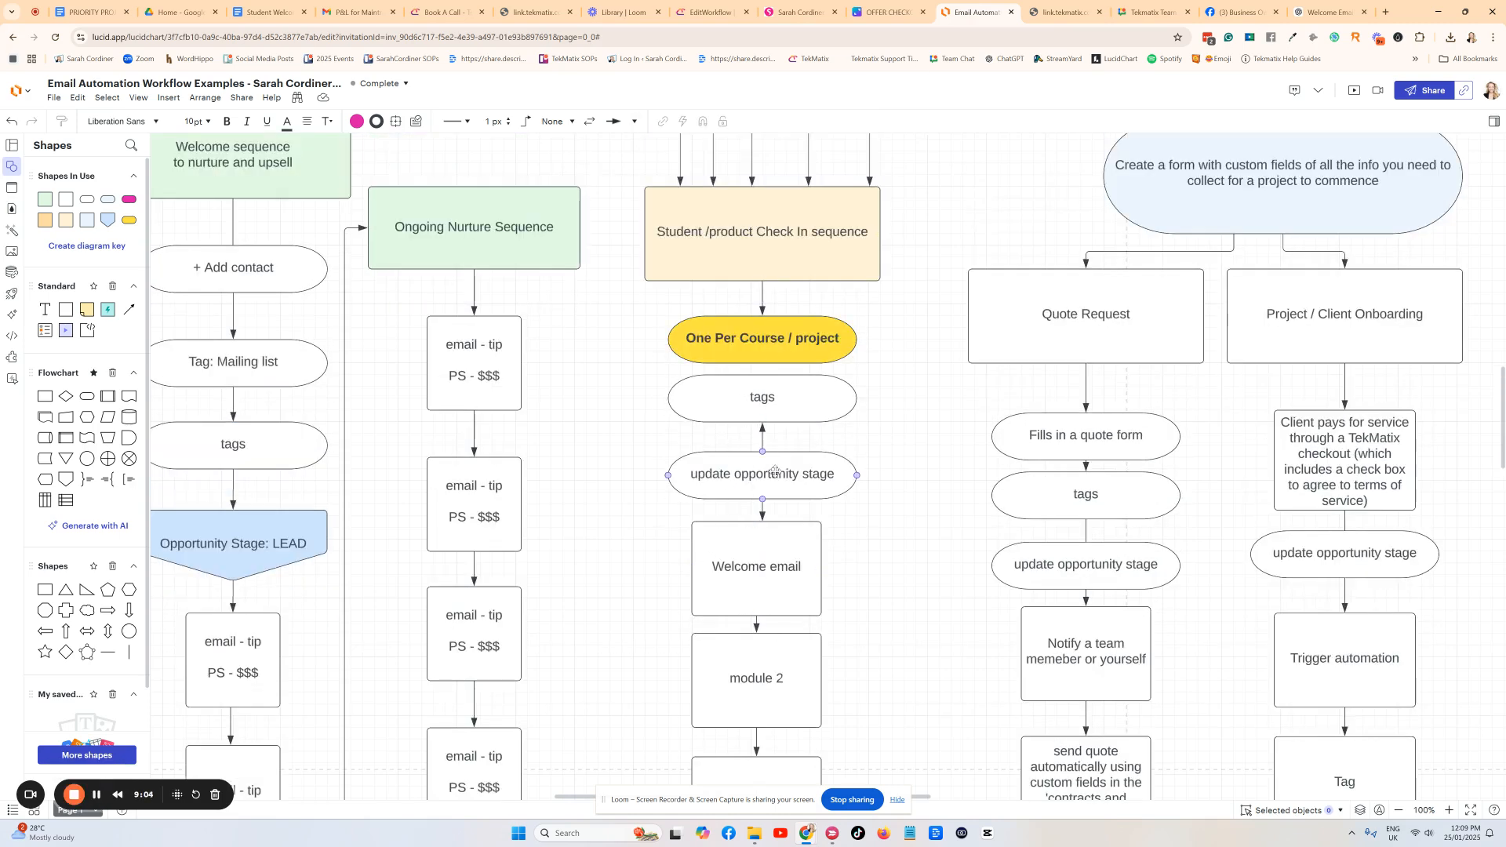
pyautogui.scroll(6, 792, 565)
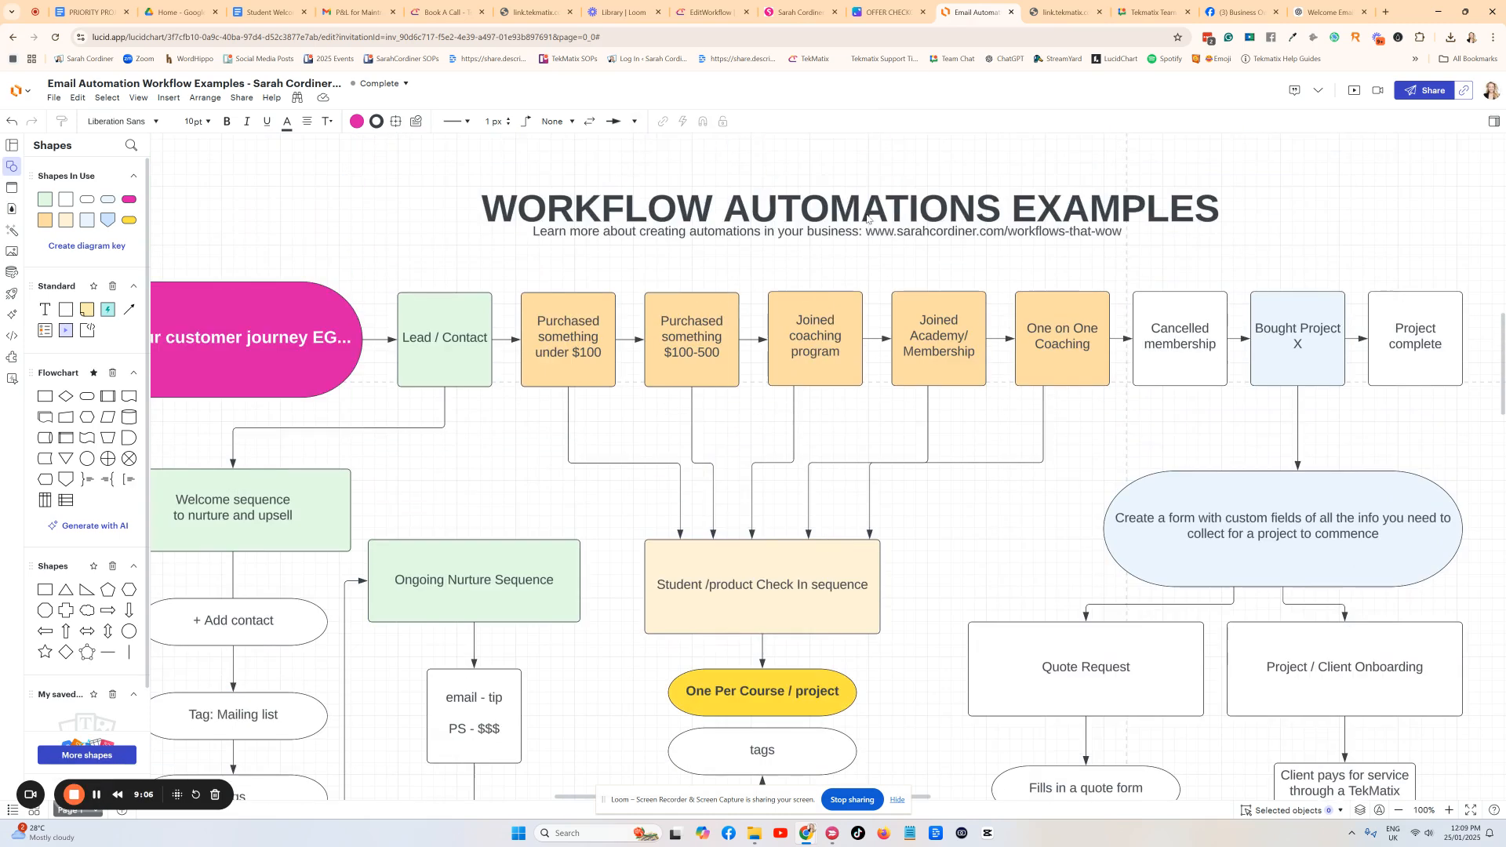
pyautogui.click(710, 14)
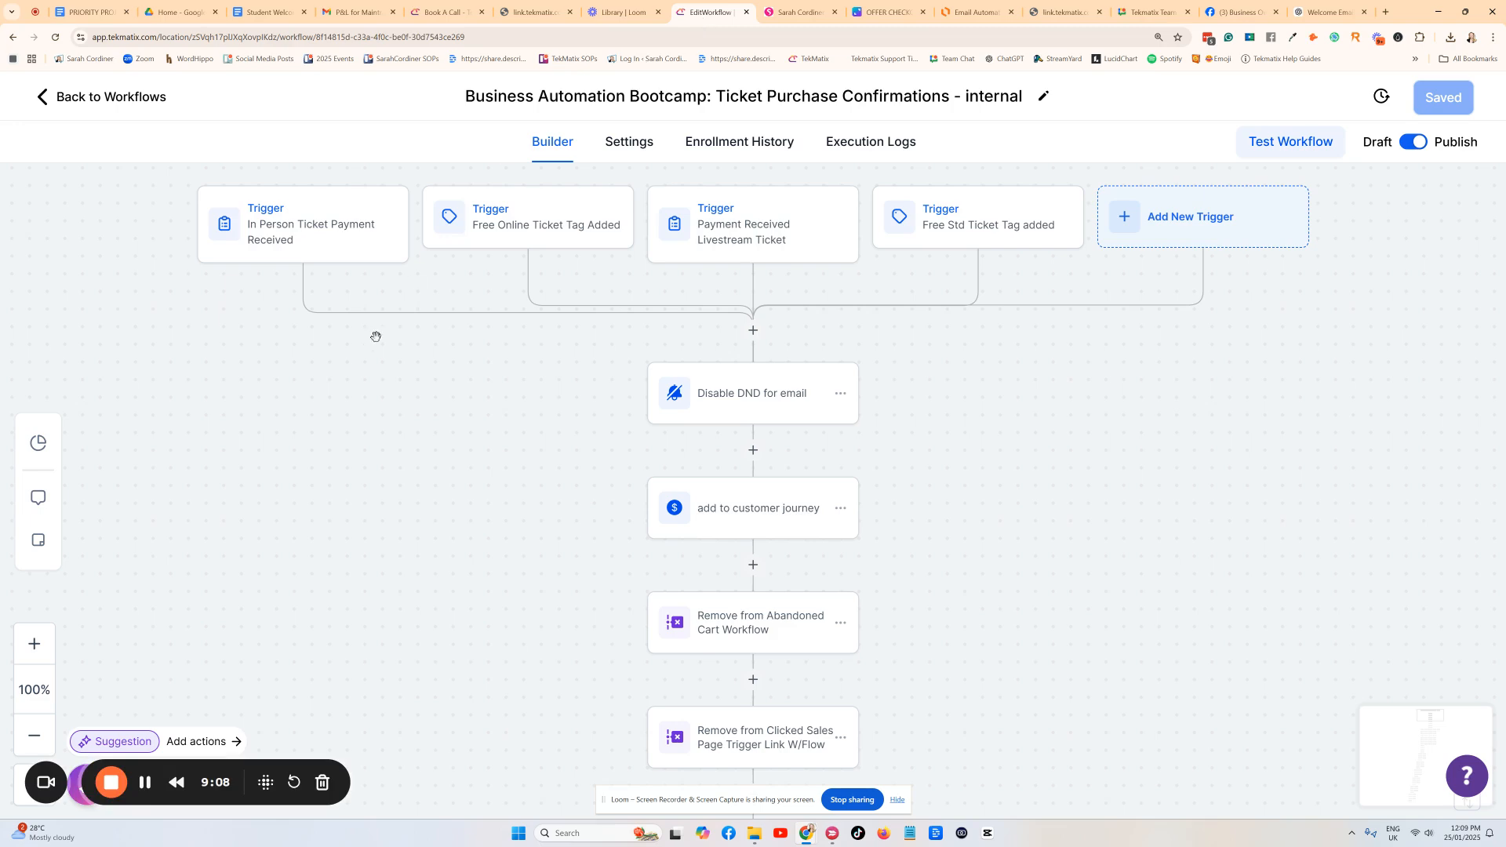
# Leave the builder, switch to the Tekmatix Demo sub-account, and start a blank workflow from scratch.
pyautogui.click(78, 102)
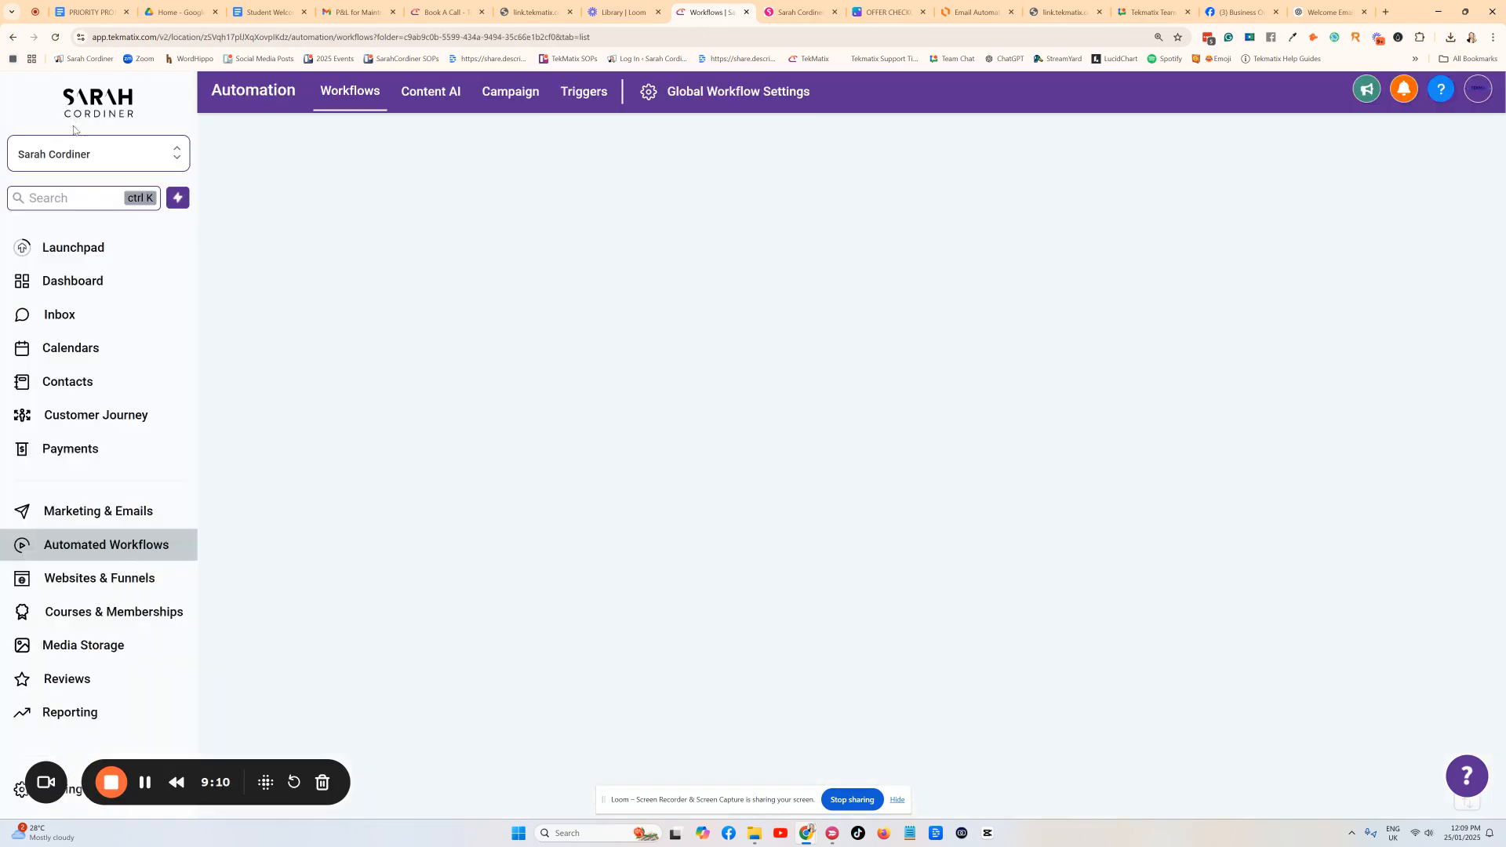
pyautogui.click(86, 154)
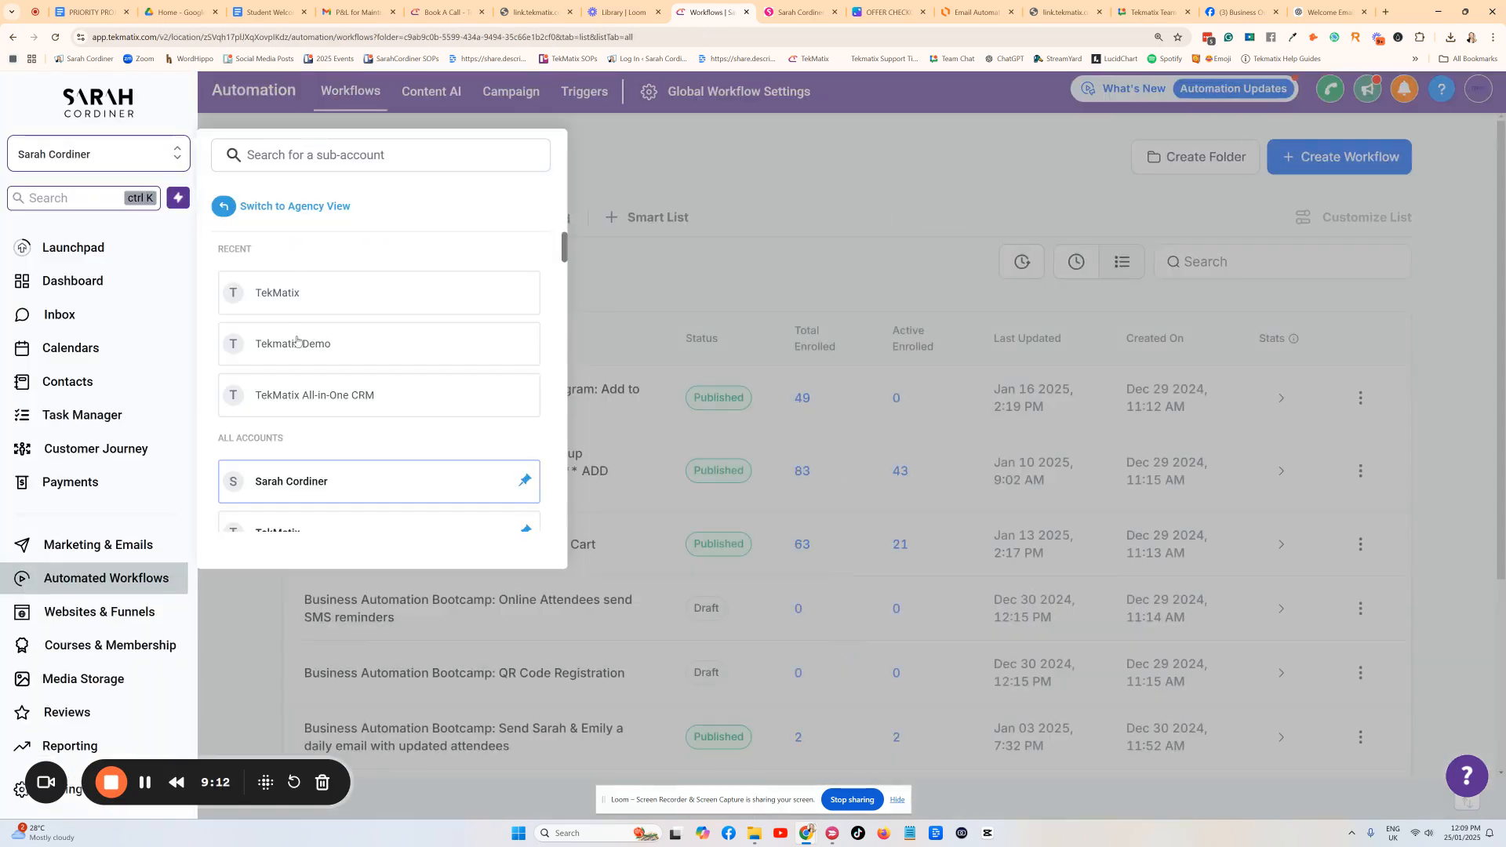
pyautogui.click(343, 337)
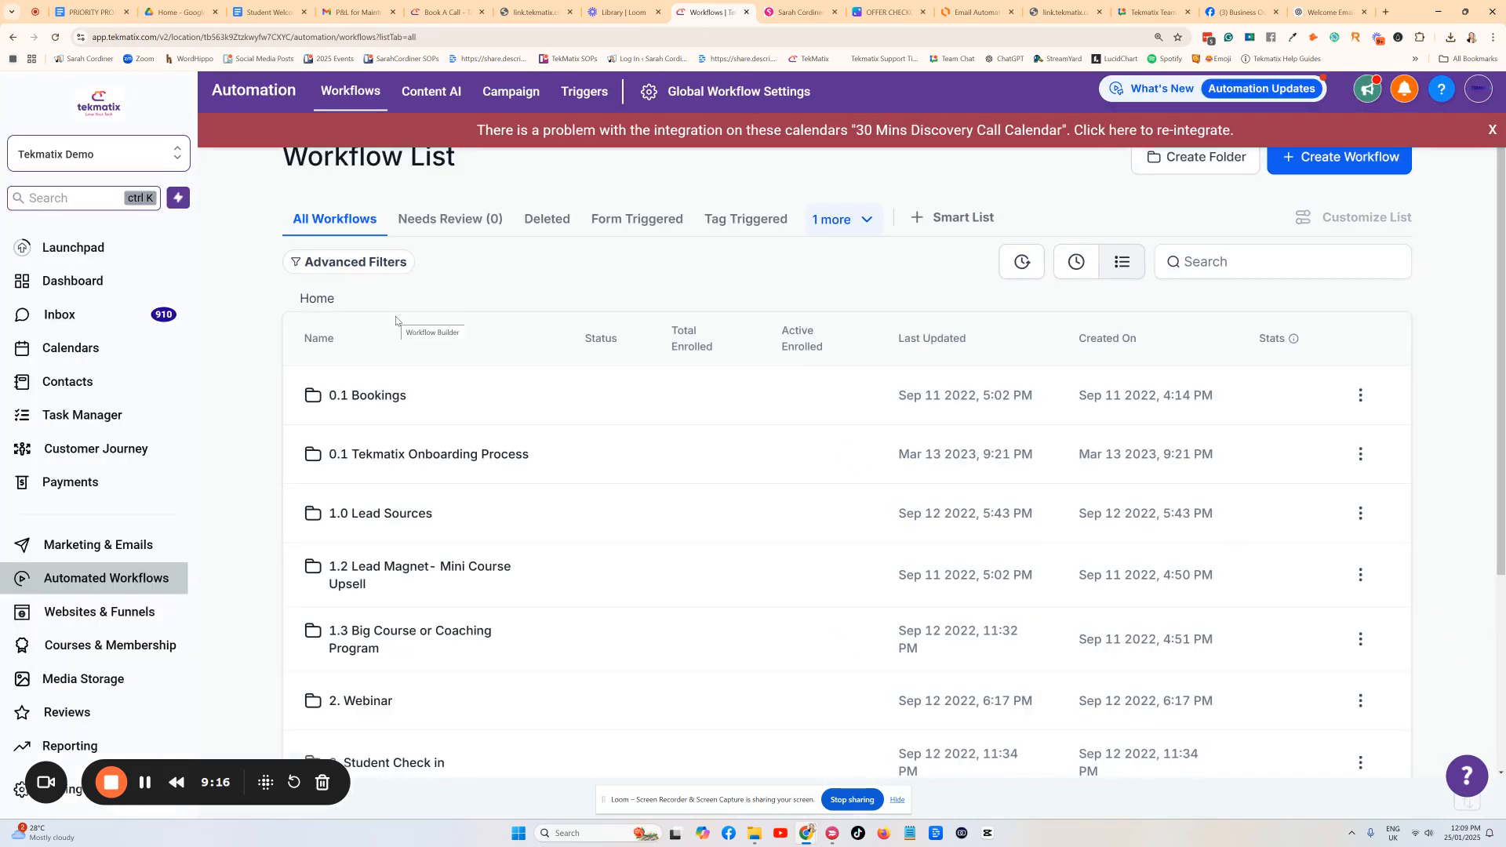
pyautogui.click(1493, 129)
pyautogui.click(1316, 155)
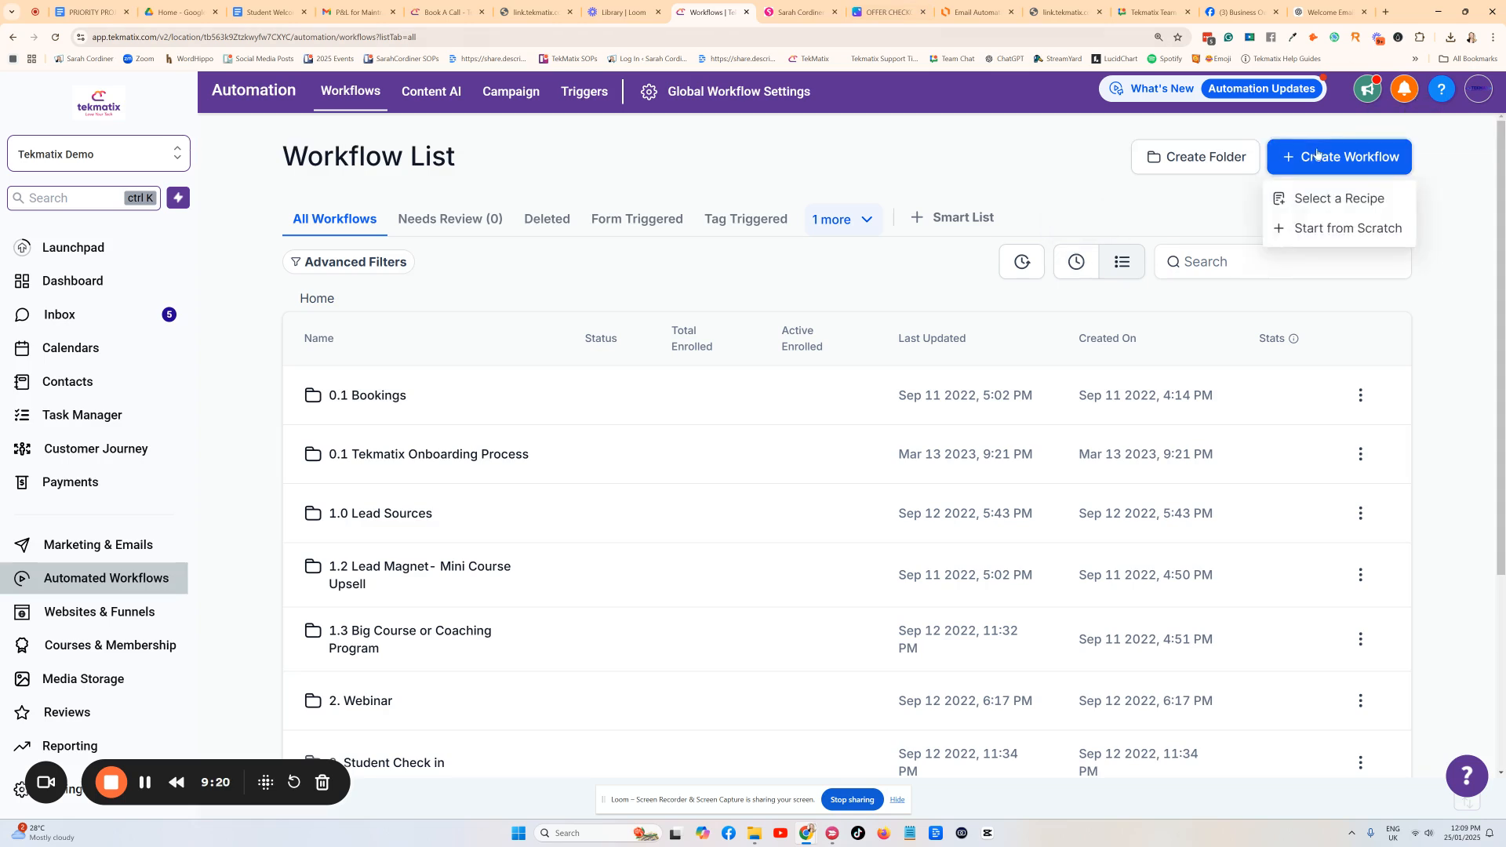
pyautogui.click(1339, 228)
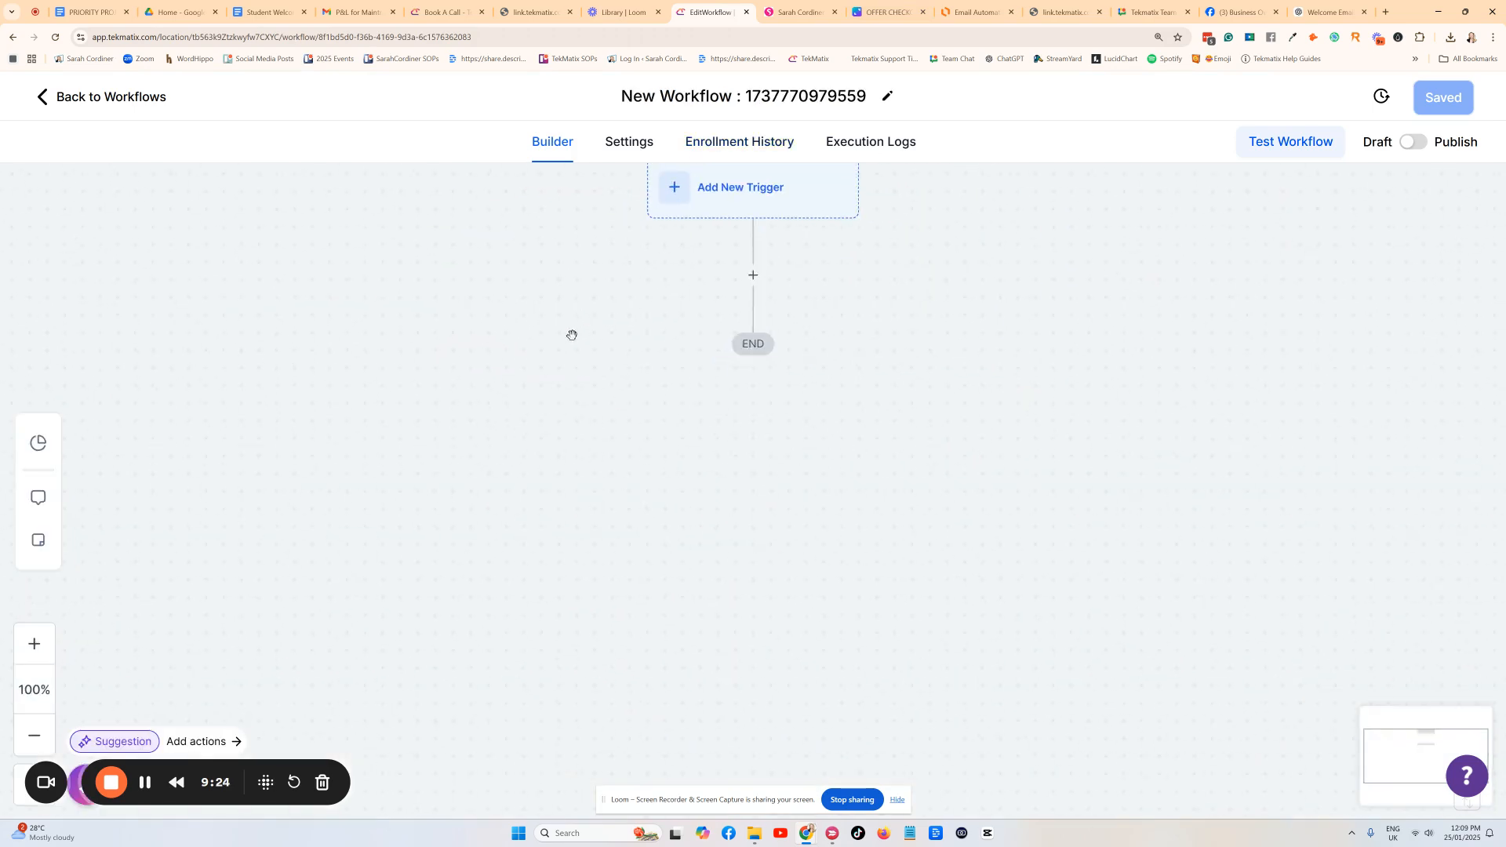
# Add a Payment Received trigger filtered on Global Product Is Starter Kit.
pyautogui.click(754, 224)
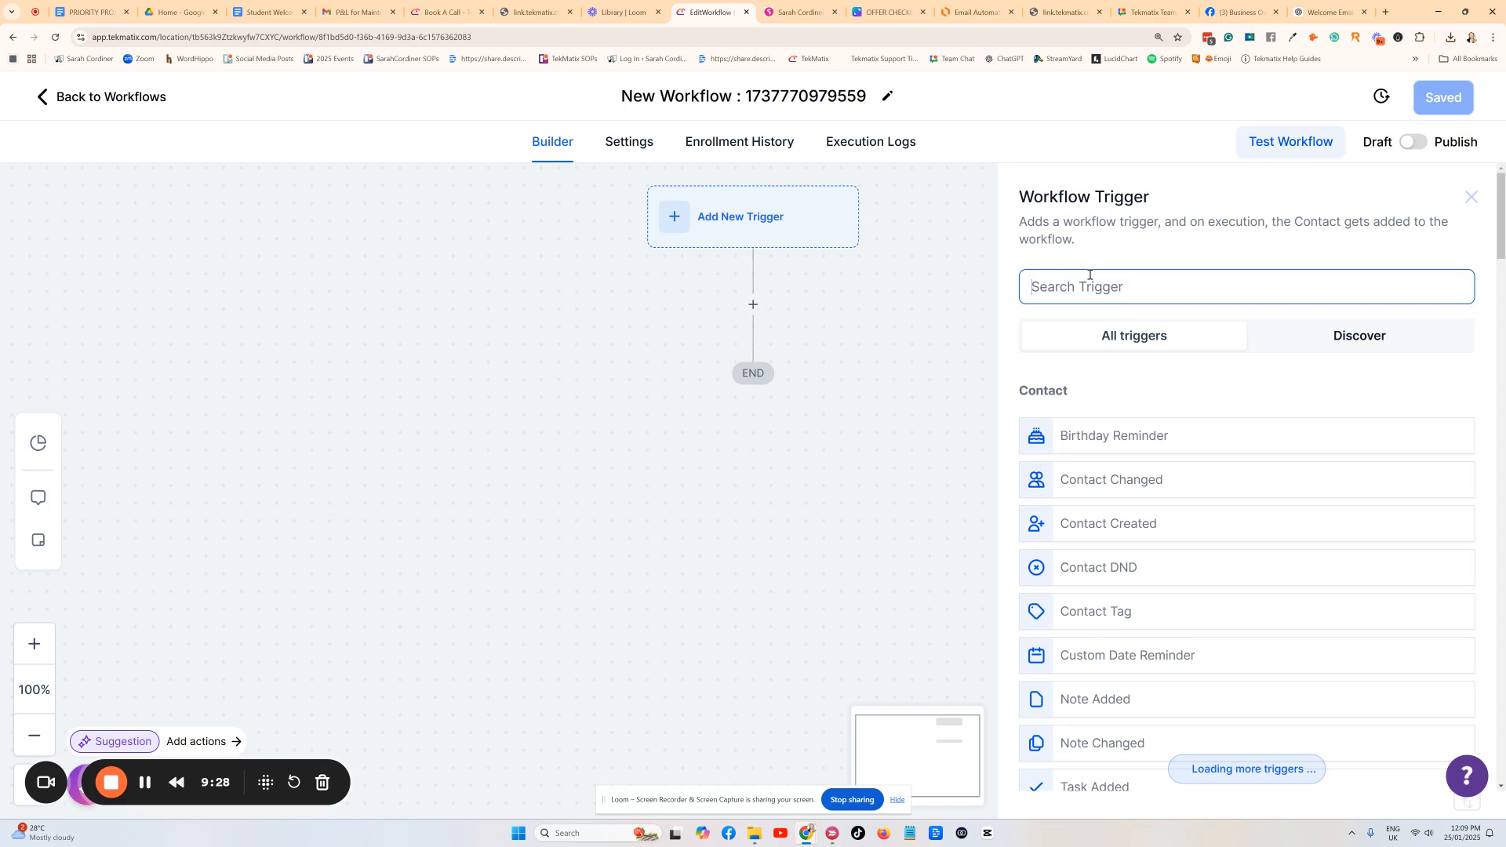
pyautogui.write('payment')
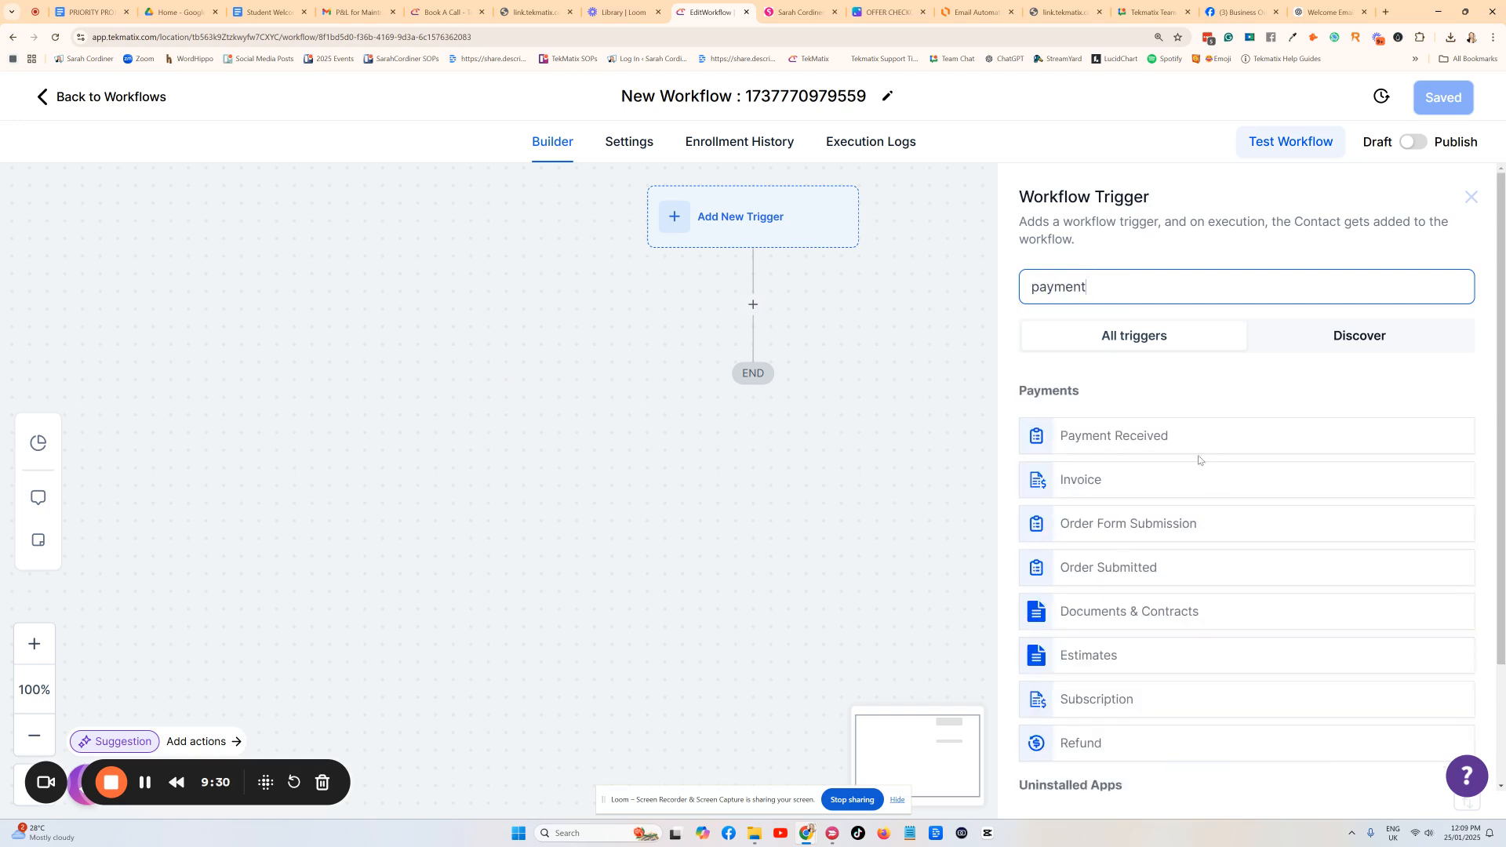
pyautogui.click(1180, 436)
pyautogui.click(782, 460)
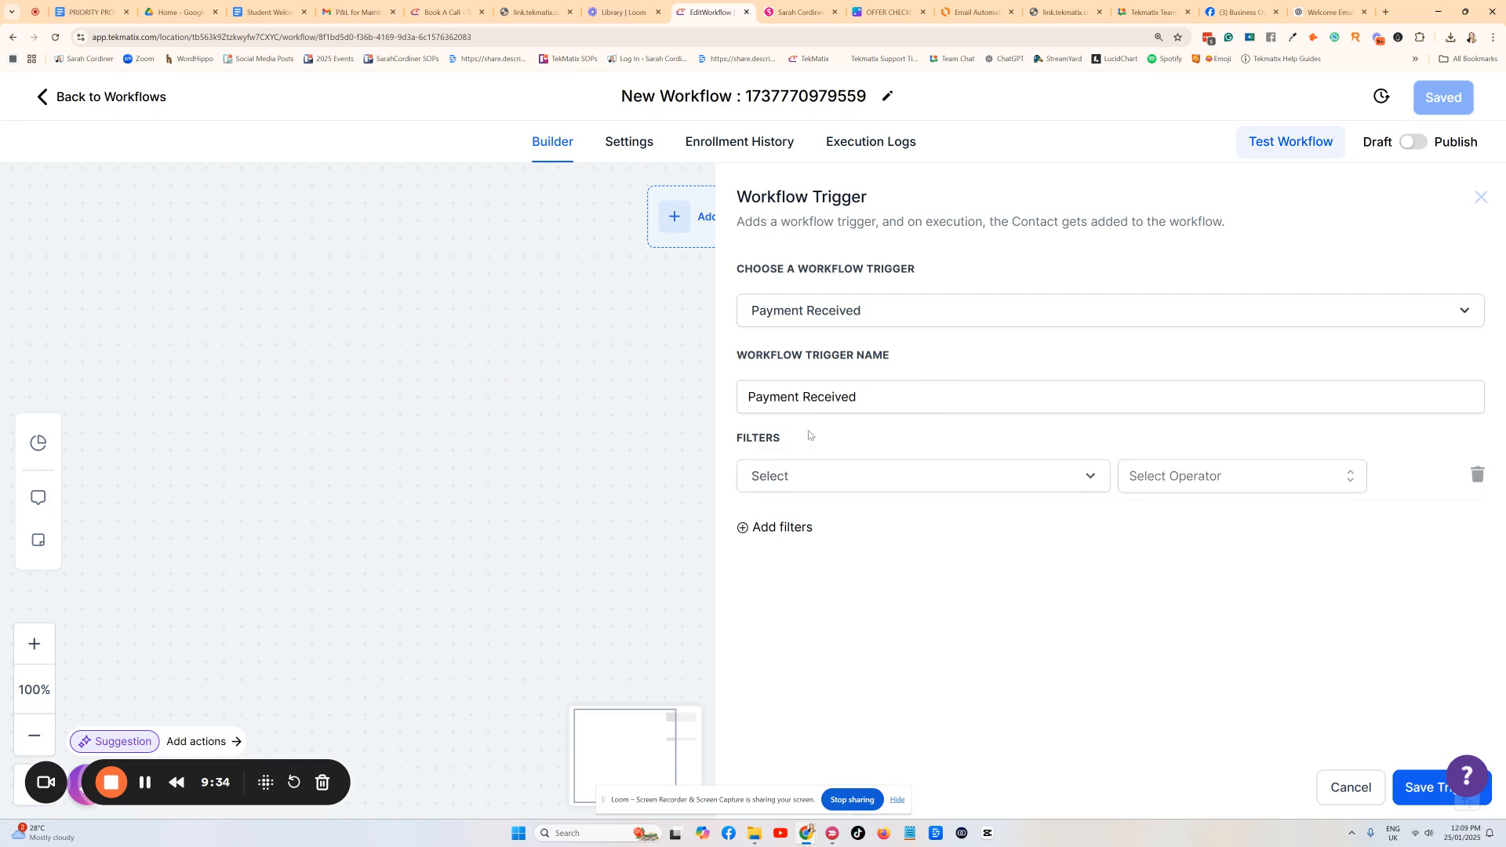
pyautogui.click(798, 480)
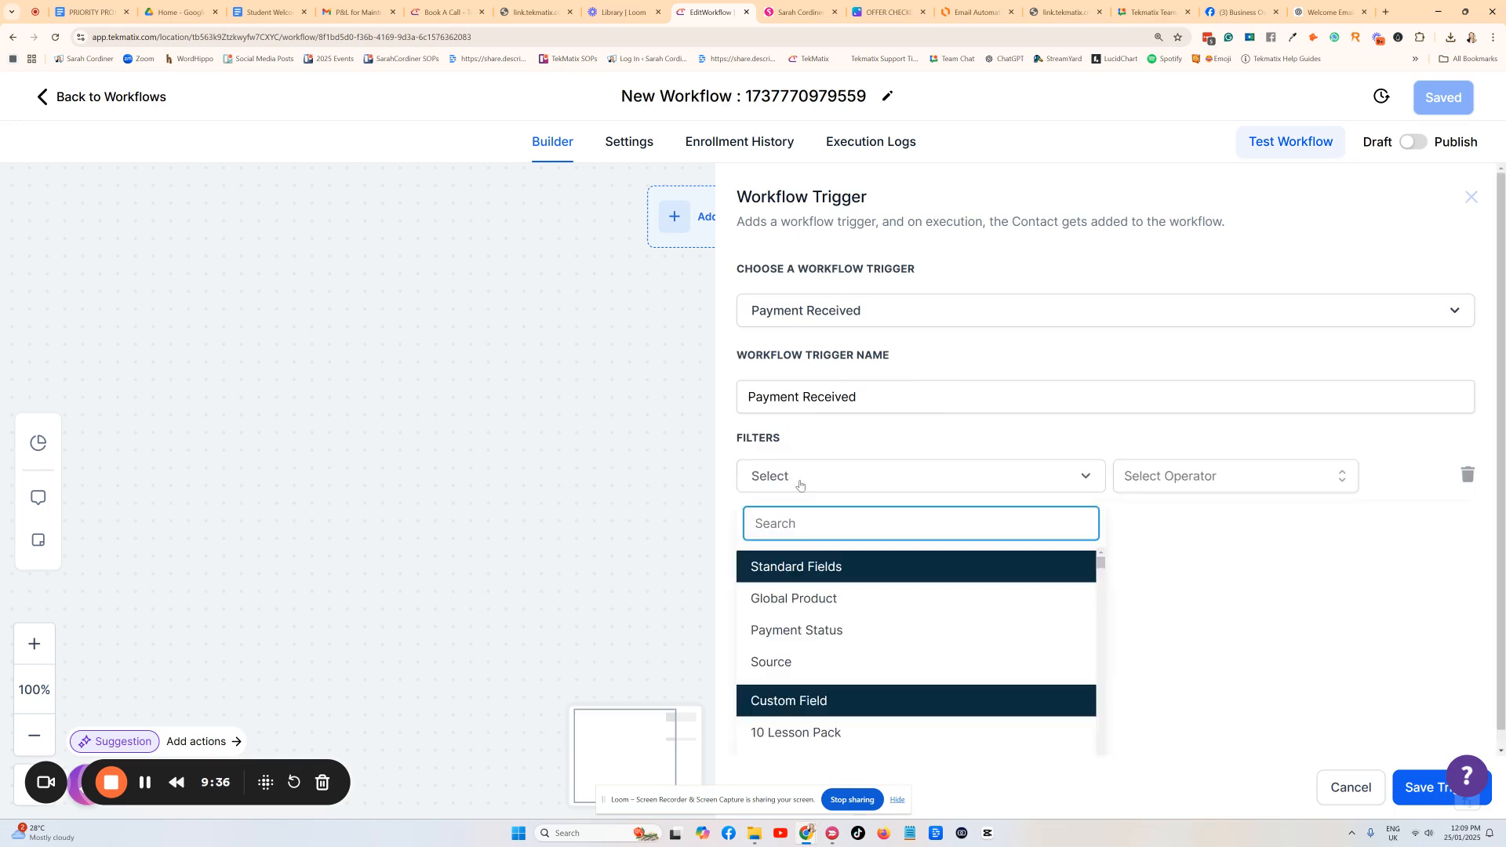
pyautogui.click(779, 600)
pyautogui.click(1198, 478)
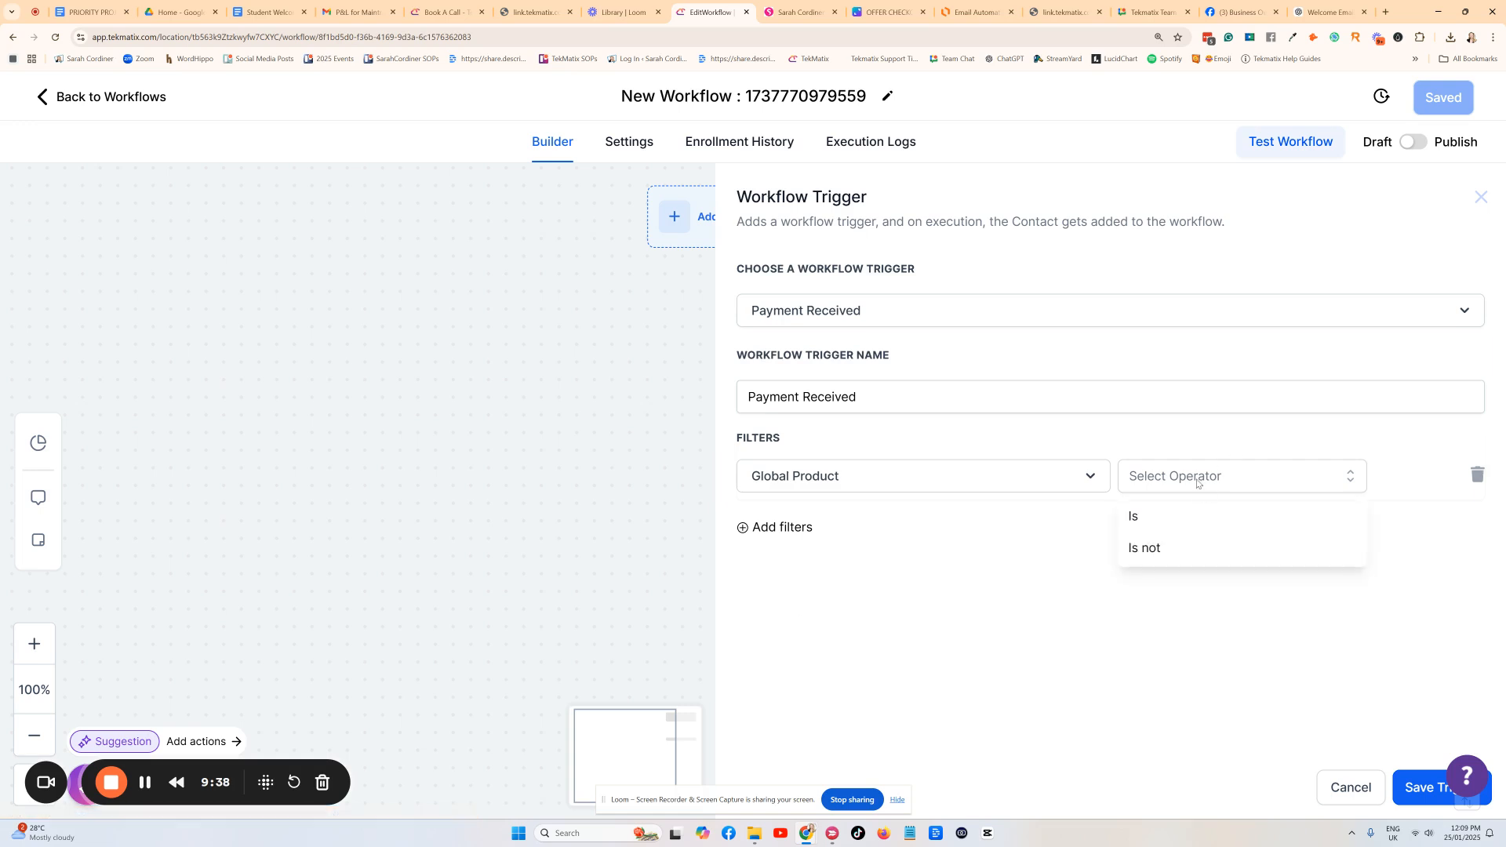
pyautogui.click(1161, 516)
pyautogui.click(1292, 479)
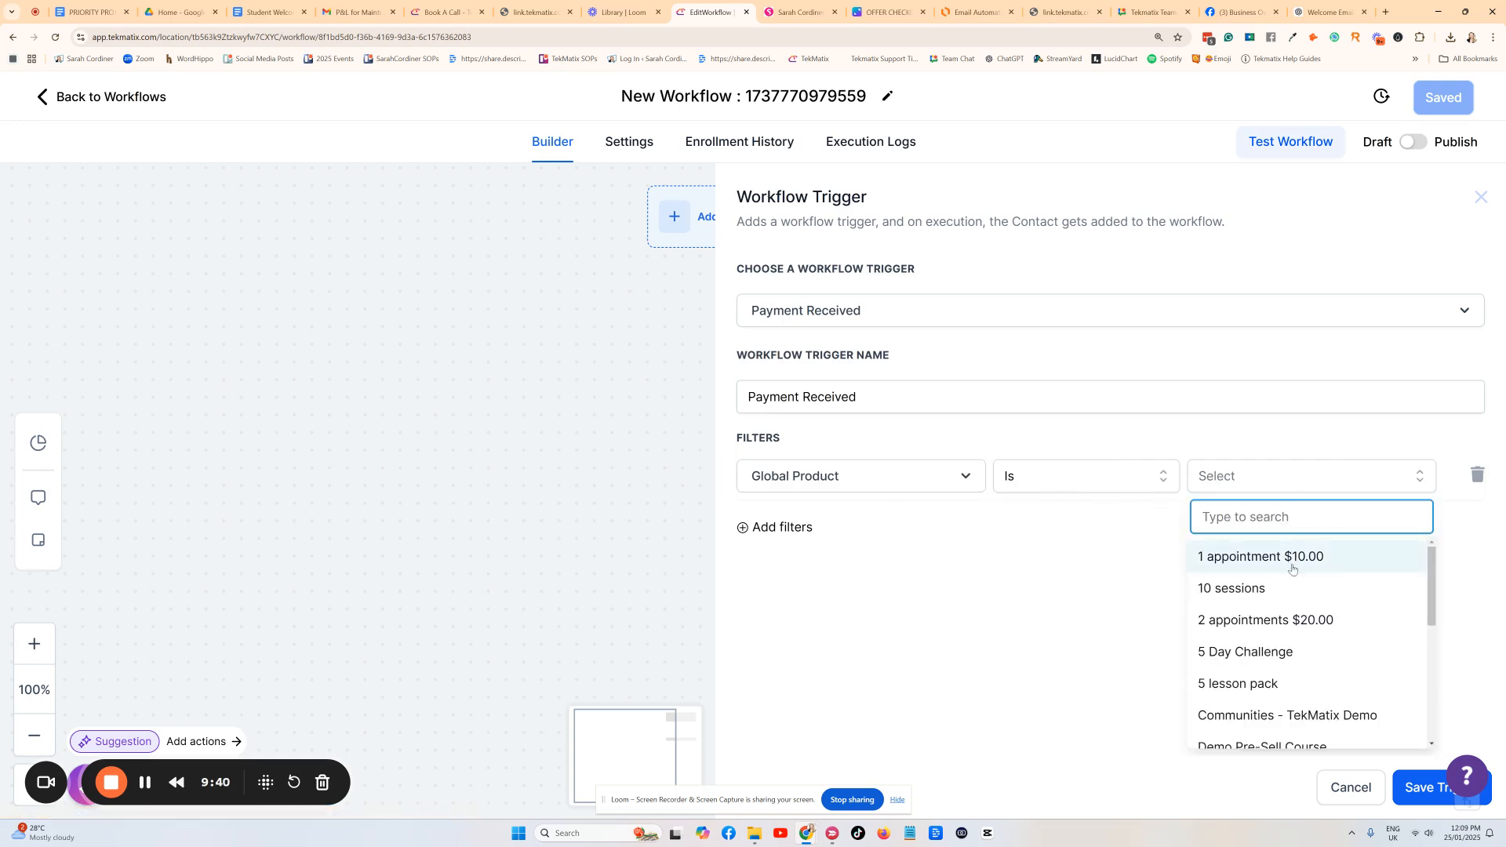
pyautogui.scroll(-2, 1292, 604)
pyautogui.scroll(-3, 1286, 615)
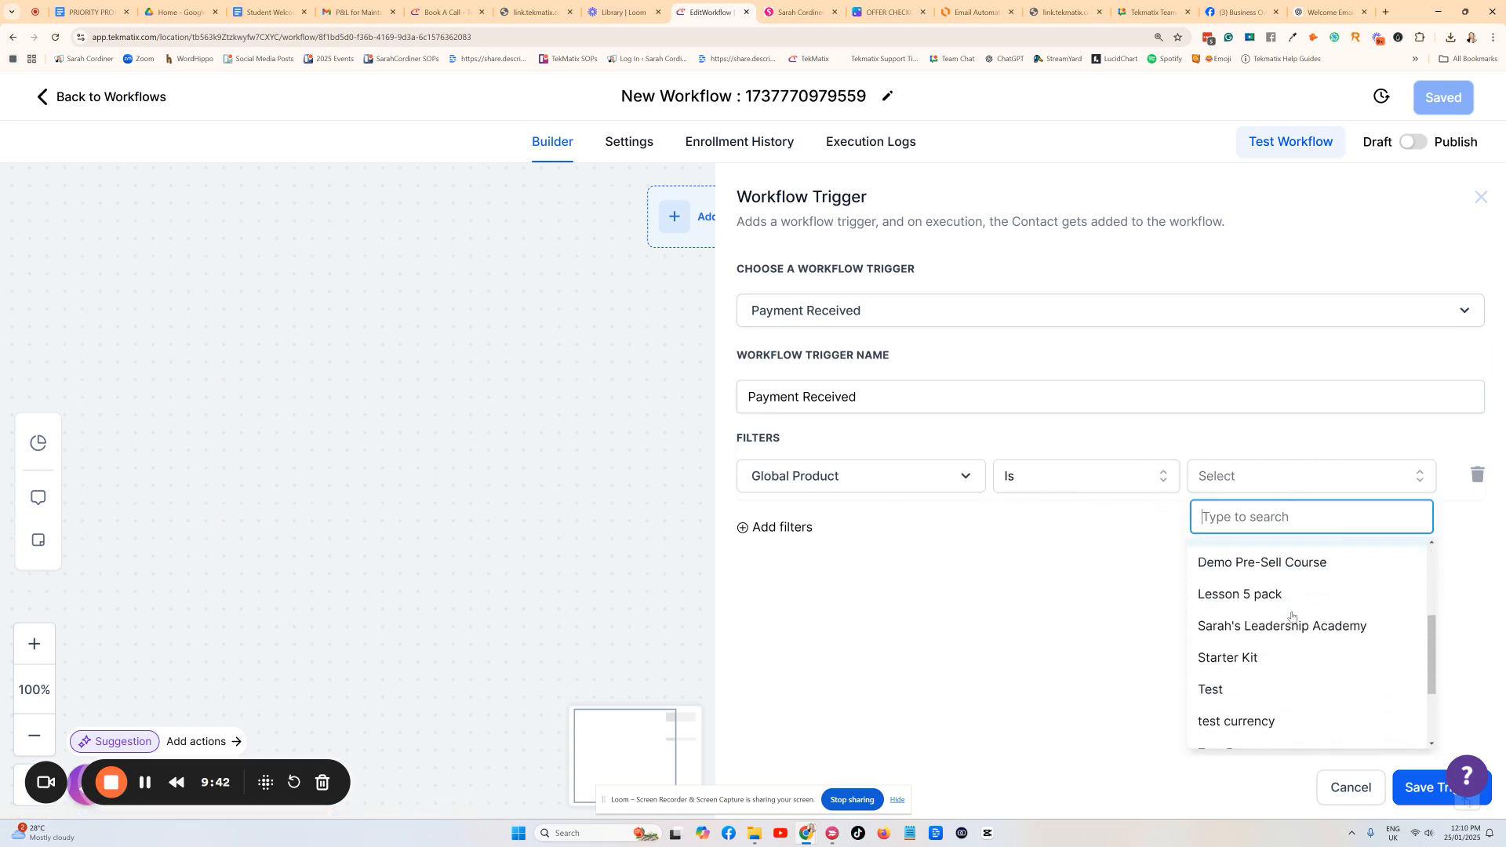
pyautogui.click(1251, 608)
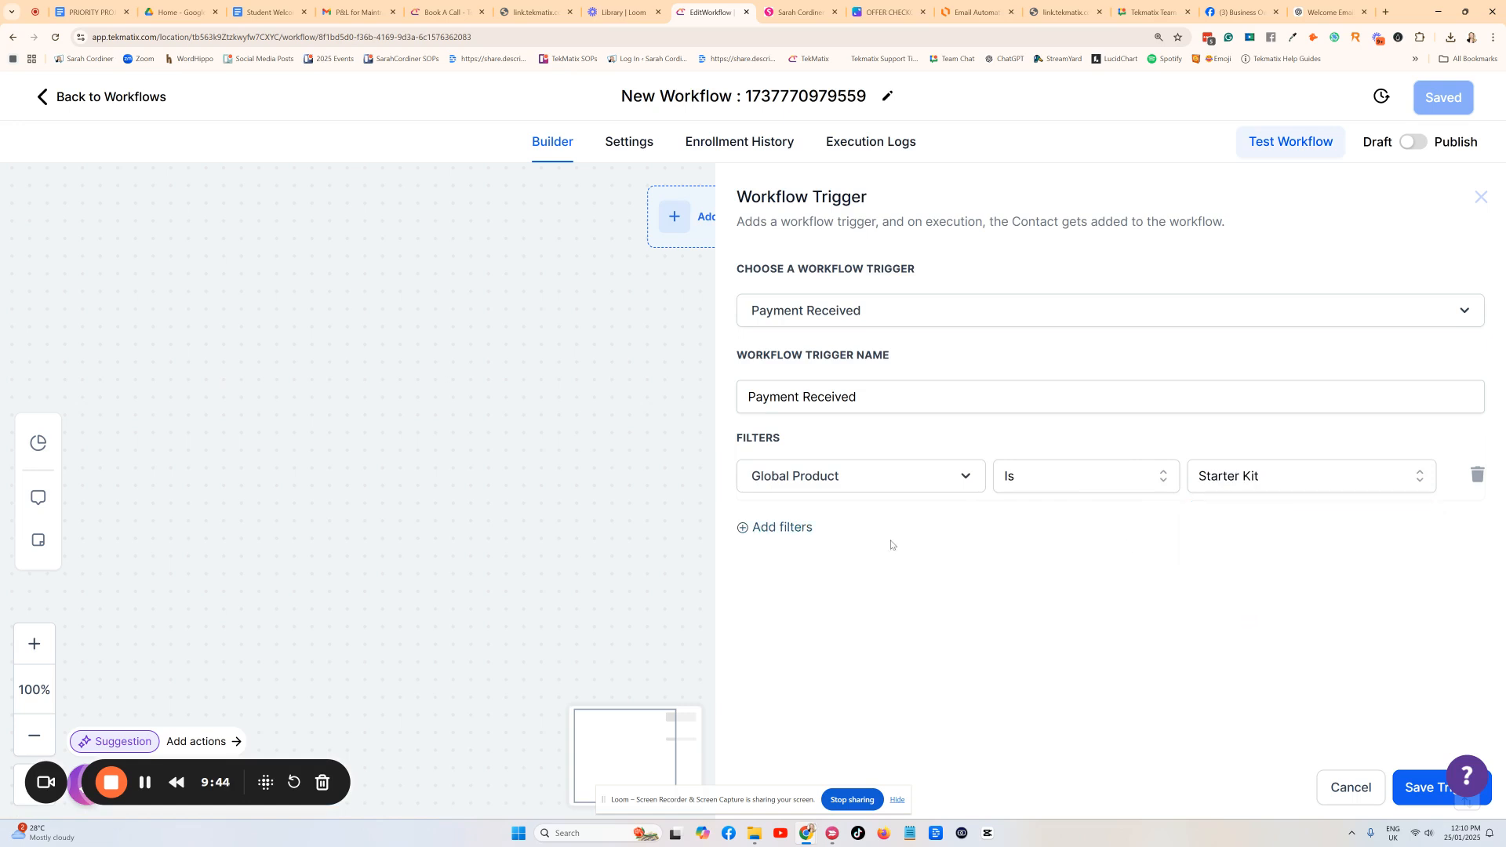
# Add a second trigger filter: Payment Status Is Success.
pyautogui.click(785, 528)
pyautogui.click(811, 531)
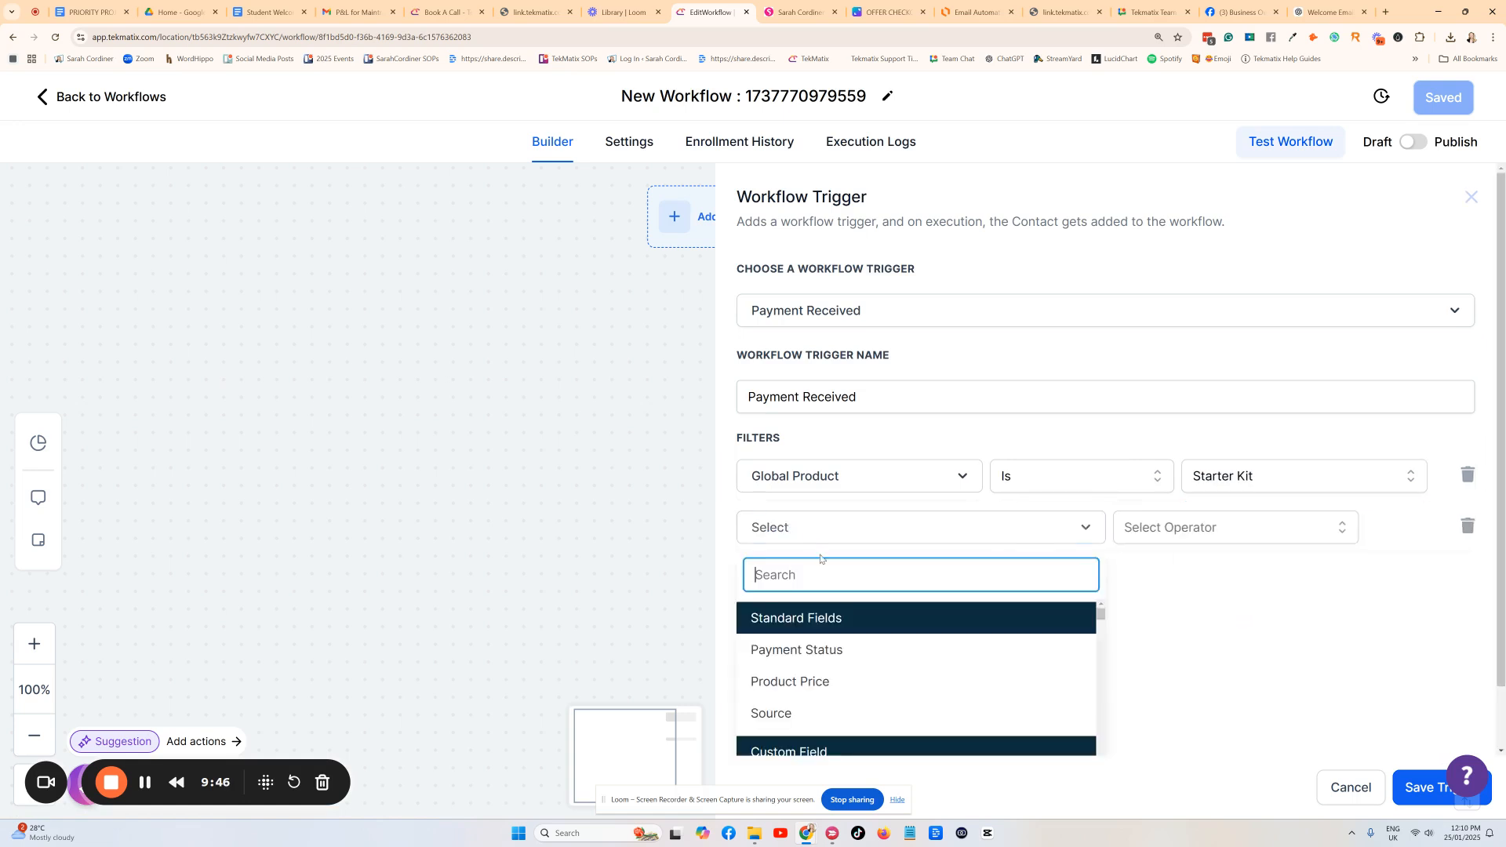
pyautogui.click(814, 656)
pyautogui.click(1181, 541)
pyautogui.click(1171, 565)
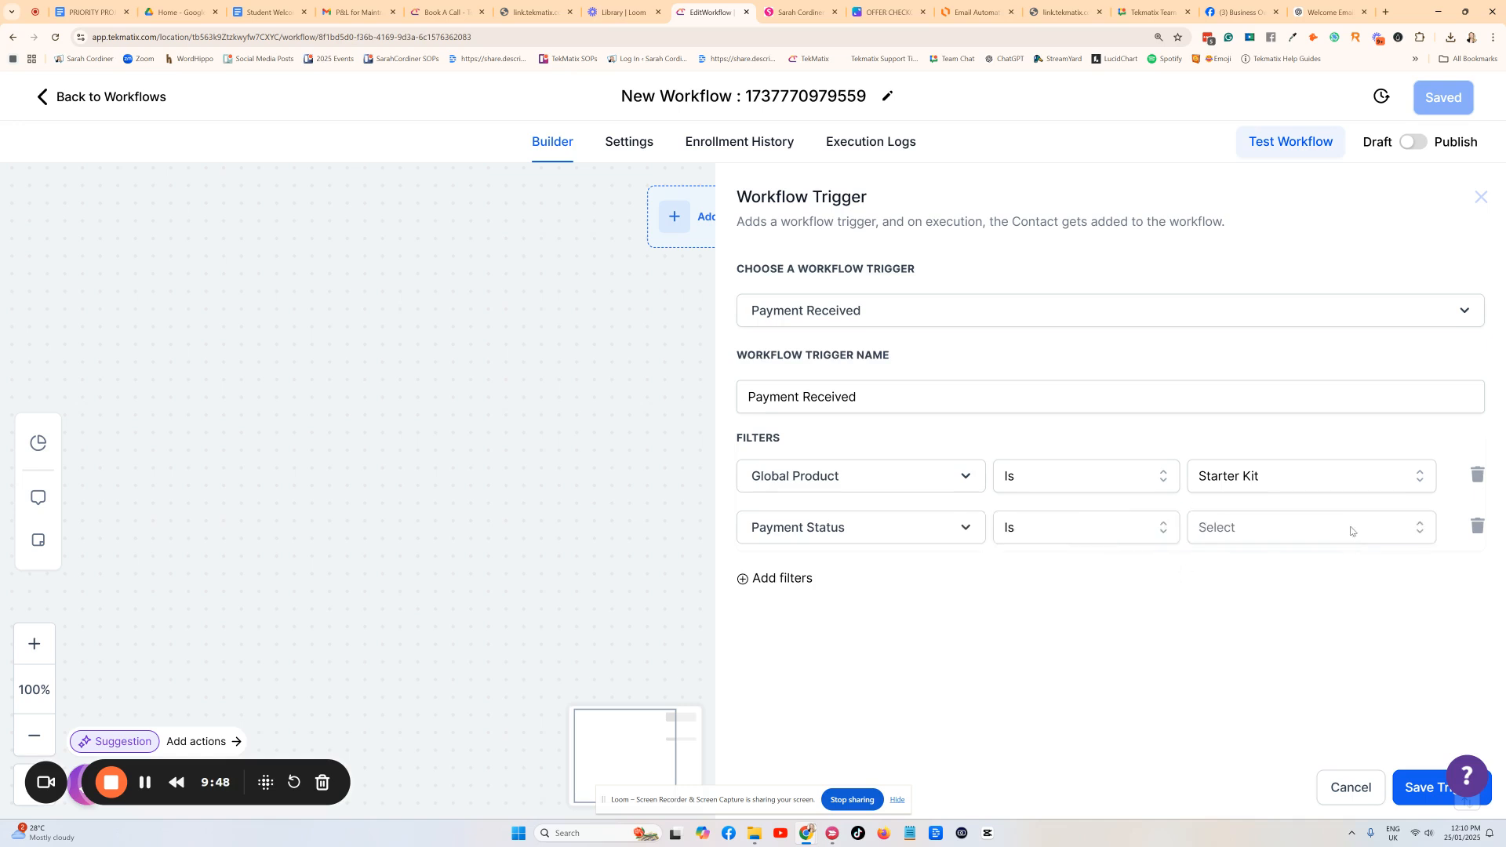
pyautogui.click(1351, 528)
pyautogui.click(1216, 640)
# Add a third trigger filter: Product Price Is Starter Kit.
pyautogui.click(785, 580)
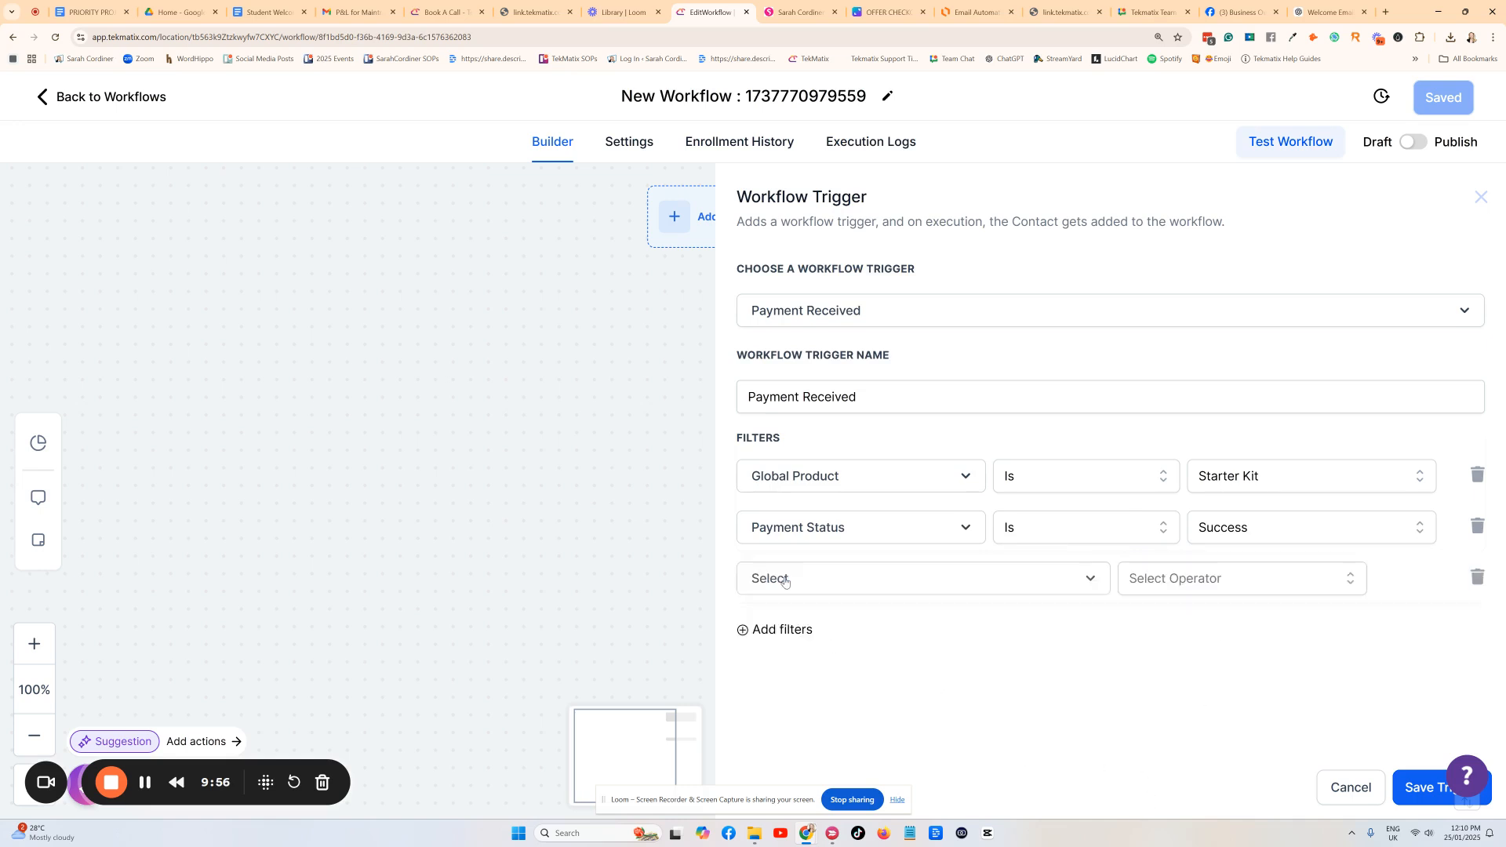
pyautogui.click(784, 581)
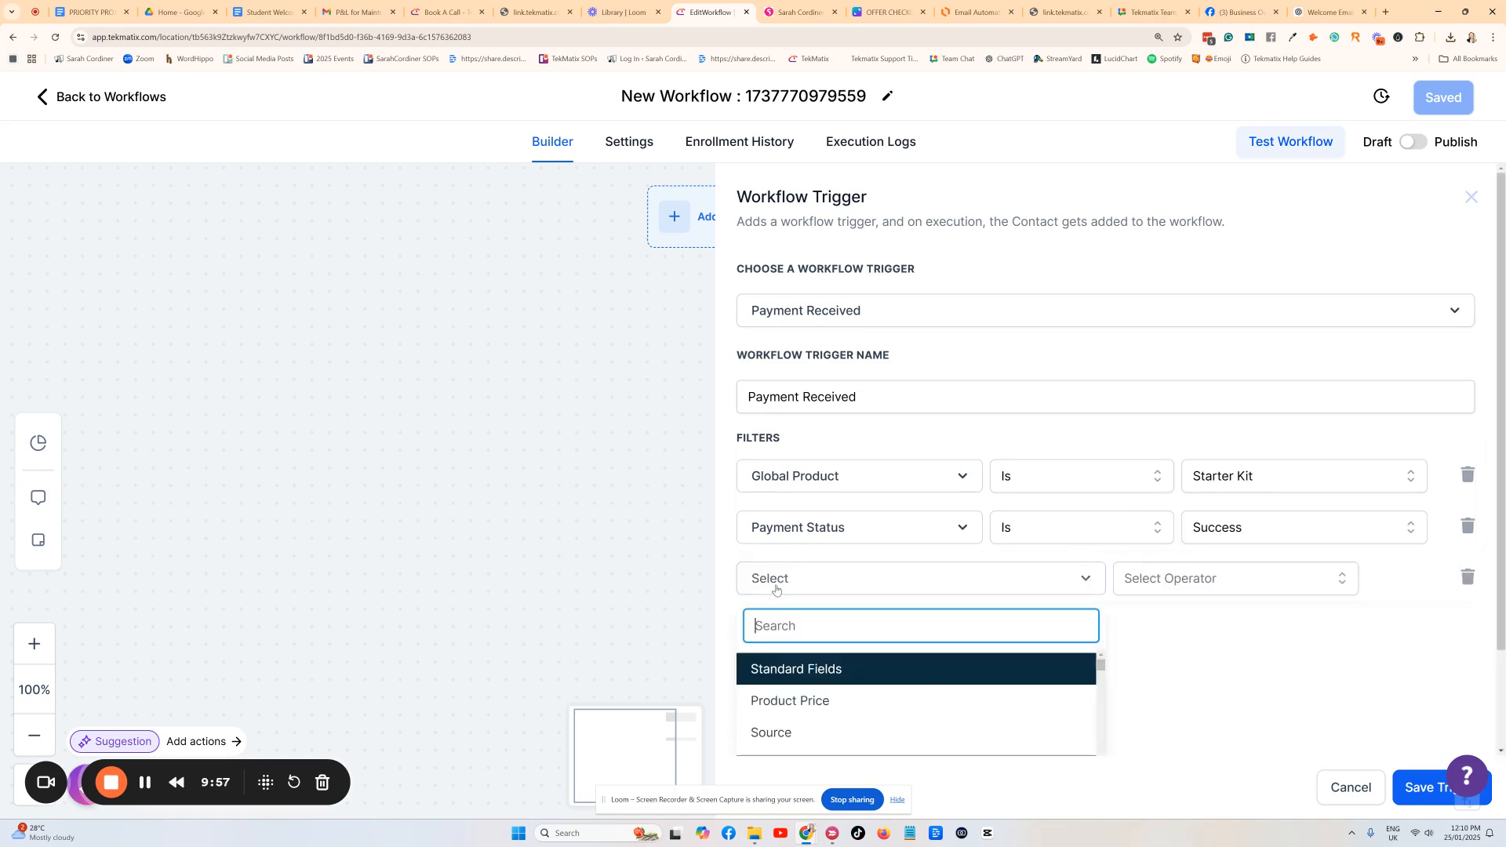
pyautogui.click(808, 701)
pyautogui.click(1204, 581)
pyautogui.click(1223, 618)
pyautogui.click(1370, 575)
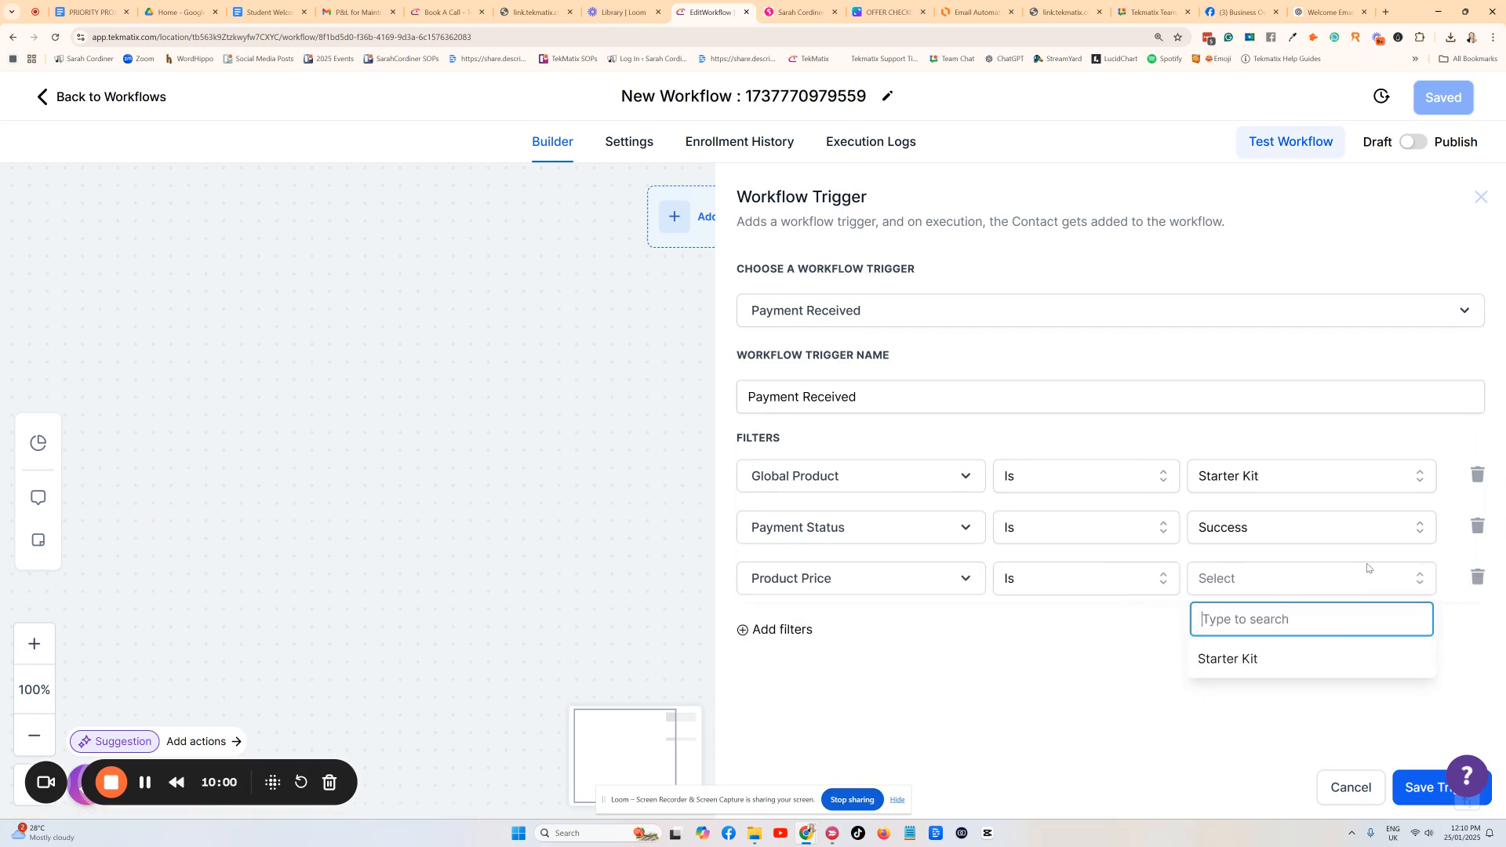
pyautogui.click(1241, 657)
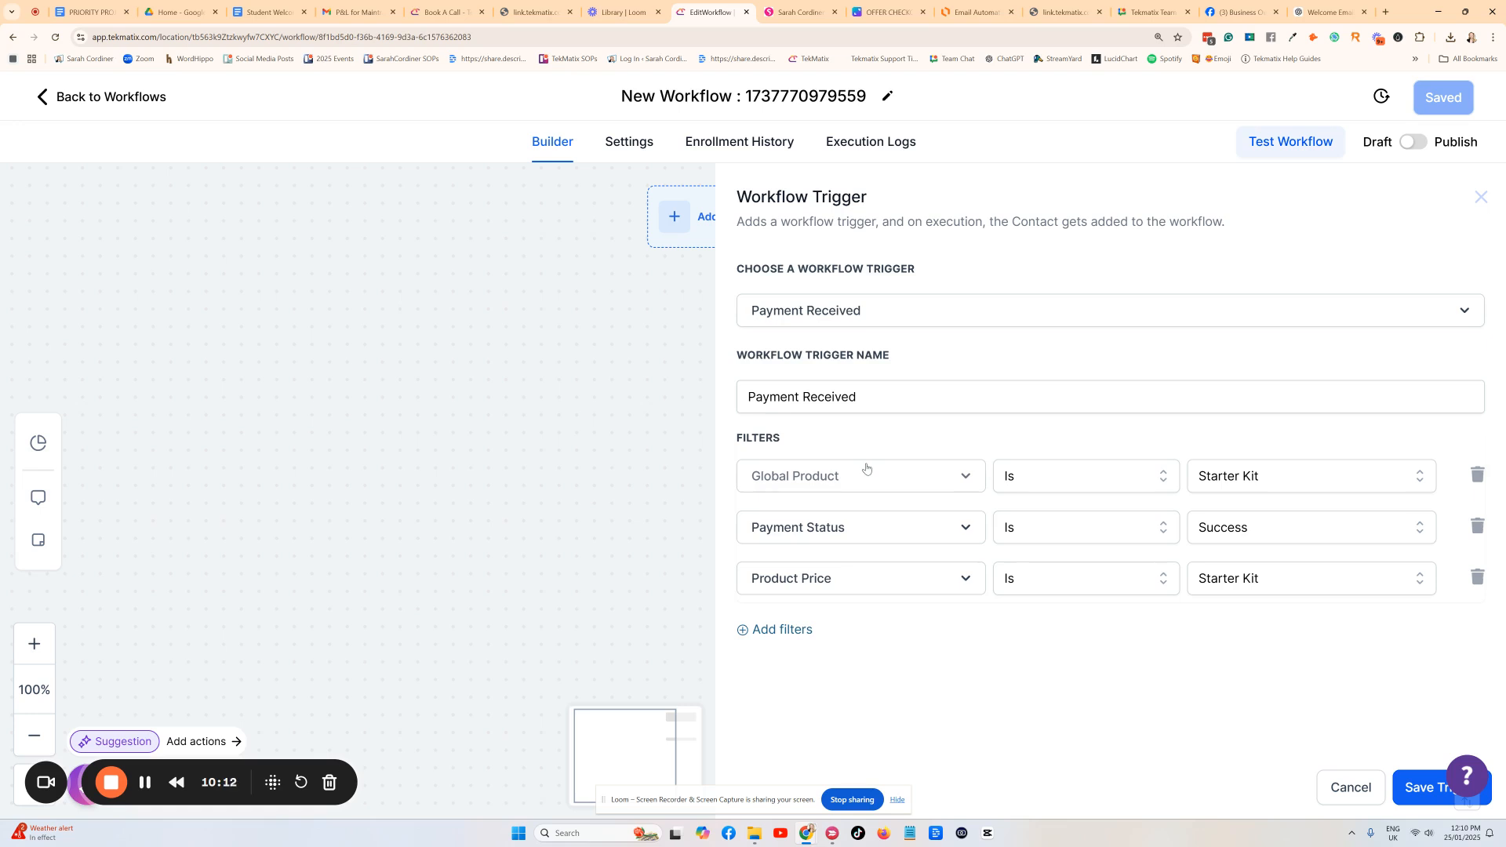
# Rename the trigger to 'Payment Received - starter kit'.
pyautogui.click(1433, 789)
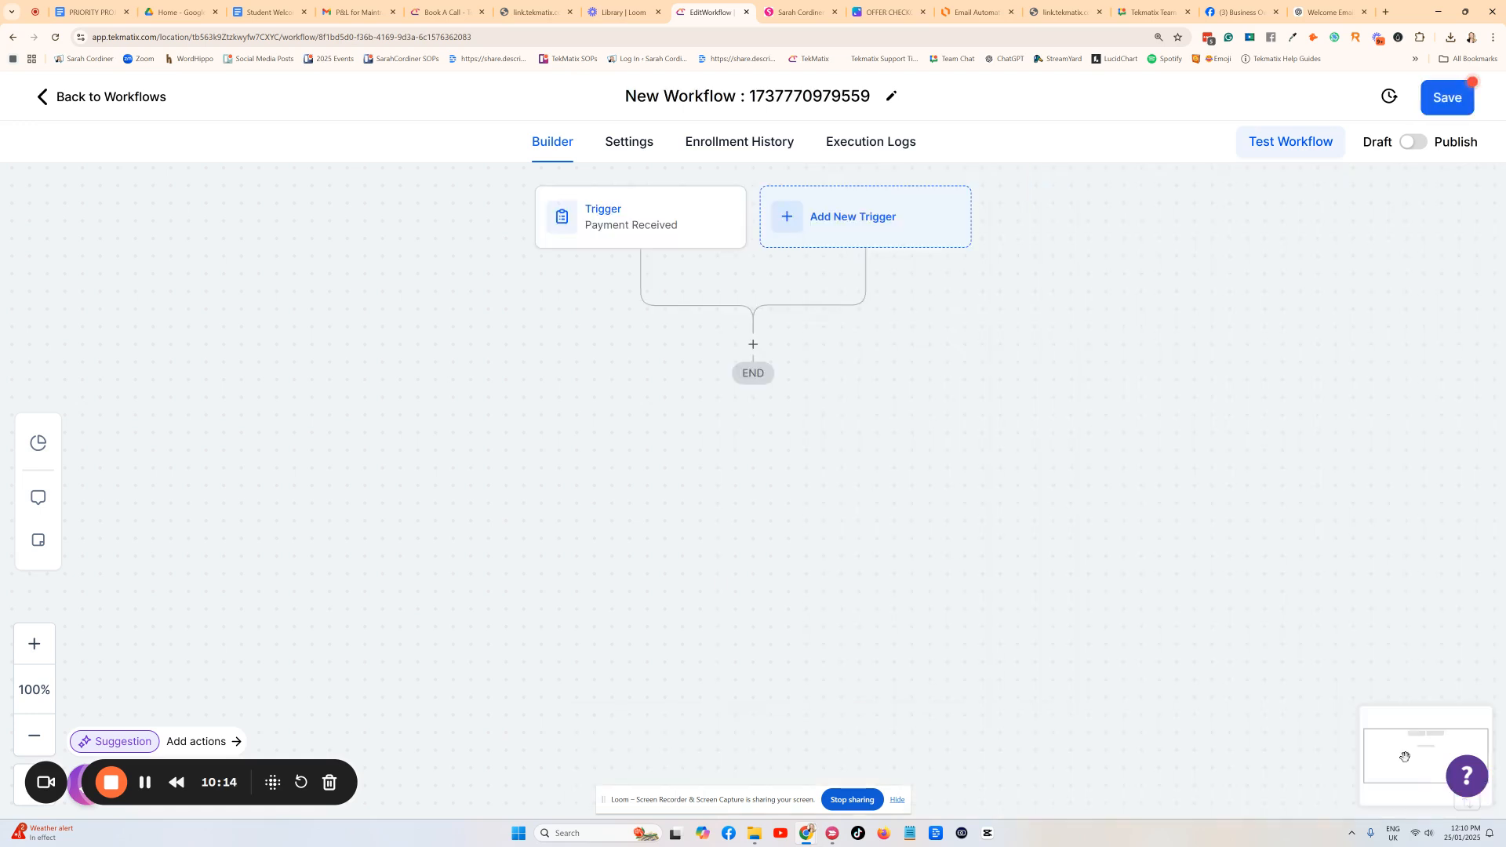
pyautogui.click(638, 228)
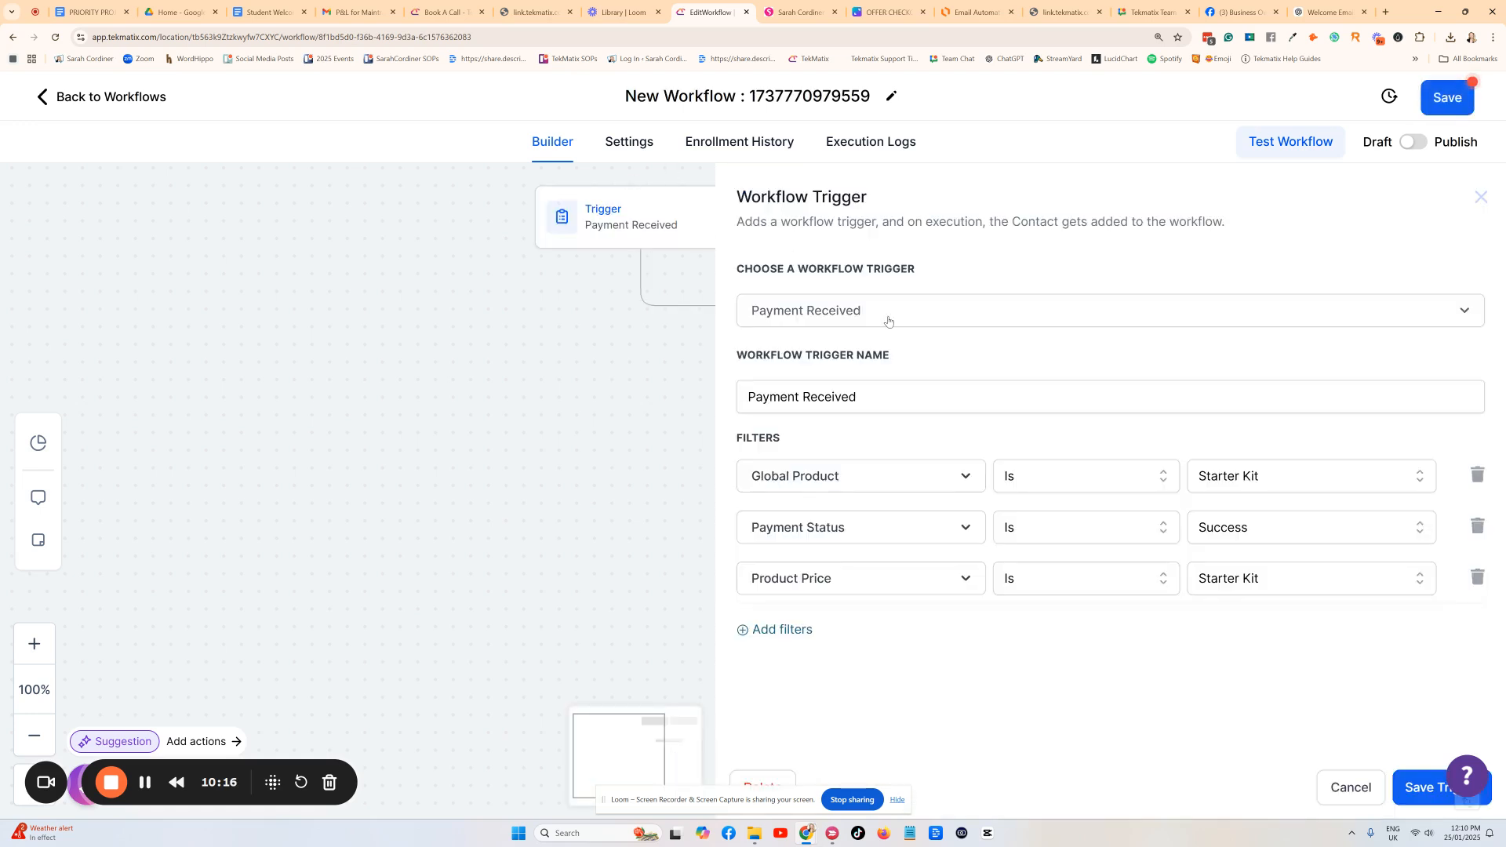
pyautogui.click(855, 310)
pyautogui.click(826, 362)
pyautogui.click(881, 400)
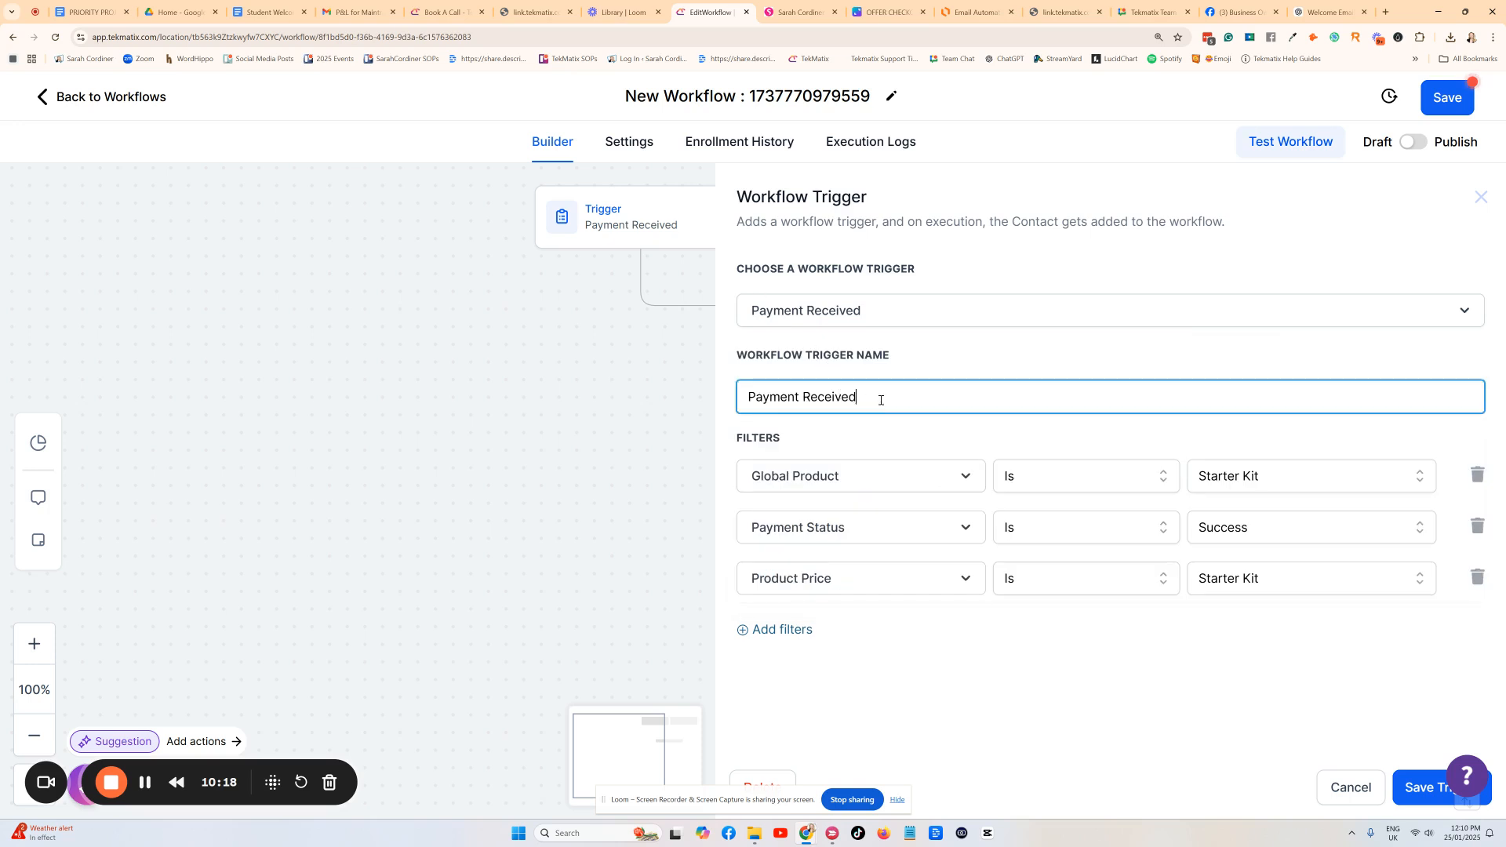
pyautogui.write('- starter kit')
# Save the trigger and add an Add Contact Tag action with a new 'purchased the starter kit' tag.
pyautogui.click(1412, 783)
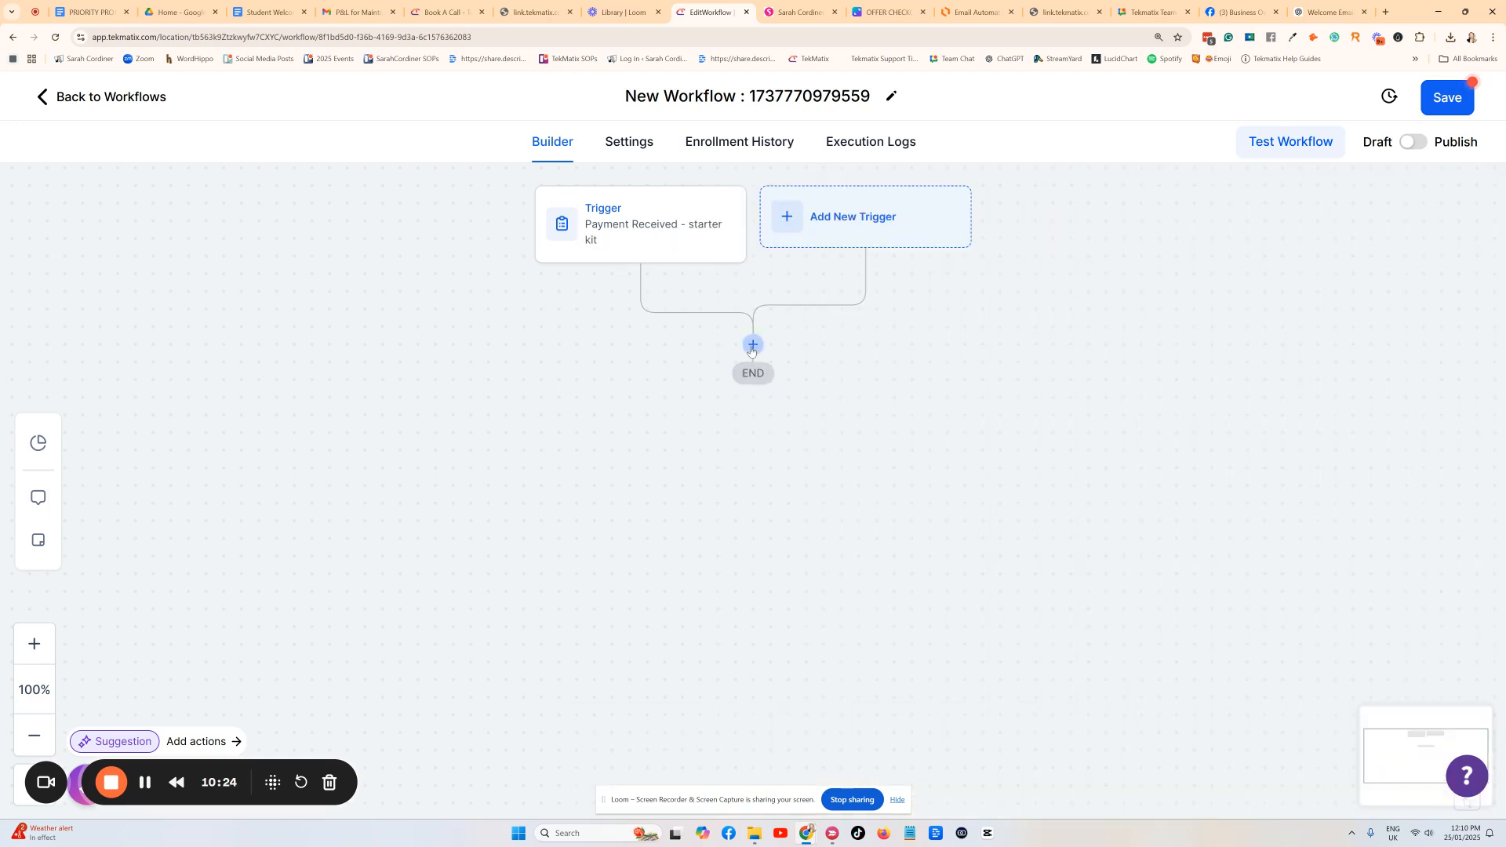
pyautogui.click(754, 342)
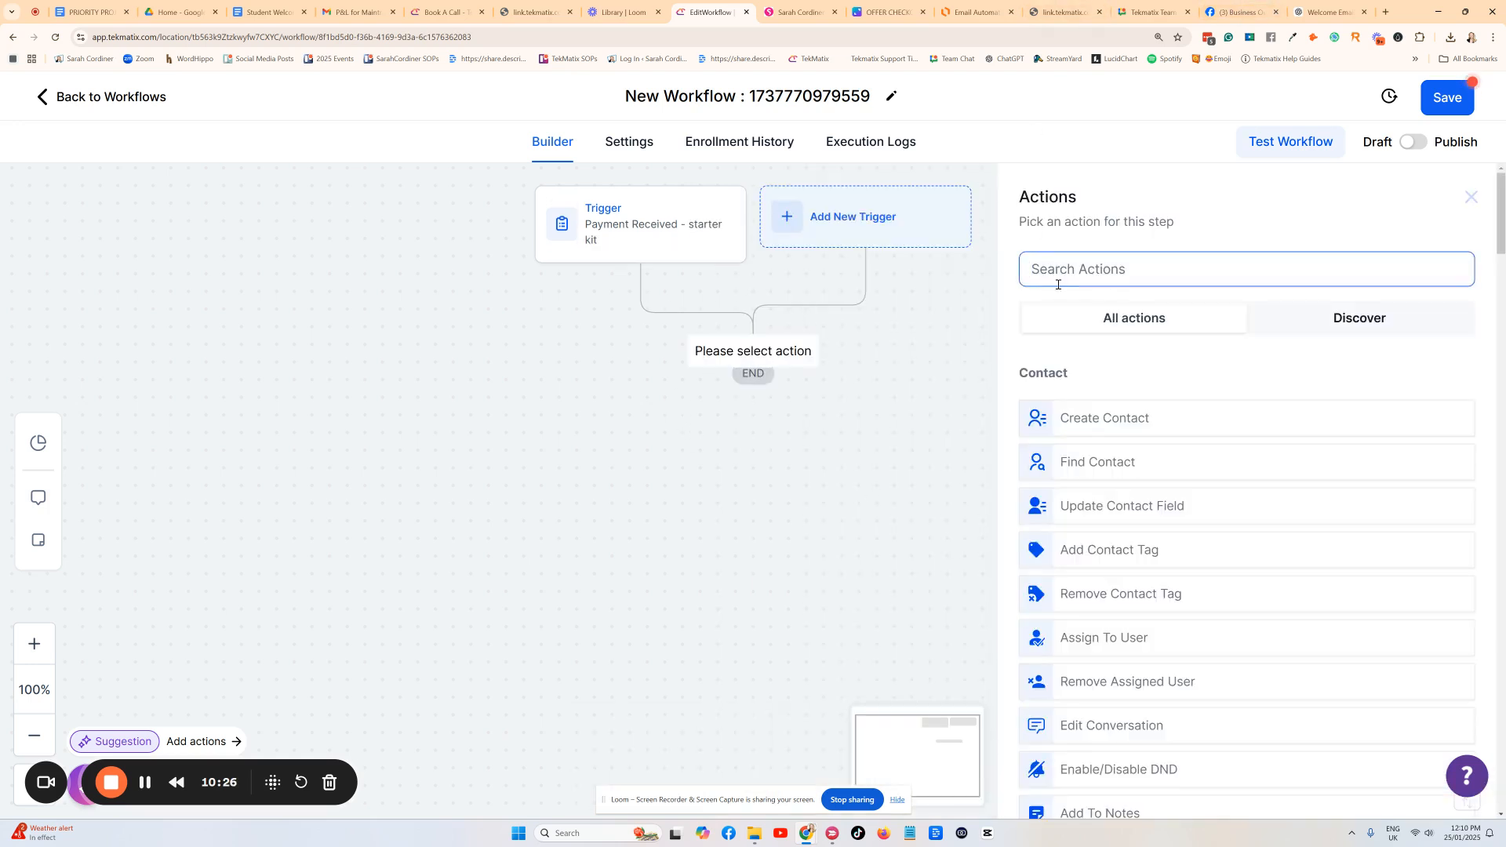
pyautogui.write('tag')
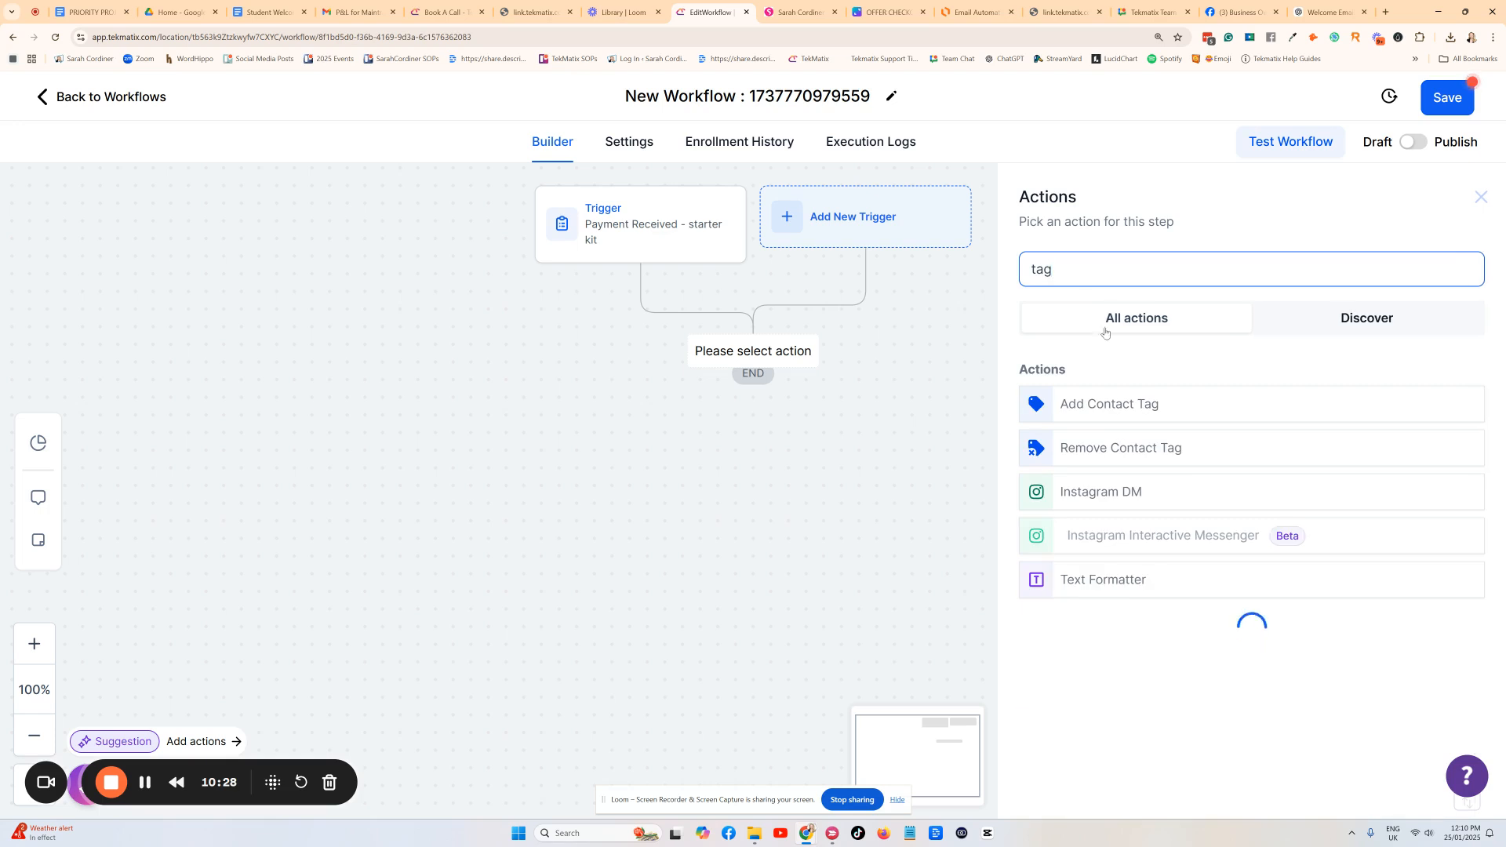
pyautogui.click(1138, 404)
pyautogui.click(1093, 392)
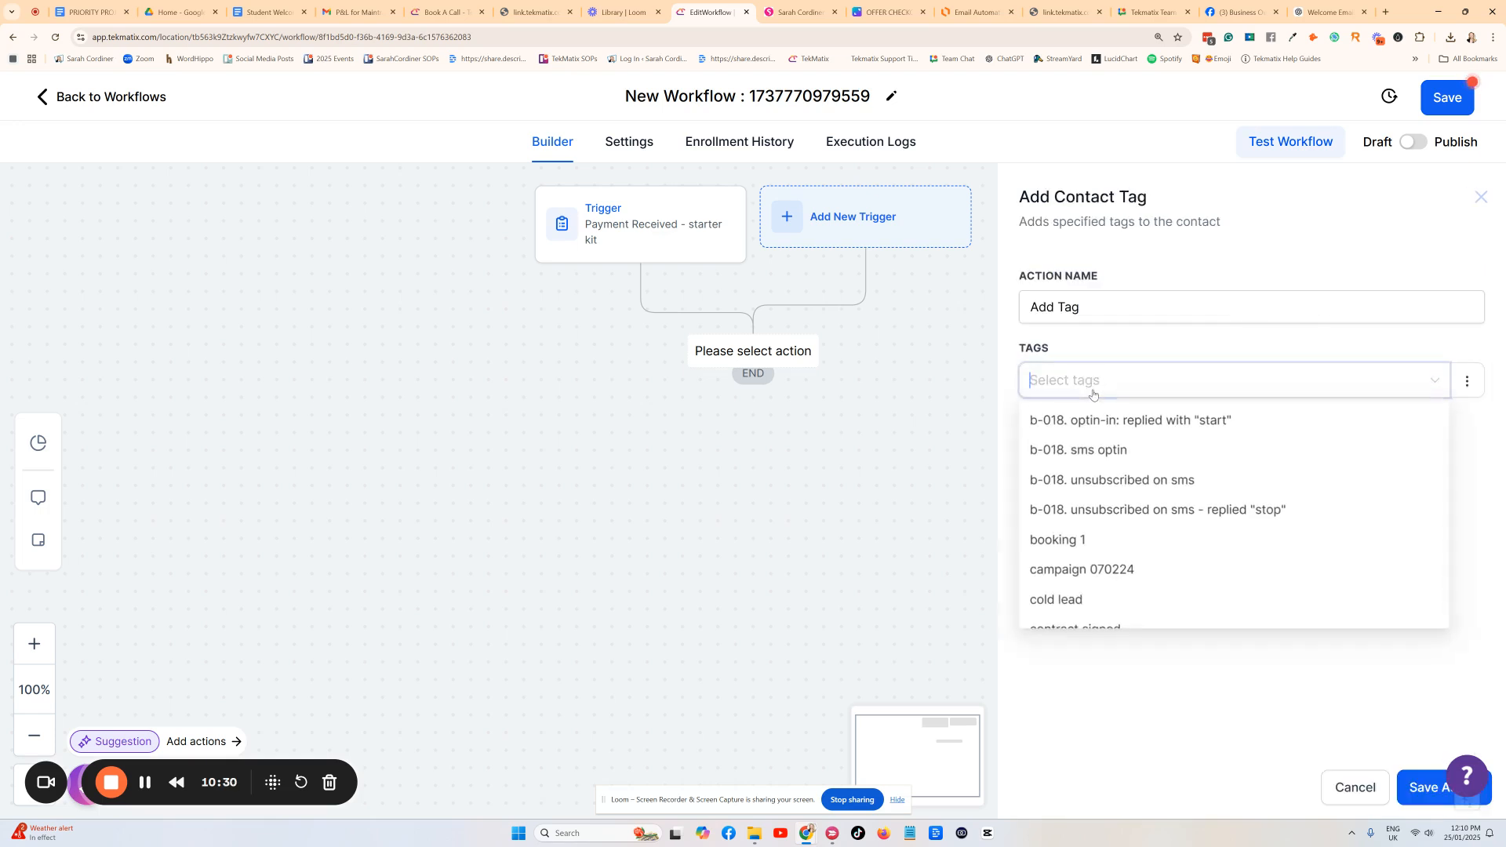
pyautogui.write('purchashed')
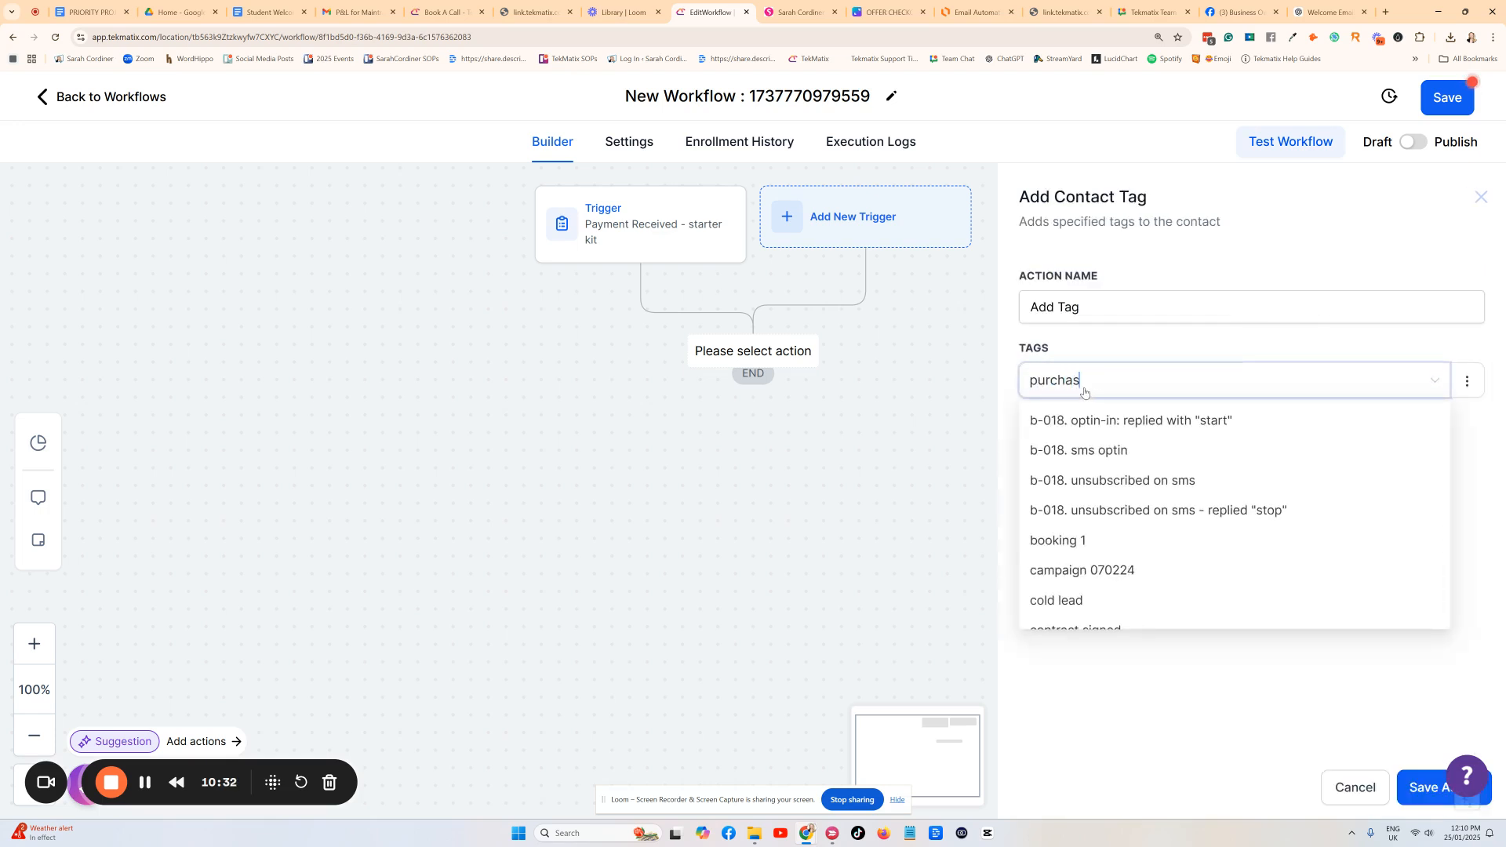
pyautogui.press('BackSpace')
pyautogui.press('BackSpace')
pyautogui.press('BackSpace')
pyautogui.press('BackSpace')
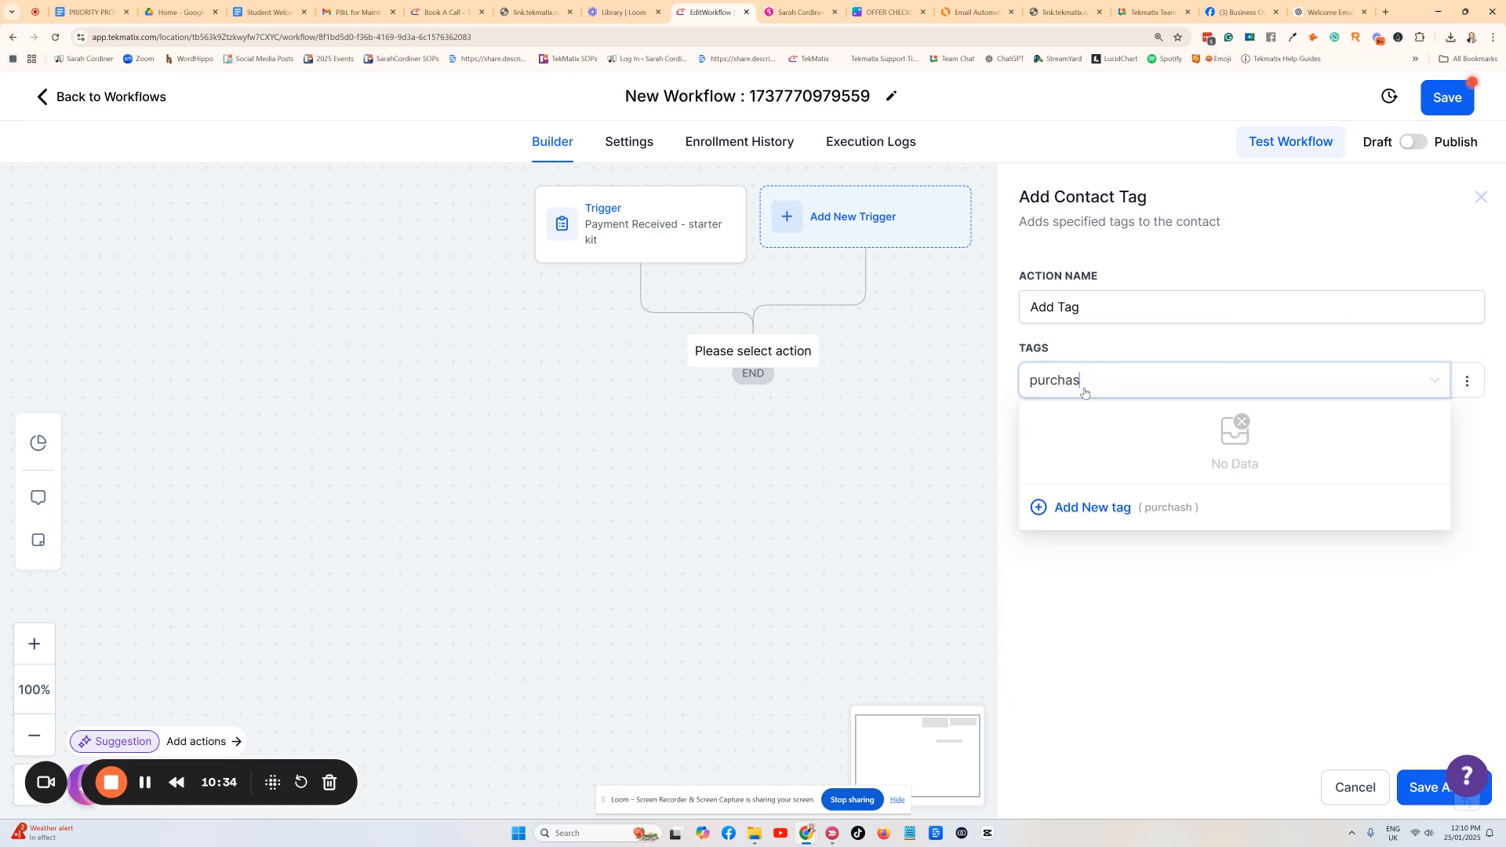
pyautogui.write('sed the starter kit')
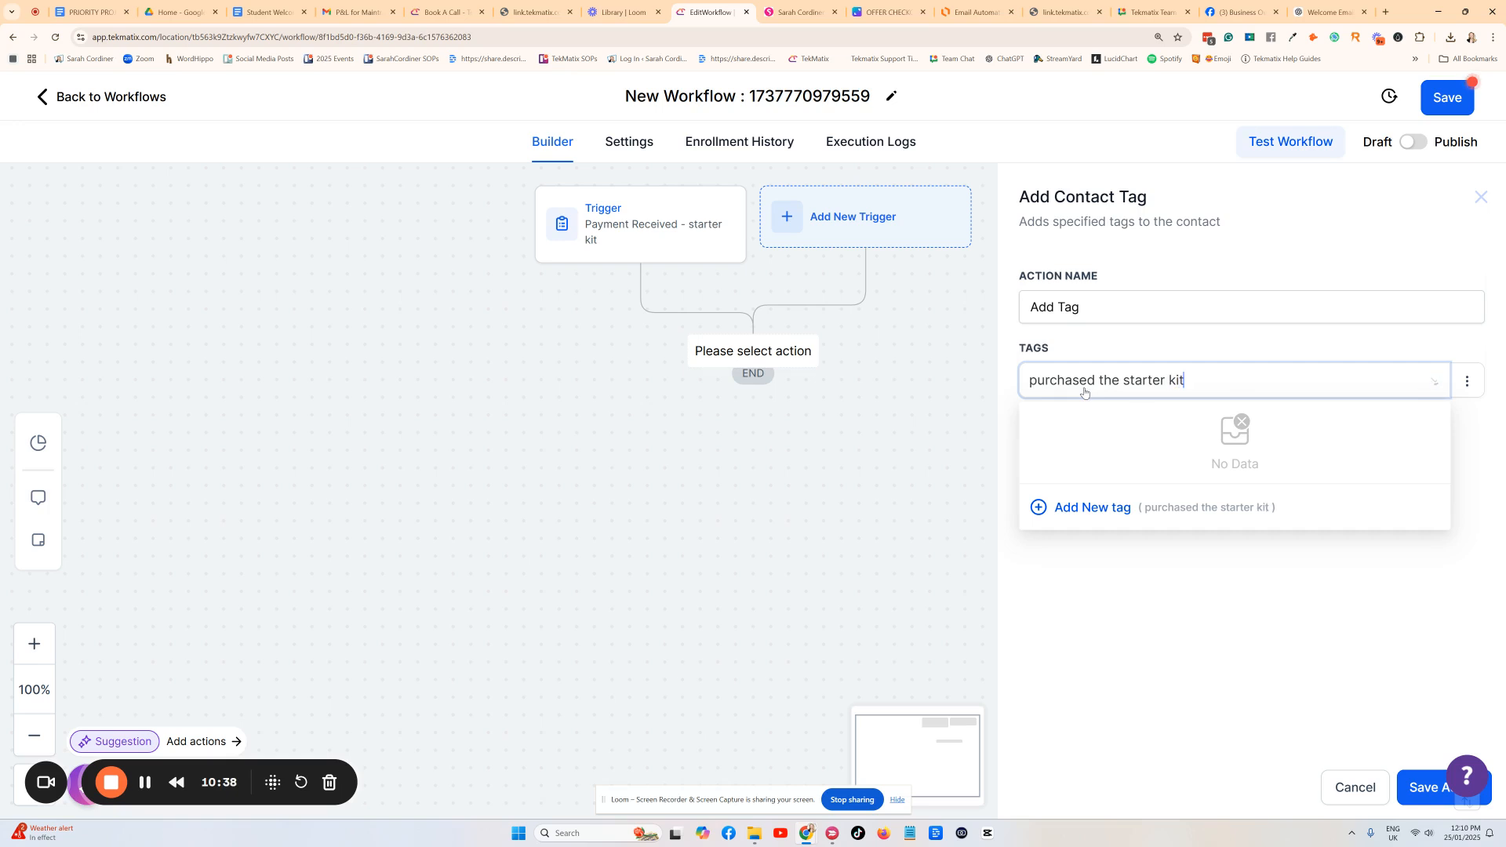
pyautogui.click(1082, 514)
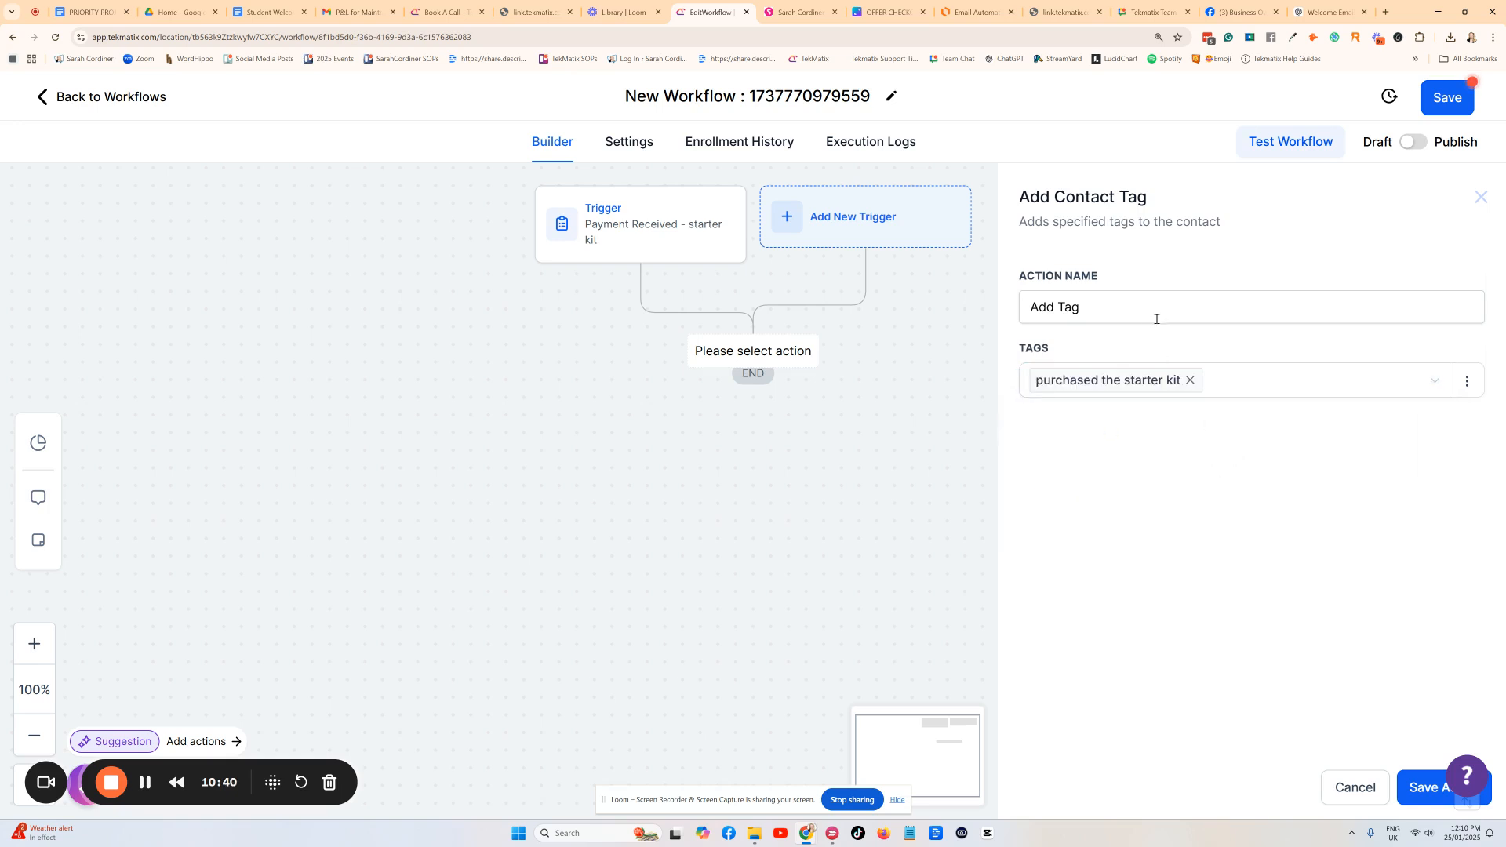
# Name the action 'Add Tag - purchased starter kit' and save it.
pyautogui.click(1126, 295)
pyautogui.write('- p')
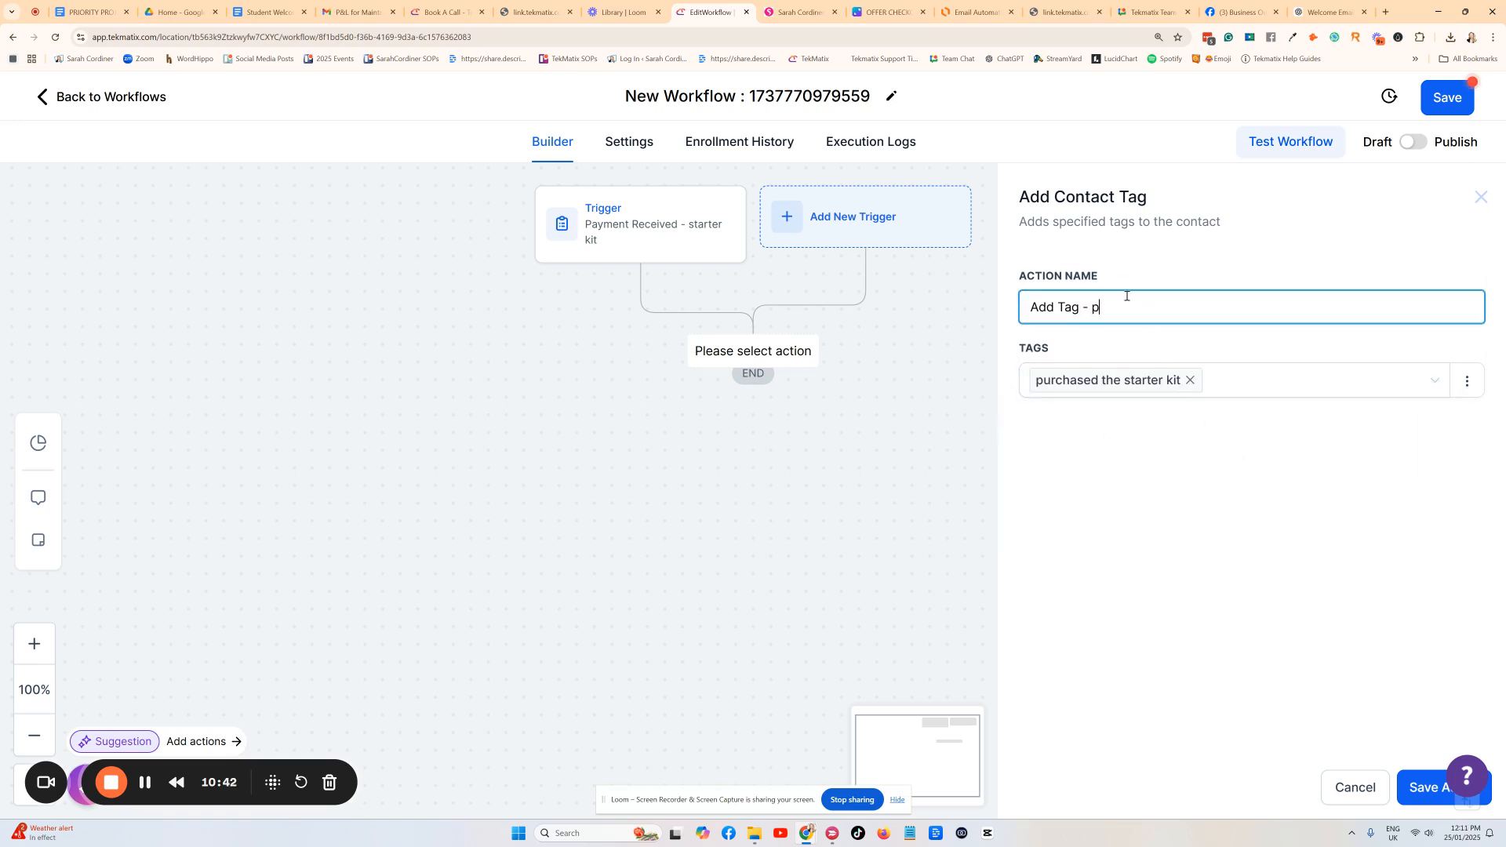
pyautogui.write('urchased starter kit')
pyautogui.click(1410, 801)
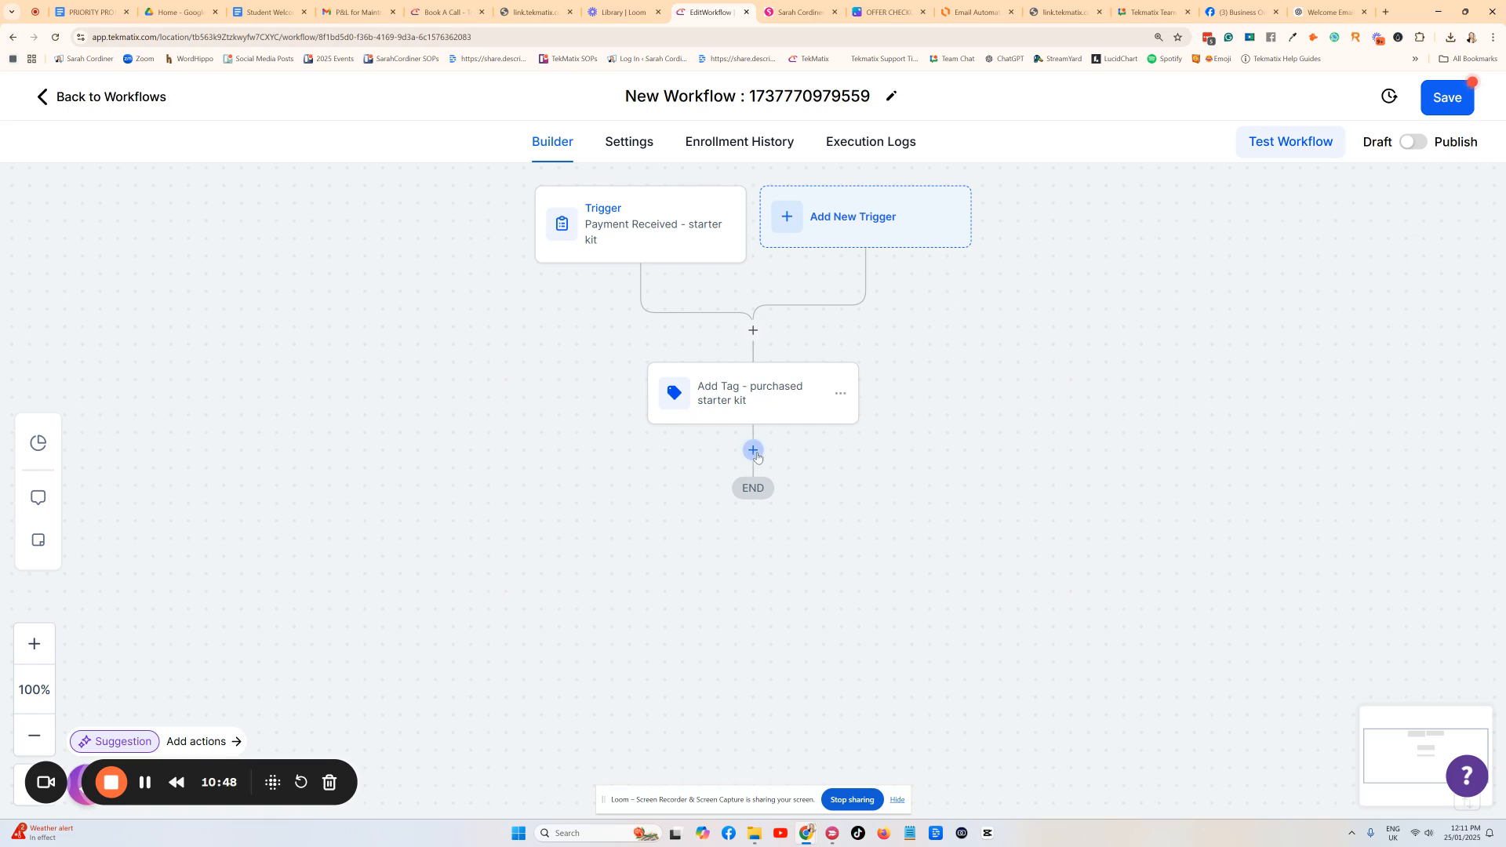
# In Lucidchart, find the update opportunity stage step in the Student/product Check In sequence.
pyautogui.click(973, 12)
pyautogui.scroll(-3, 786, 466)
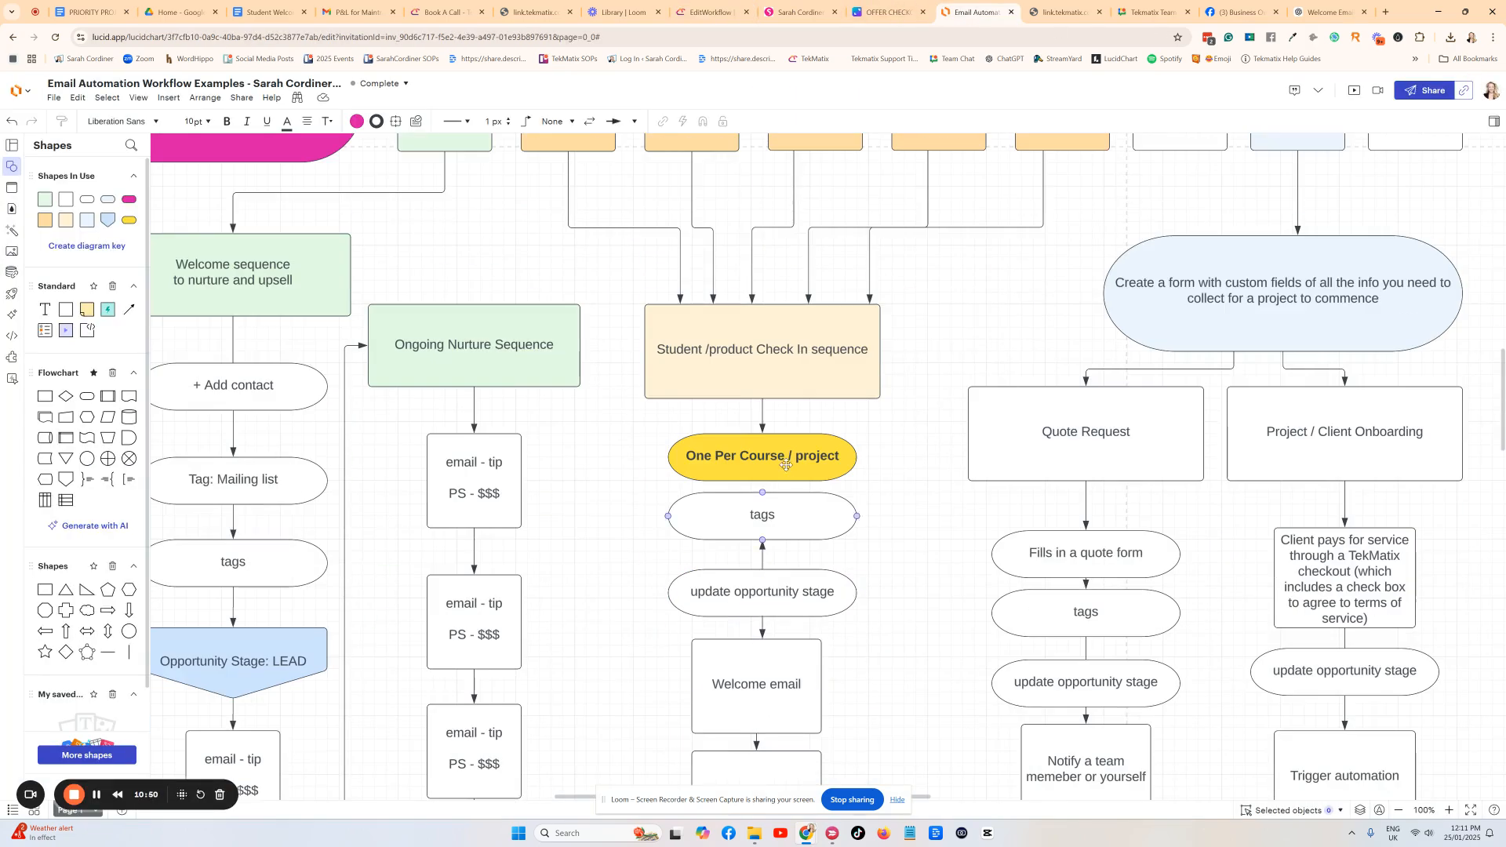
pyautogui.scroll(-1, 784, 471)
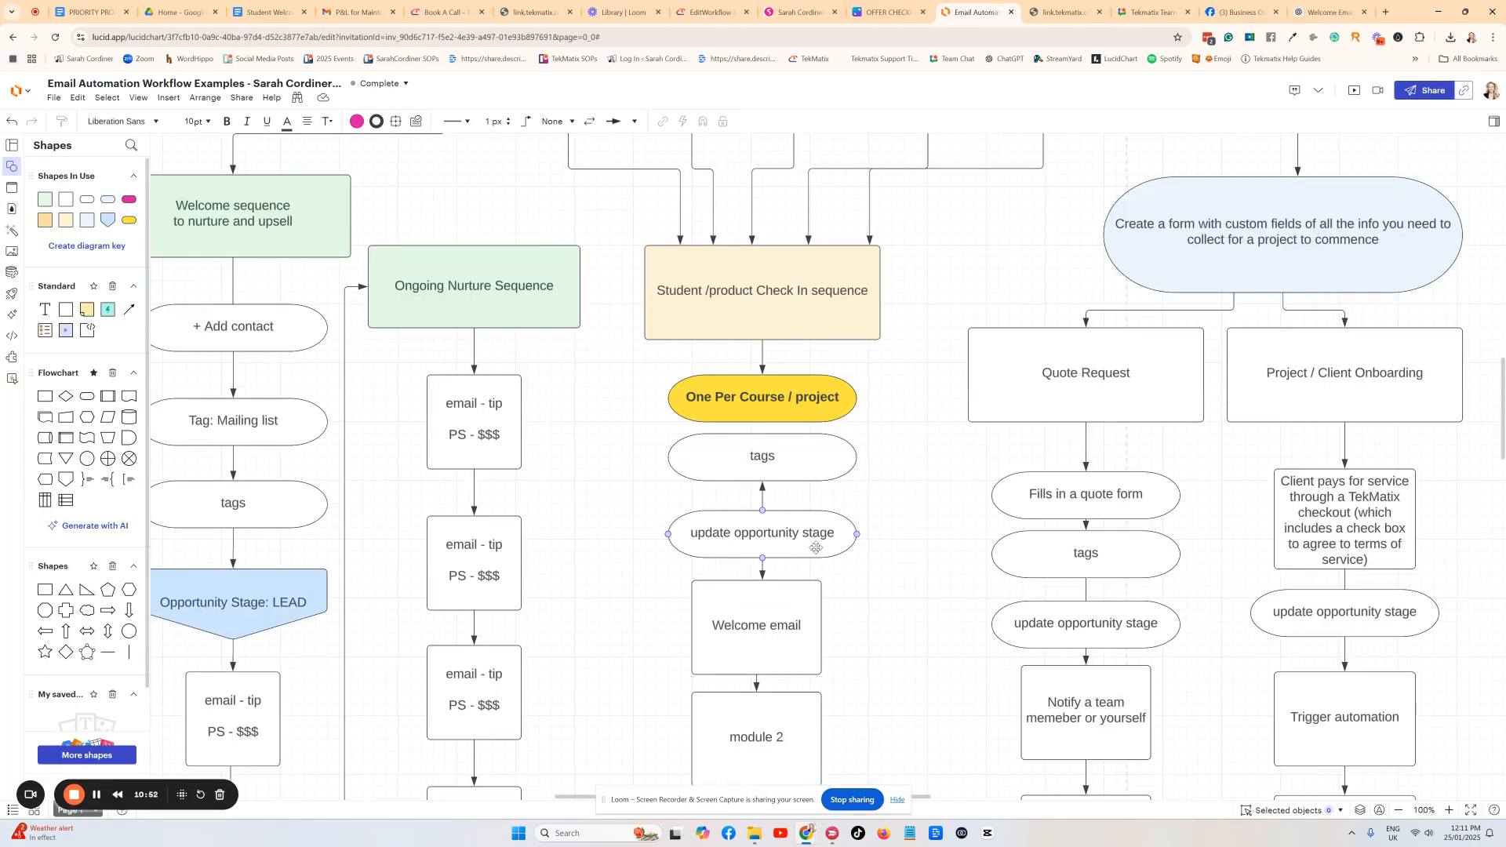
pyautogui.click(750, 532)
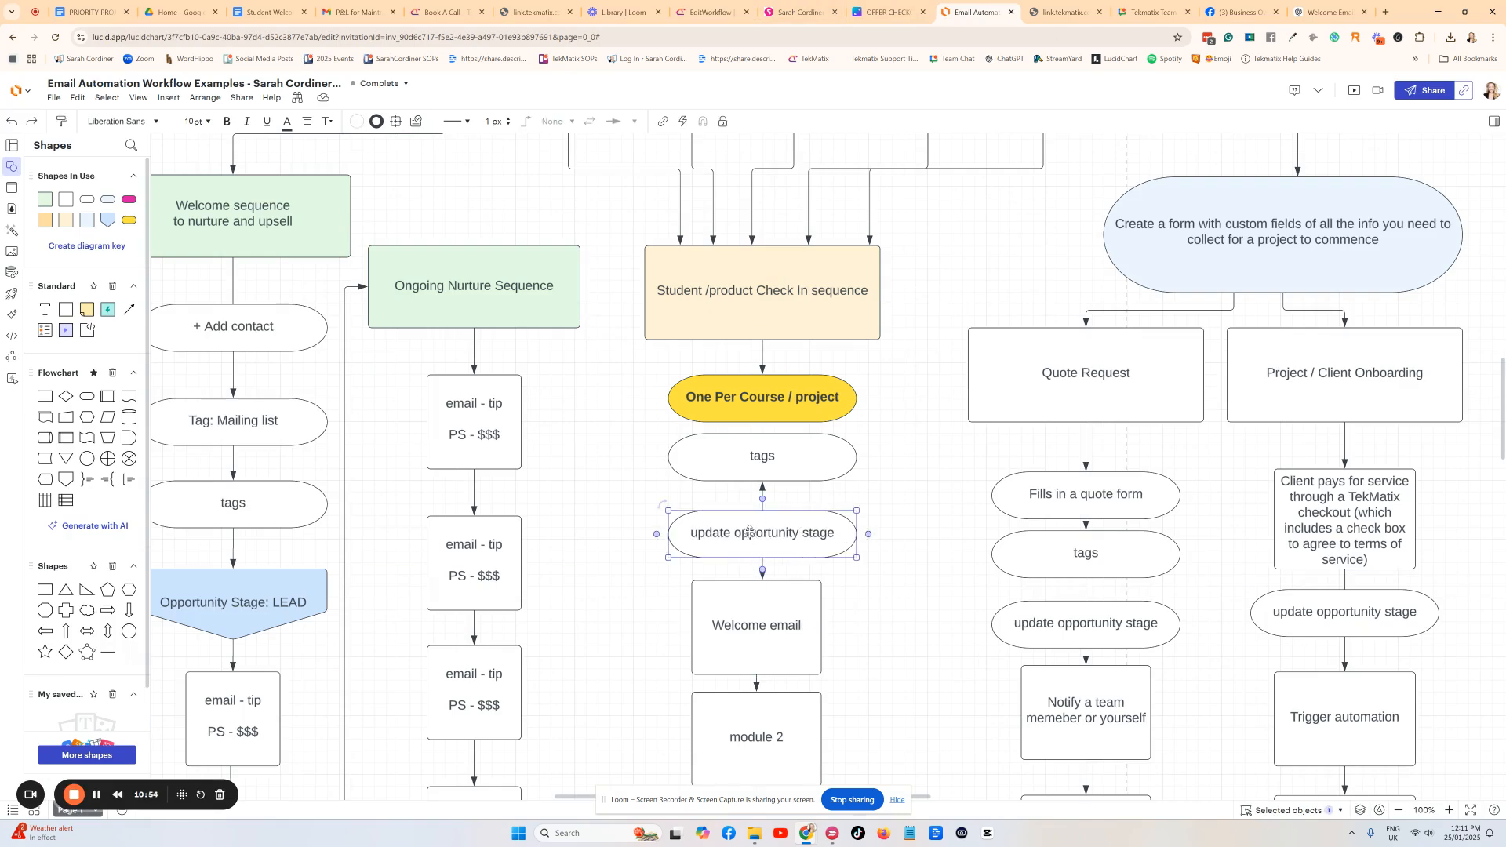
pyautogui.scroll(4, 854, 519)
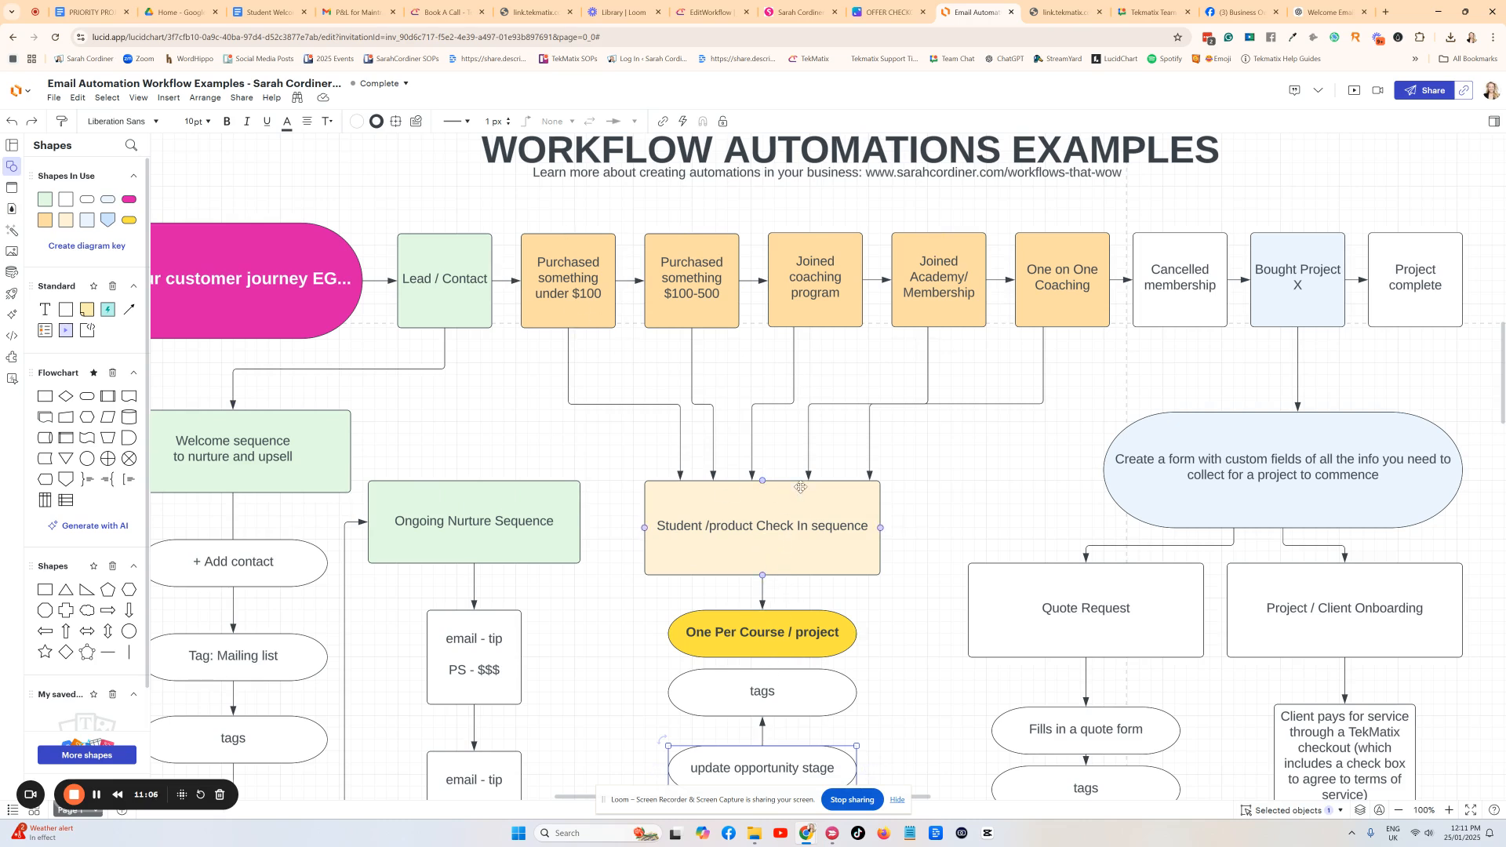
# Add a Create Or Update Opportunity action using the customer journey pipeline, stage Low ticket u $100.
pyautogui.click(709, 12)
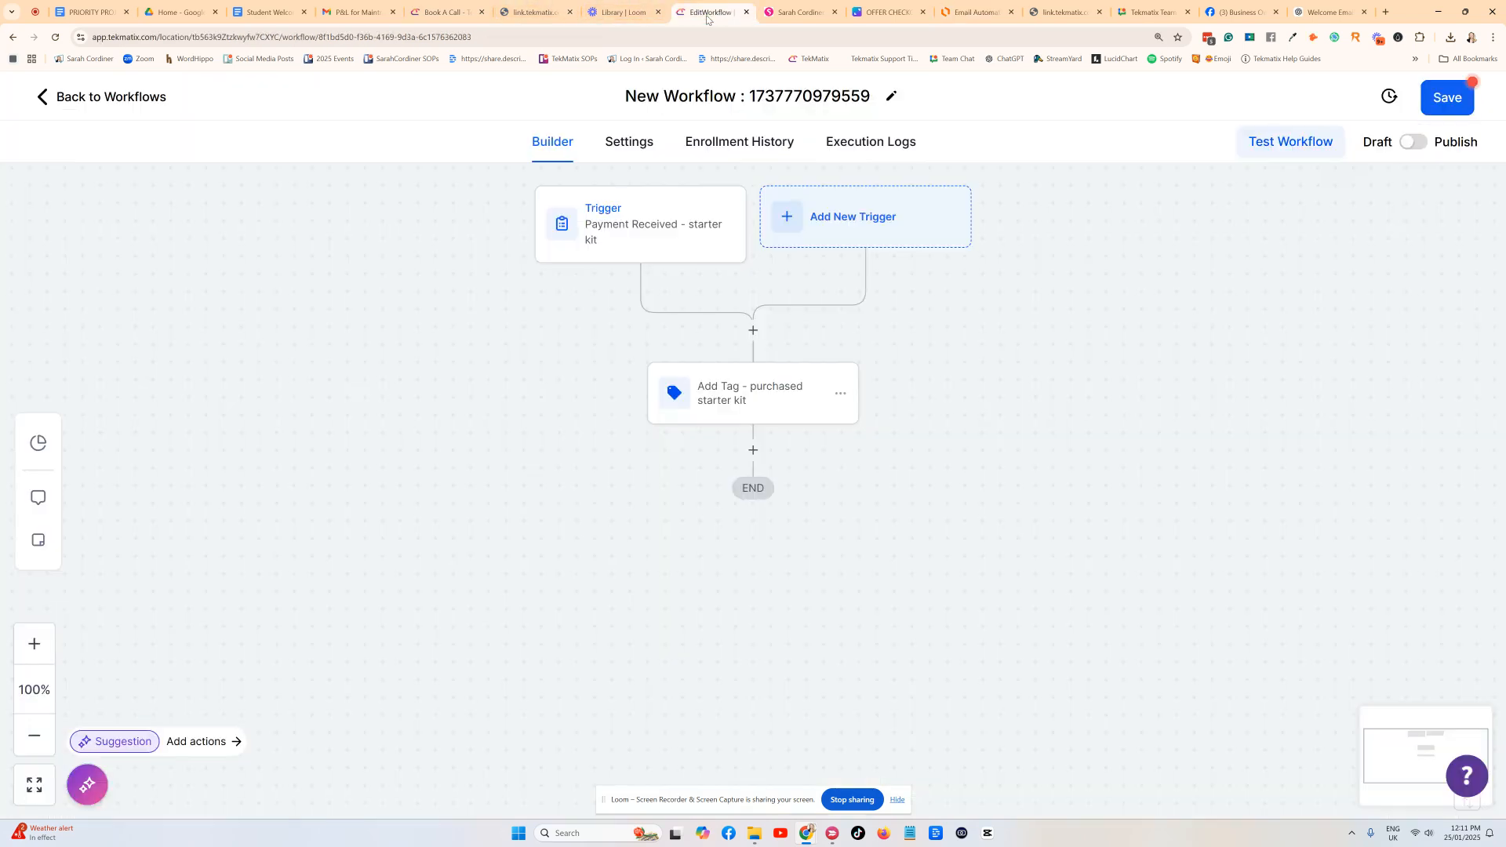
pyautogui.click(753, 451)
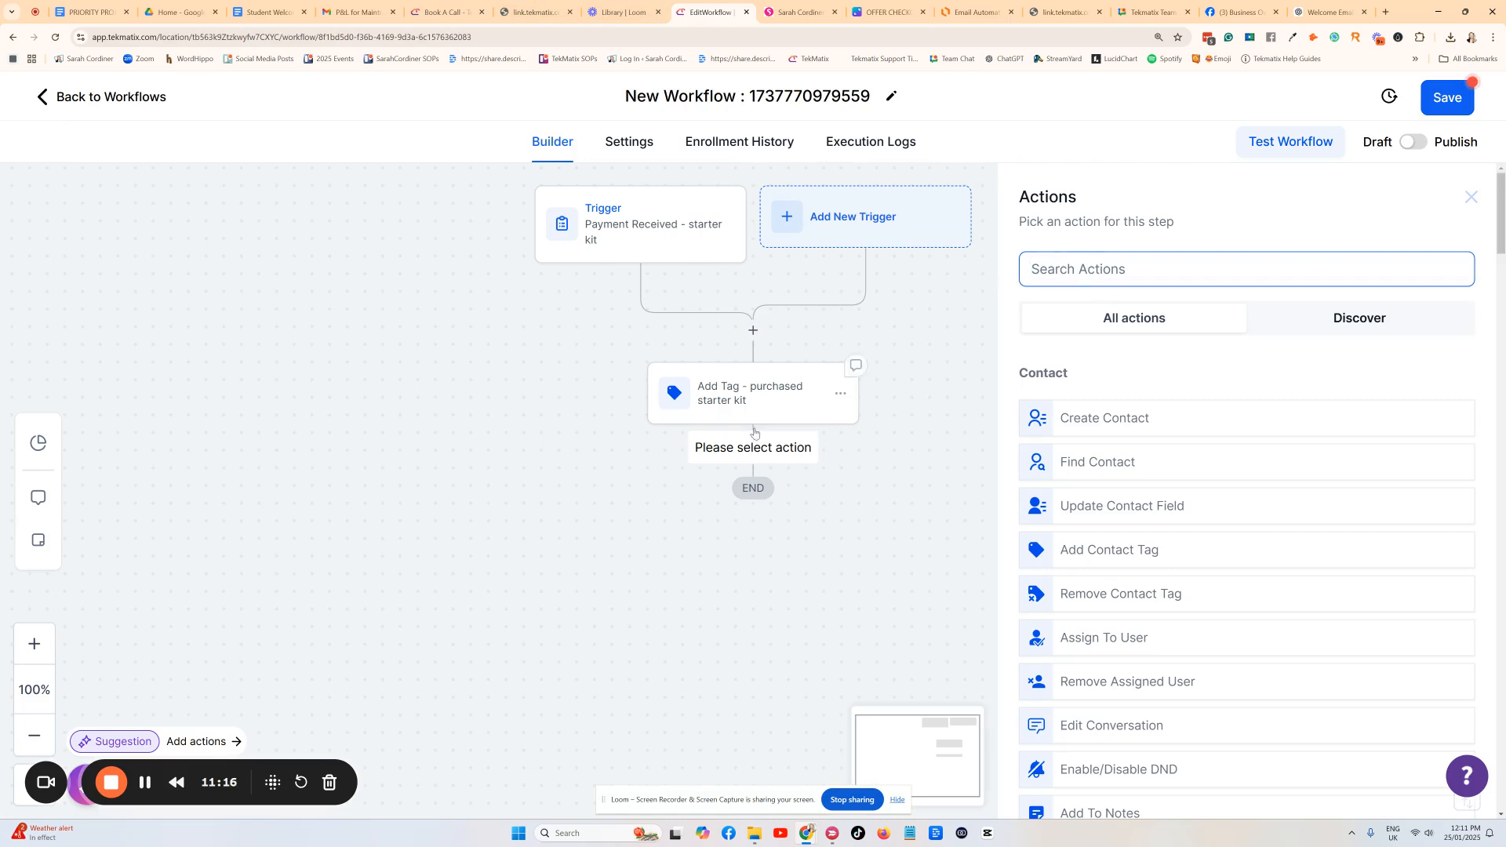
pyautogui.write('opp')
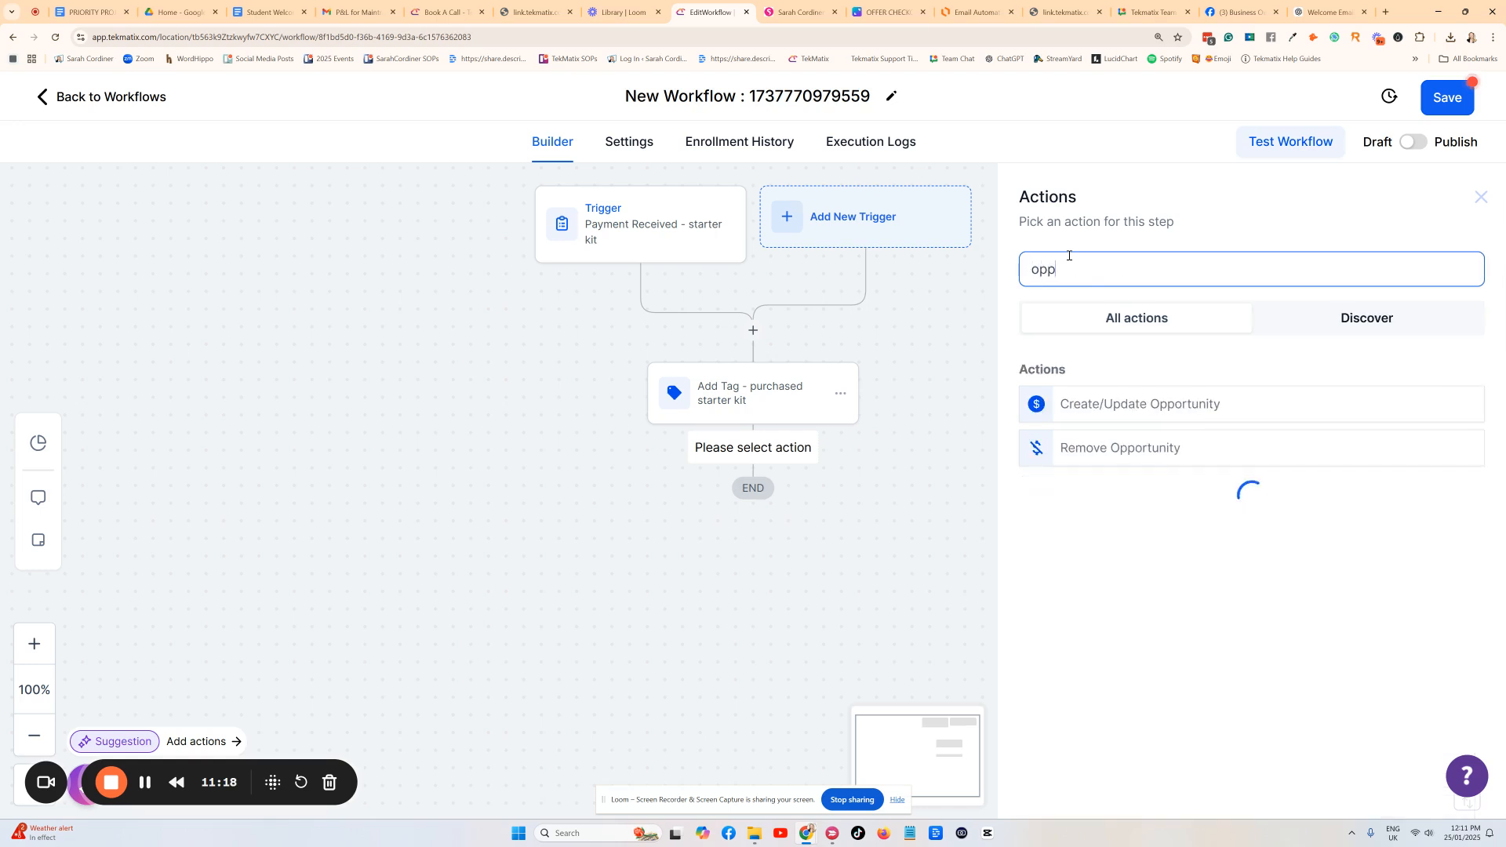
pyautogui.click(1093, 406)
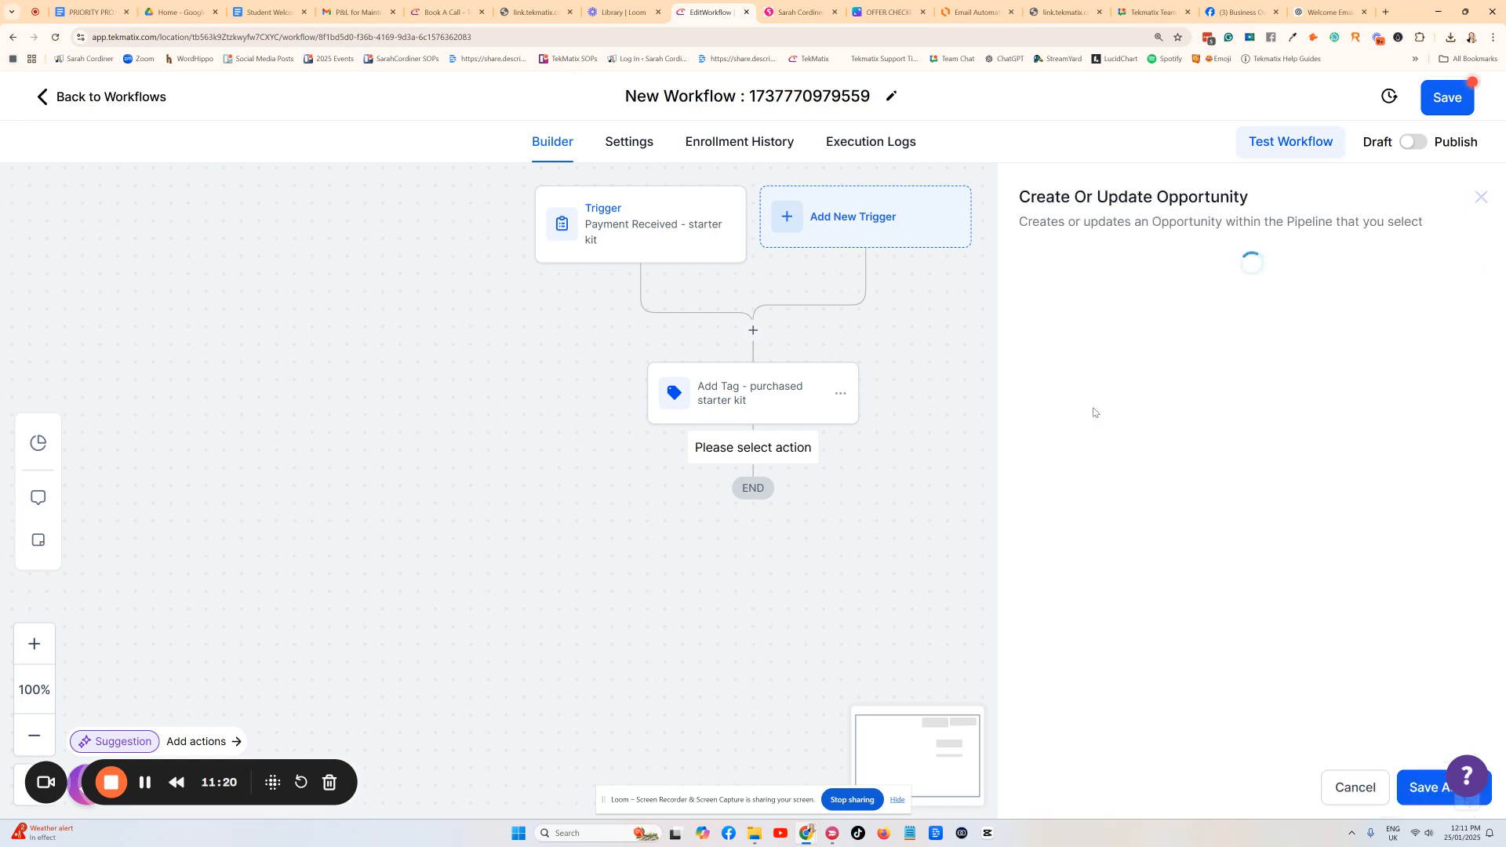
pyautogui.click(1014, 390)
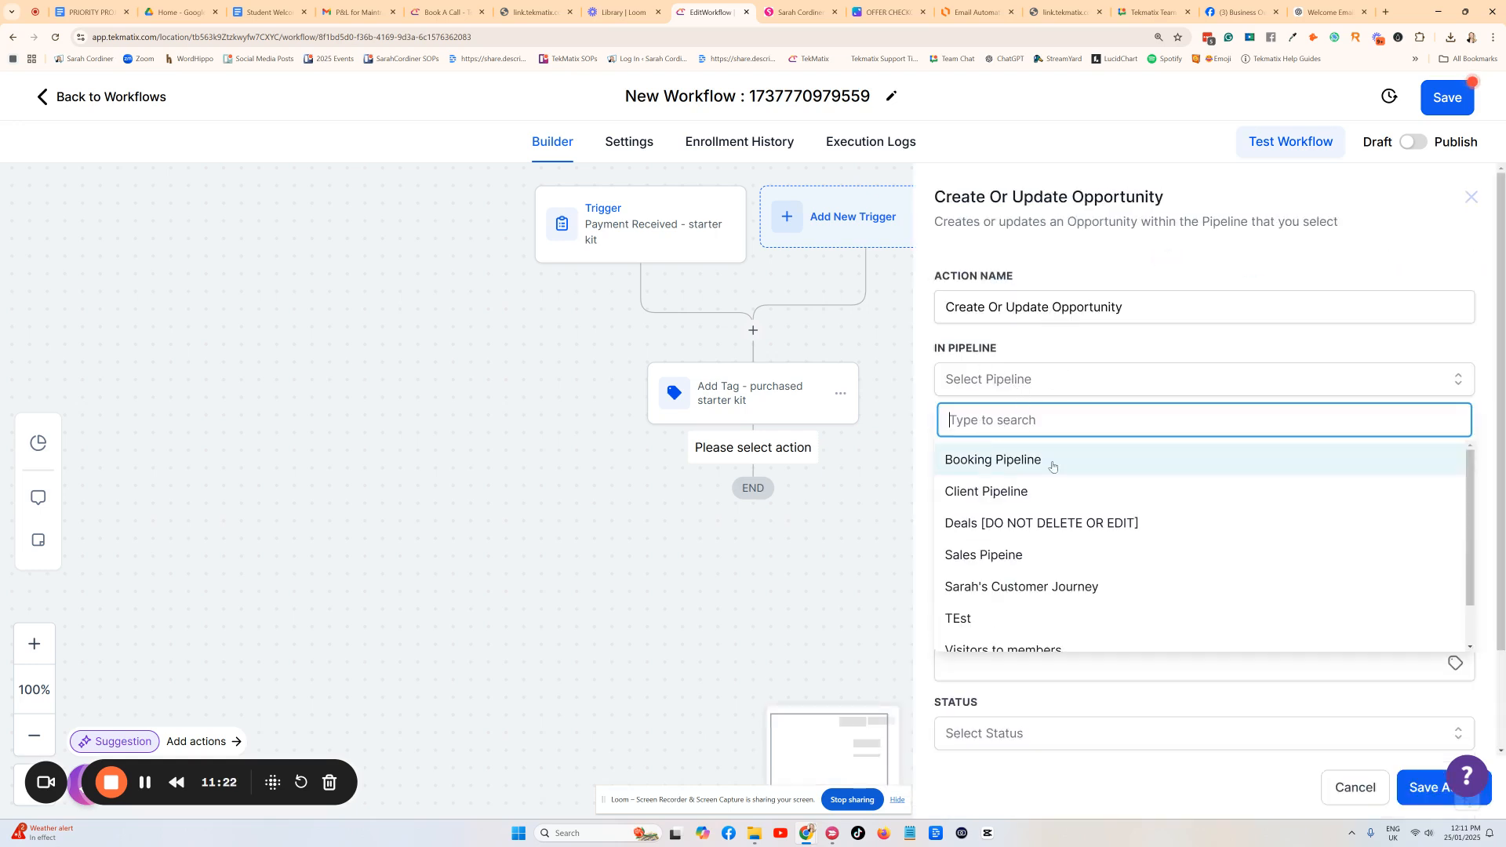
pyautogui.scroll(-2, 1002, 549)
pyautogui.click(1002, 540)
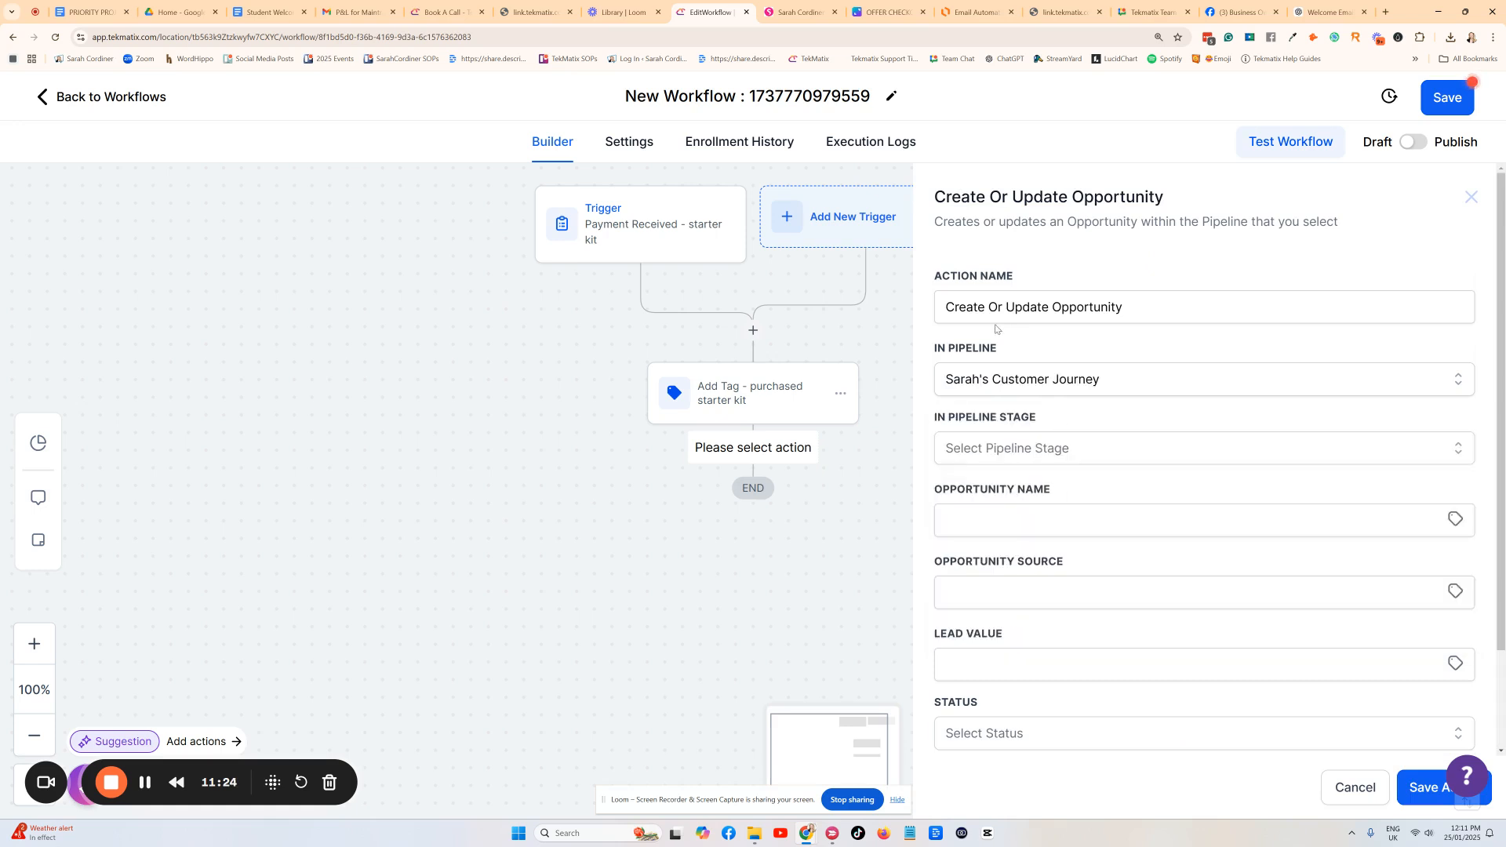
pyautogui.click(1016, 454)
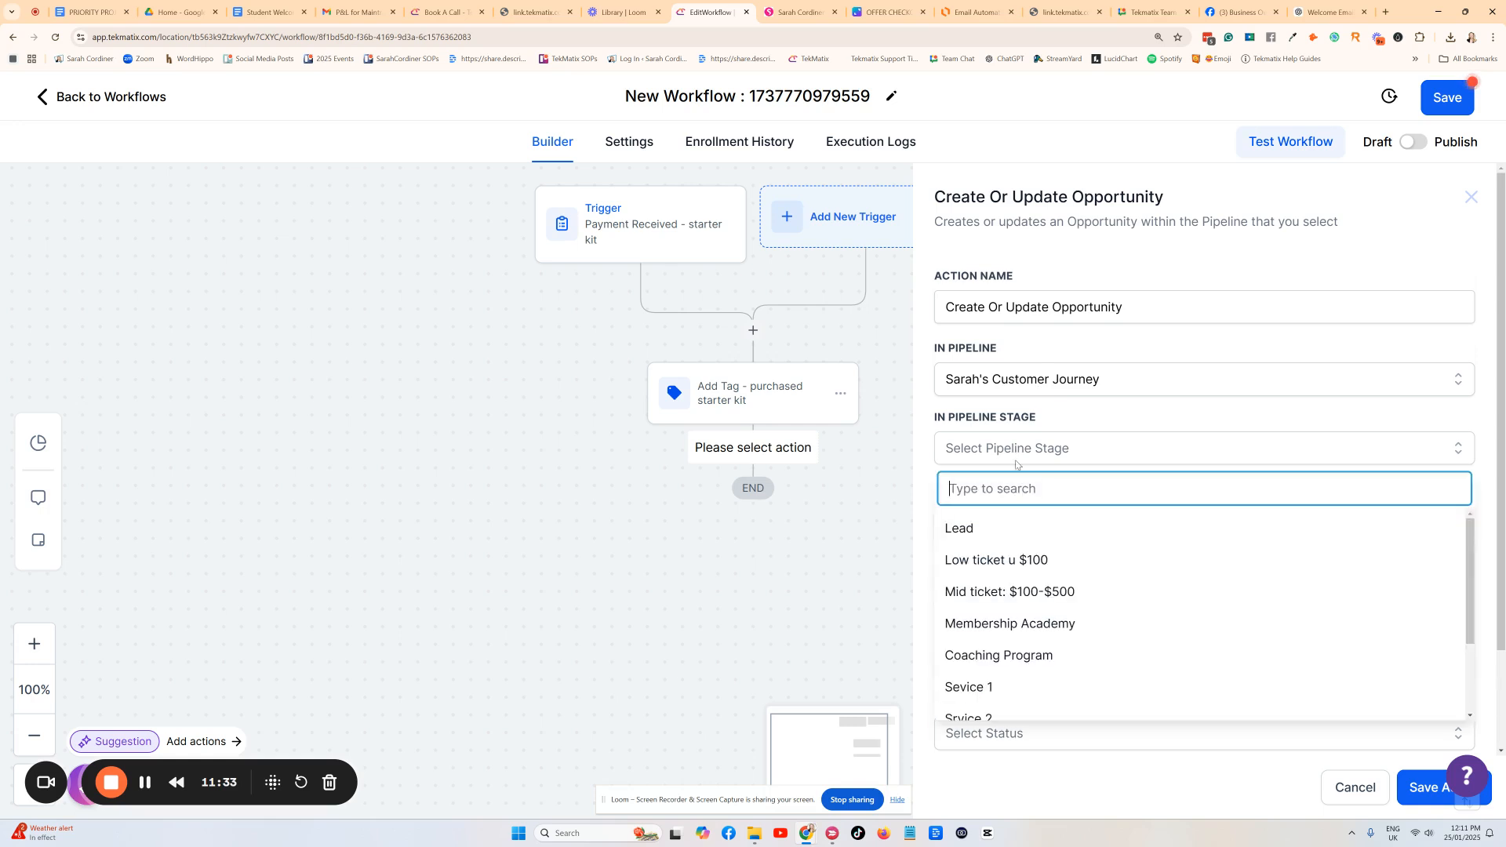
pyautogui.click(1037, 564)
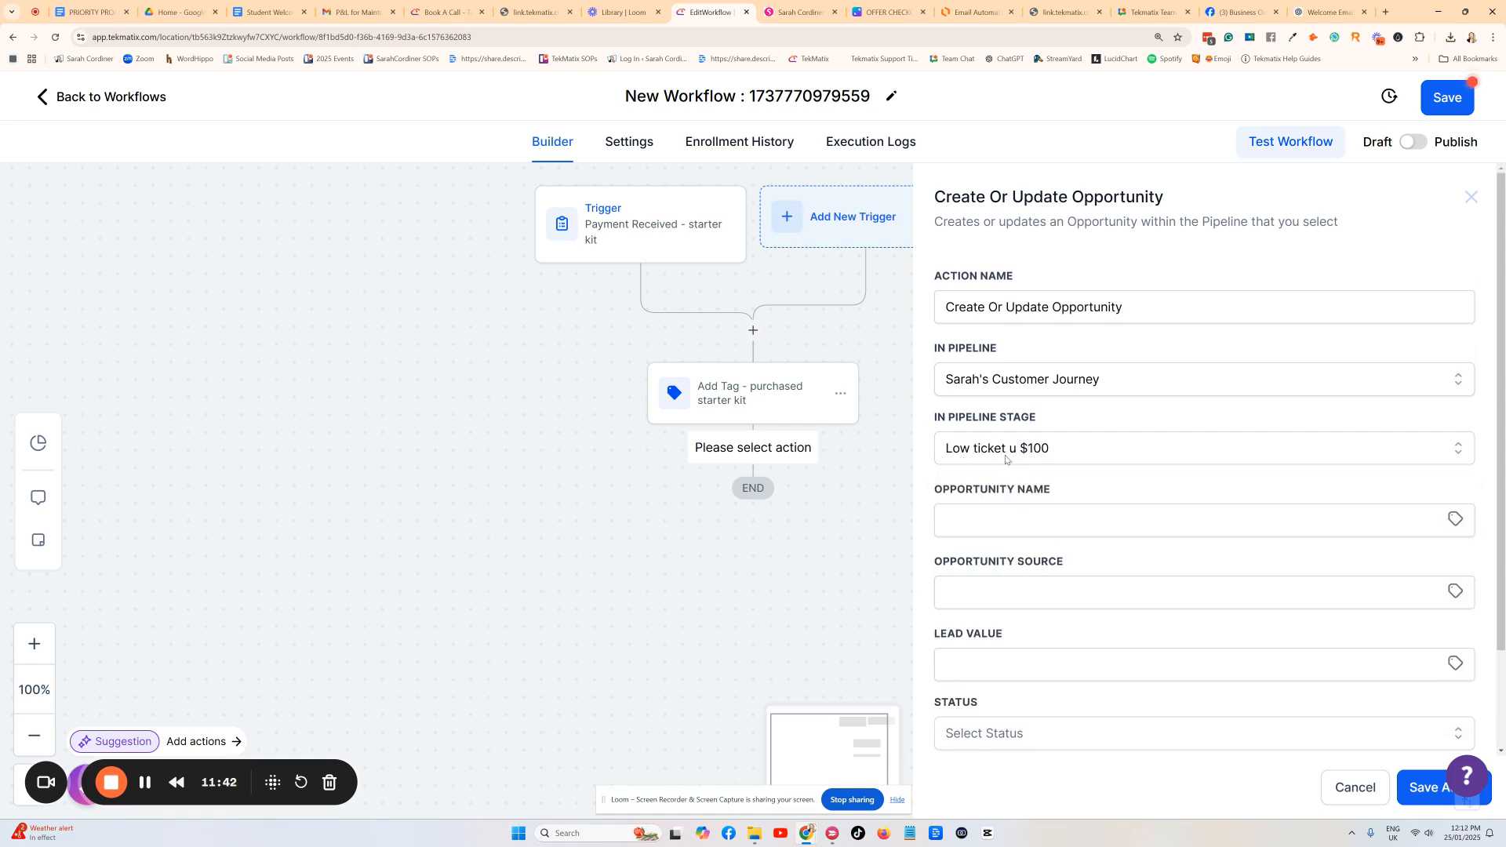
# Set the opportunity name to the contact's Full Name and the source to the First Attribution URL.
pyautogui.click(966, 525)
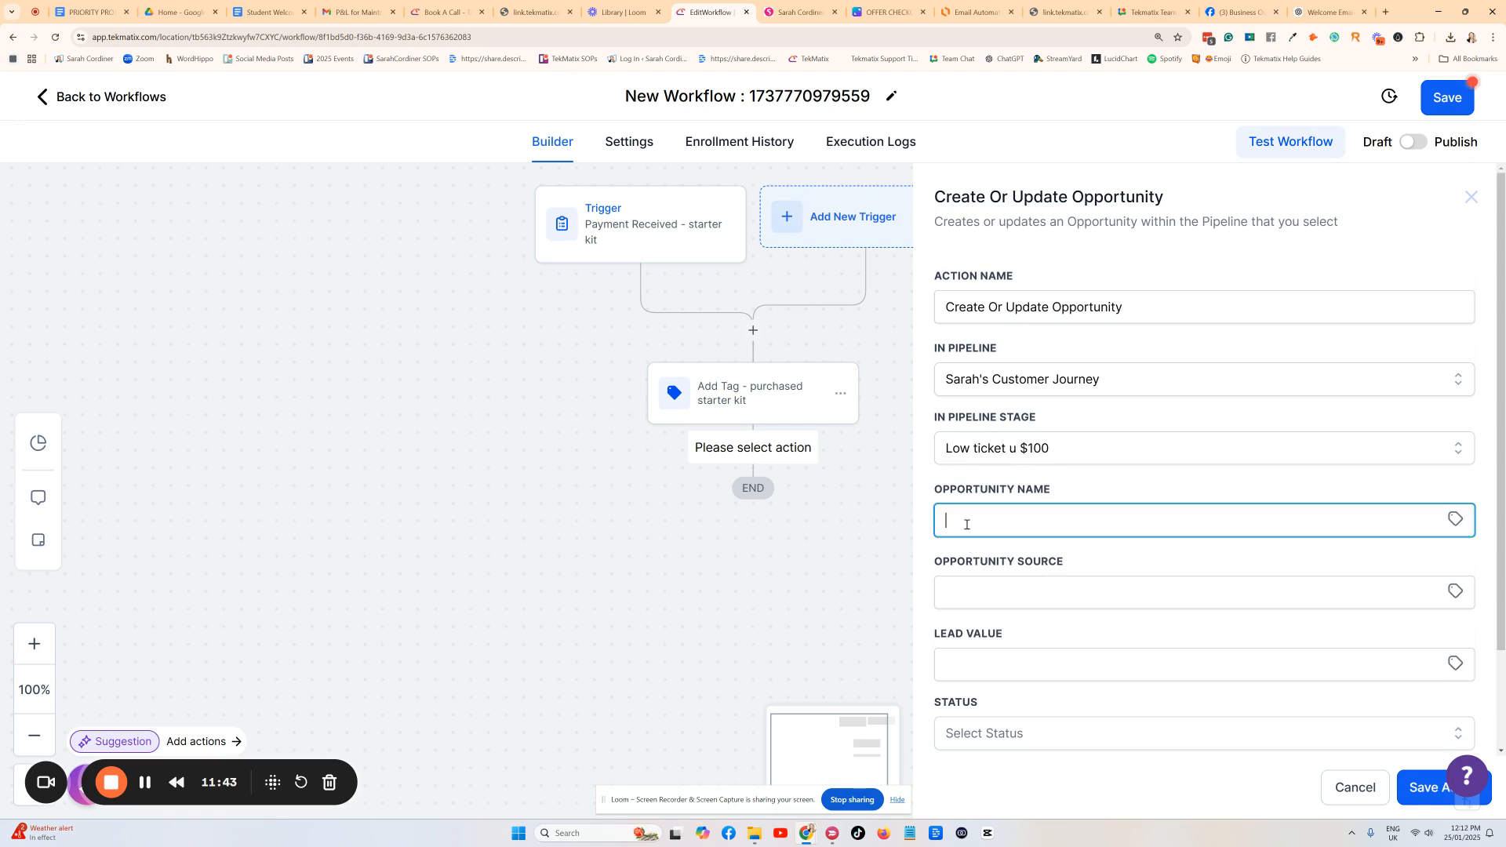
pyautogui.click(1456, 521)
pyautogui.click(1402, 579)
pyautogui.click(1396, 577)
pyautogui.scroll(-2, 1247, 553)
pyautogui.click(1093, 474)
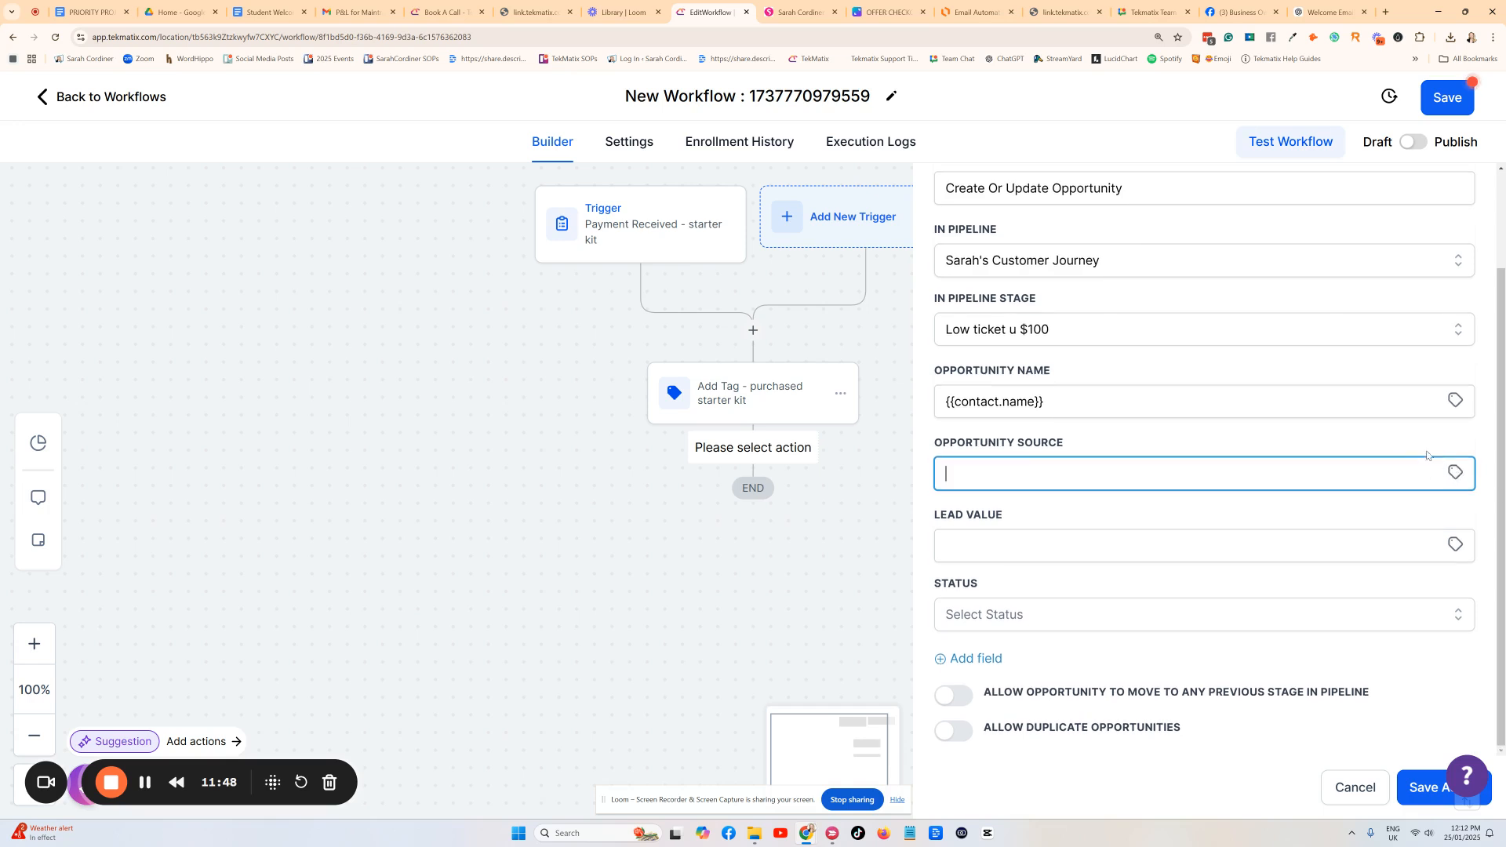
pyautogui.click(1456, 474)
pyautogui.scroll(-3, 1373, 588)
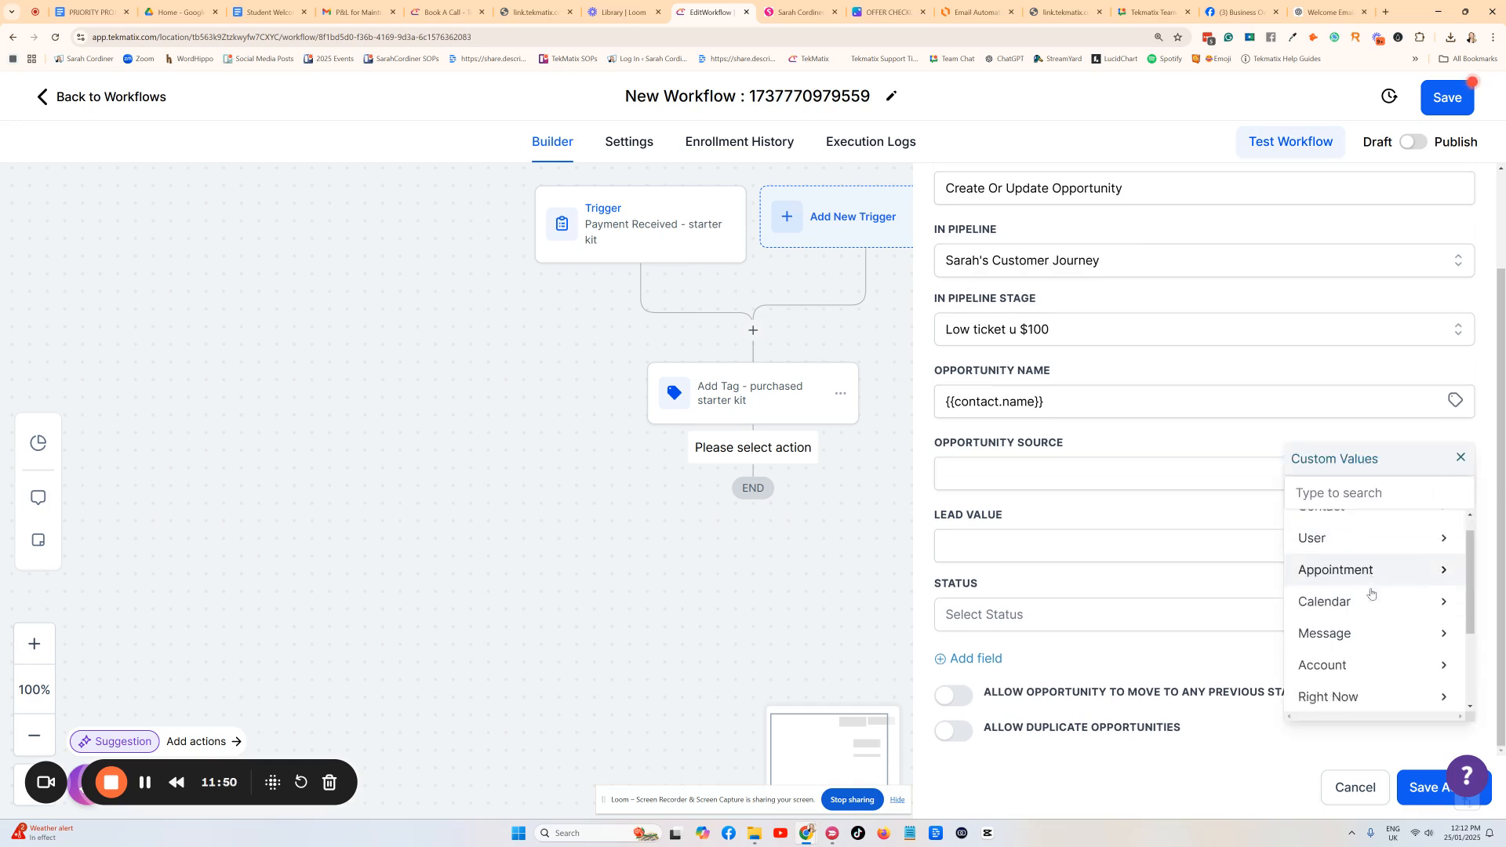
pyautogui.click(1353, 663)
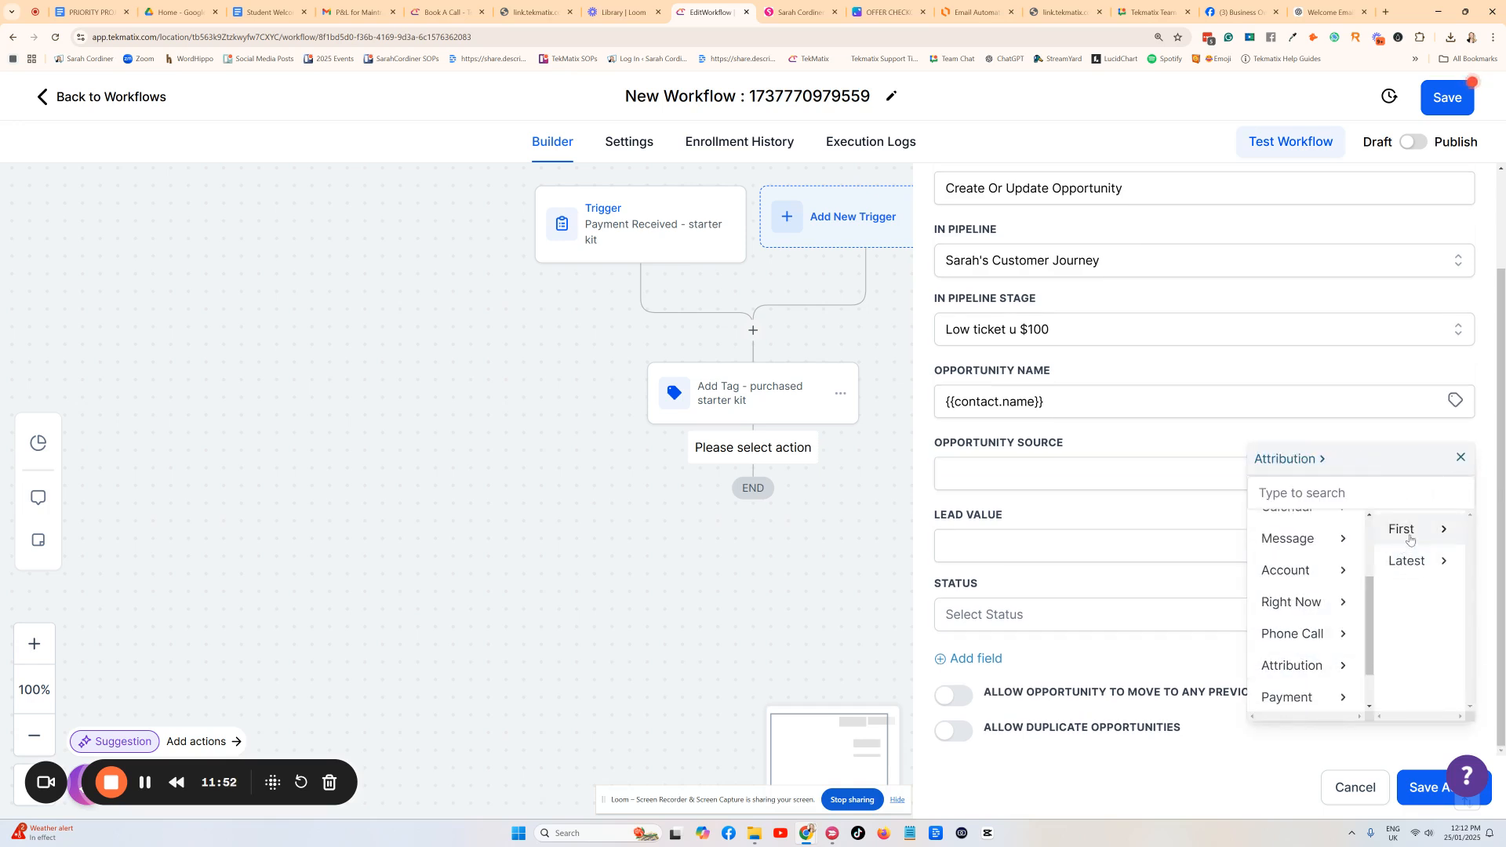
pyautogui.click(1401, 530)
pyautogui.click(1394, 582)
pyautogui.click(1049, 513)
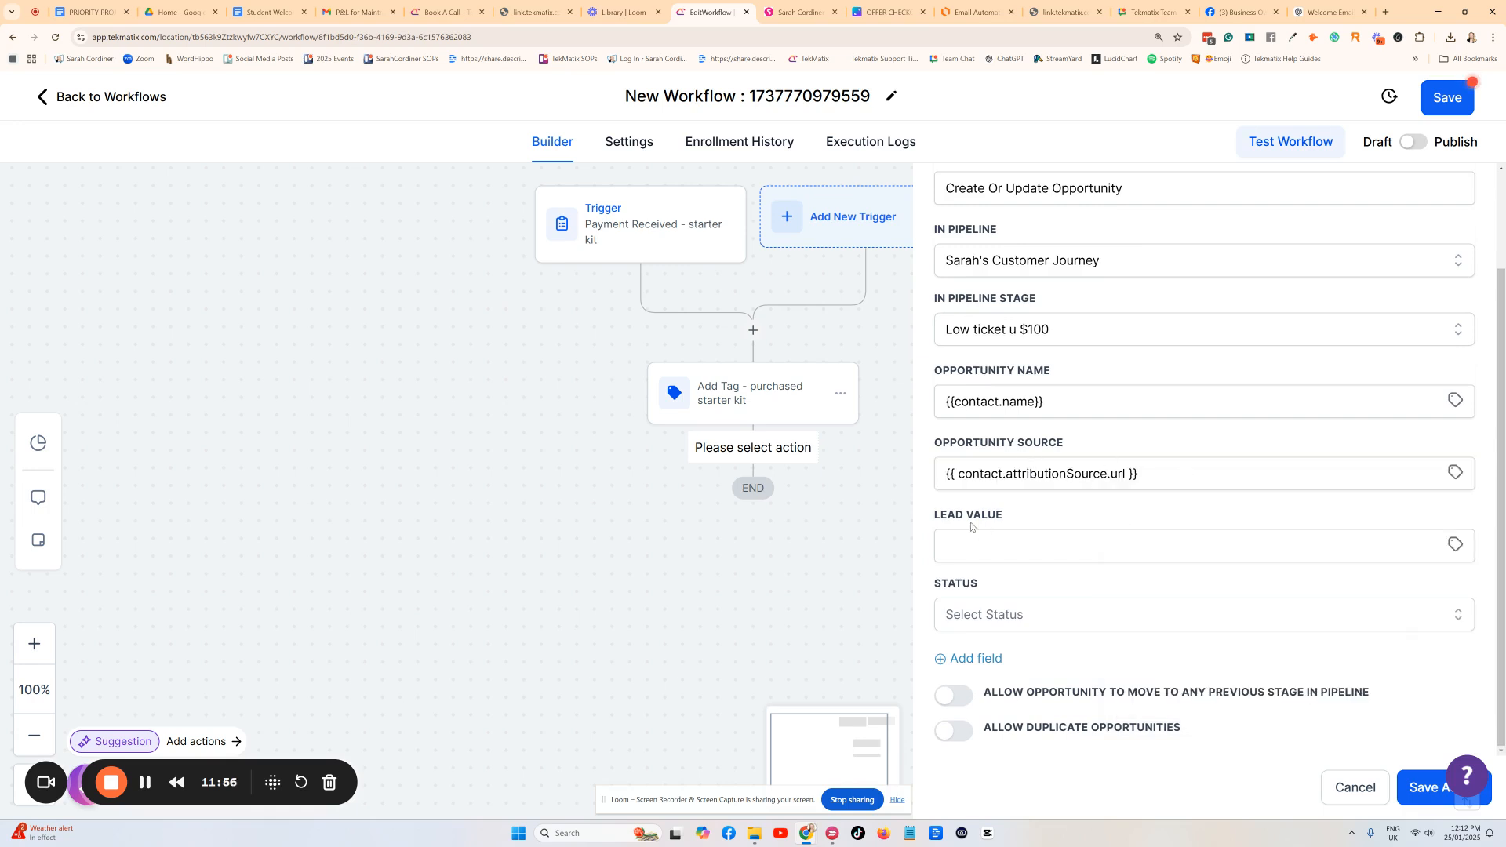
# Enter lead value 1500, set status to won, and save the opportunity action.
pyautogui.click(951, 556)
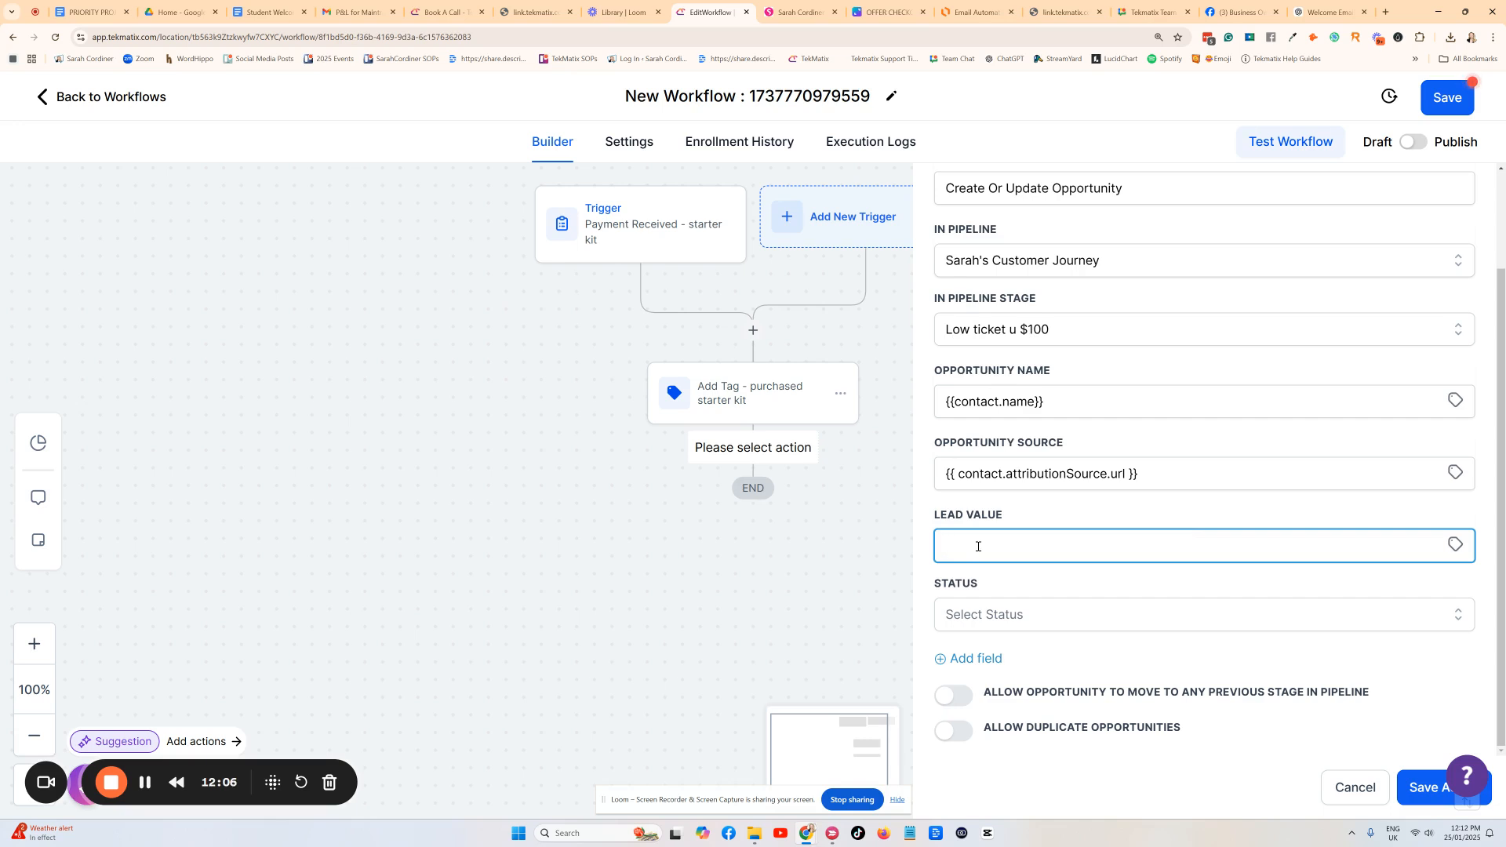
pyautogui.write('1500')
pyautogui.click(1019, 507)
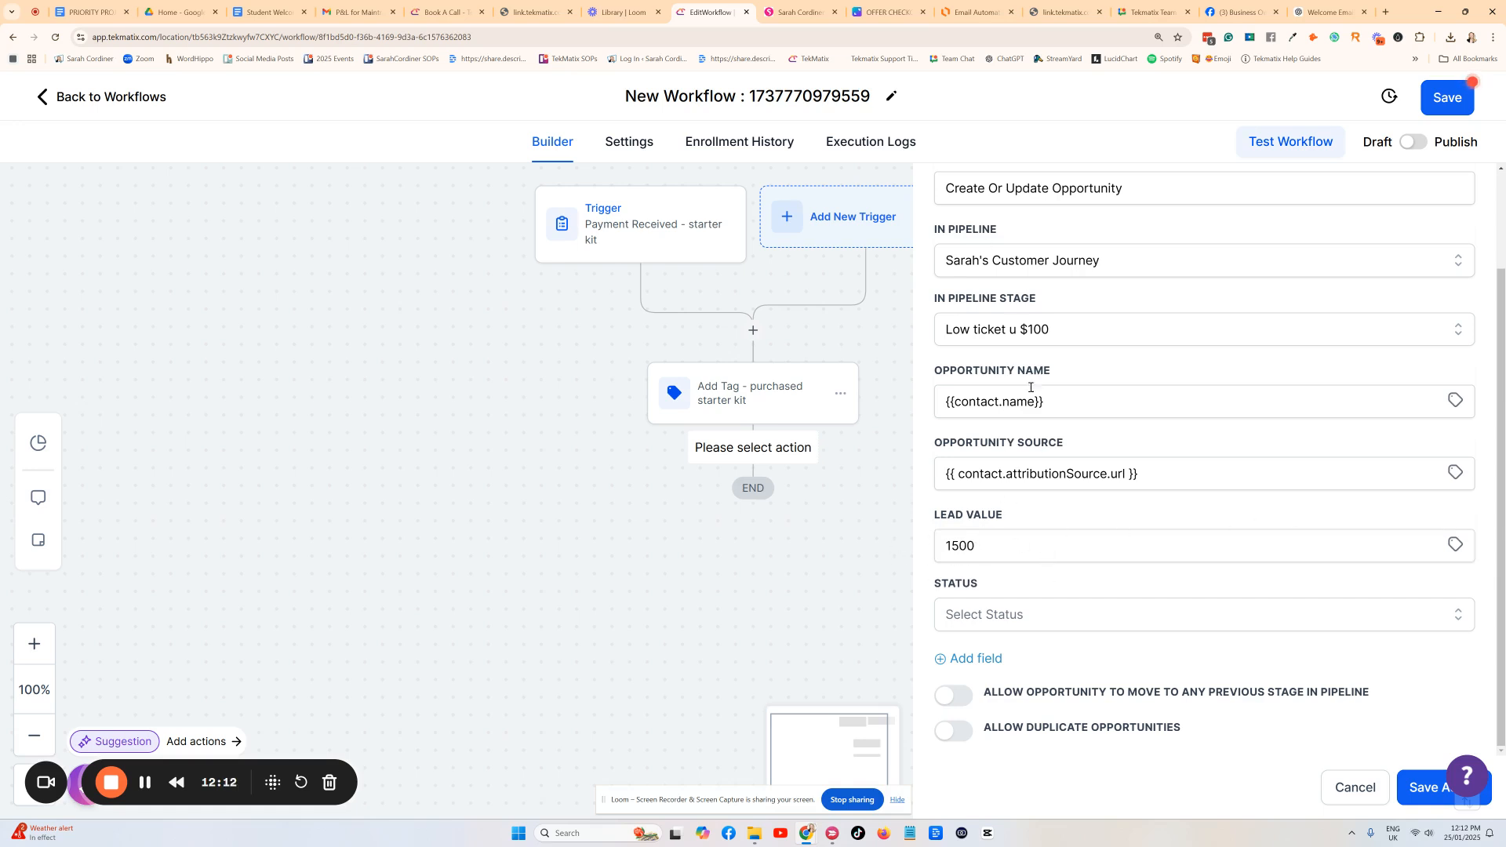
pyautogui.click(975, 612)
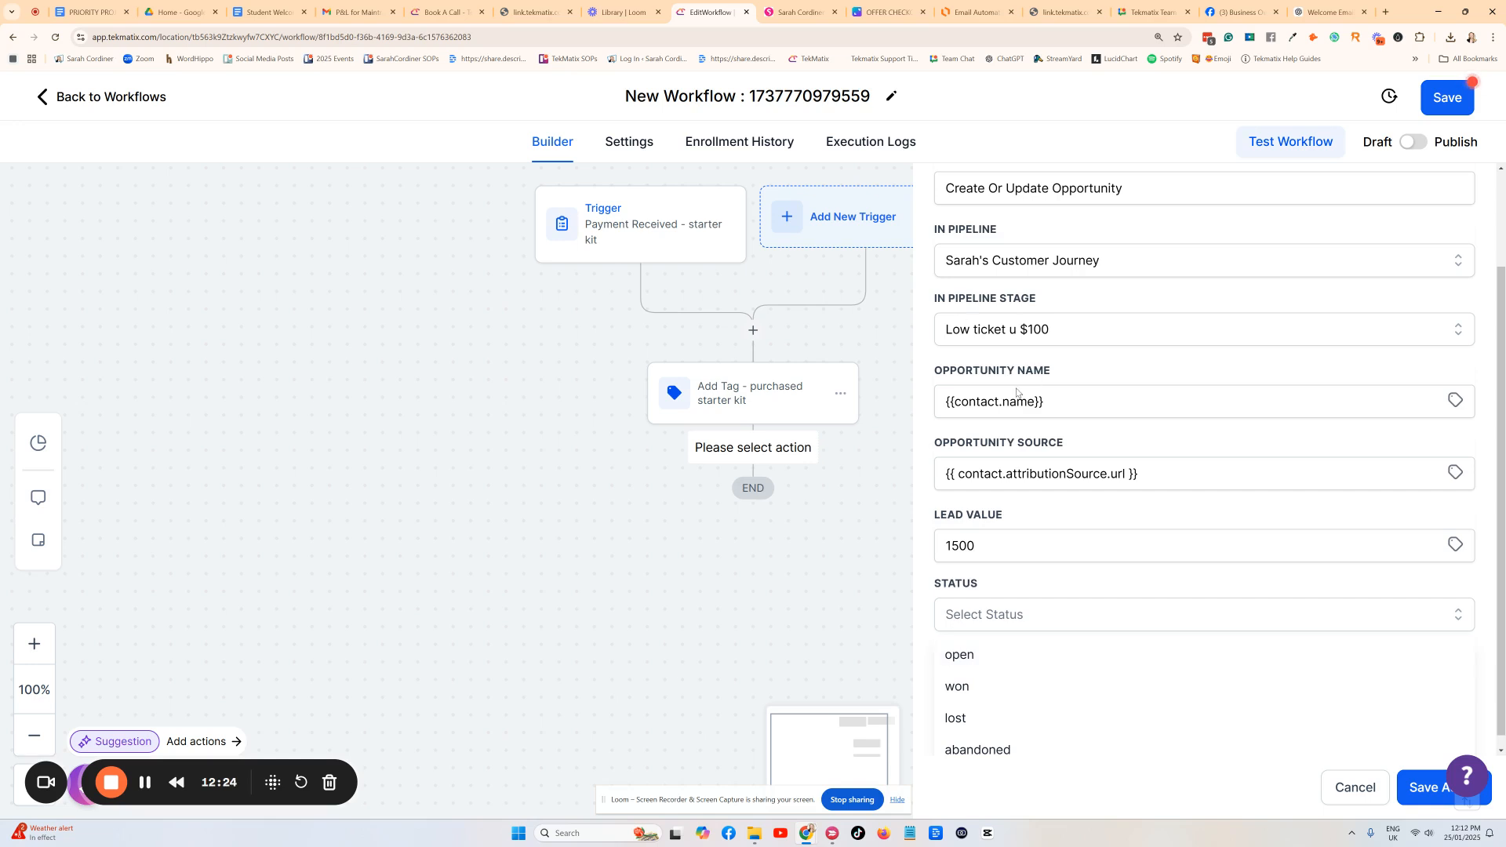
pyautogui.click(969, 692)
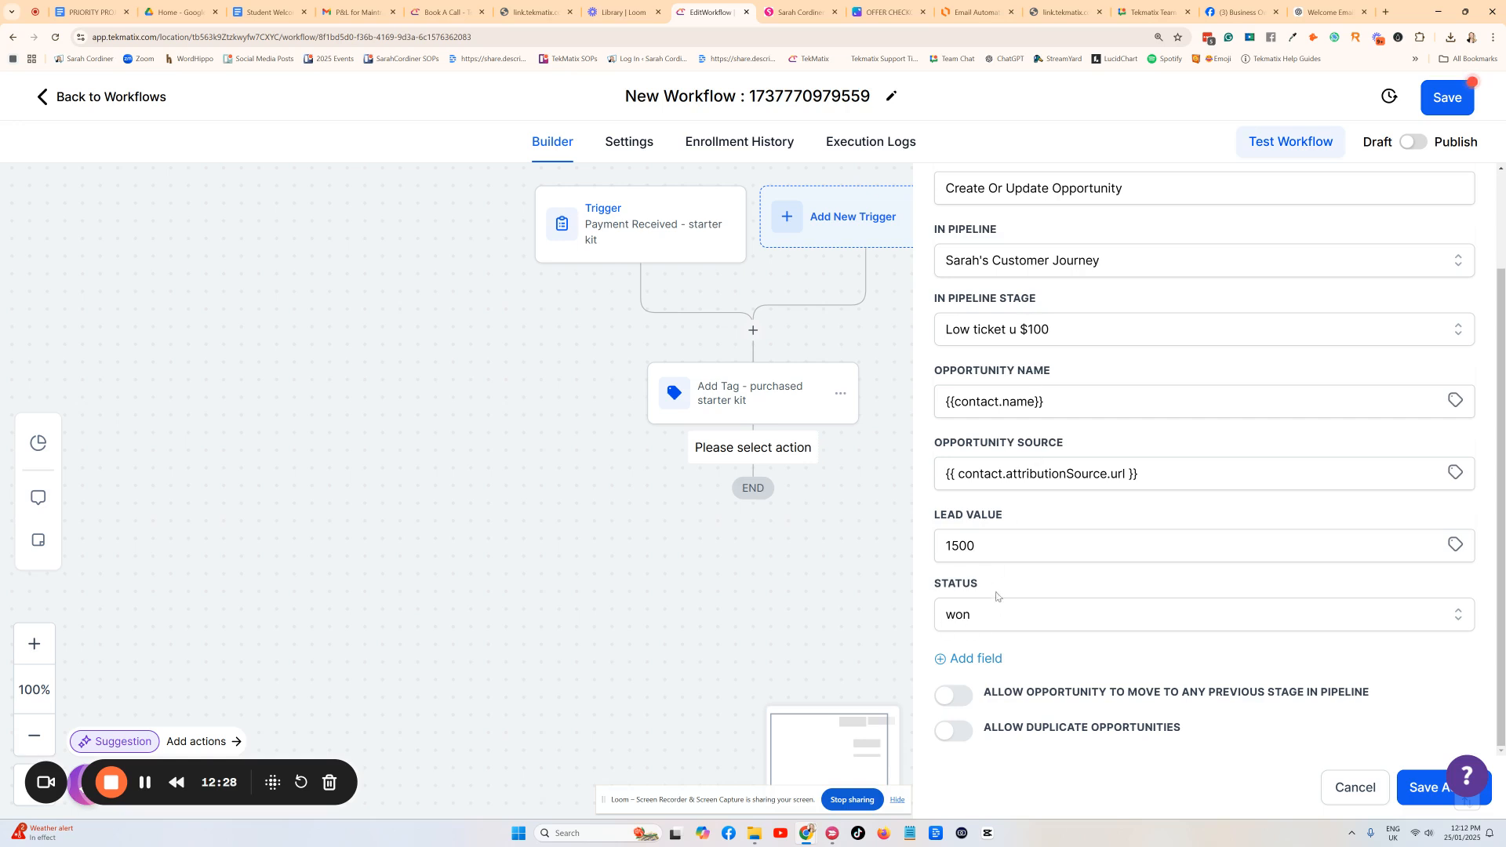
pyautogui.scroll(3, 1009, 531)
pyautogui.scroll(-3, 996, 541)
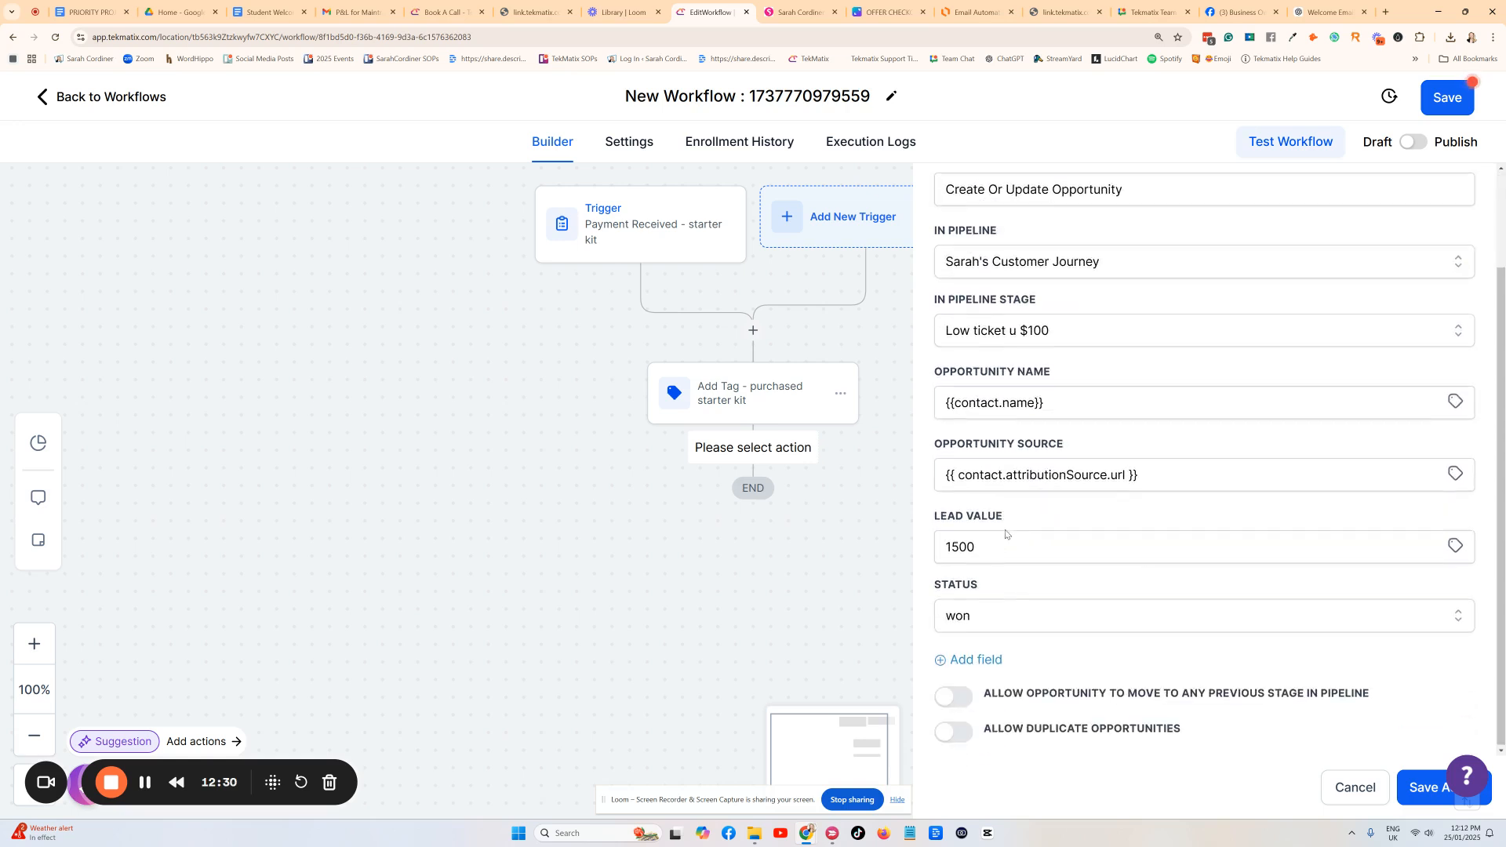
pyautogui.click(1414, 791)
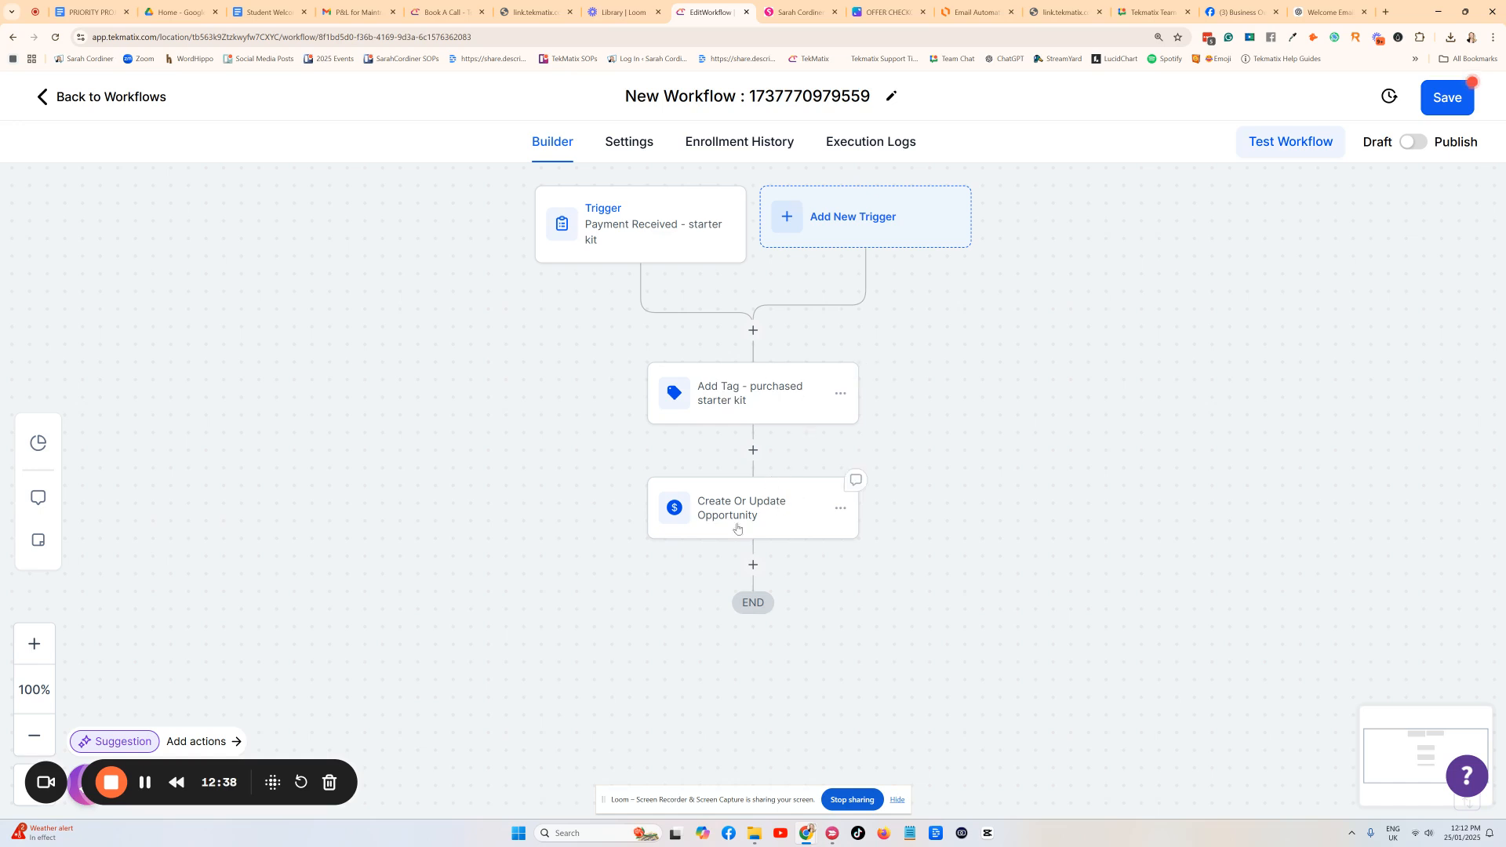
# Add a Send Email action below the Create Or Update Opportunity step.
pyautogui.scroll(-1, 741, 518)
pyautogui.scroll(2, 747, 481)
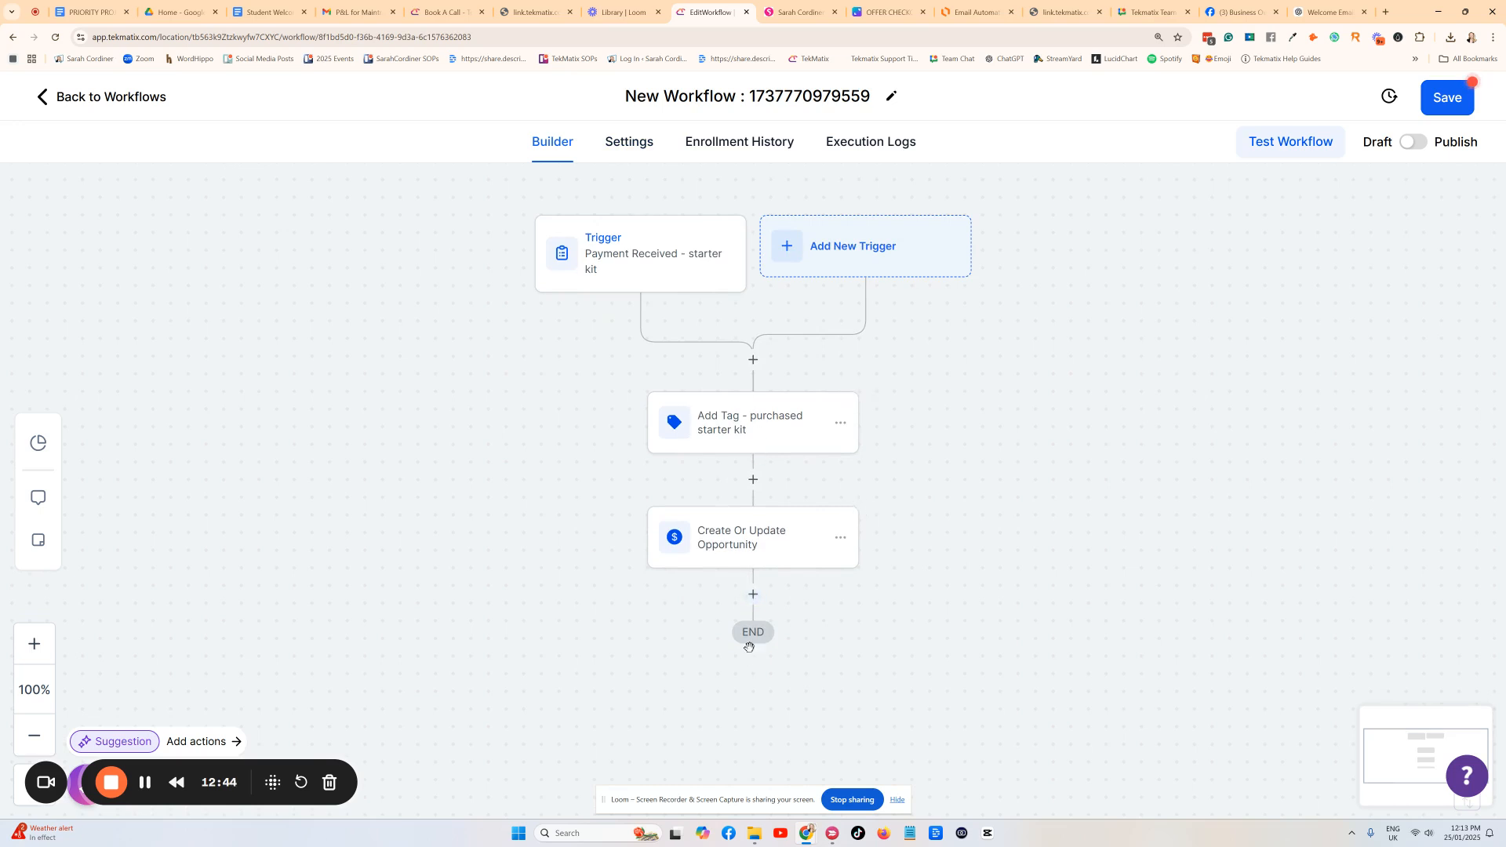
pyautogui.click(753, 594)
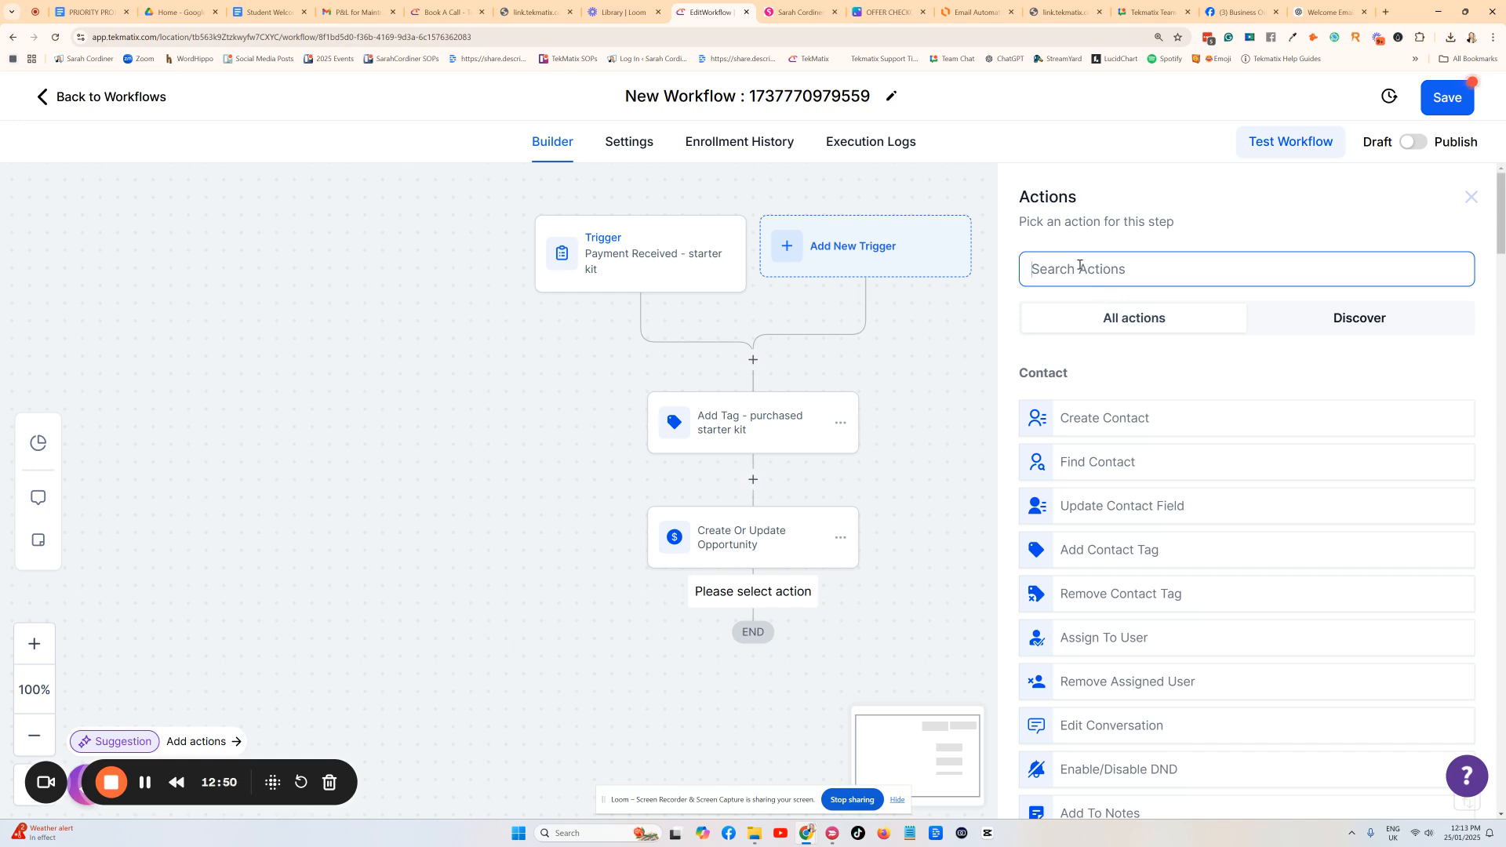
pyautogui.write('email')
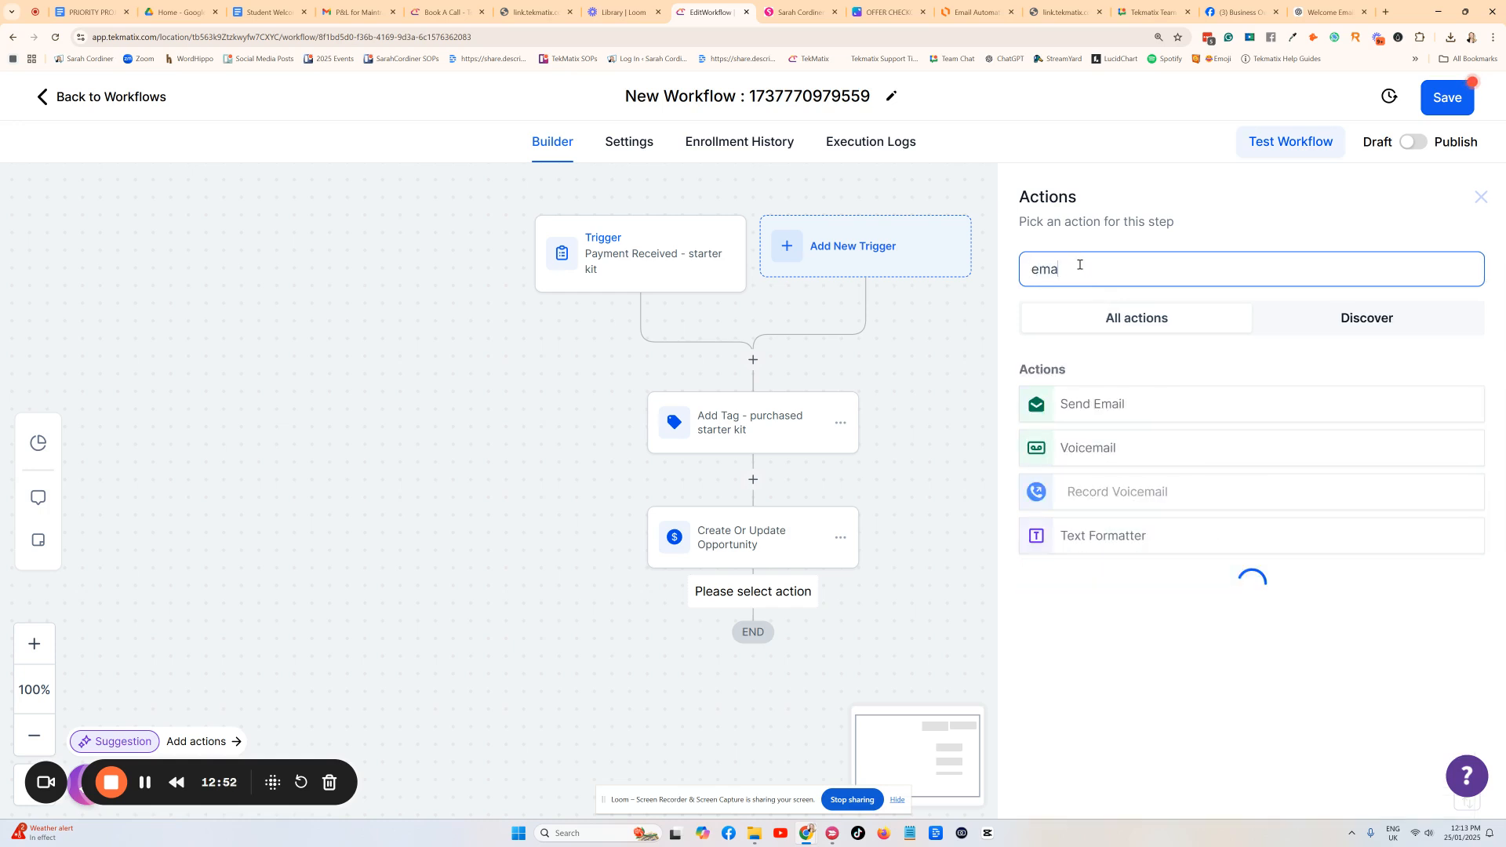
pyautogui.click(1105, 405)
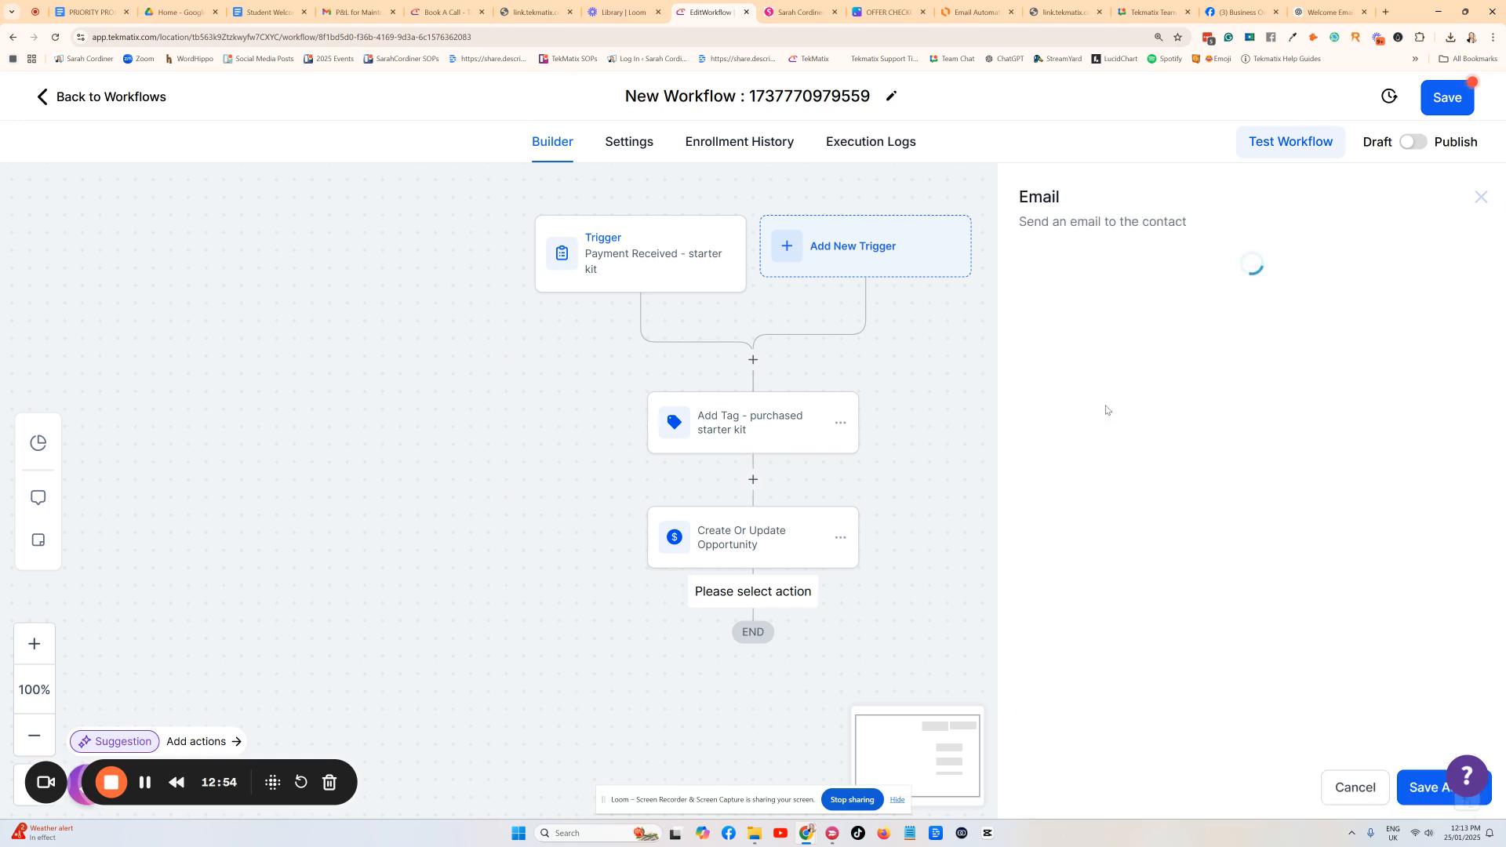
pyautogui.scroll(-4, 1094, 428)
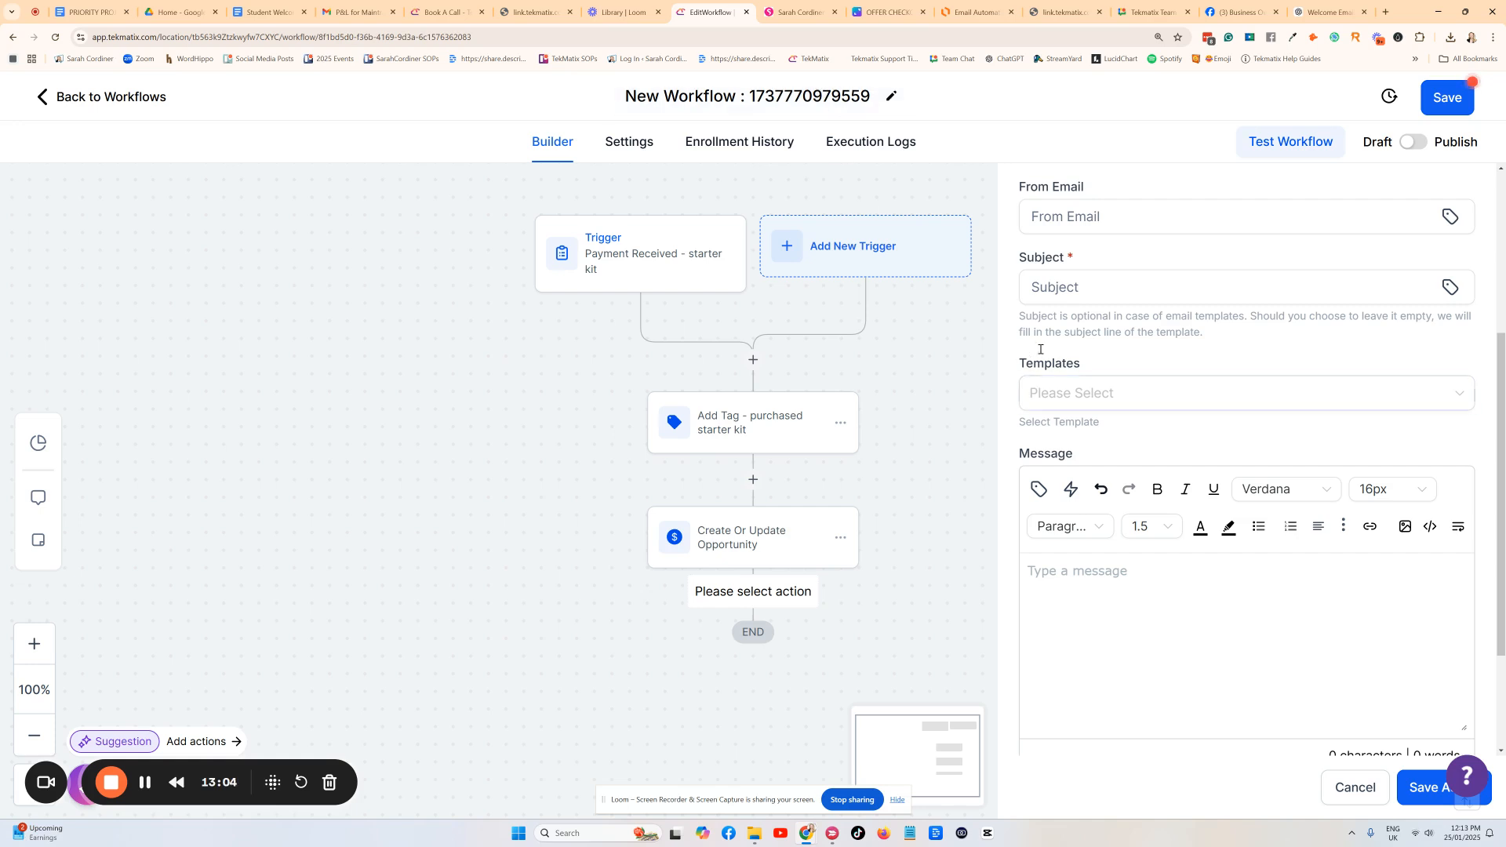
pyautogui.scroll(2, 1043, 353)
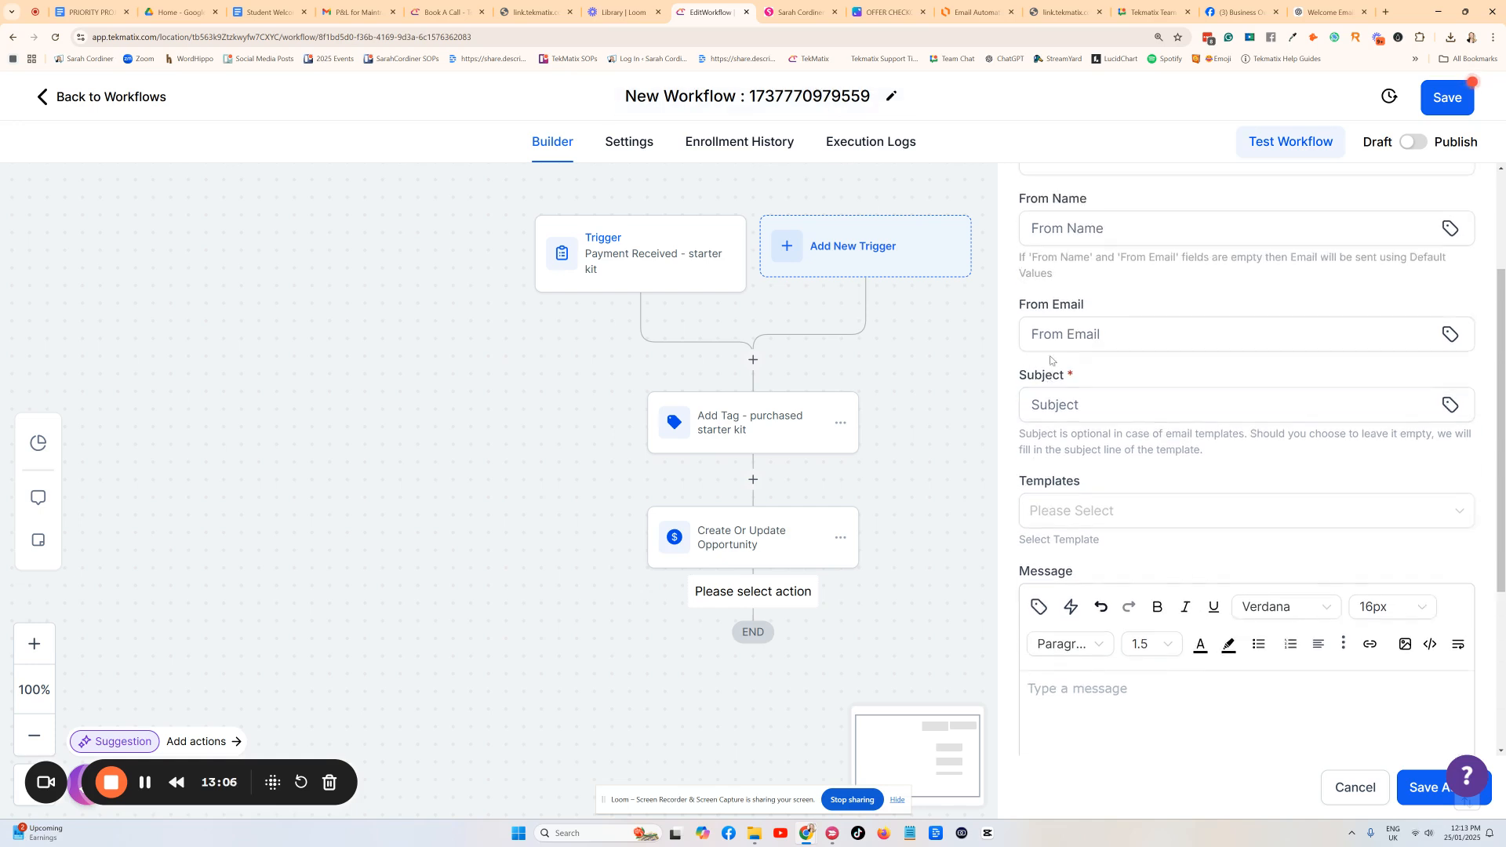
pyautogui.scroll(2, 1050, 360)
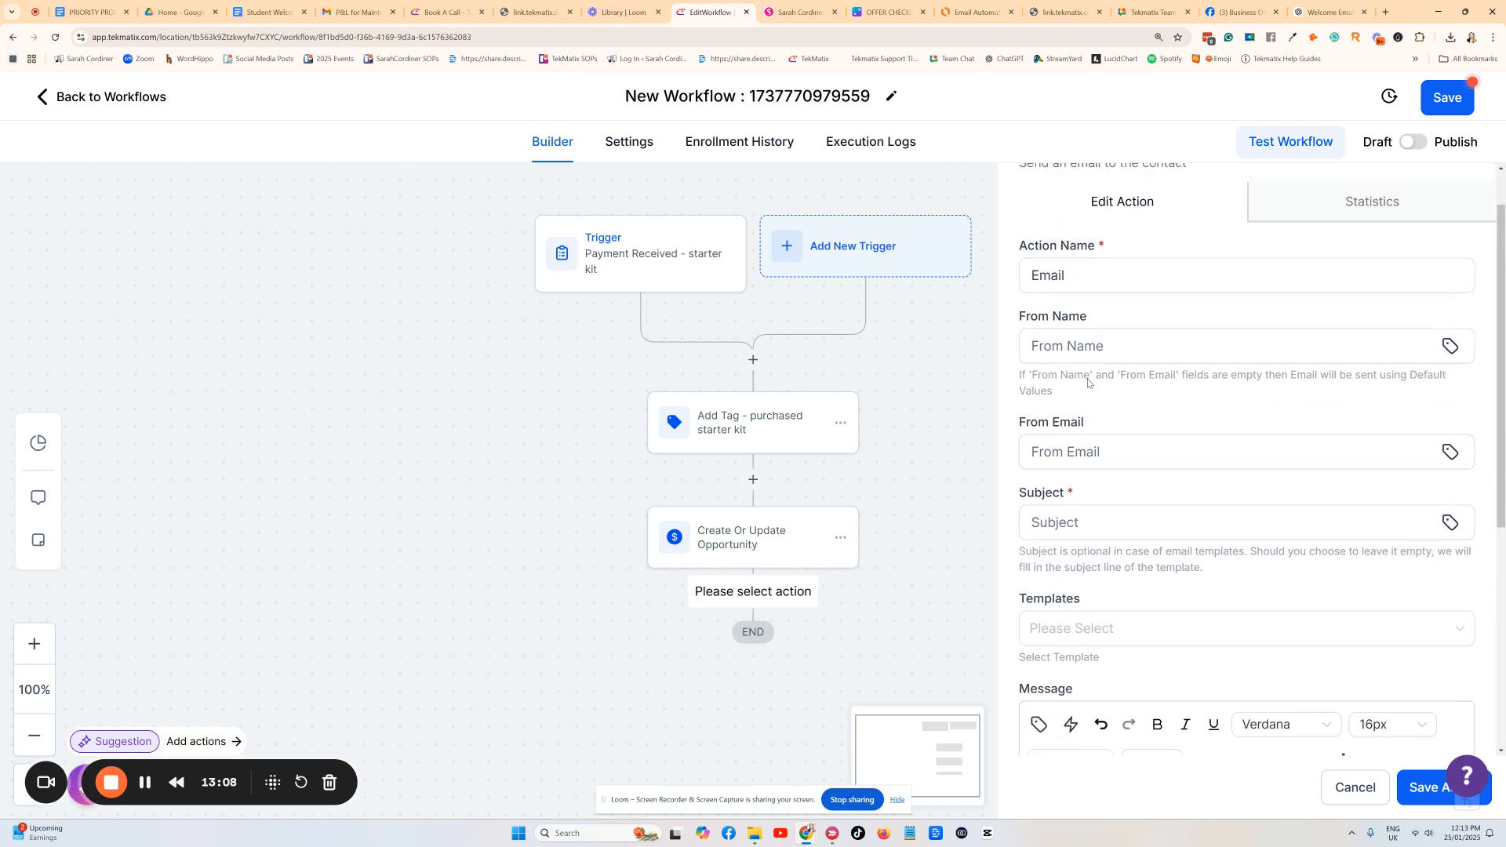
pyautogui.scroll(-2, 1106, 483)
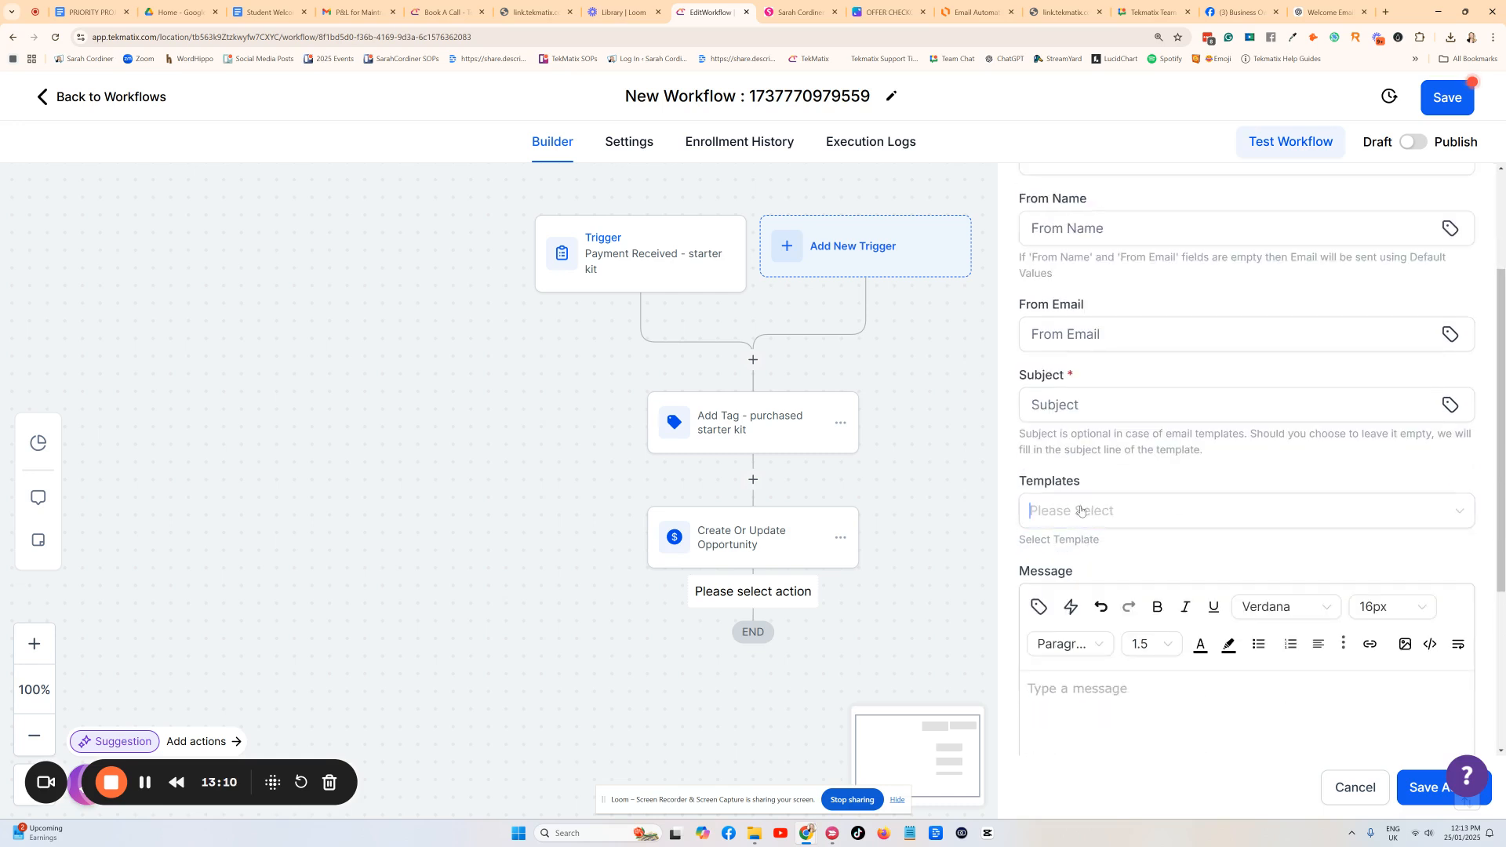
# Select the Pre-Sell Course Welcome Email Template (subject 'Here's your course access') and open it for editing.
pyautogui.click(1087, 510)
pyautogui.write('welcome')
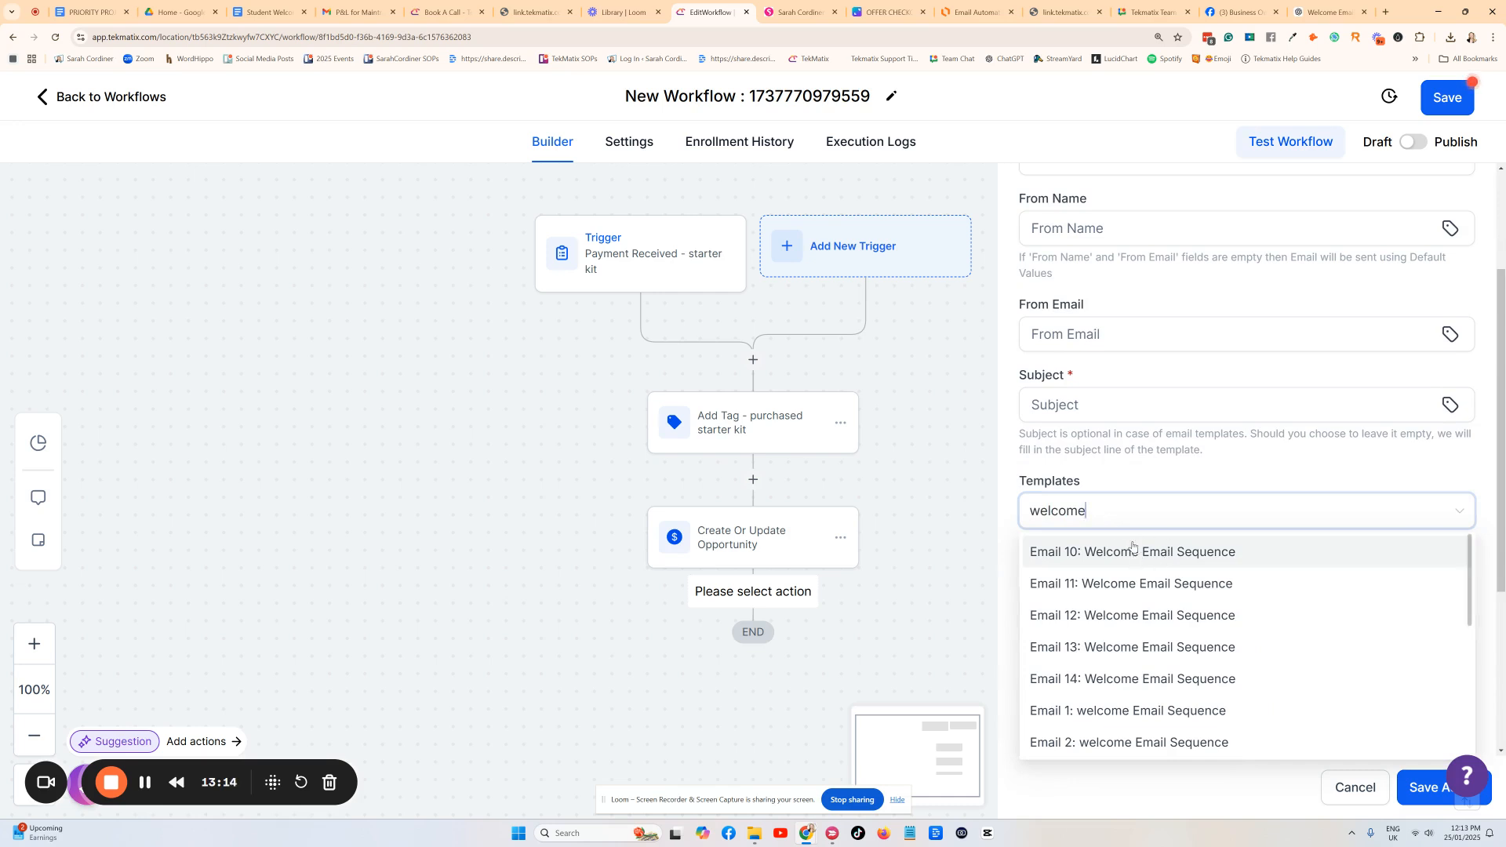
pyautogui.scroll(-5, 1138, 565)
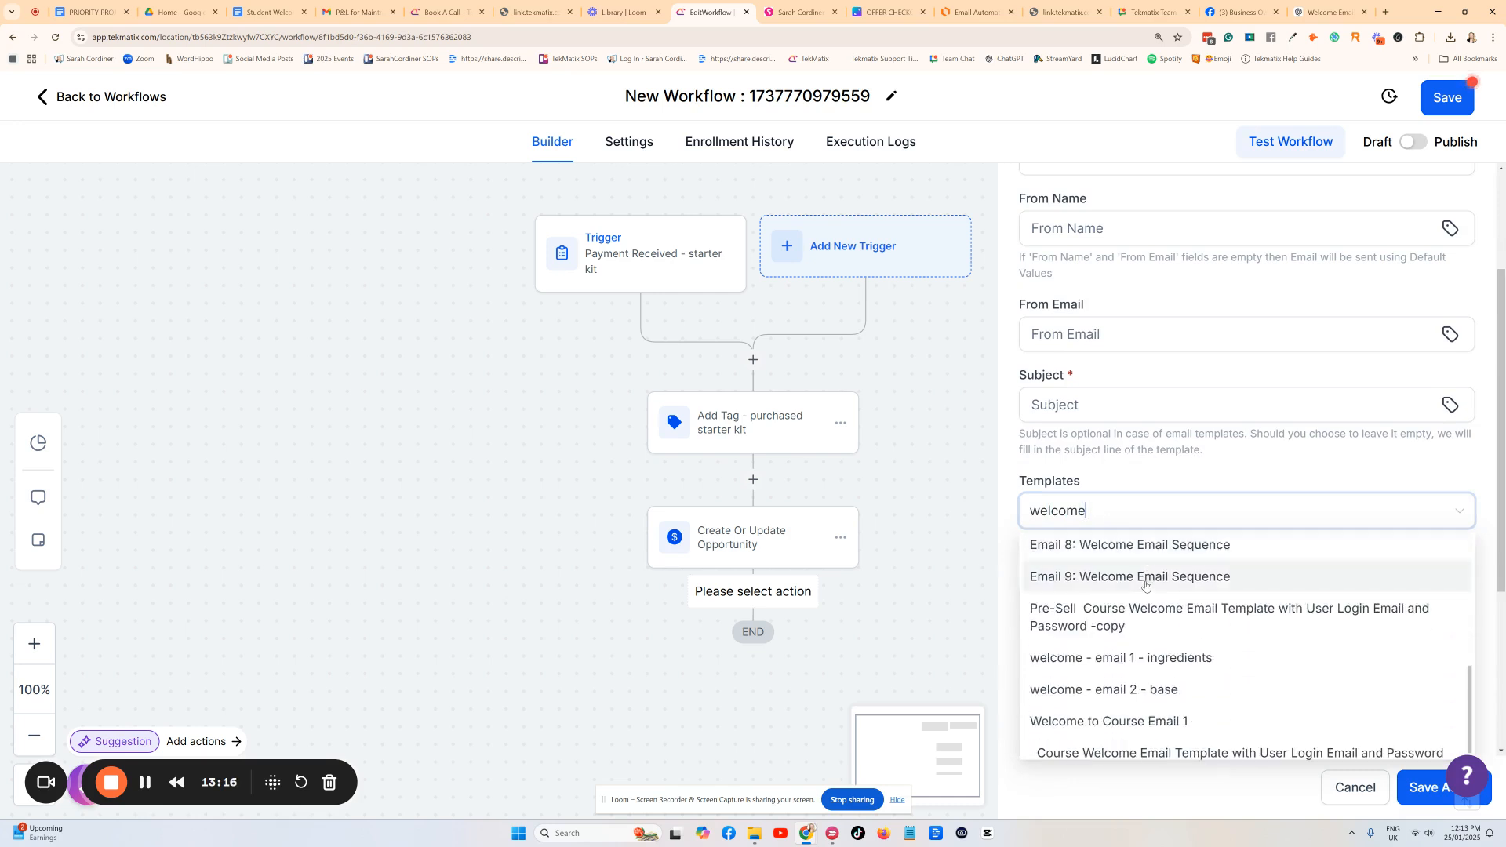
pyautogui.click(1193, 624)
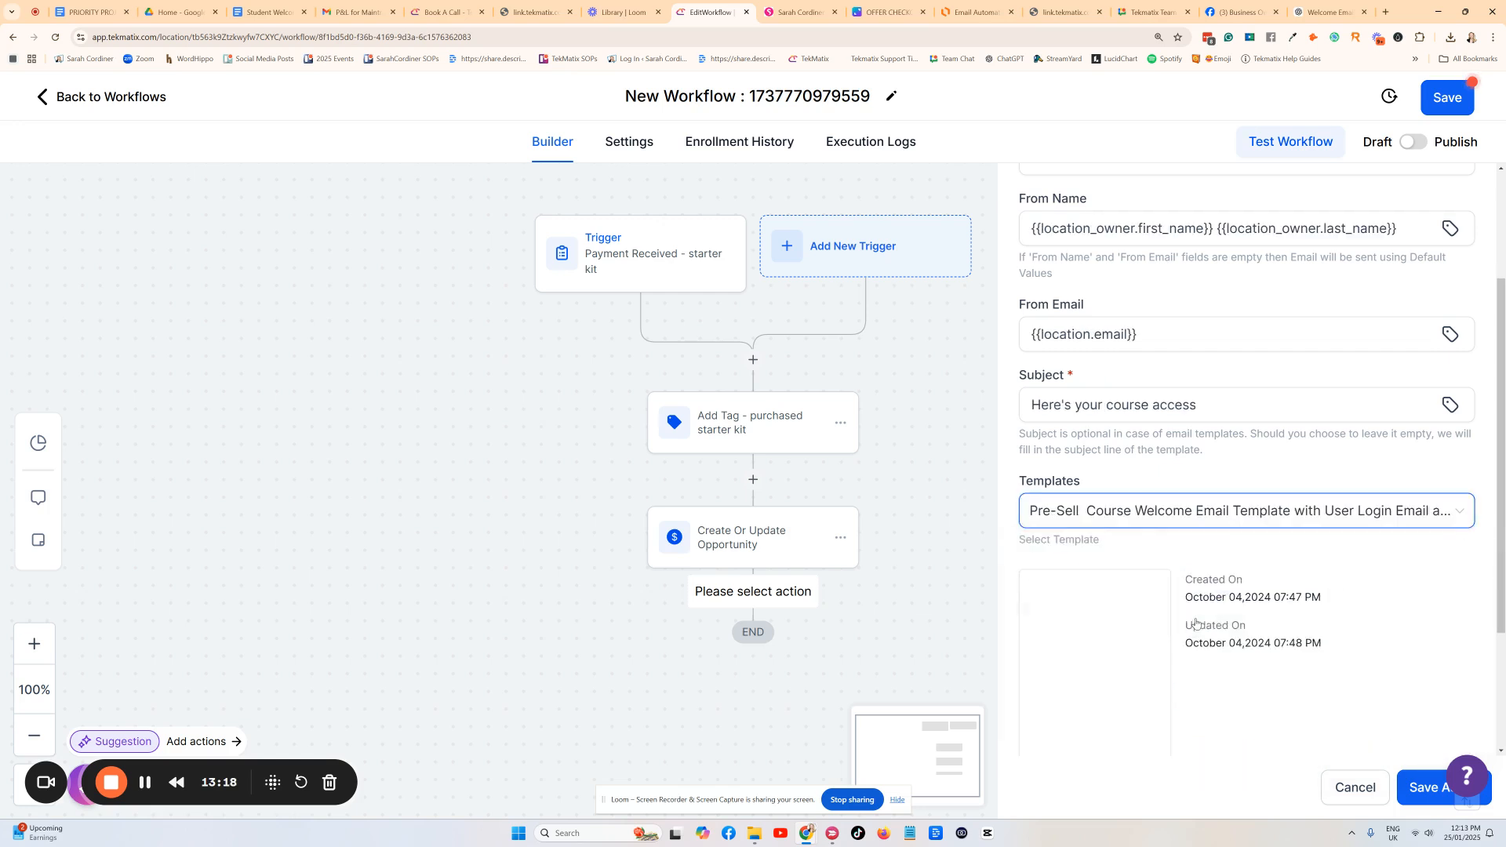
pyautogui.scroll(-3, 1161, 503)
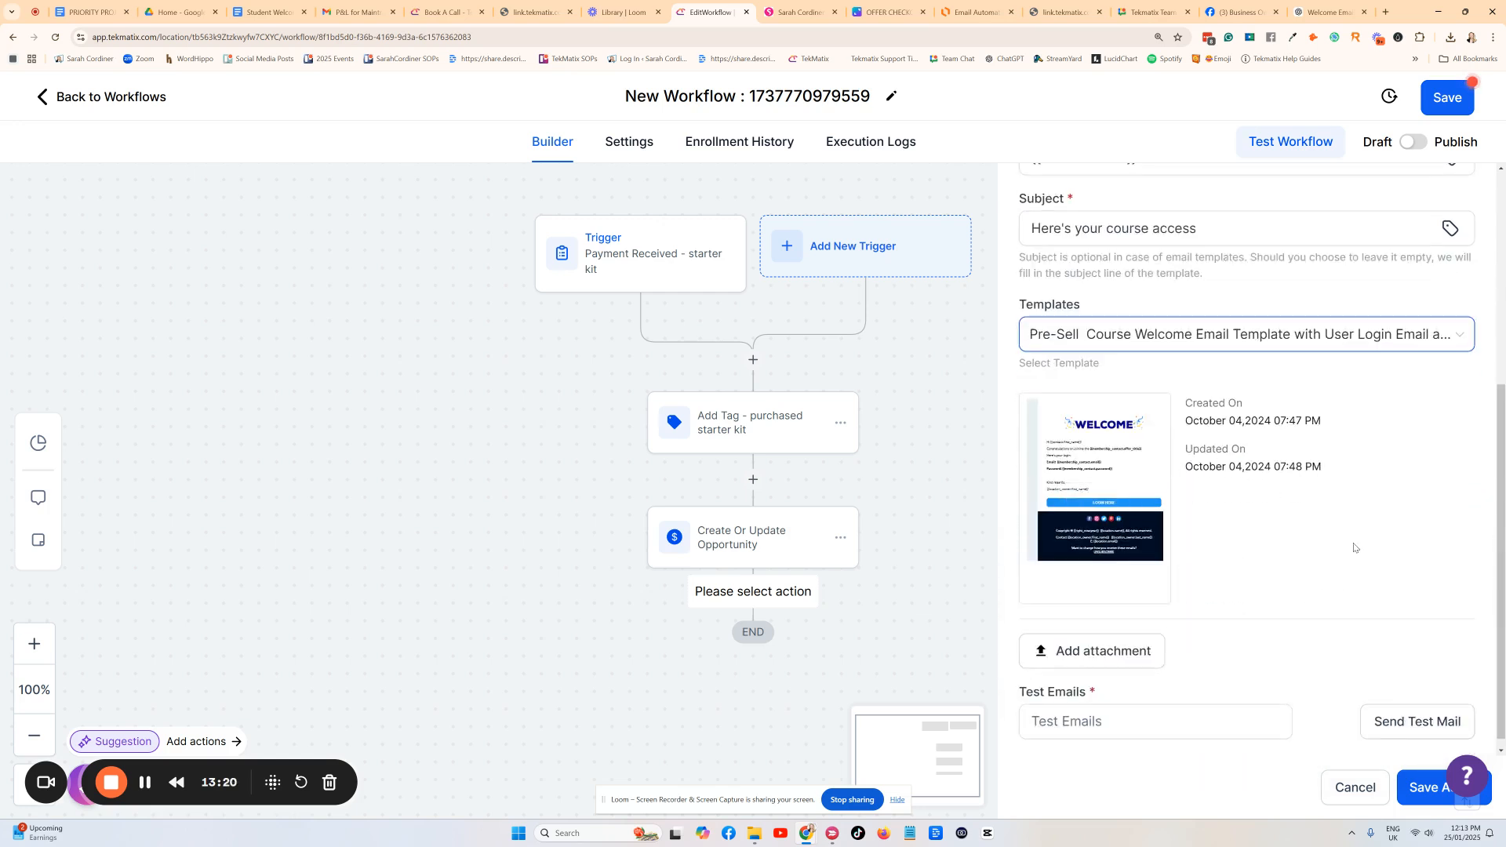
pyautogui.moveTo(1040, 507)
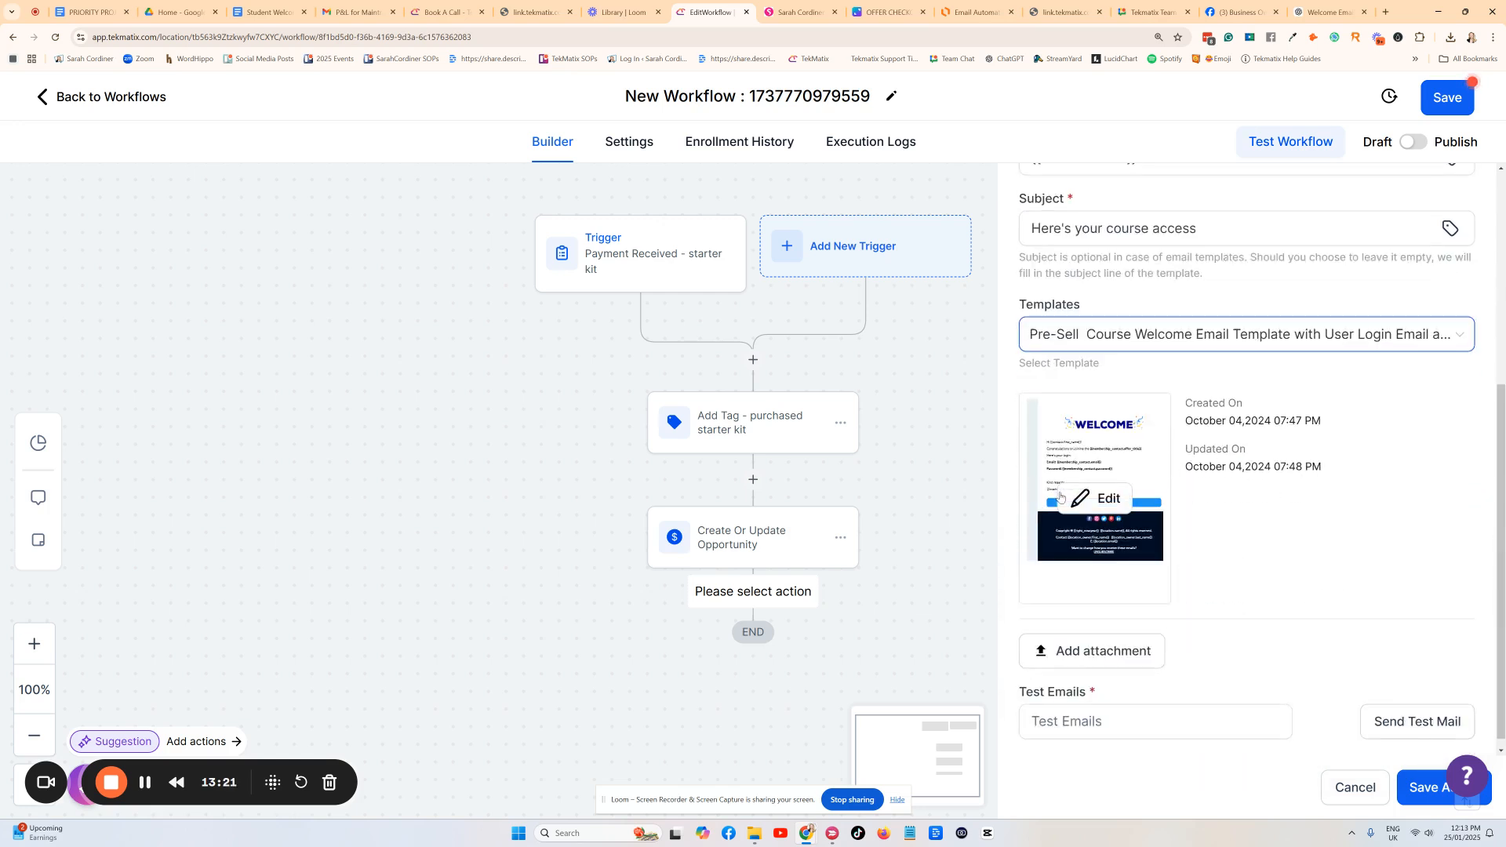
pyautogui.click(1102, 499)
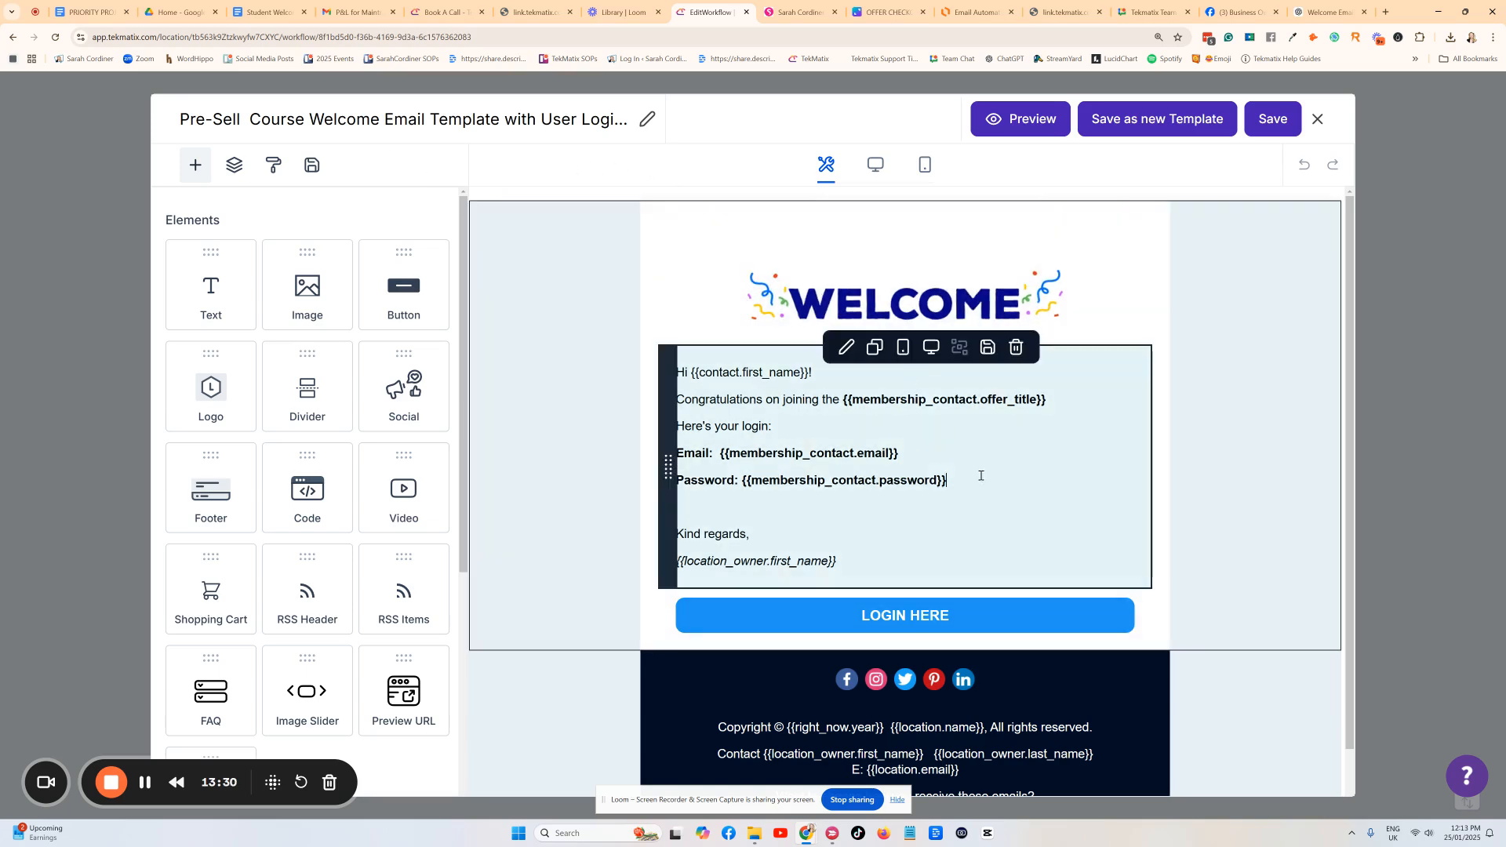
# Paste the long welcome message into the email below the password line.
pyautogui.click(981, 476)
pyautogui.press('Return')
pyautogui.press('Return')
pyautogui.hotkey('ctrl', 'v')
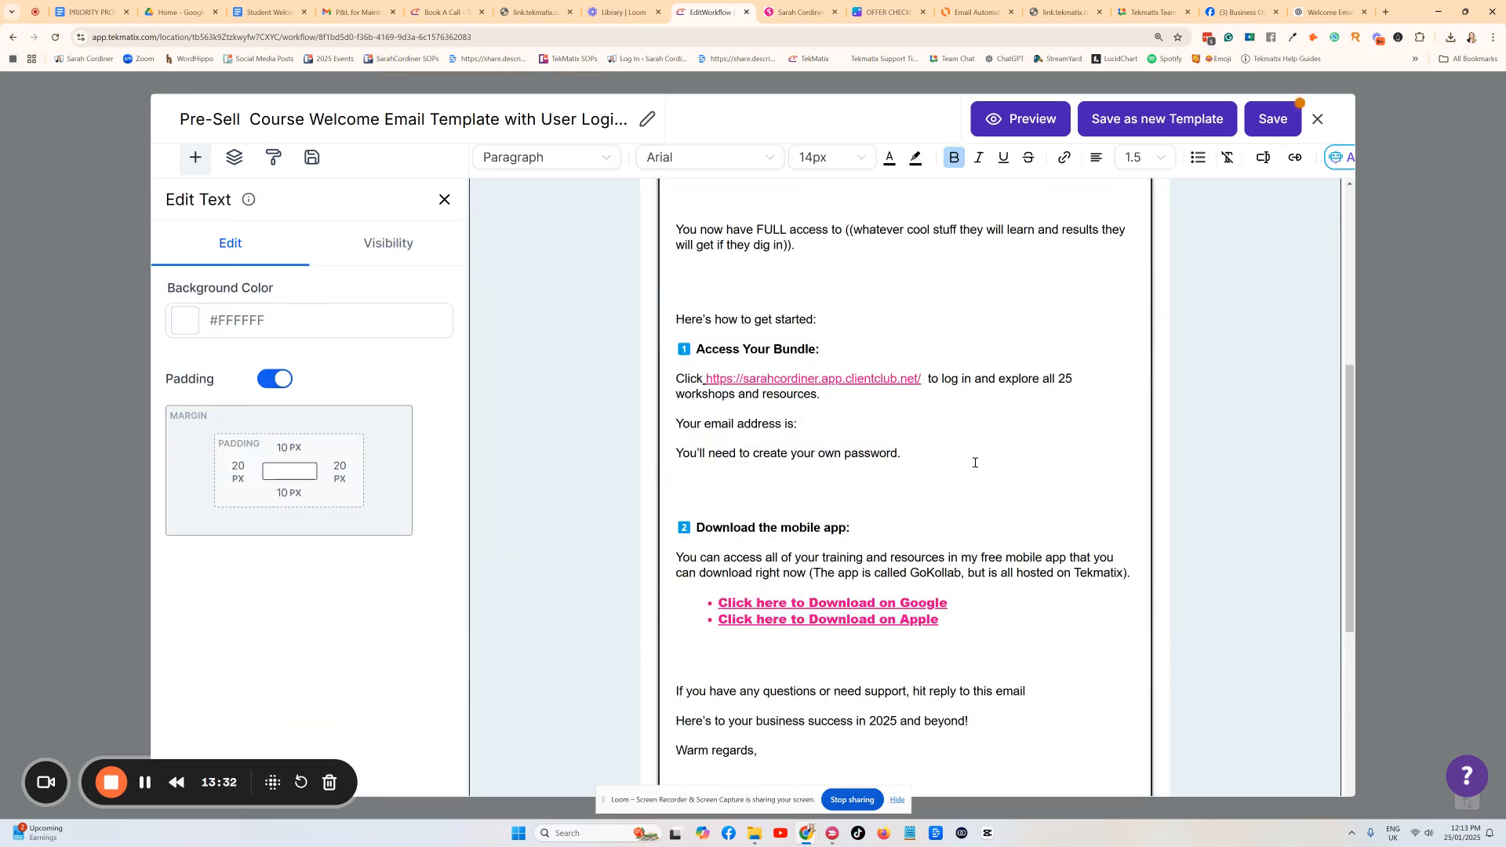
# Delete the {{membership_contact.offer_title}} placeholder and its trailing space from the joining line.
pyautogui.scroll(5, 975, 463)
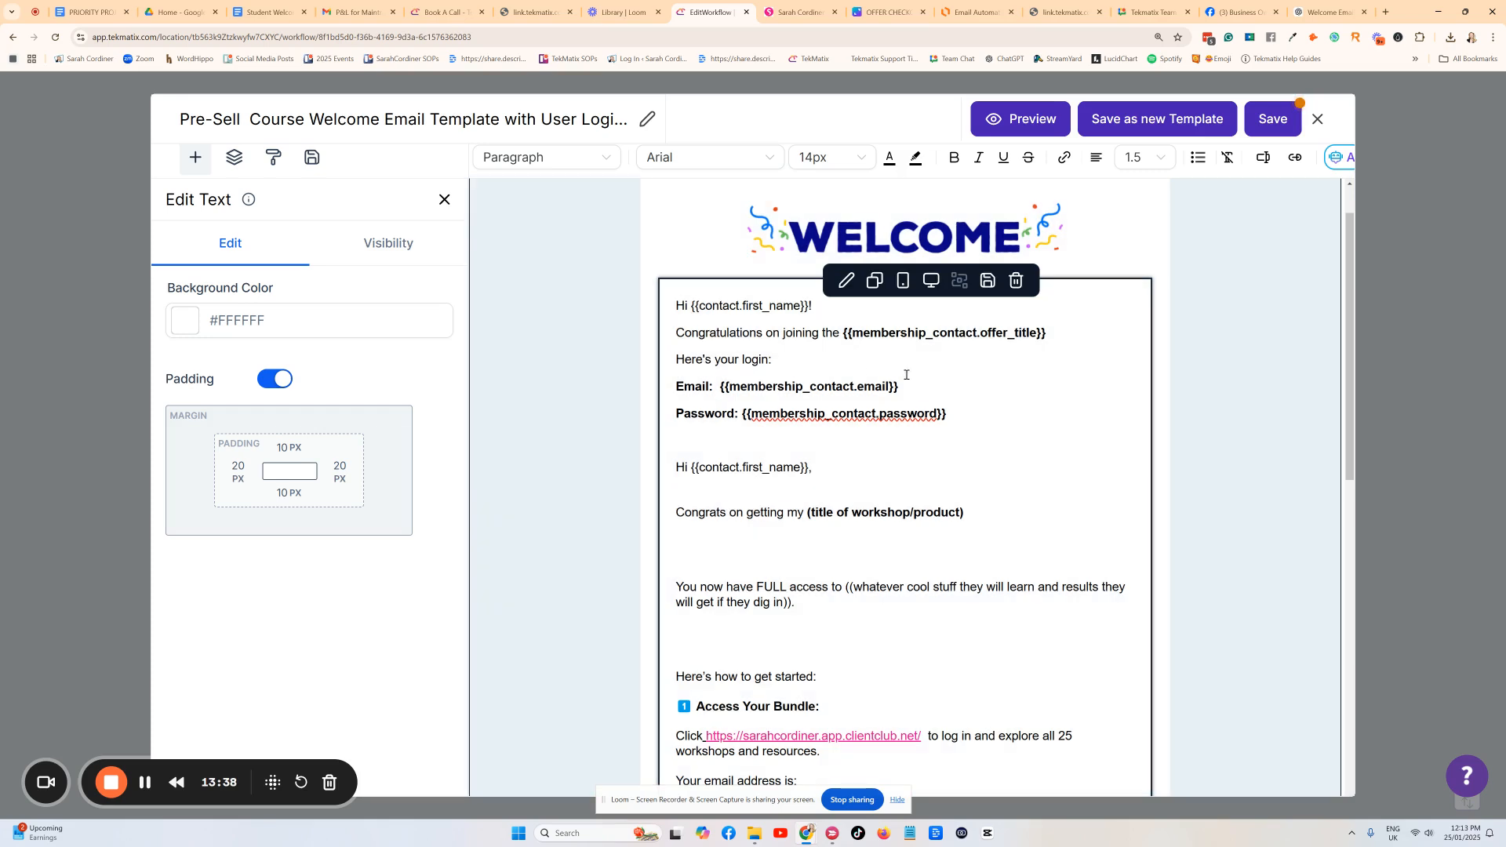
pyautogui.scroll(-5, 710, 390)
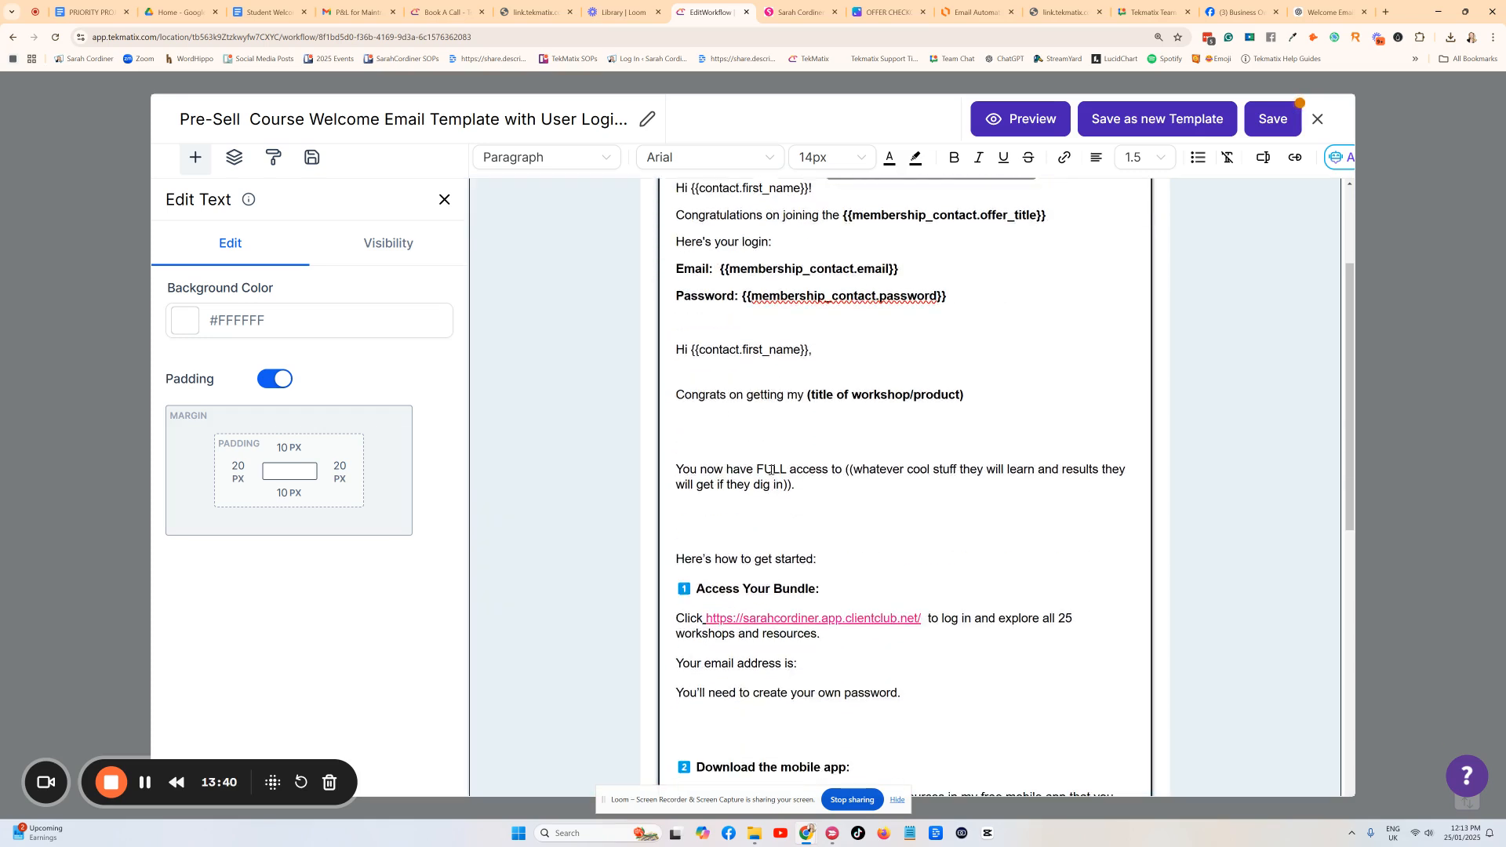
pyautogui.scroll(-2, 721, 339)
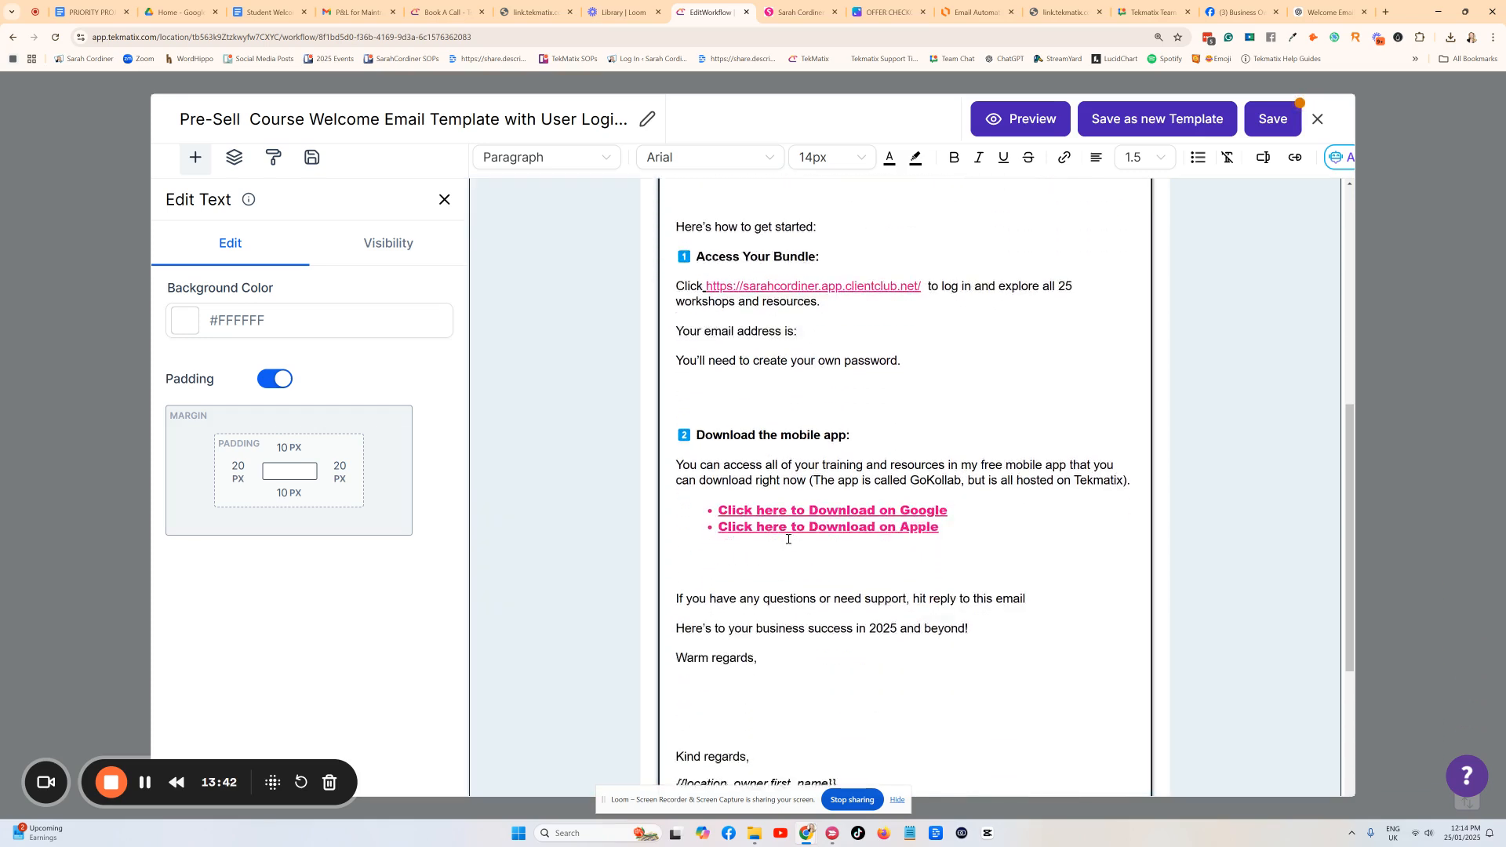
pyautogui.scroll(2, 844, 497)
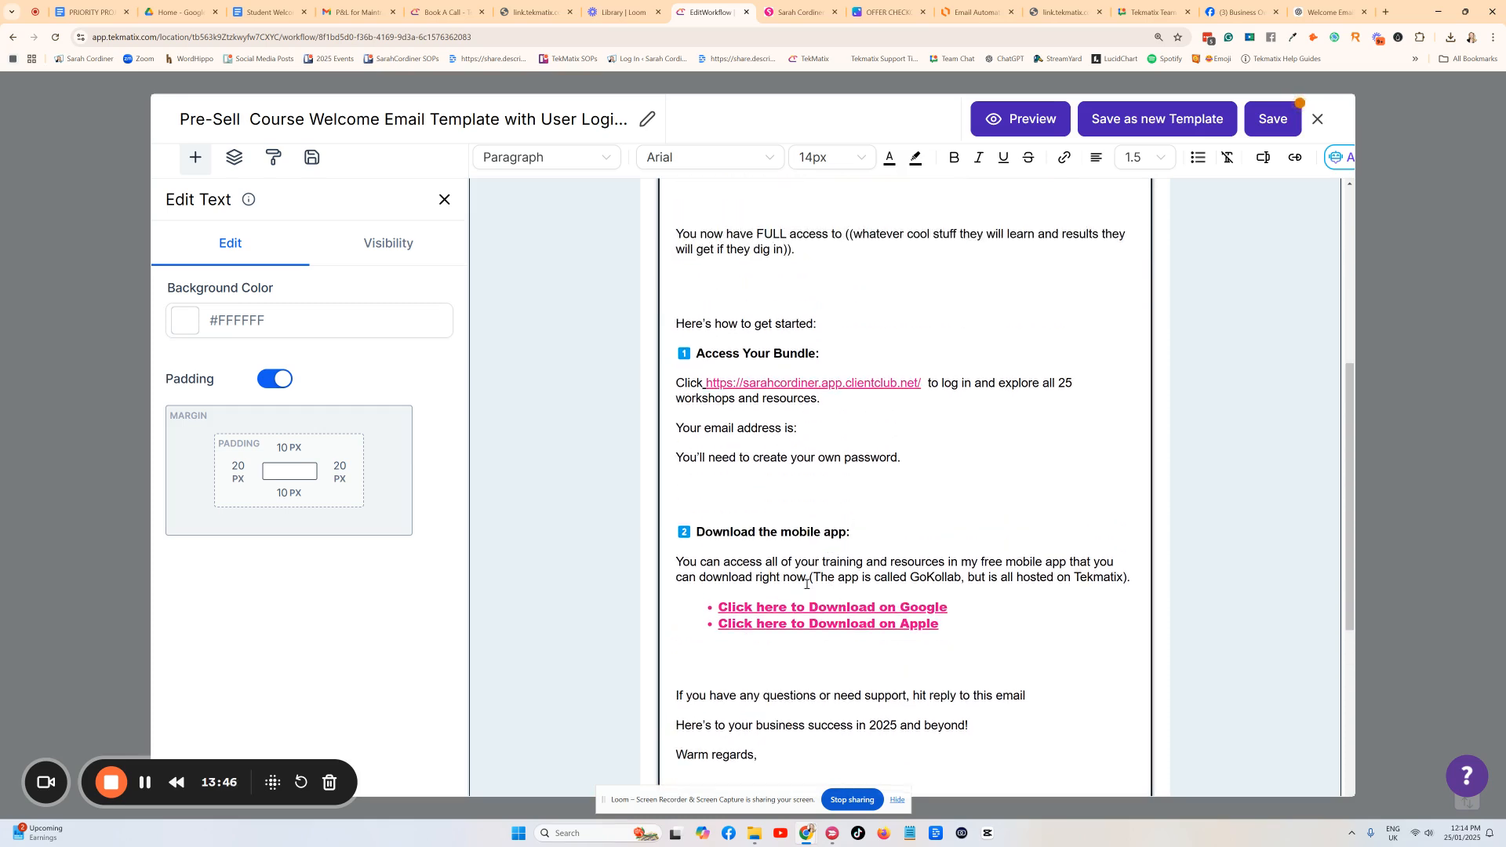
pyautogui.scroll(6, 847, 600)
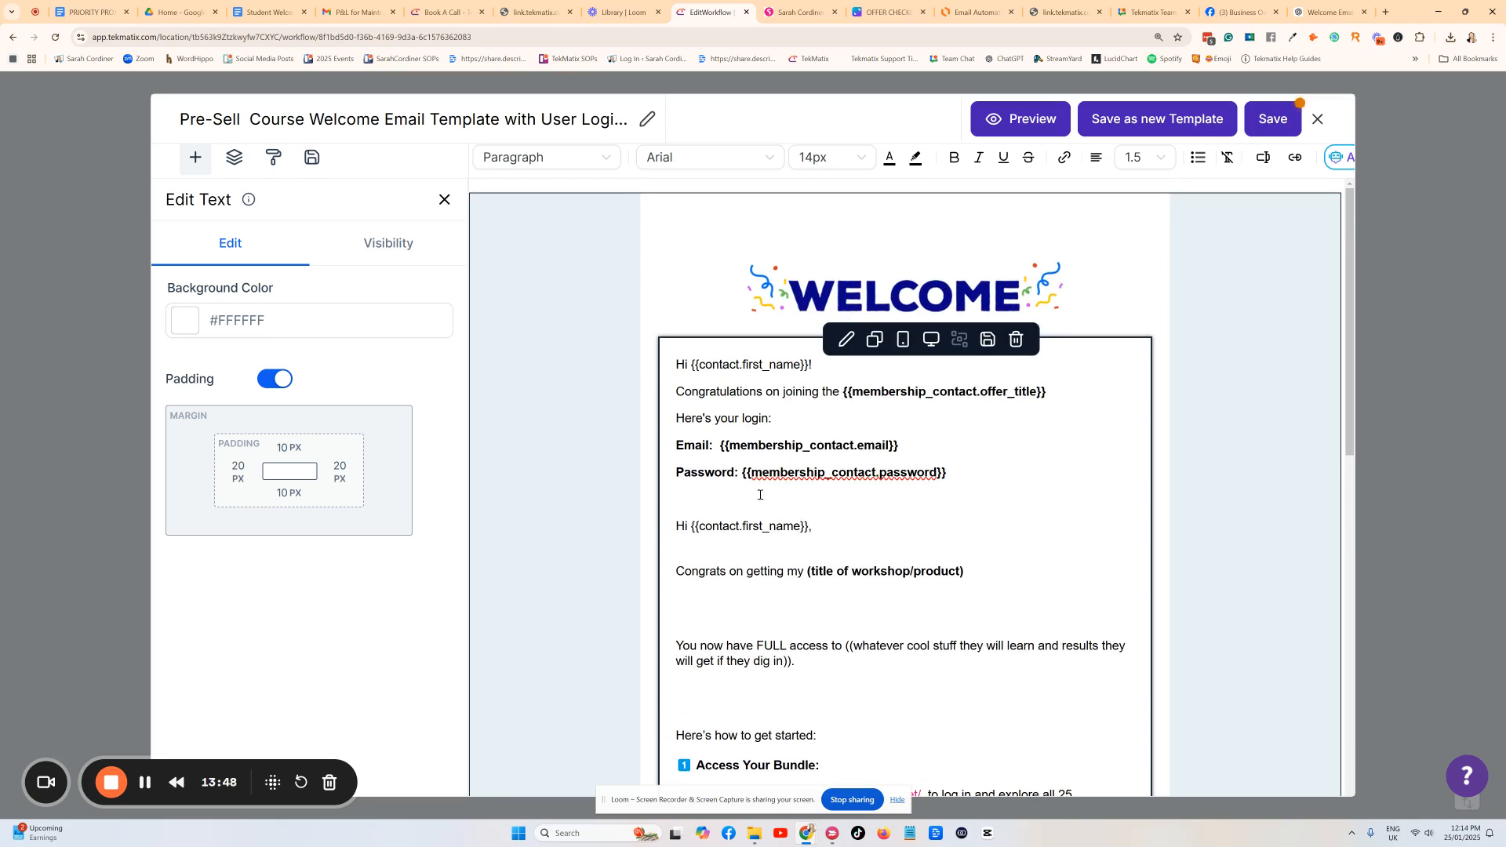
pyautogui.moveTo(1067, 402); pyautogui.dragTo(850, 394)
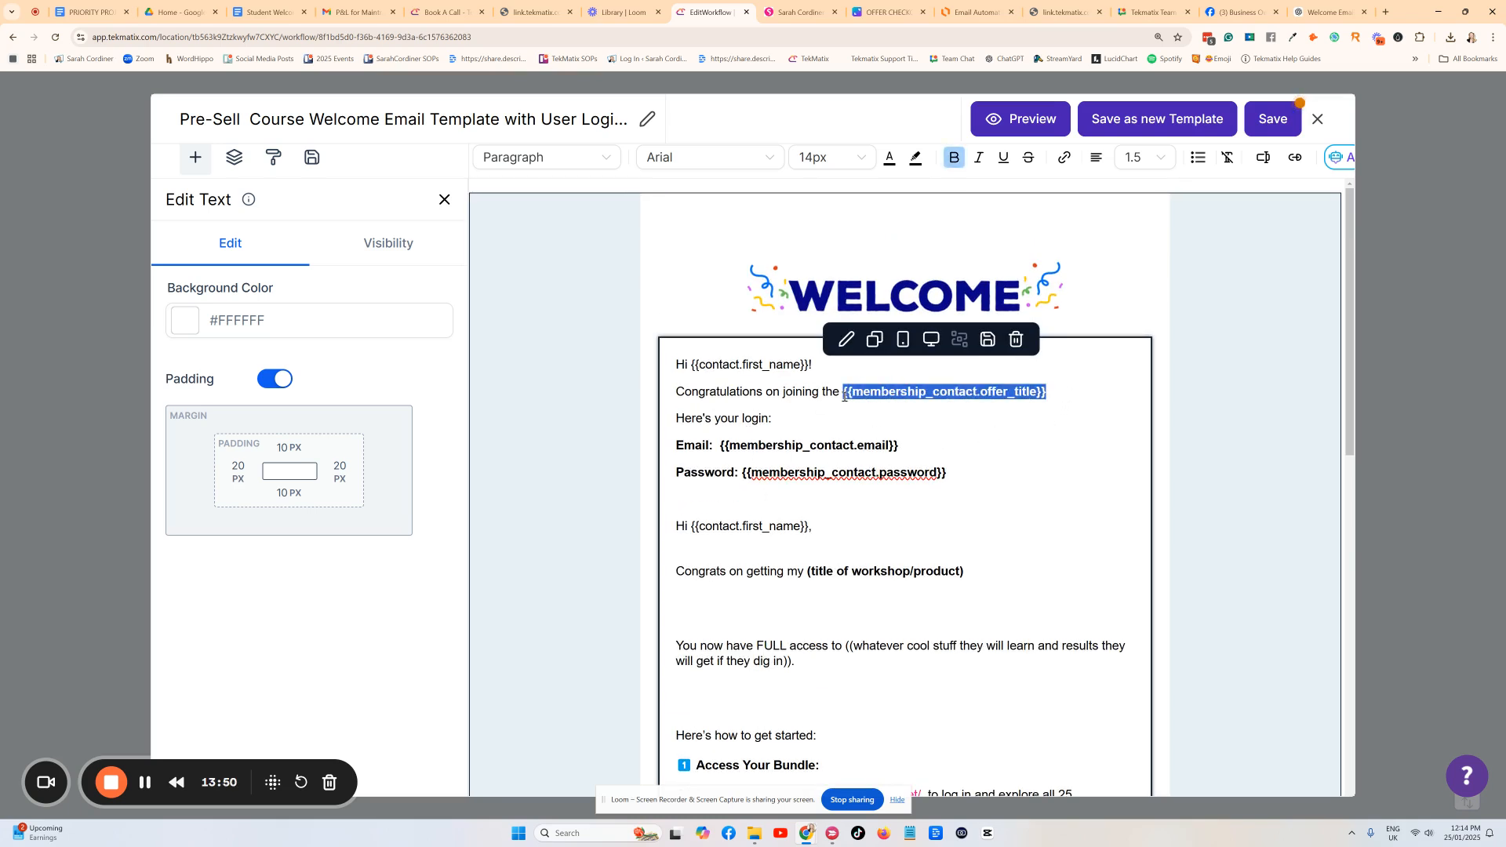
pyautogui.press('BackSpace')
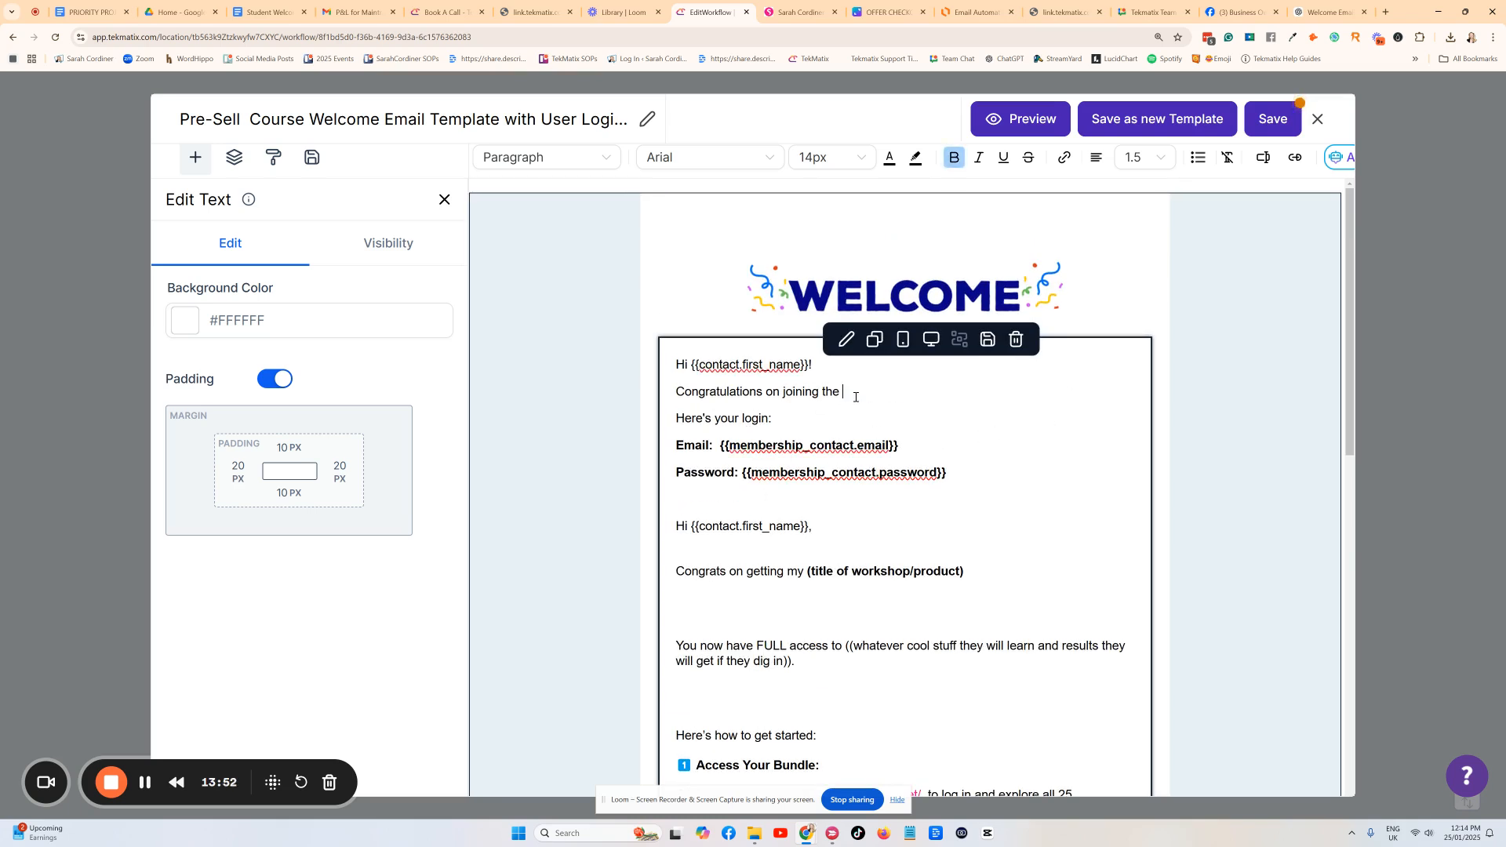
pyautogui.press('BackSpace')
# Insert the Membership Contacts Product Title value after 'Congratulations on joining the'.
pyautogui.click(1264, 160)
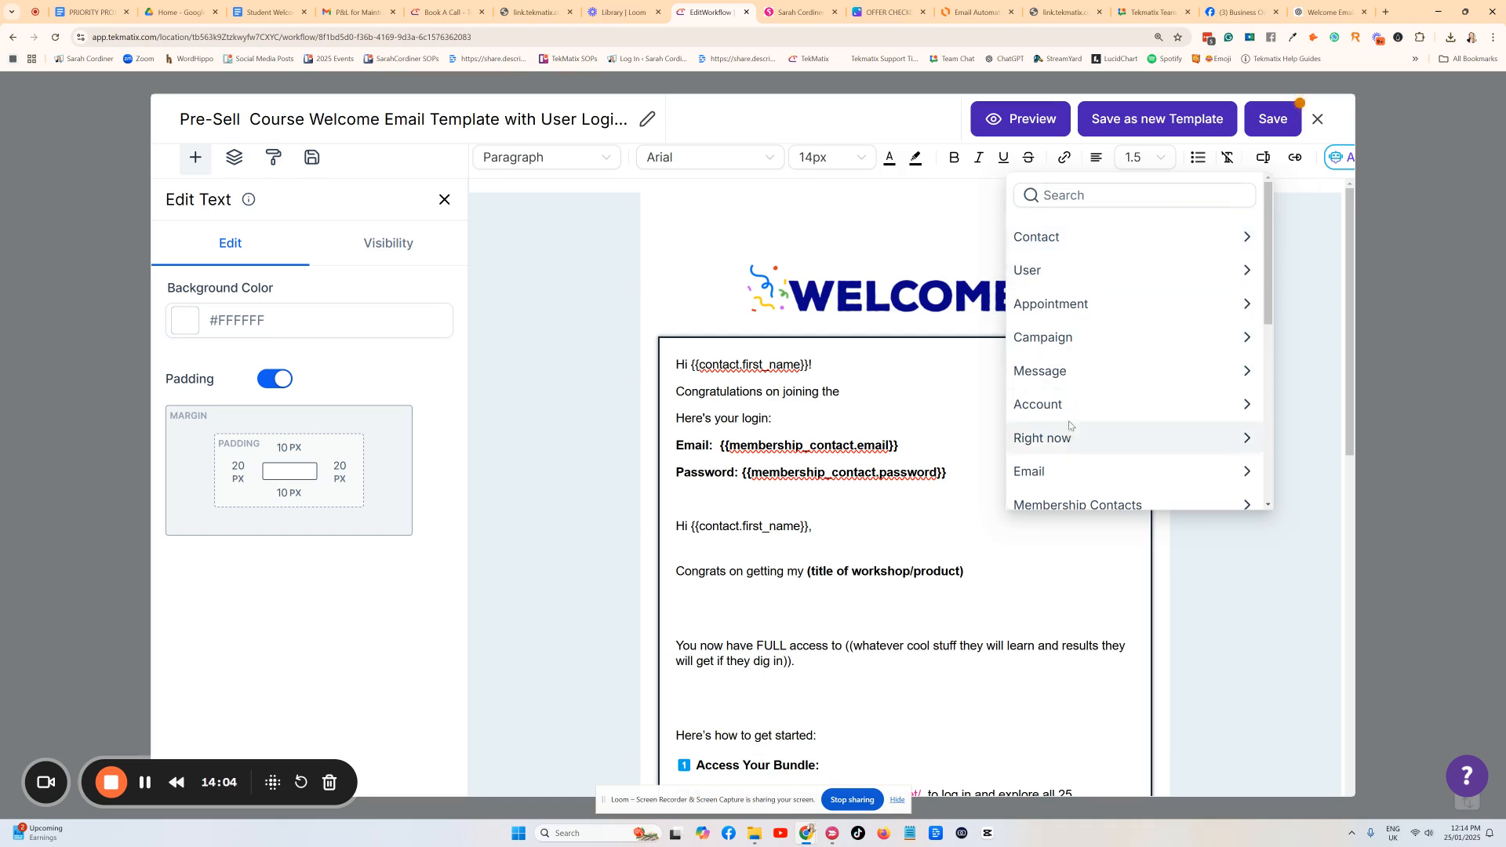
pyautogui.scroll(-1, 1069, 426)
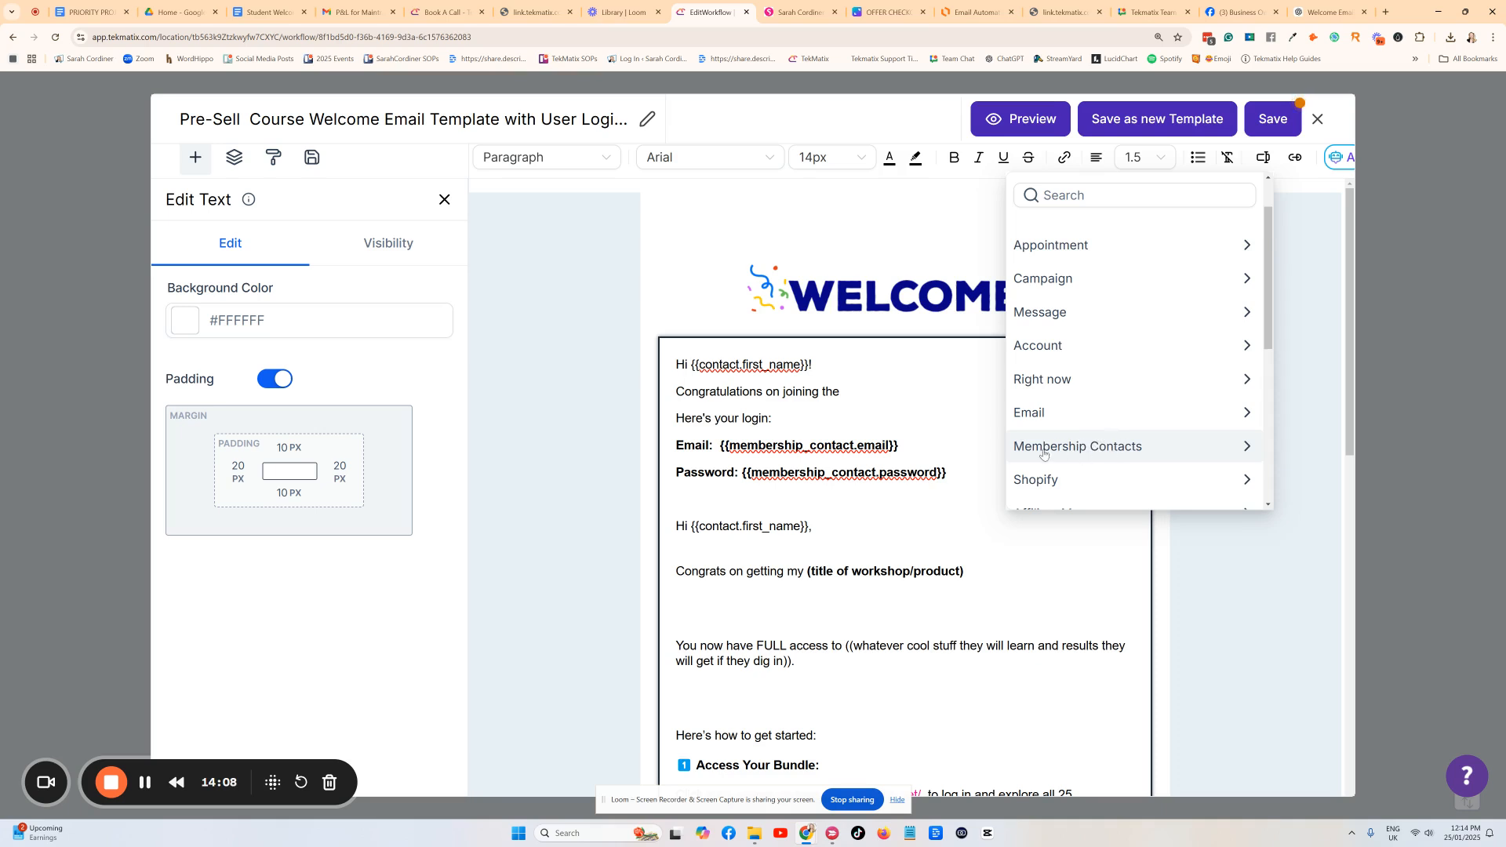
pyautogui.click(1093, 449)
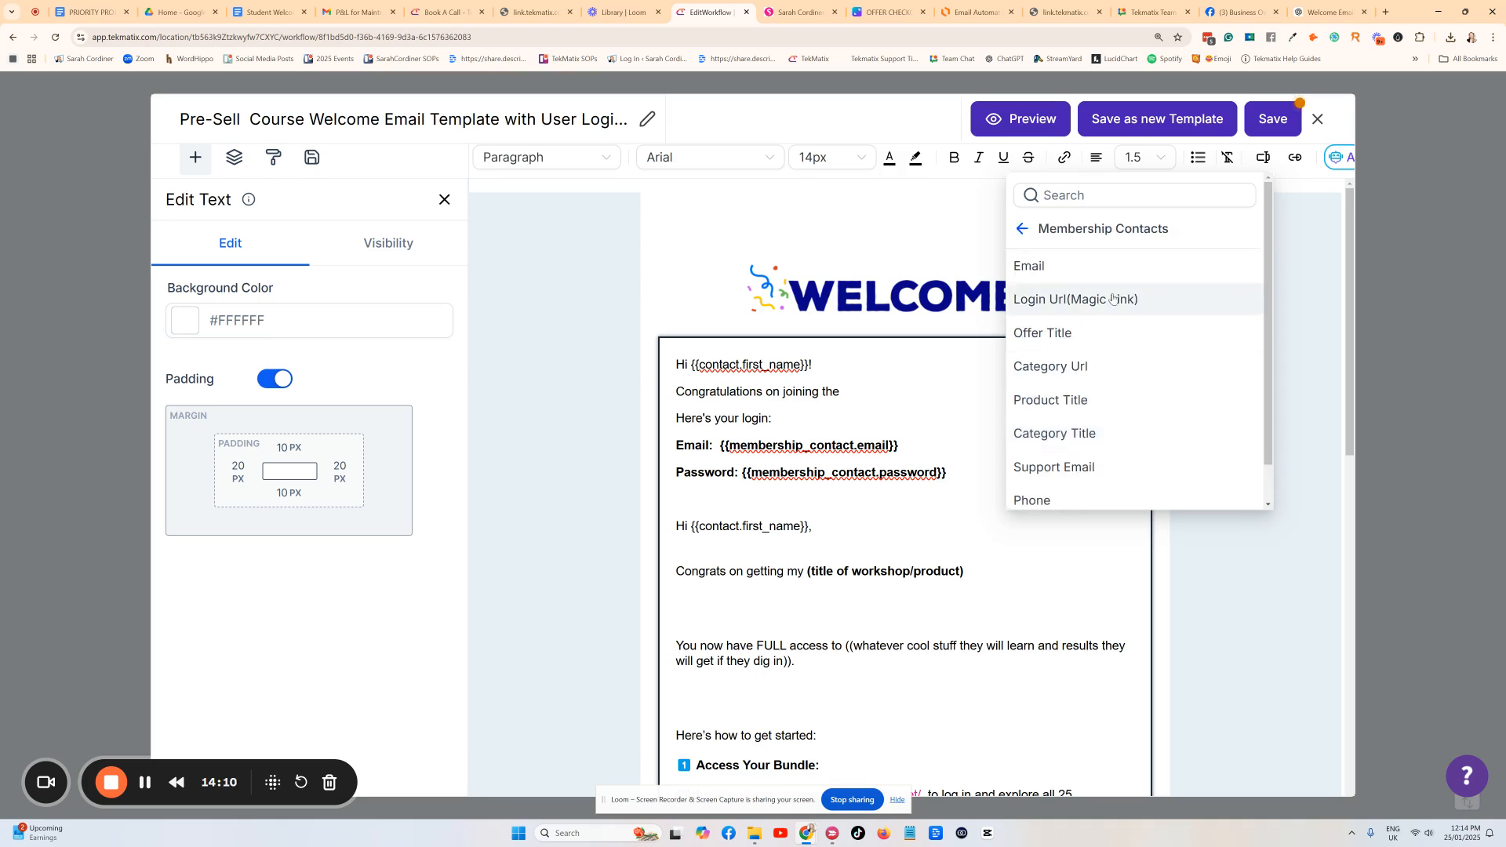
pyautogui.click(1053, 404)
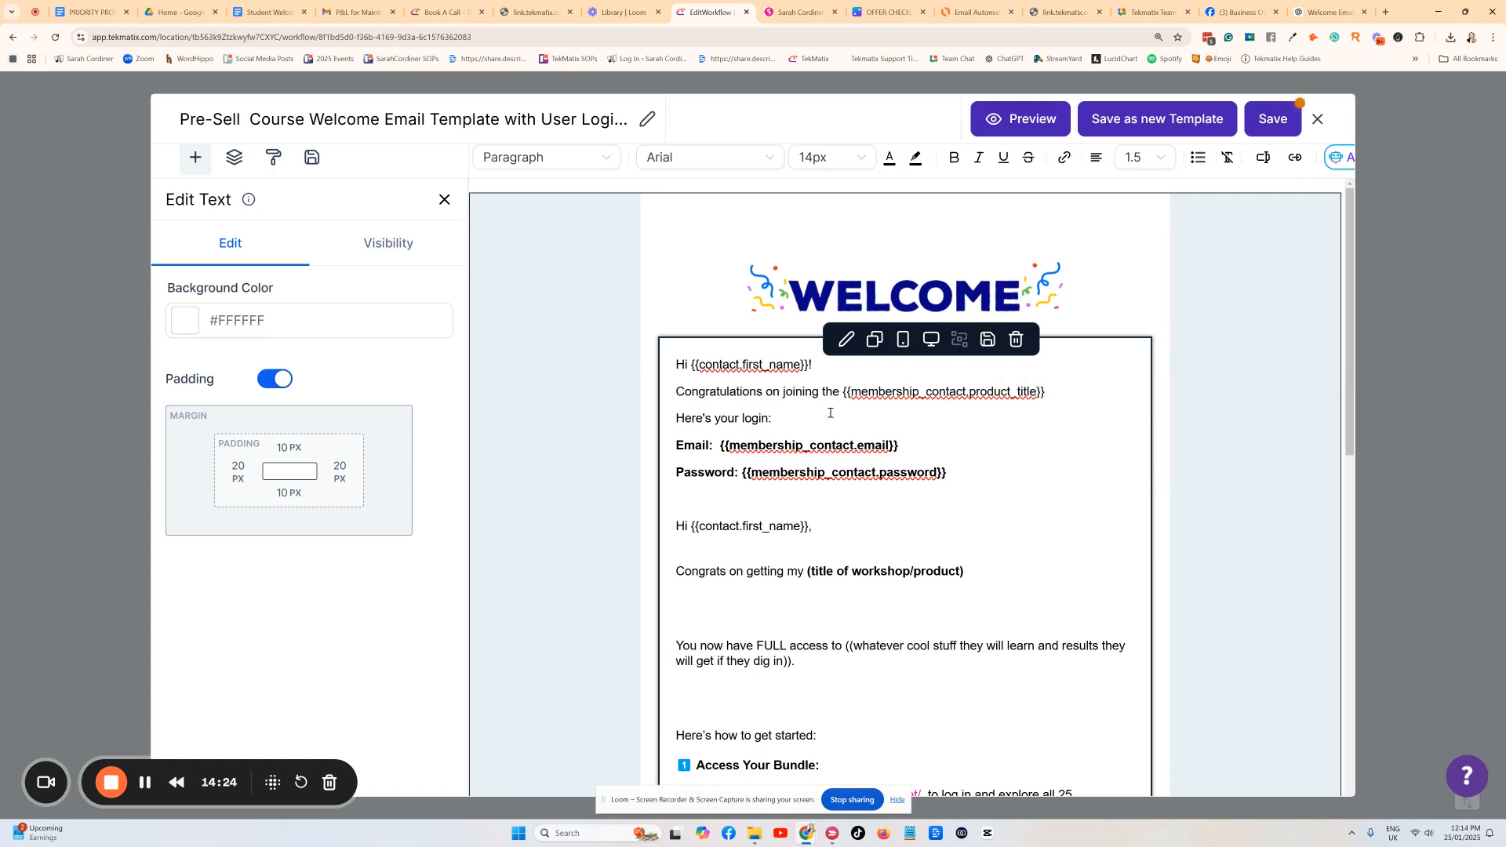
# Insert the Login Url (Magic Link) value after 'Here's your login:' and make it bold.
pyautogui.click(794, 419)
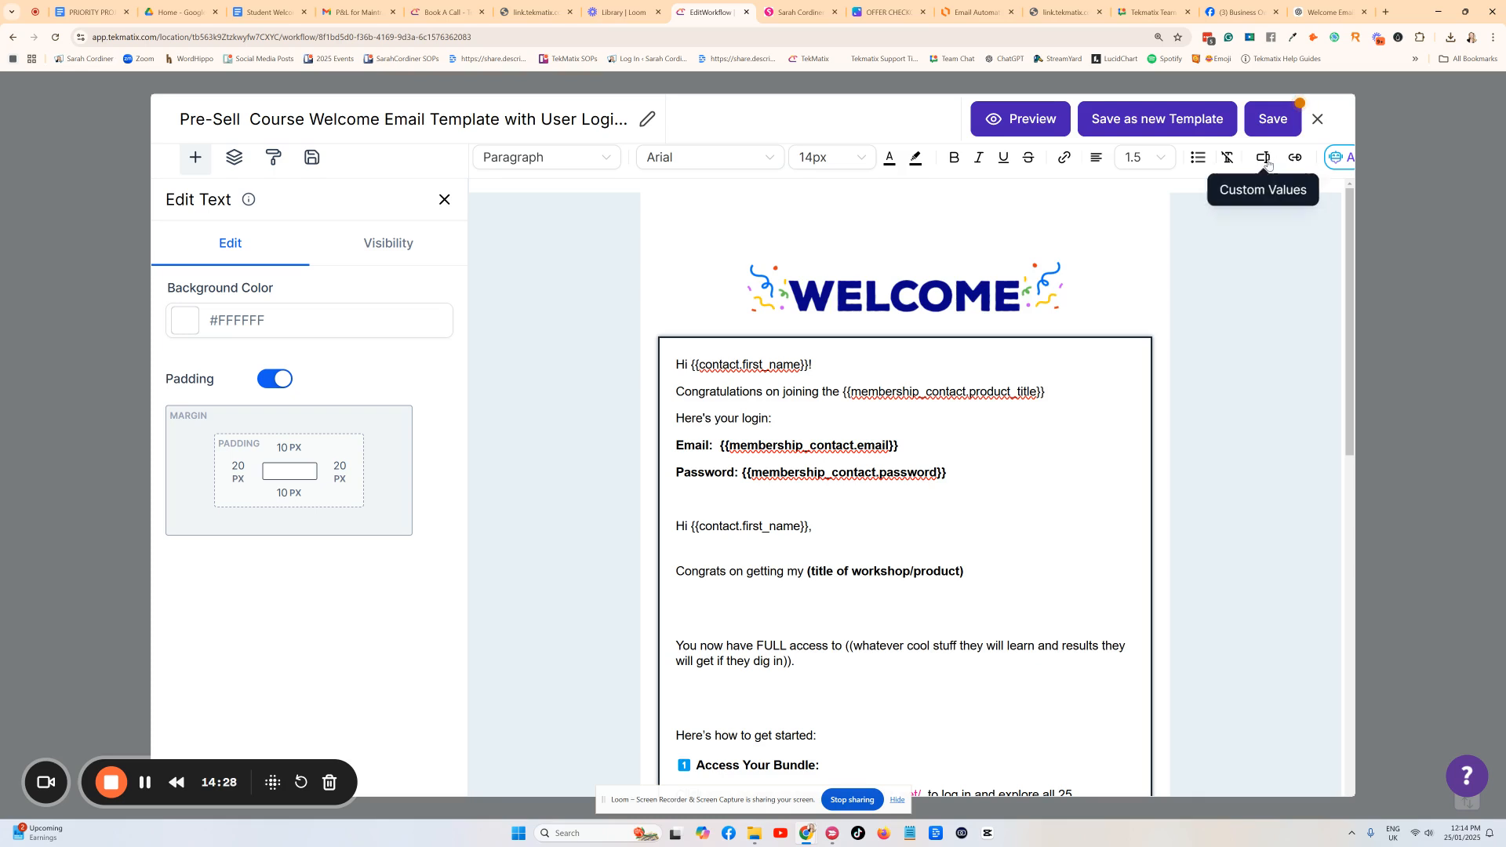
pyautogui.click(1265, 160)
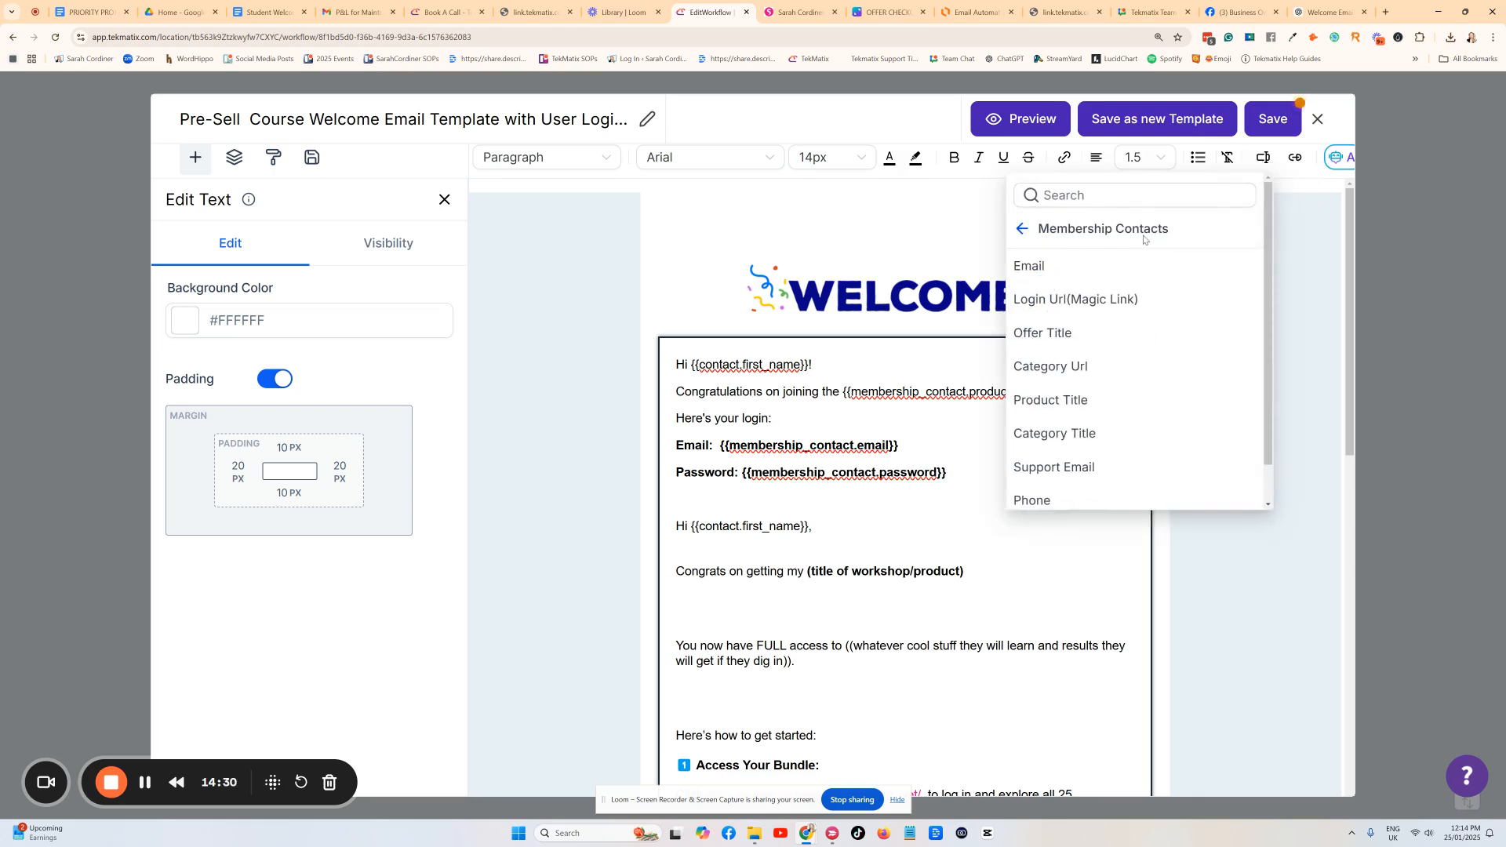
pyautogui.click(1050, 236)
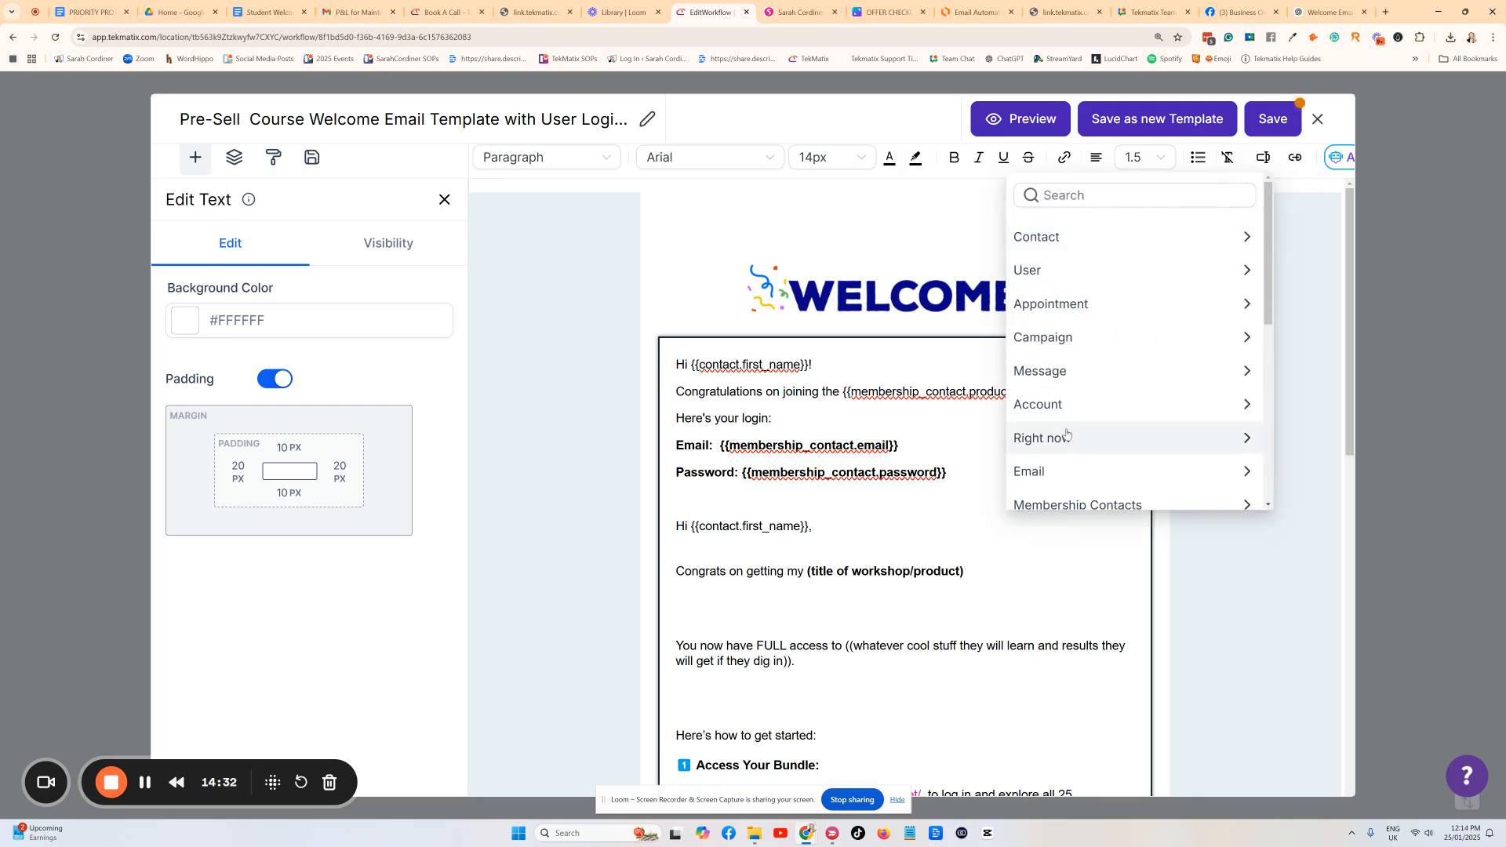
pyautogui.click(1102, 503)
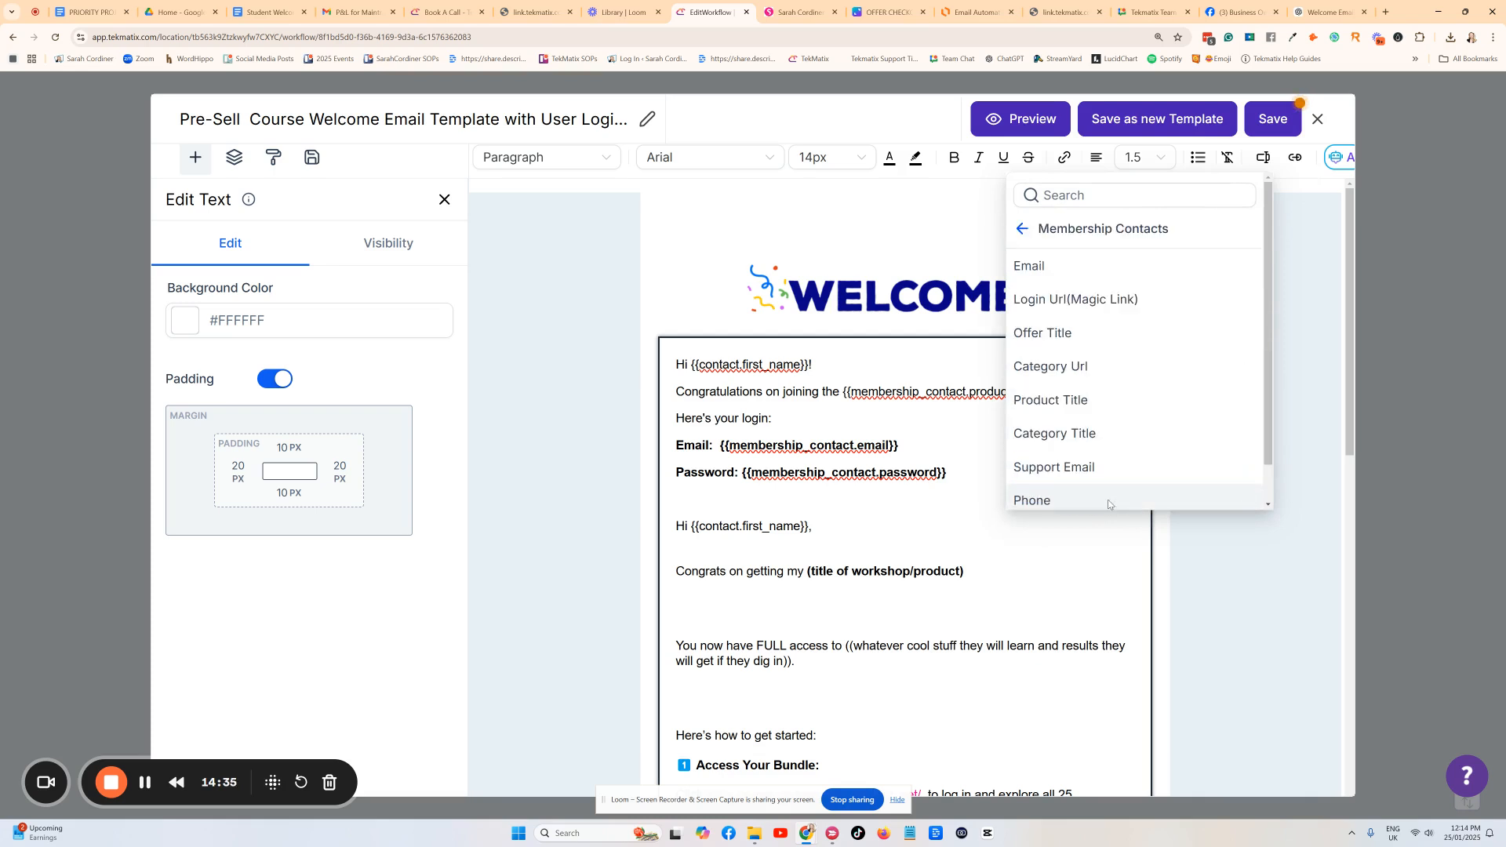
pyautogui.click(1094, 301)
pyautogui.moveTo(958, 419); pyautogui.dragTo(776, 415)
pyautogui.hotkey('ctrl', 'b')
# Replace the old email placeholder on the Email line with the membership Email field.
pyautogui.click(784, 446)
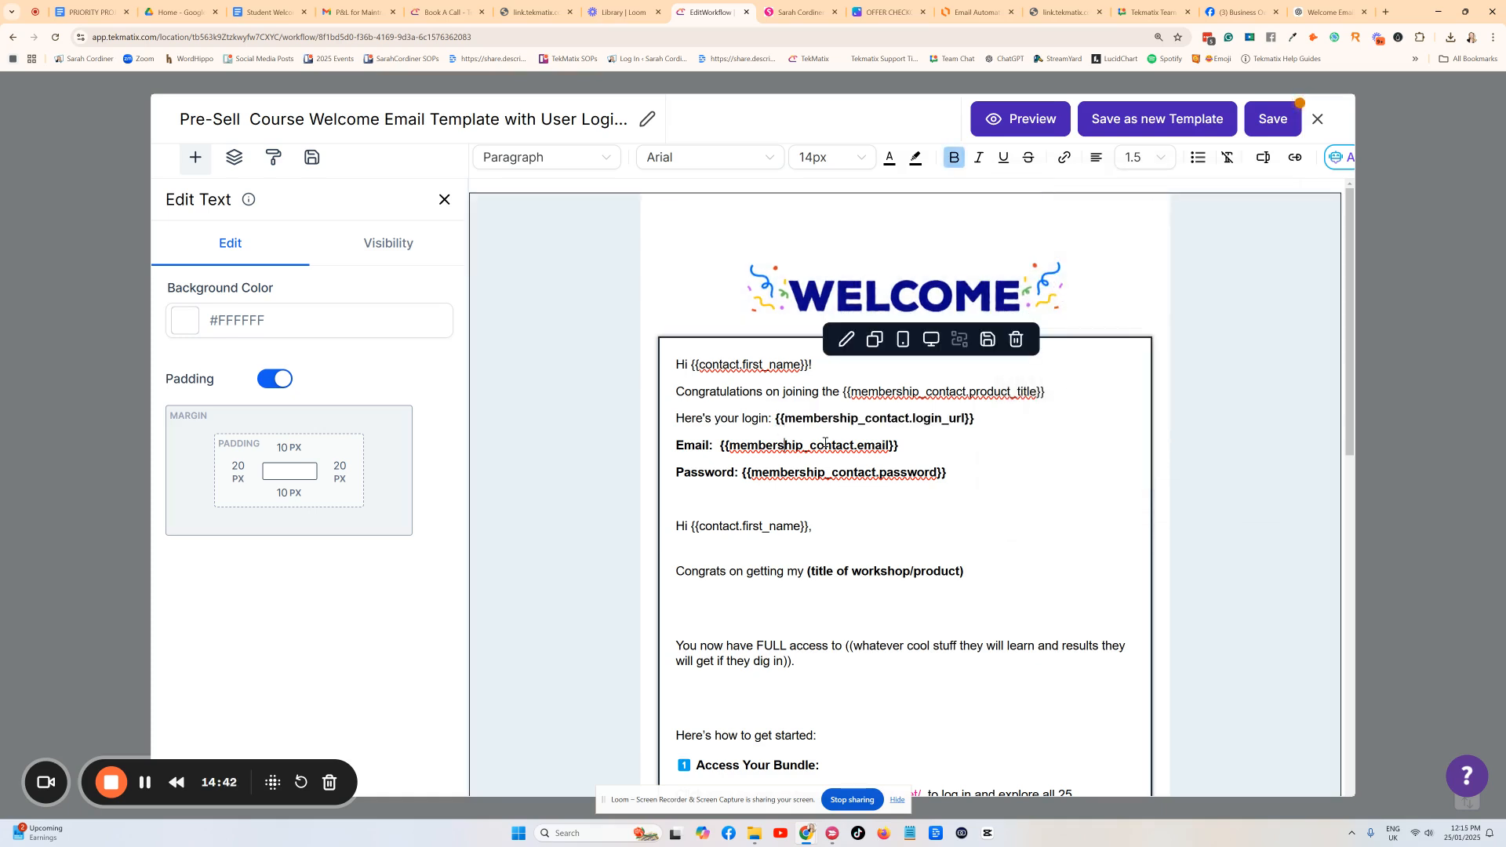
pyautogui.moveTo(908, 453); pyautogui.dragTo(722, 442)
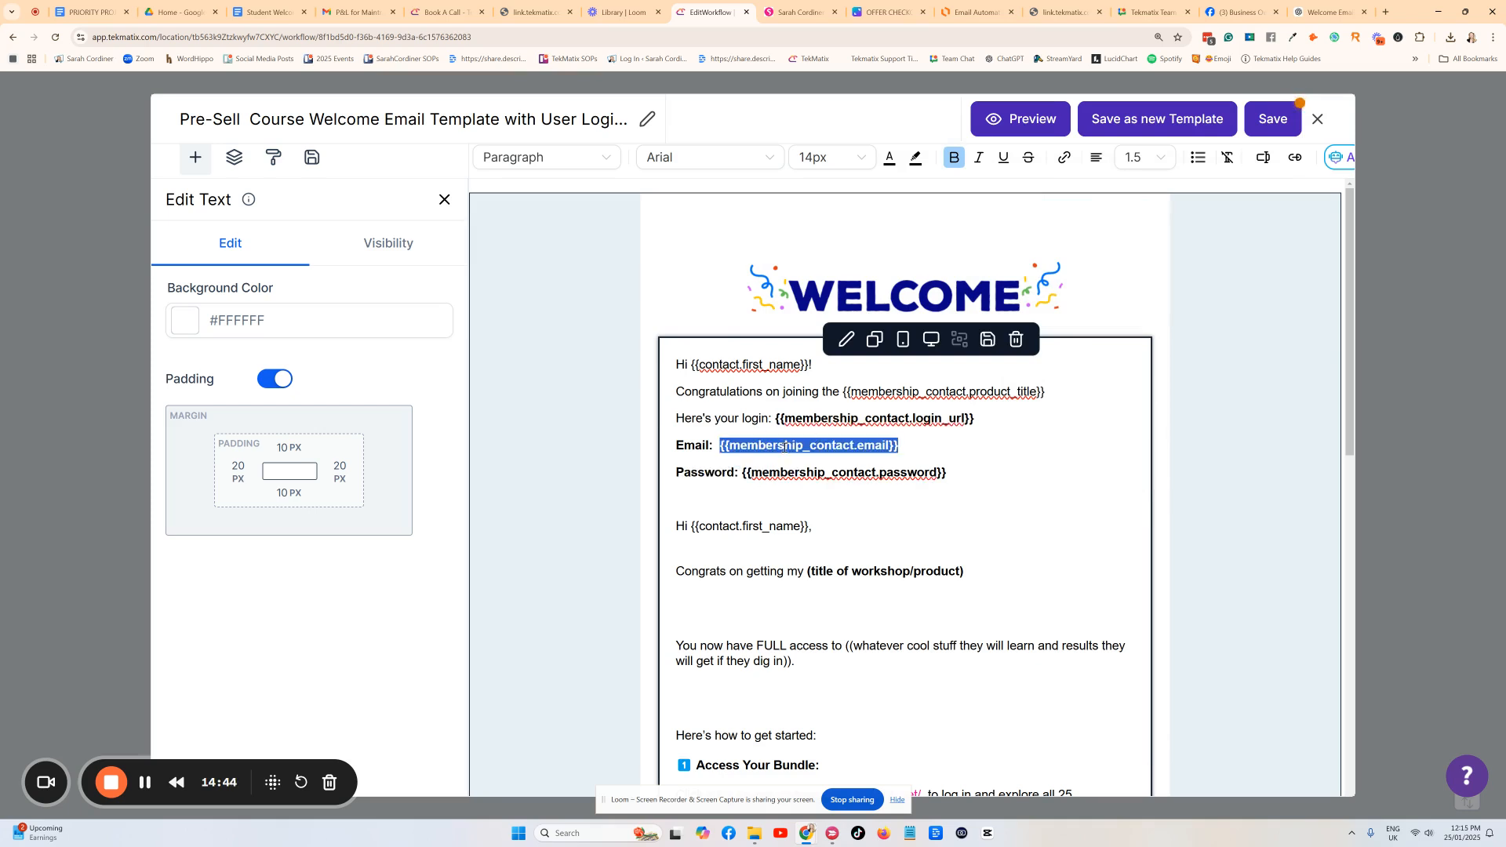
pyautogui.press('BackSpace')
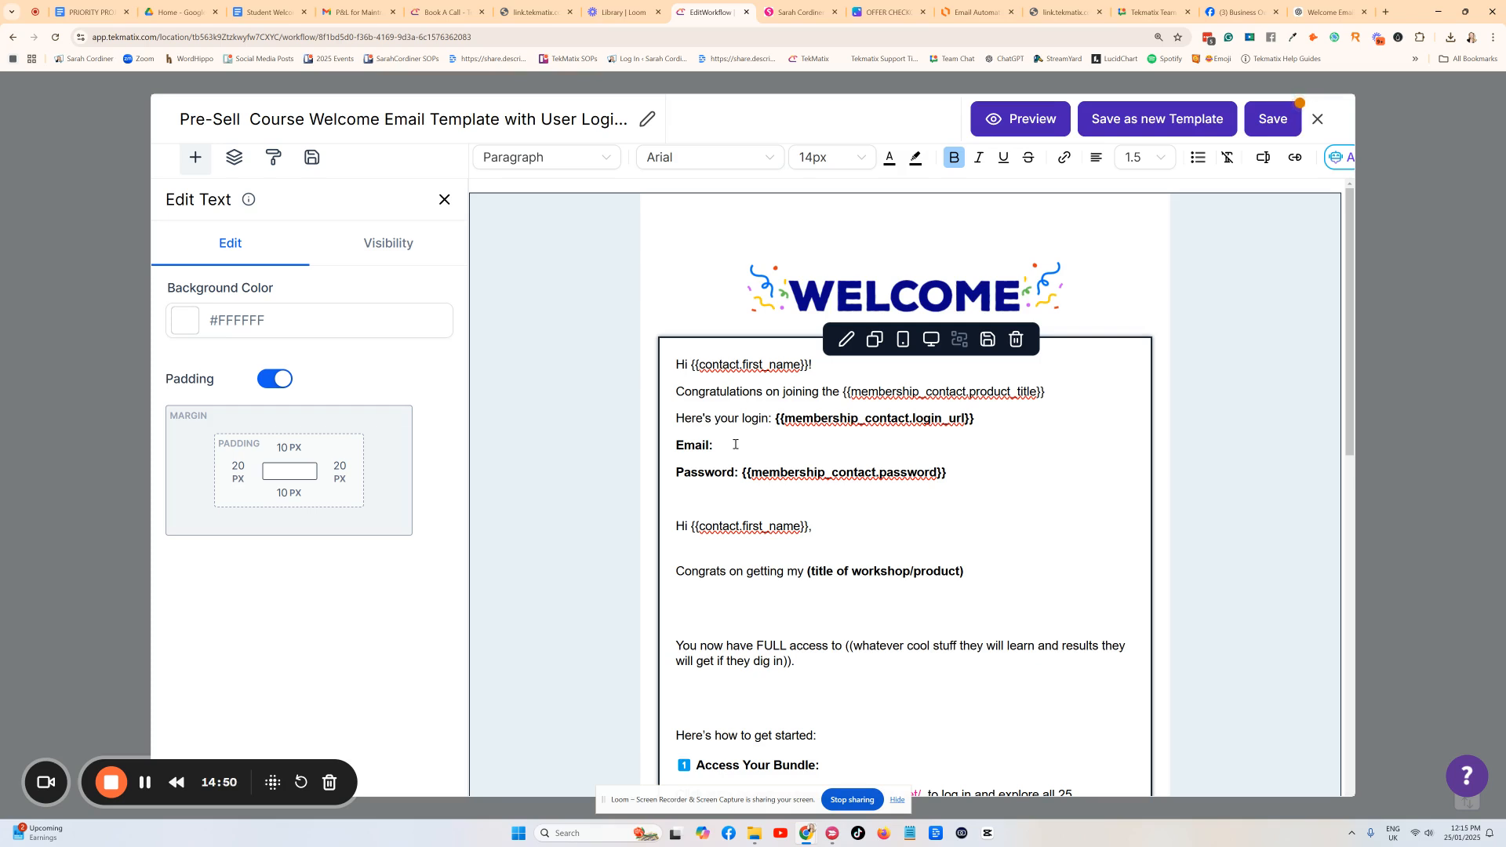
pyautogui.click(1264, 158)
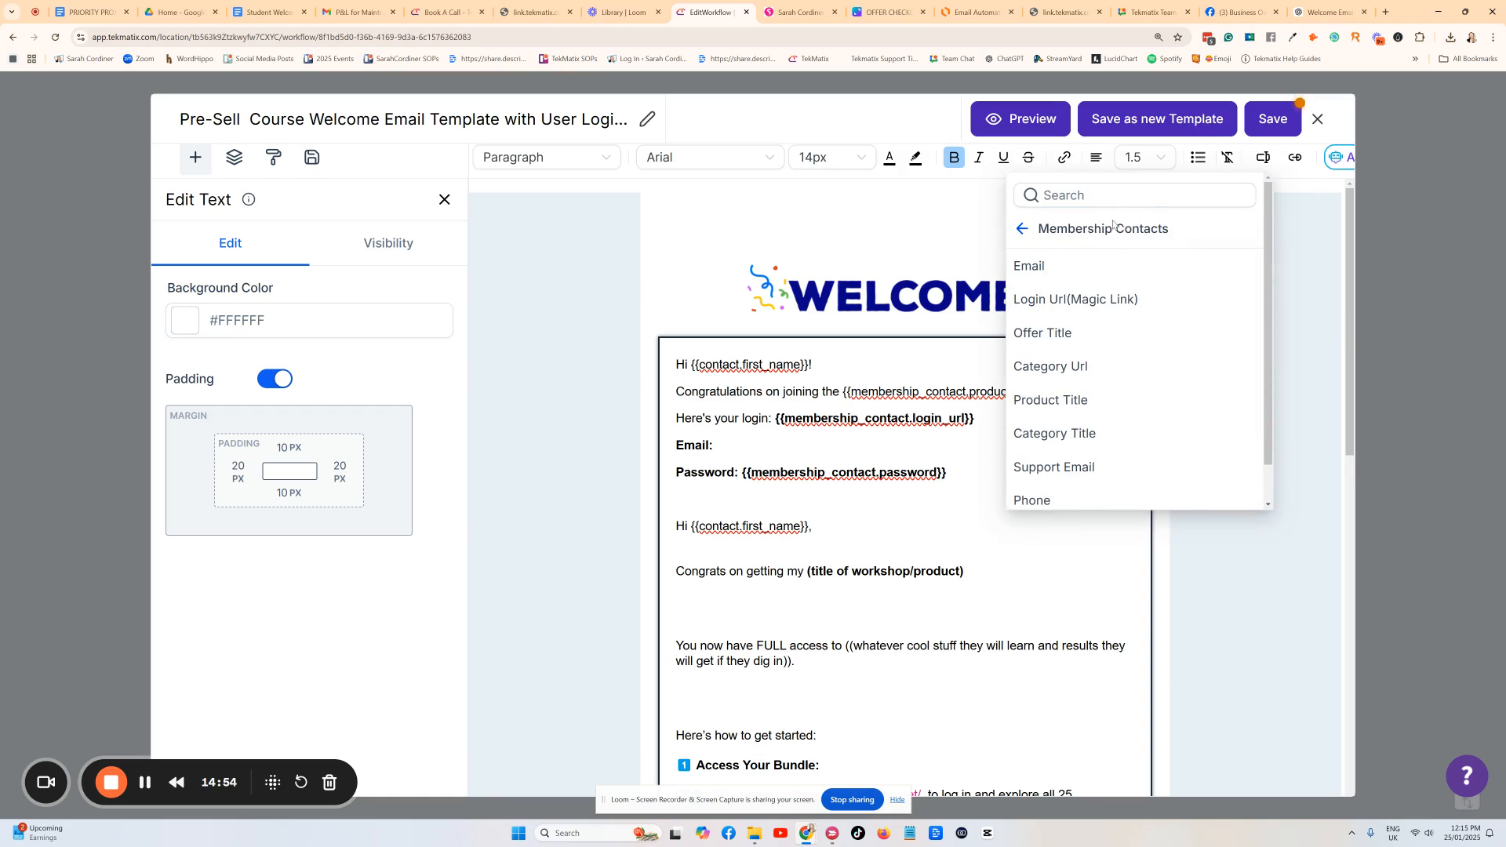
pyautogui.click(1052, 269)
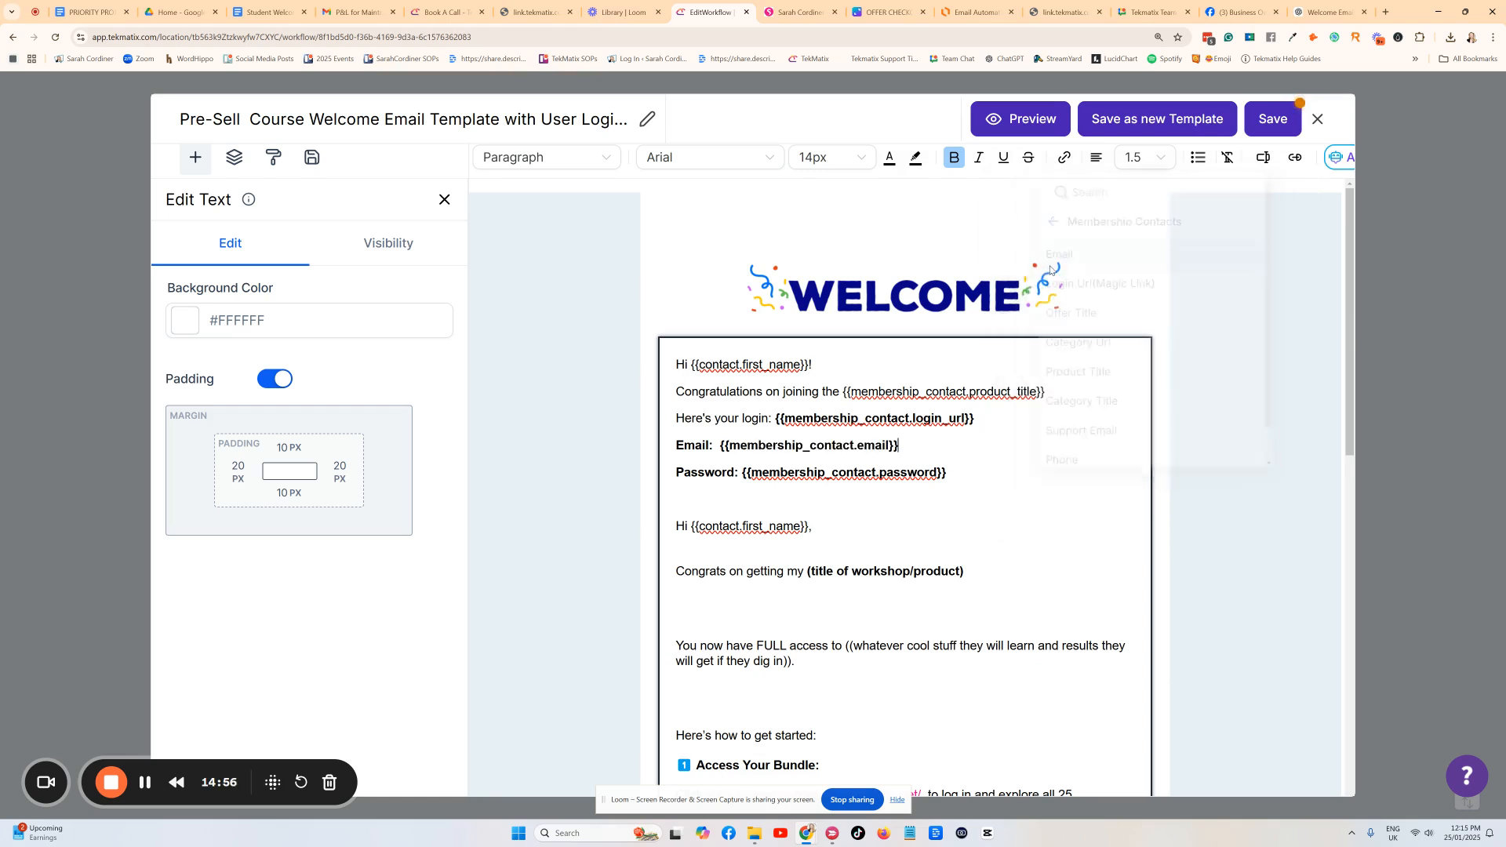
# Add a blank line below the Password line of the login details.
pyautogui.moveTo(992, 474); pyautogui.dragTo(753, 466)
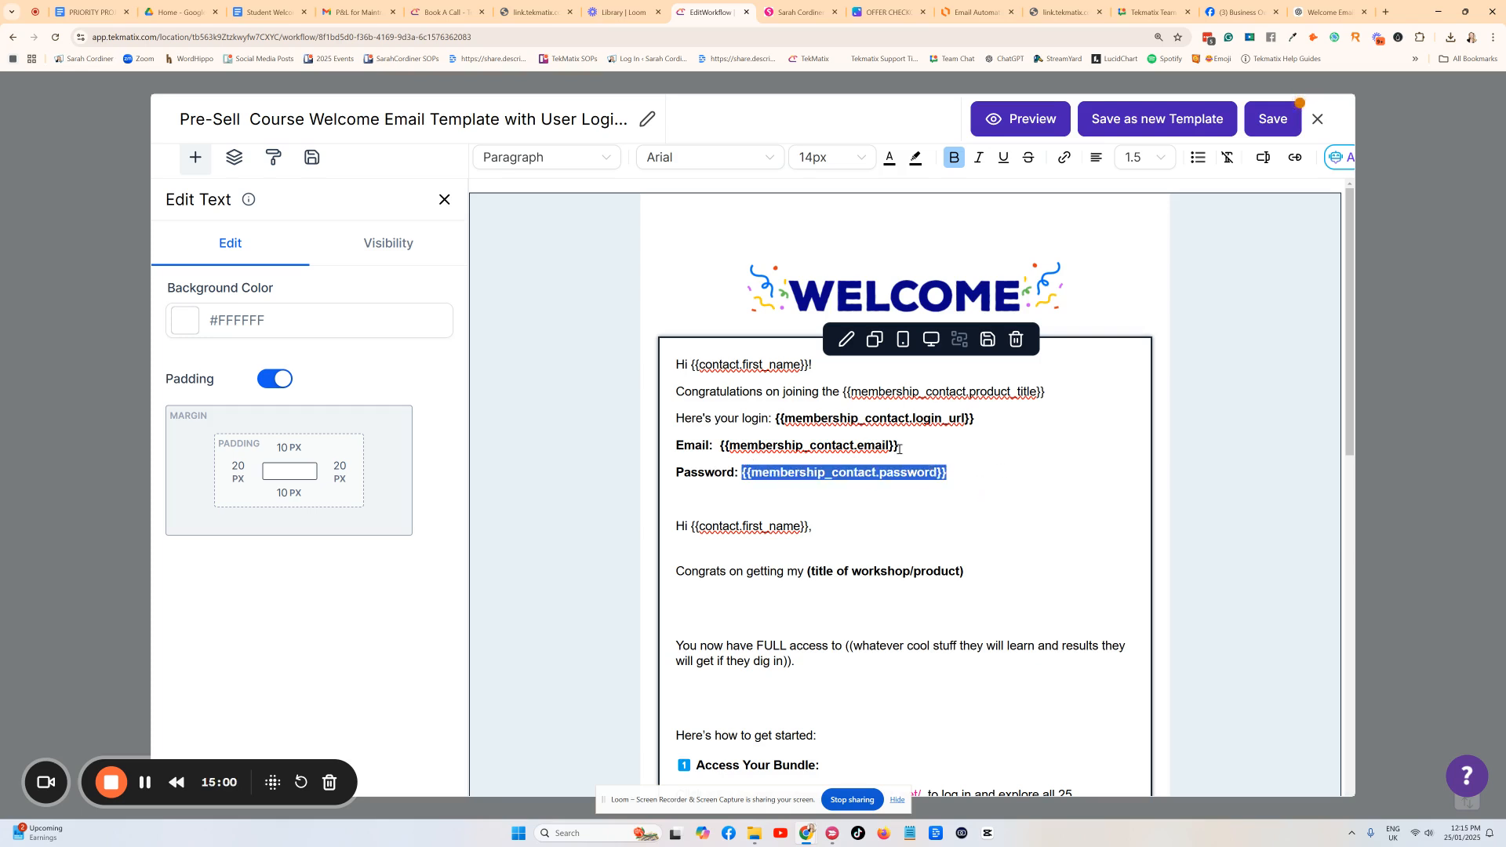
pyautogui.click(983, 462)
pyautogui.scroll(-5, 707, 518)
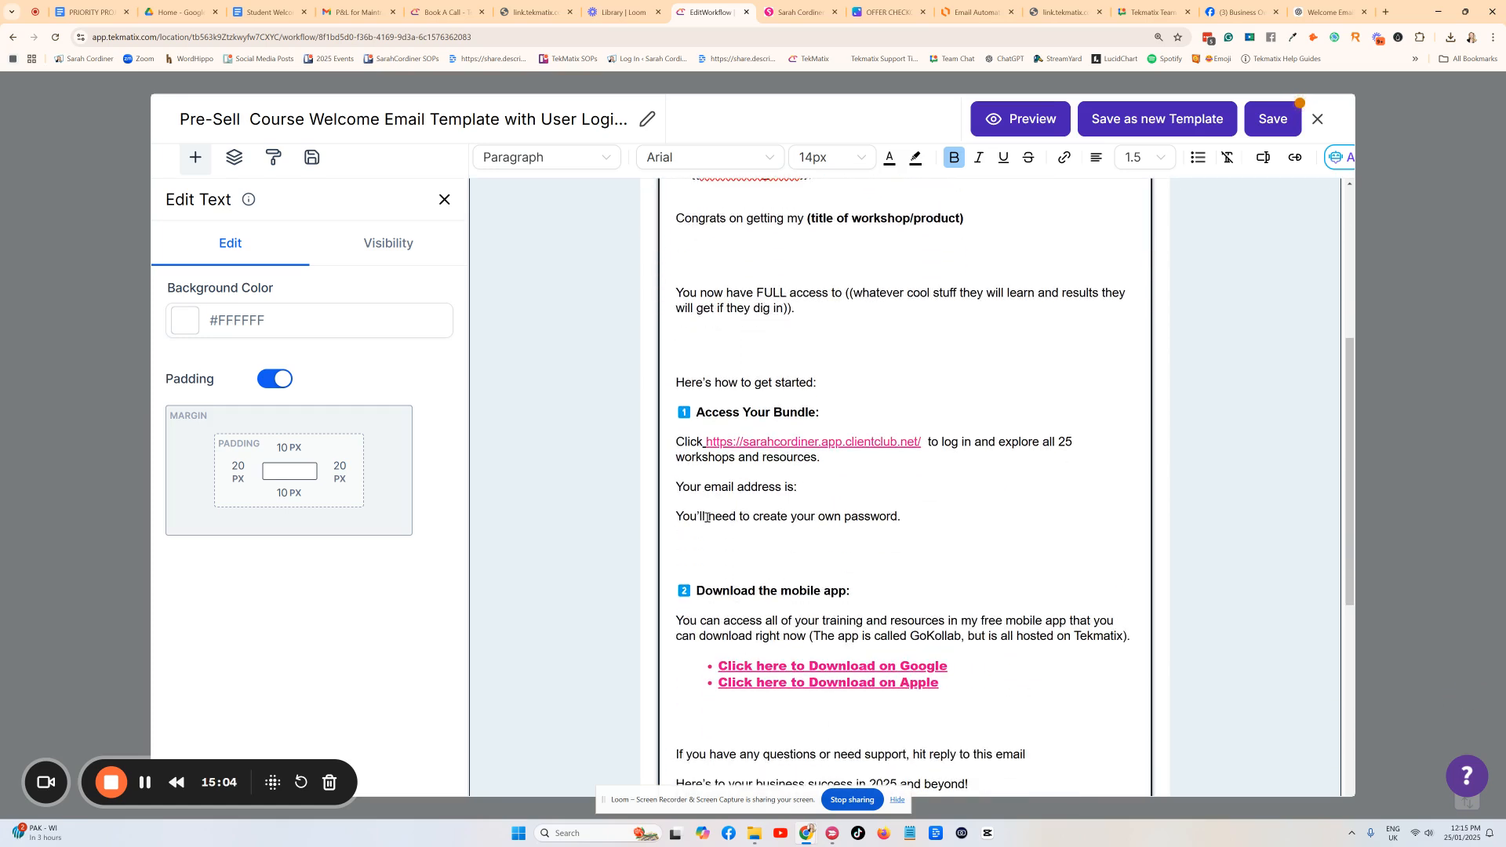
pyautogui.scroll(3, 987, 515)
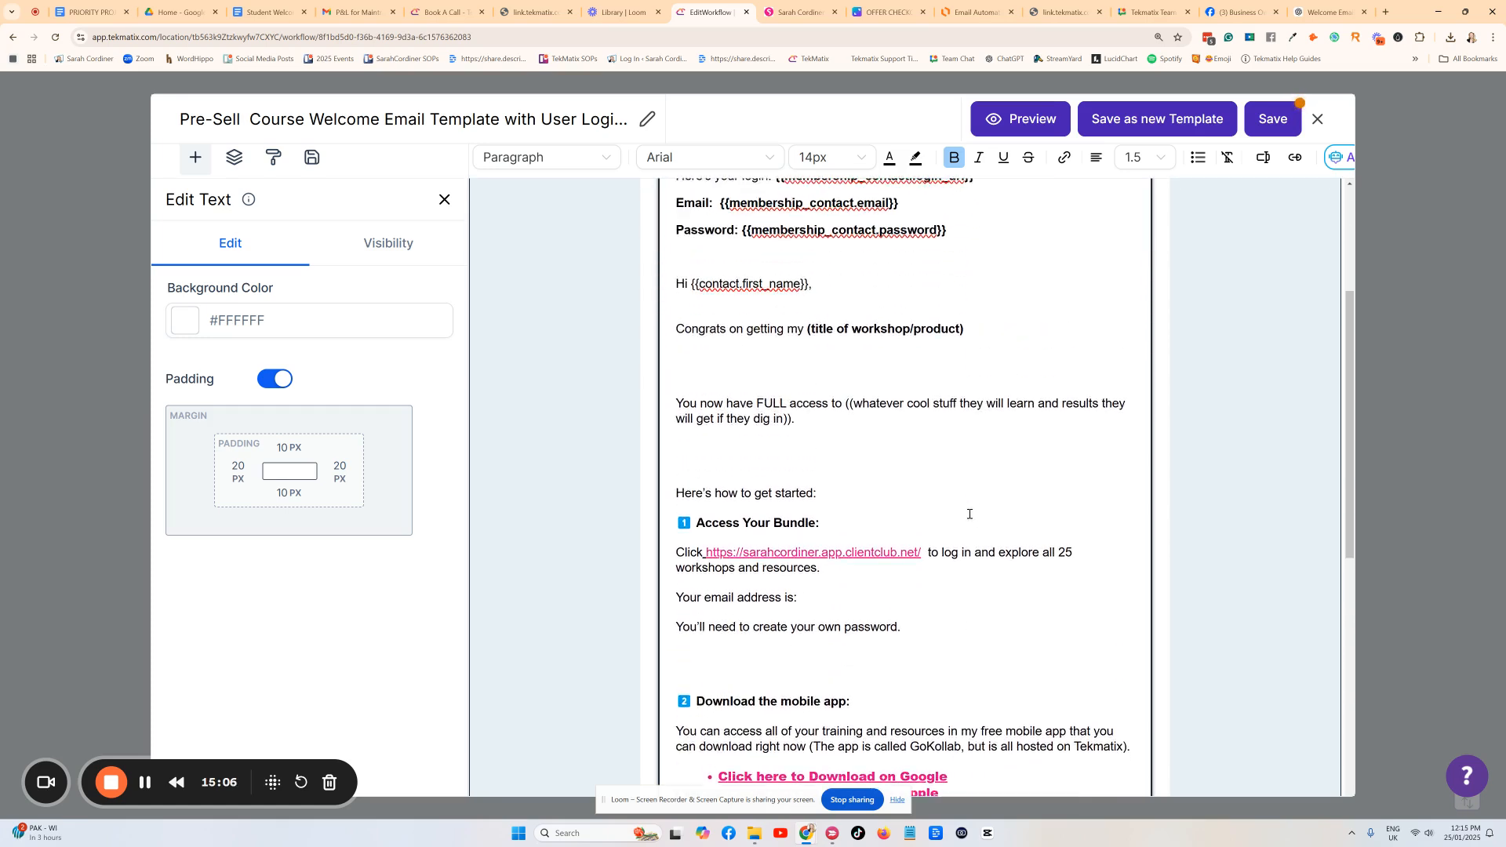
pyautogui.moveTo(947, 355); pyautogui.dragTo(746, 353)
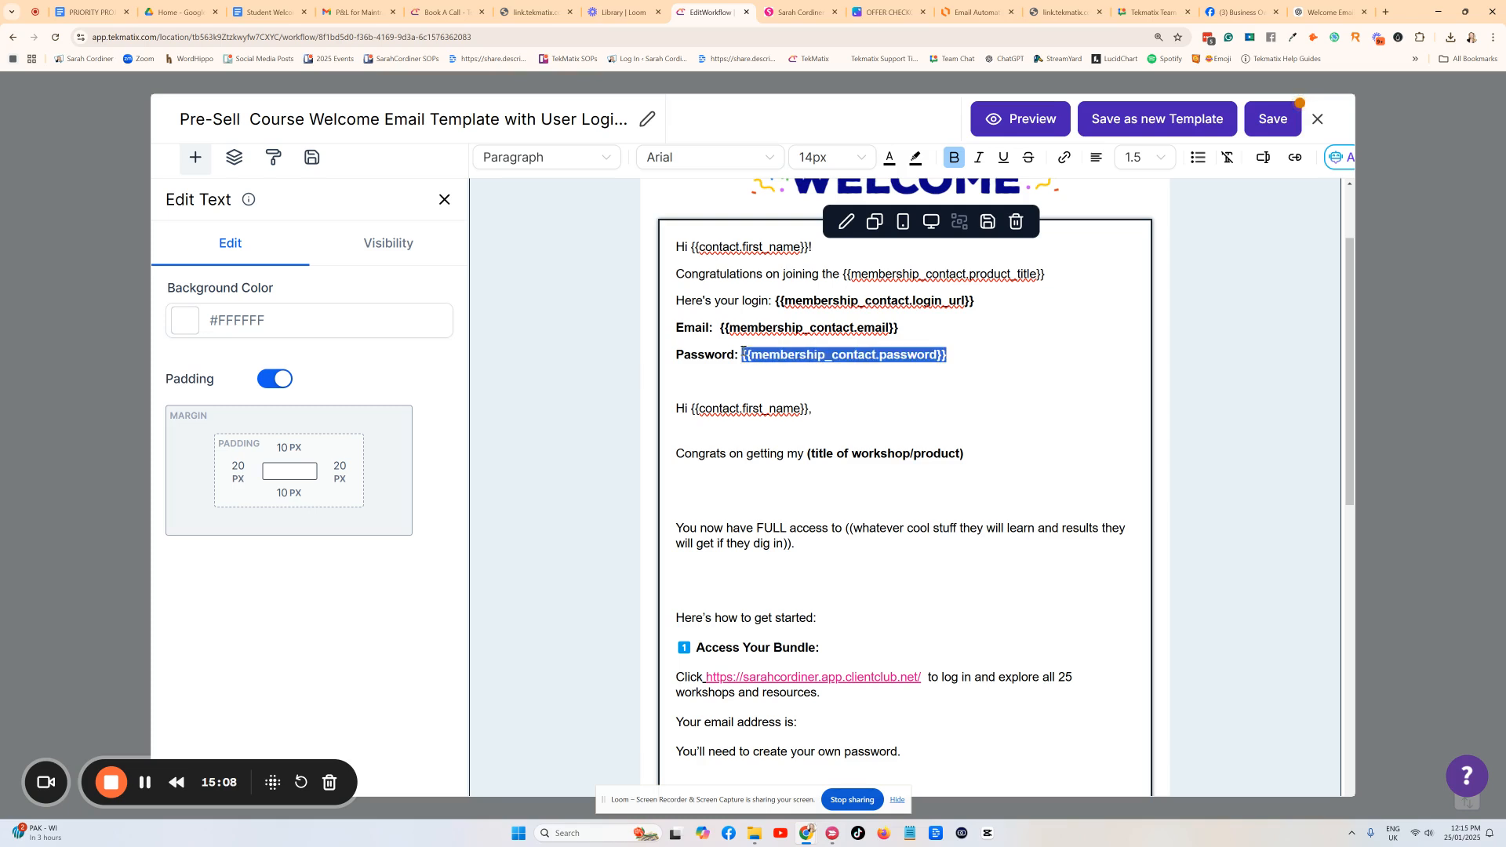
pyautogui.click(688, 383)
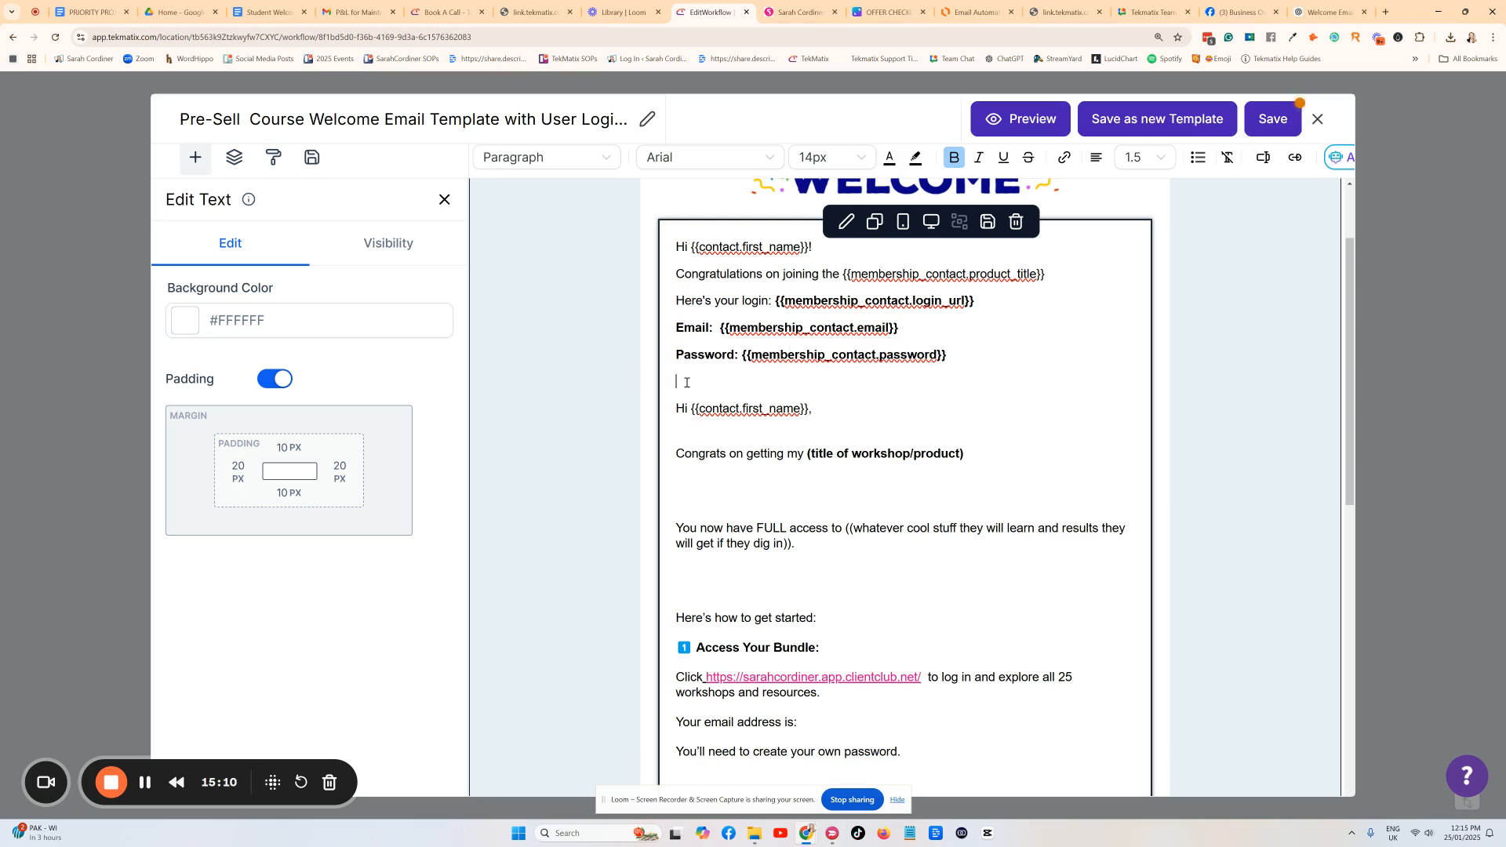
pyautogui.press('Return')
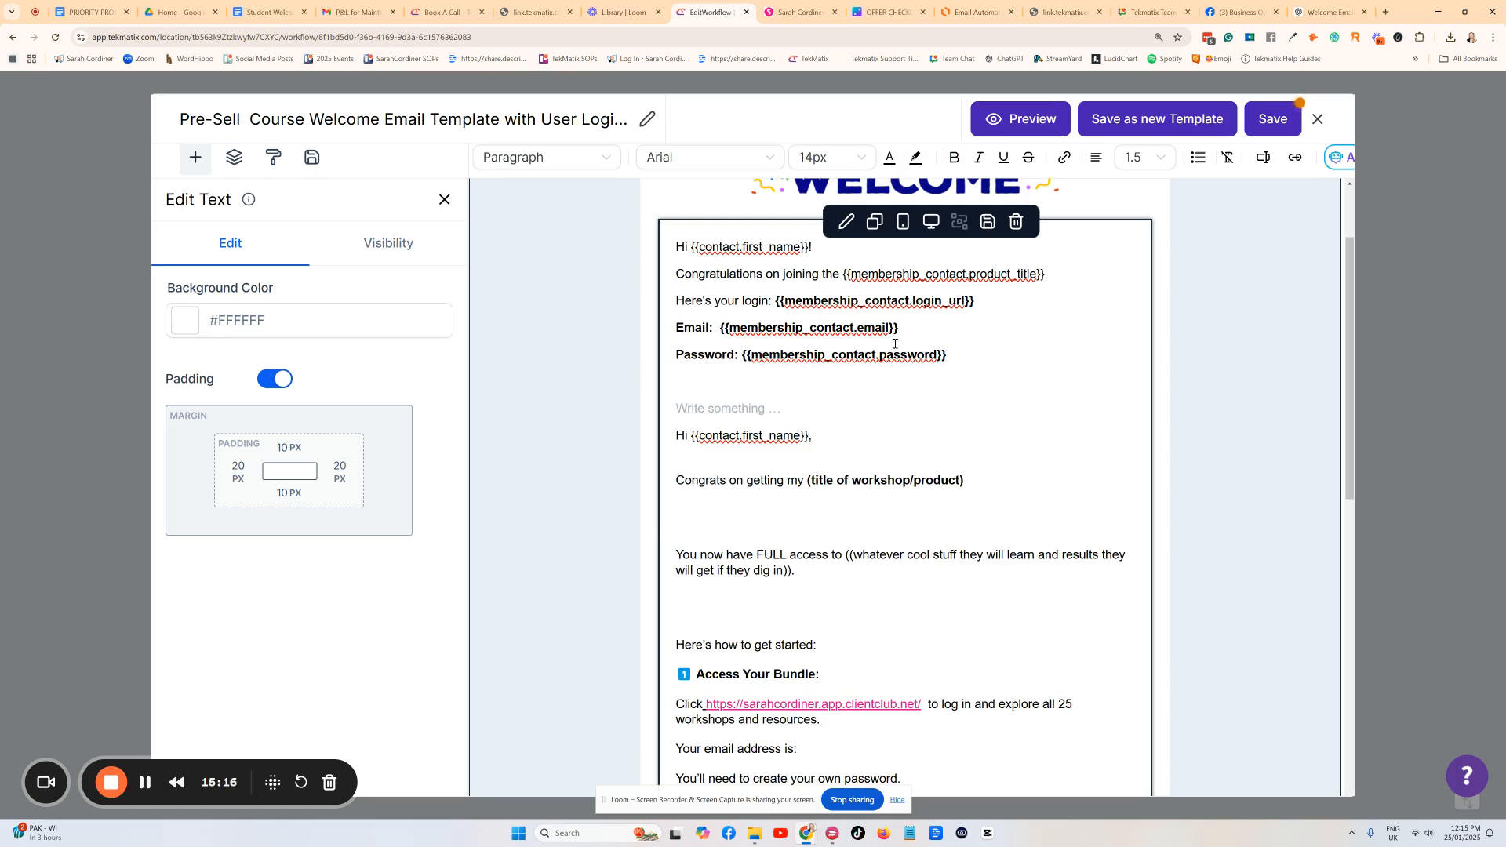
pyautogui.moveTo(975, 354); pyautogui.dragTo(744, 356)
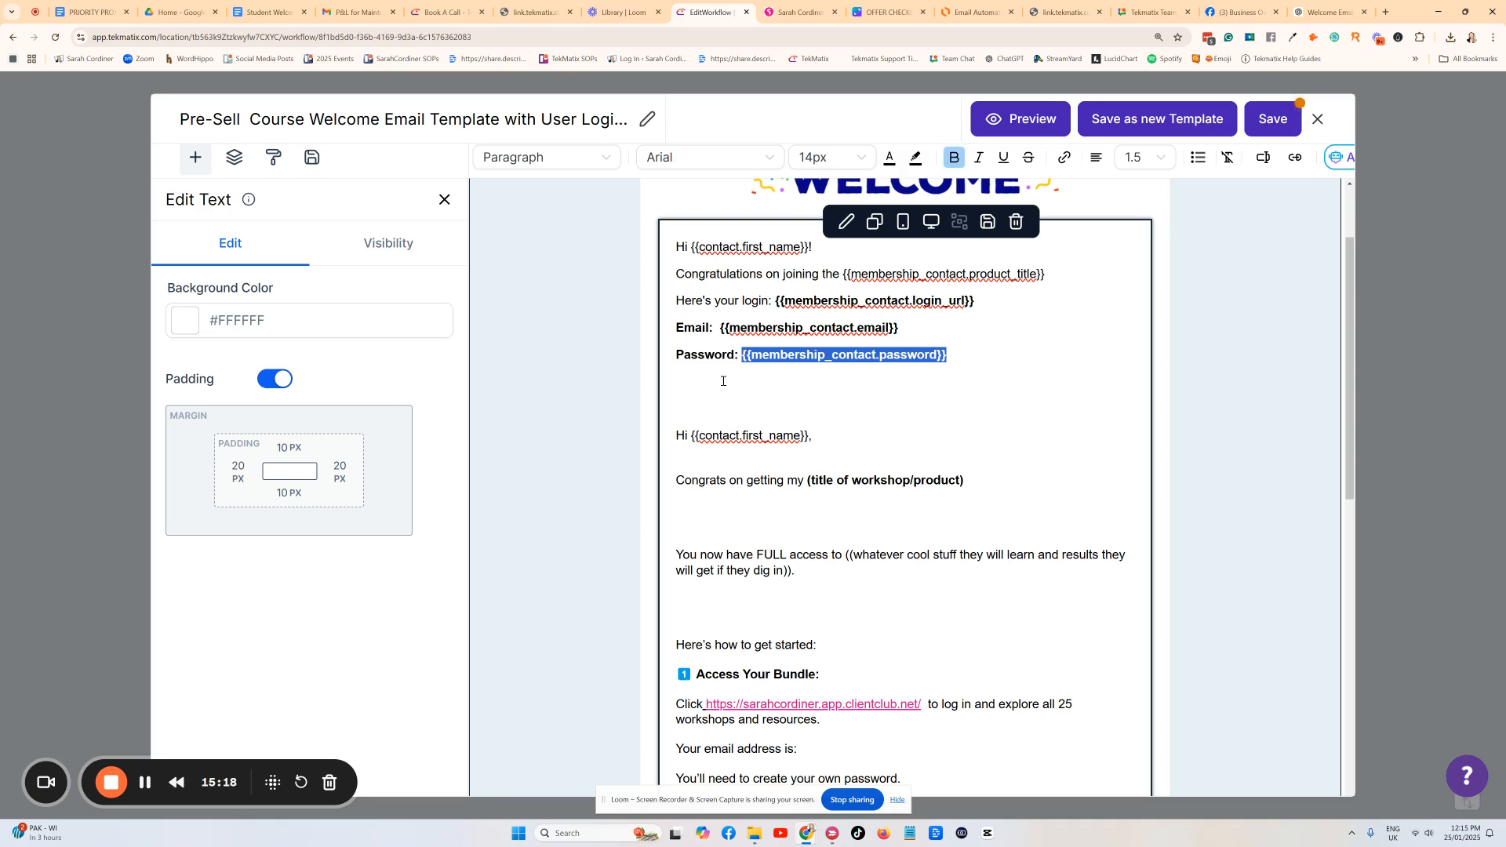
pyautogui.click(723, 382)
# Browse the Membership Contacts values for the Password line, closing the list without inserting.
pyautogui.scroll(1, 961, 387)
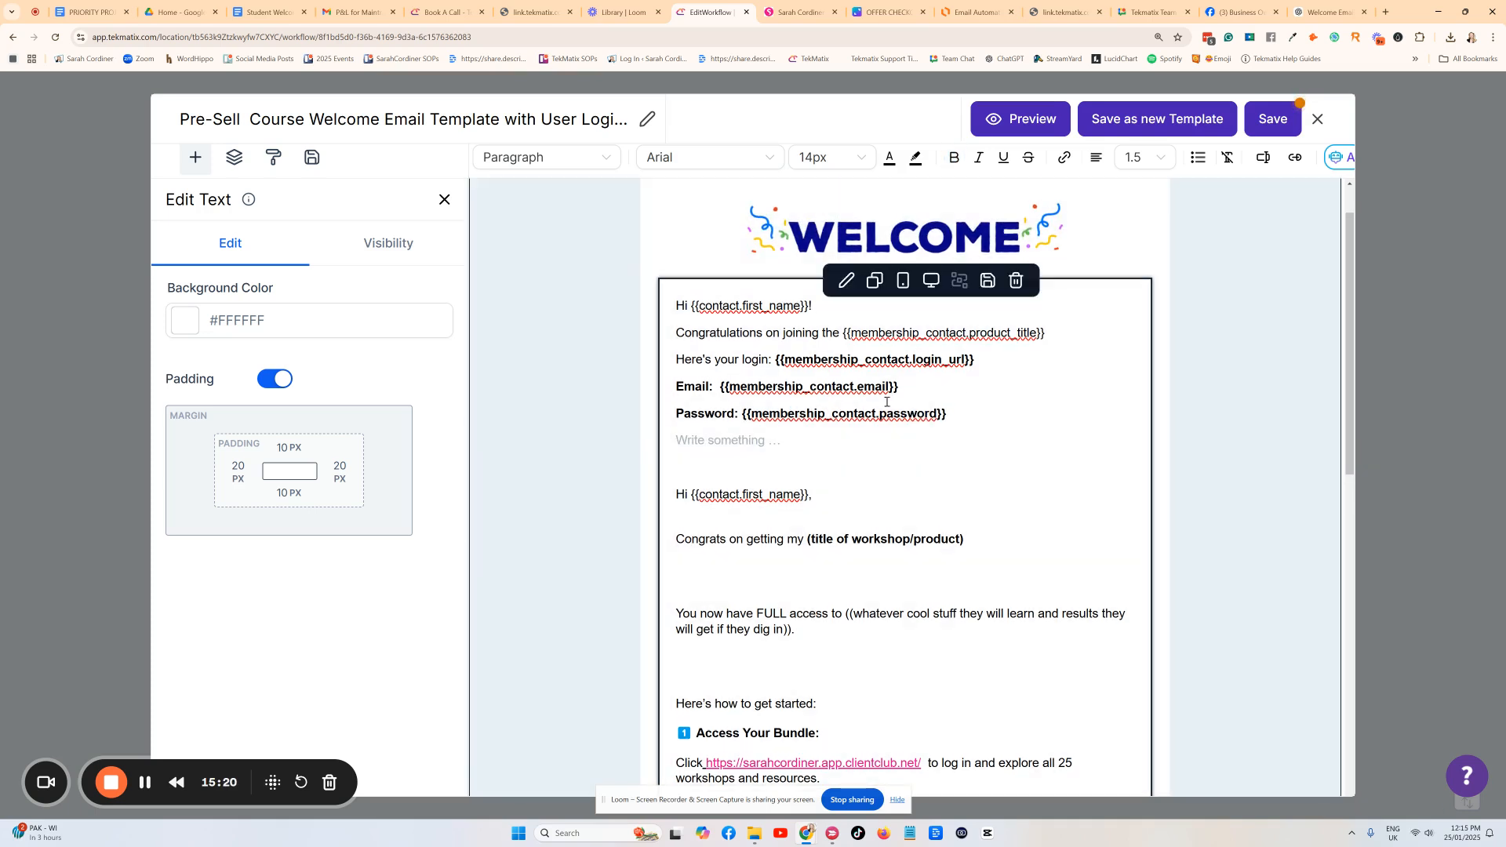
pyautogui.click(1041, 406)
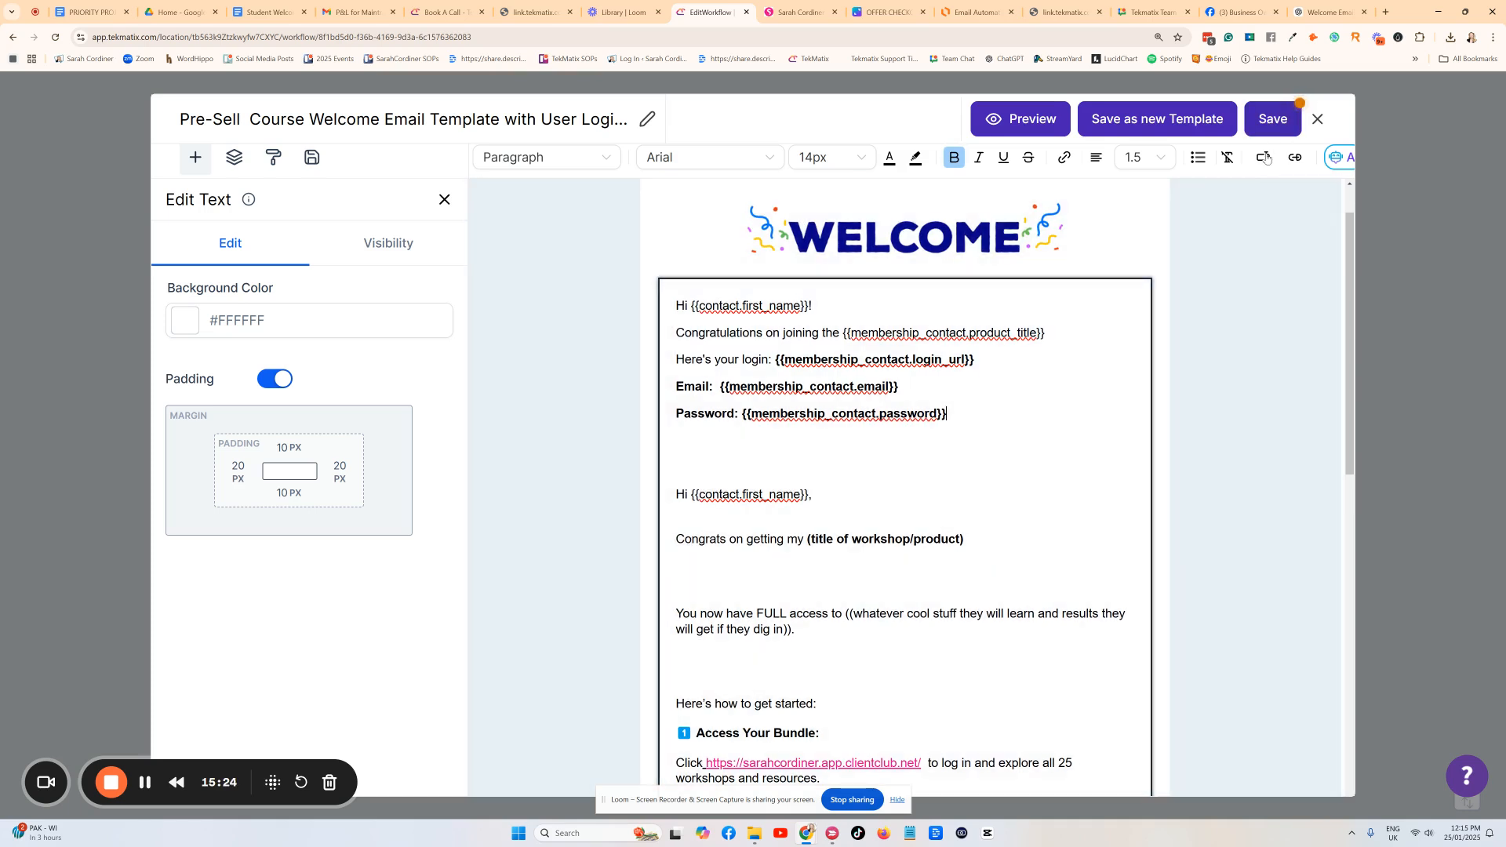
pyautogui.click(1263, 157)
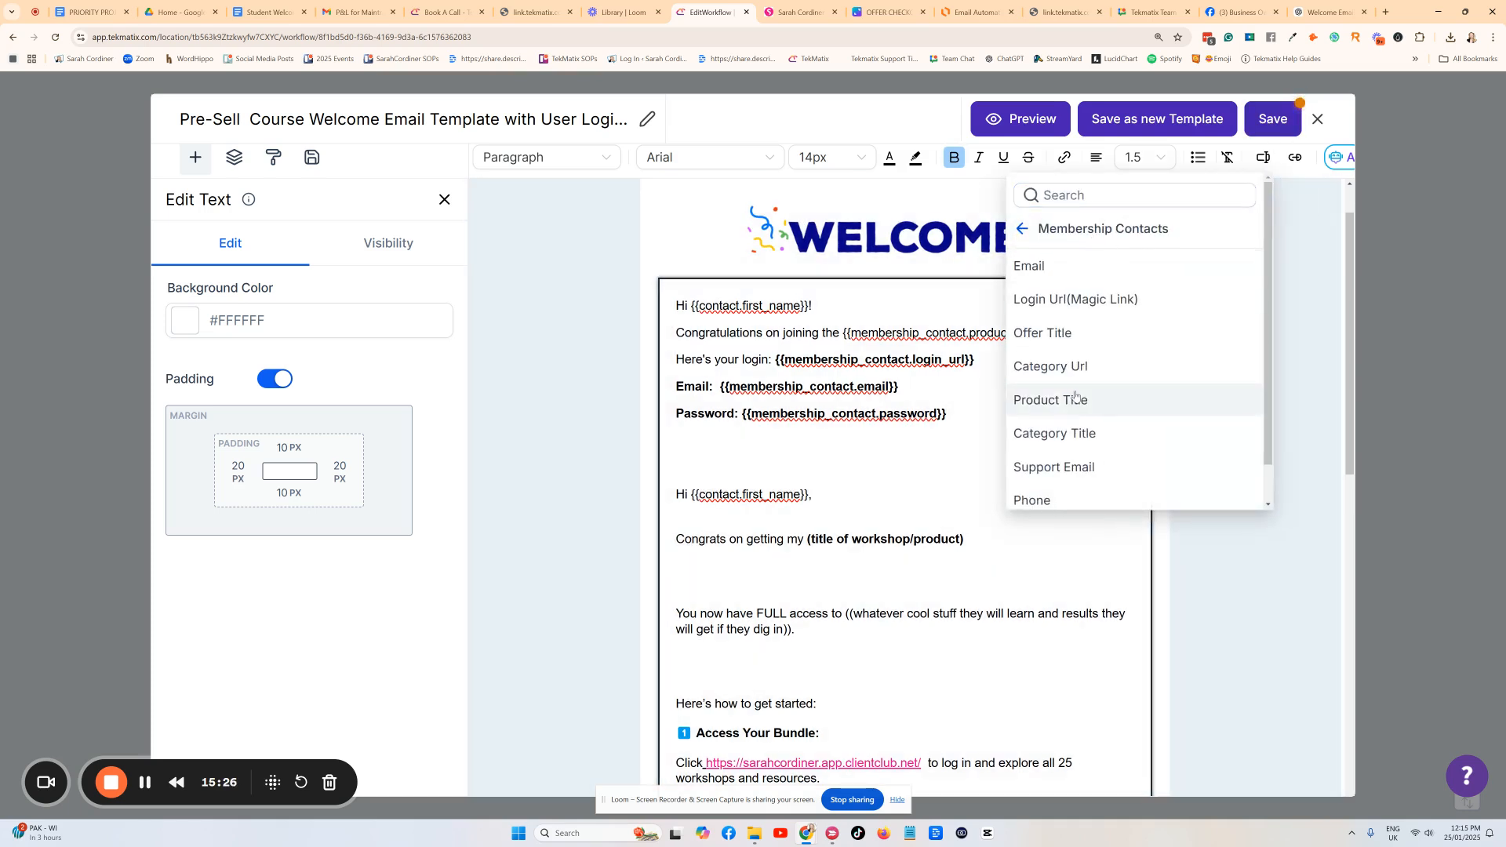
pyautogui.scroll(-1, 1081, 400)
pyautogui.scroll(1, 1083, 392)
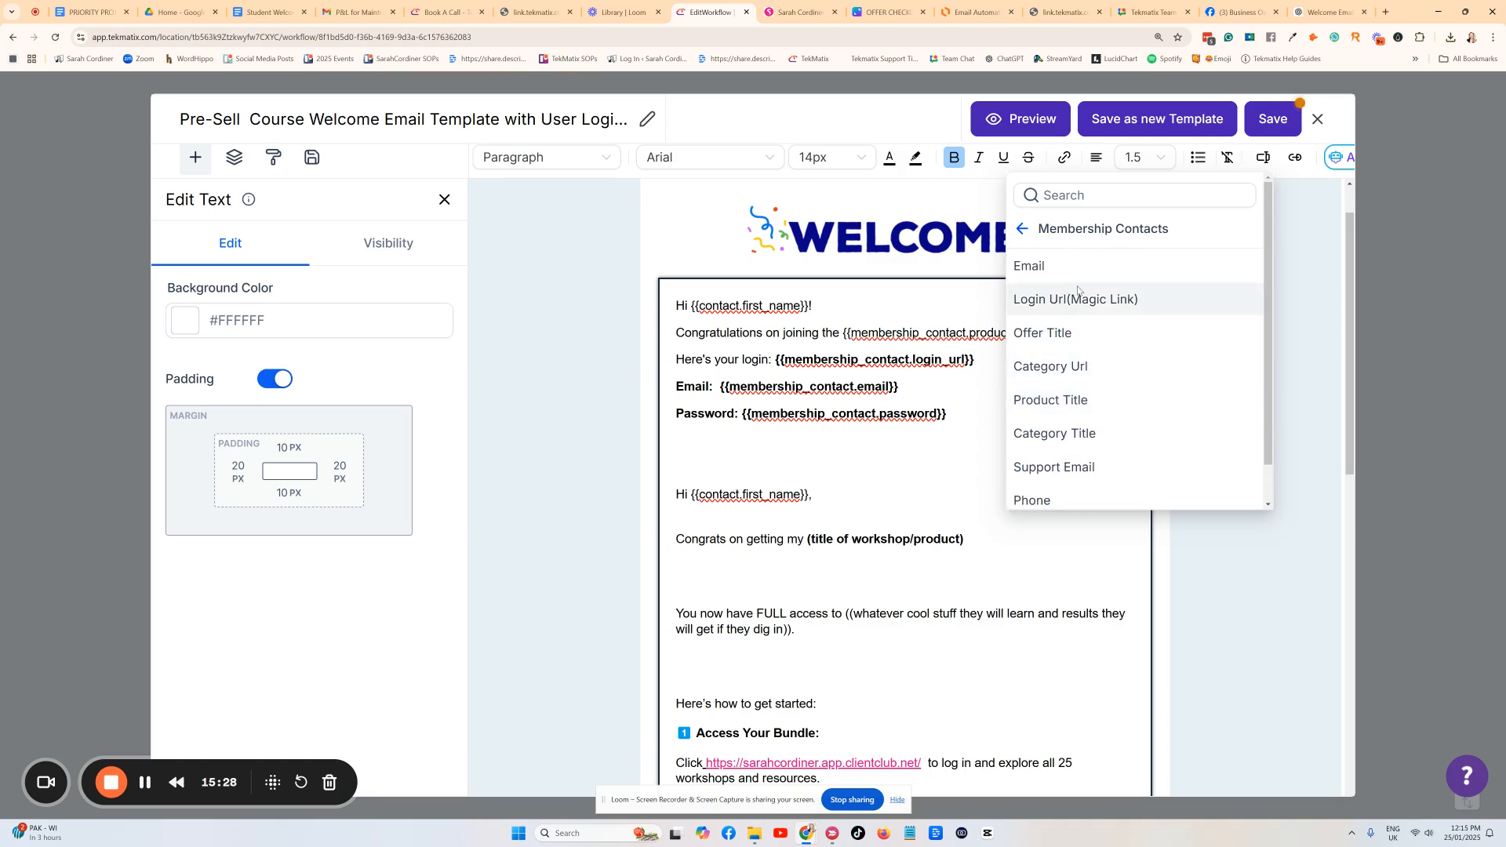
pyautogui.scroll(-1, 1081, 313)
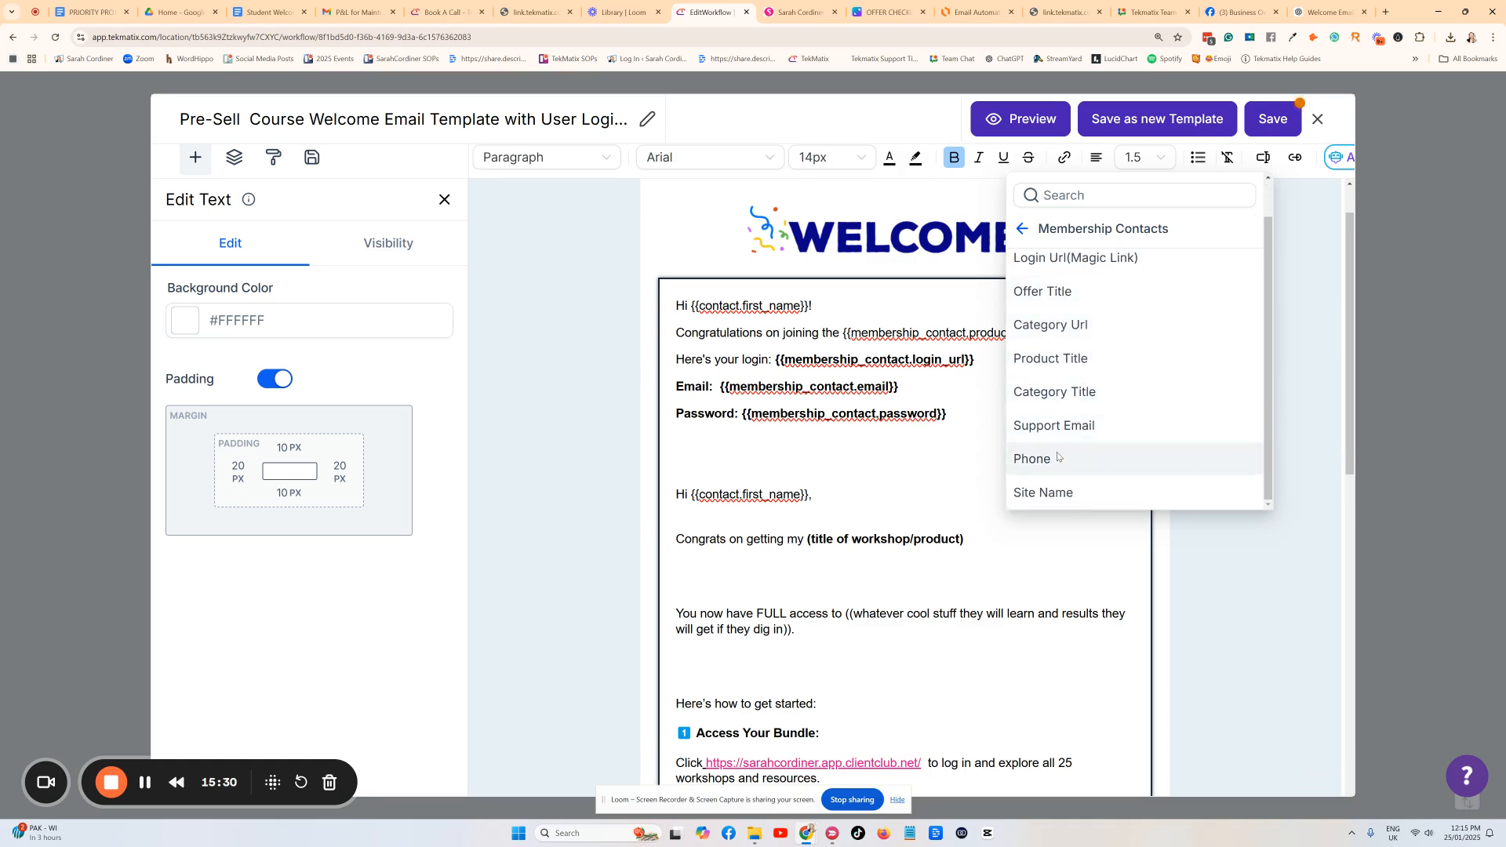
pyautogui.scroll(1, 1079, 451)
pyautogui.click(762, 468)
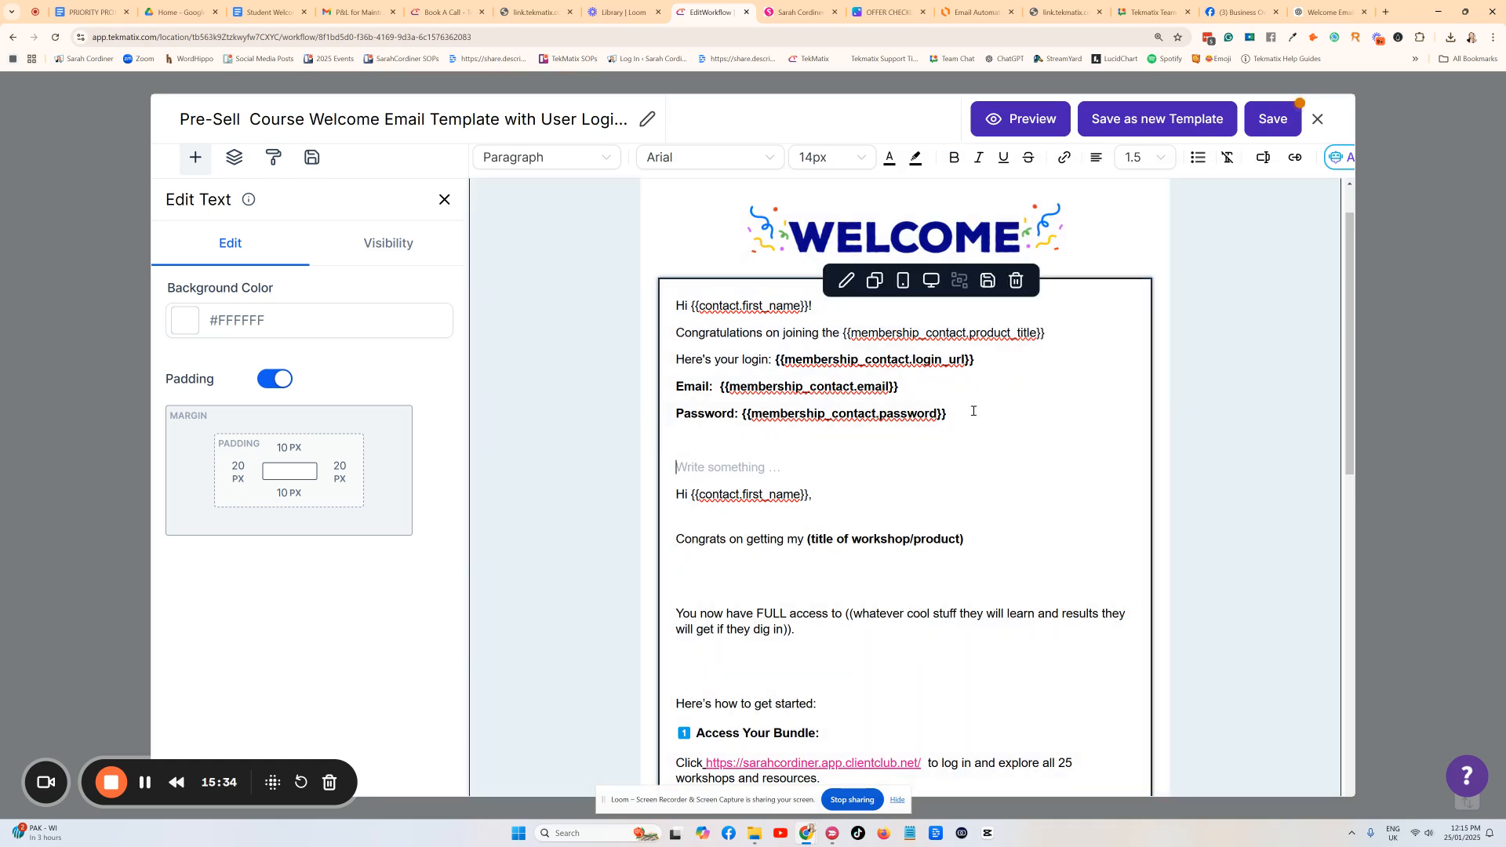
pyautogui.moveTo(974, 411); pyautogui.dragTo(745, 426)
pyautogui.click(762, 467)
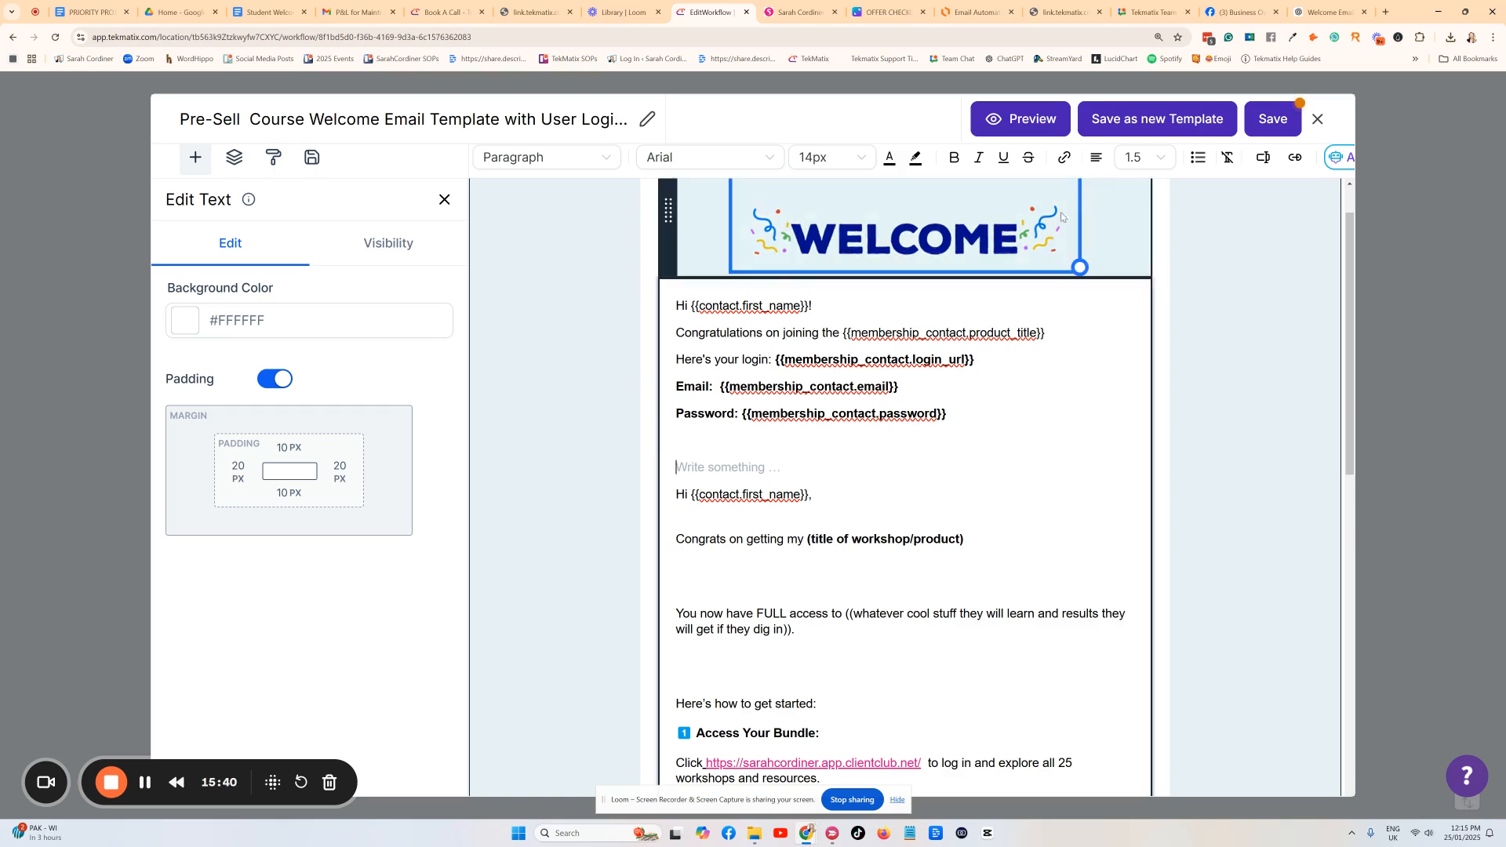
# Save the edited welcome email template and close the template editor.
pyautogui.click(1270, 120)
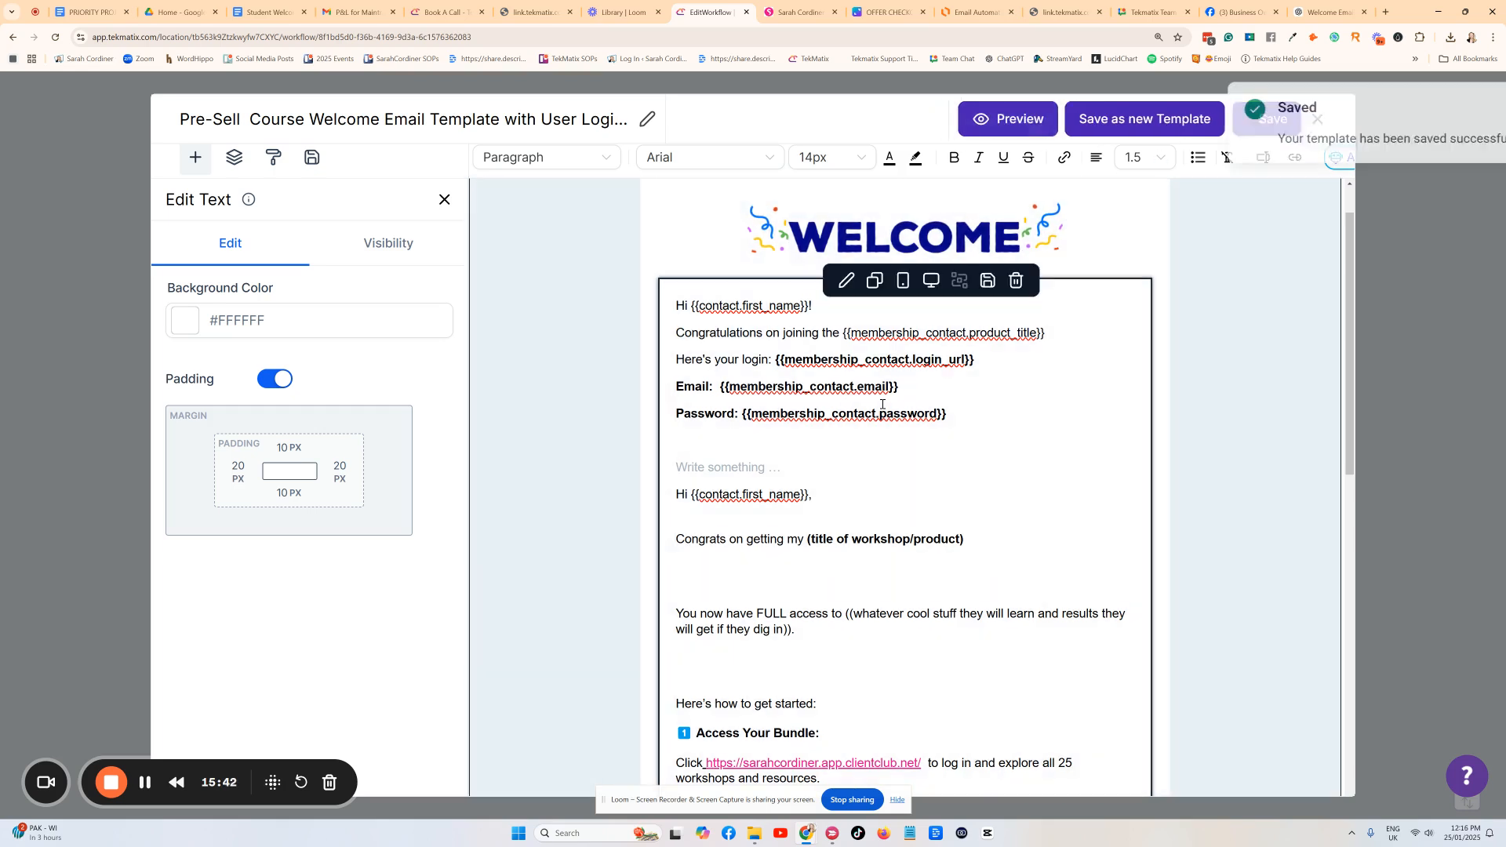
pyautogui.scroll(-5, 857, 369)
pyautogui.scroll(-4, 847, 376)
pyautogui.scroll(10, 837, 387)
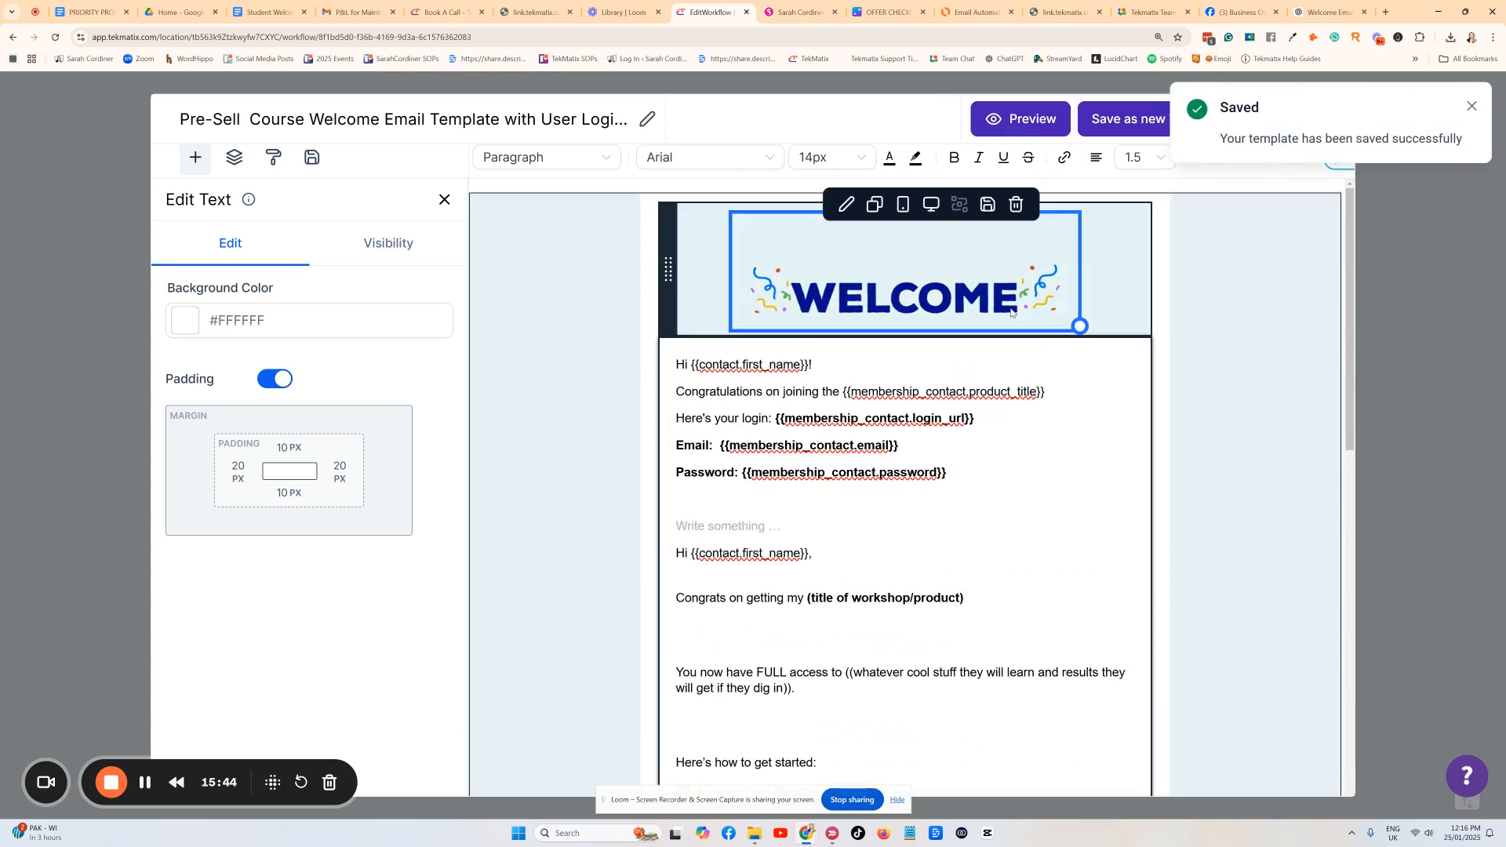
pyautogui.click(1471, 106)
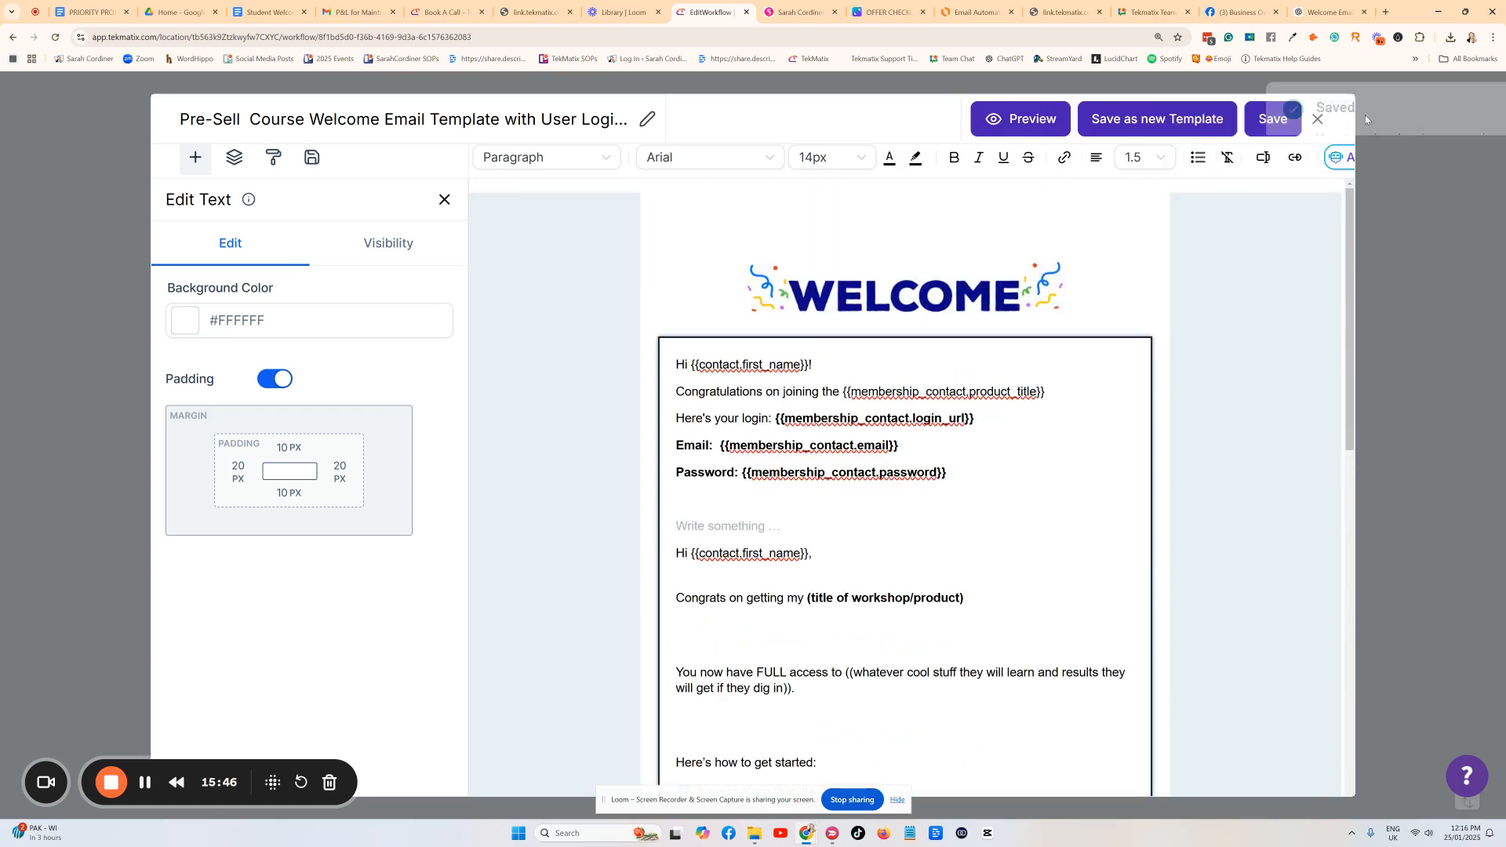
pyautogui.click(1318, 119)
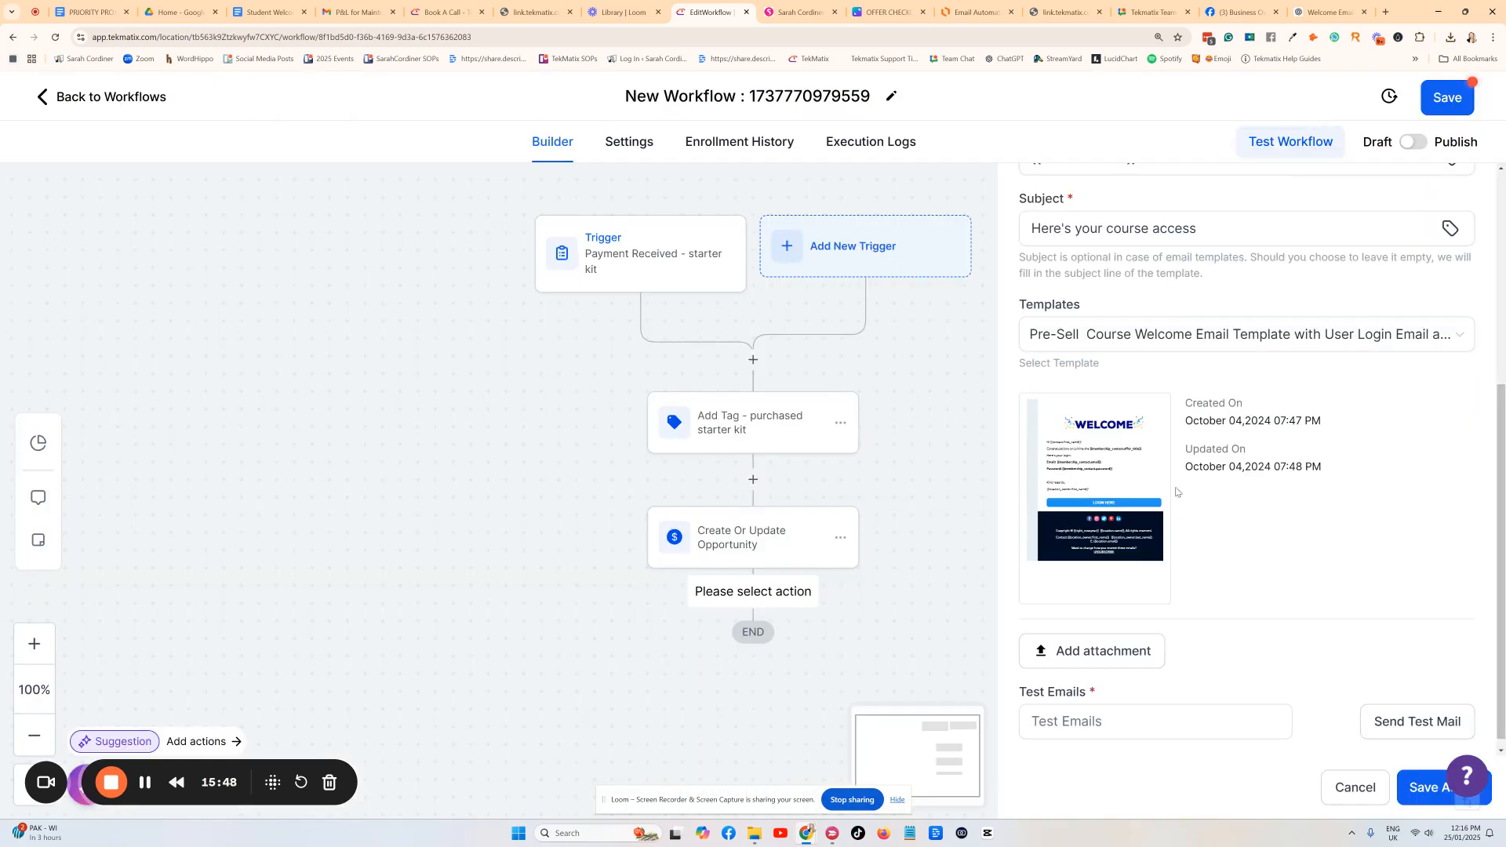
# Name the email action 'Email - welcome email with log in' and save it to the workflow.
pyautogui.scroll(5, 1094, 508)
pyautogui.click(1101, 343)
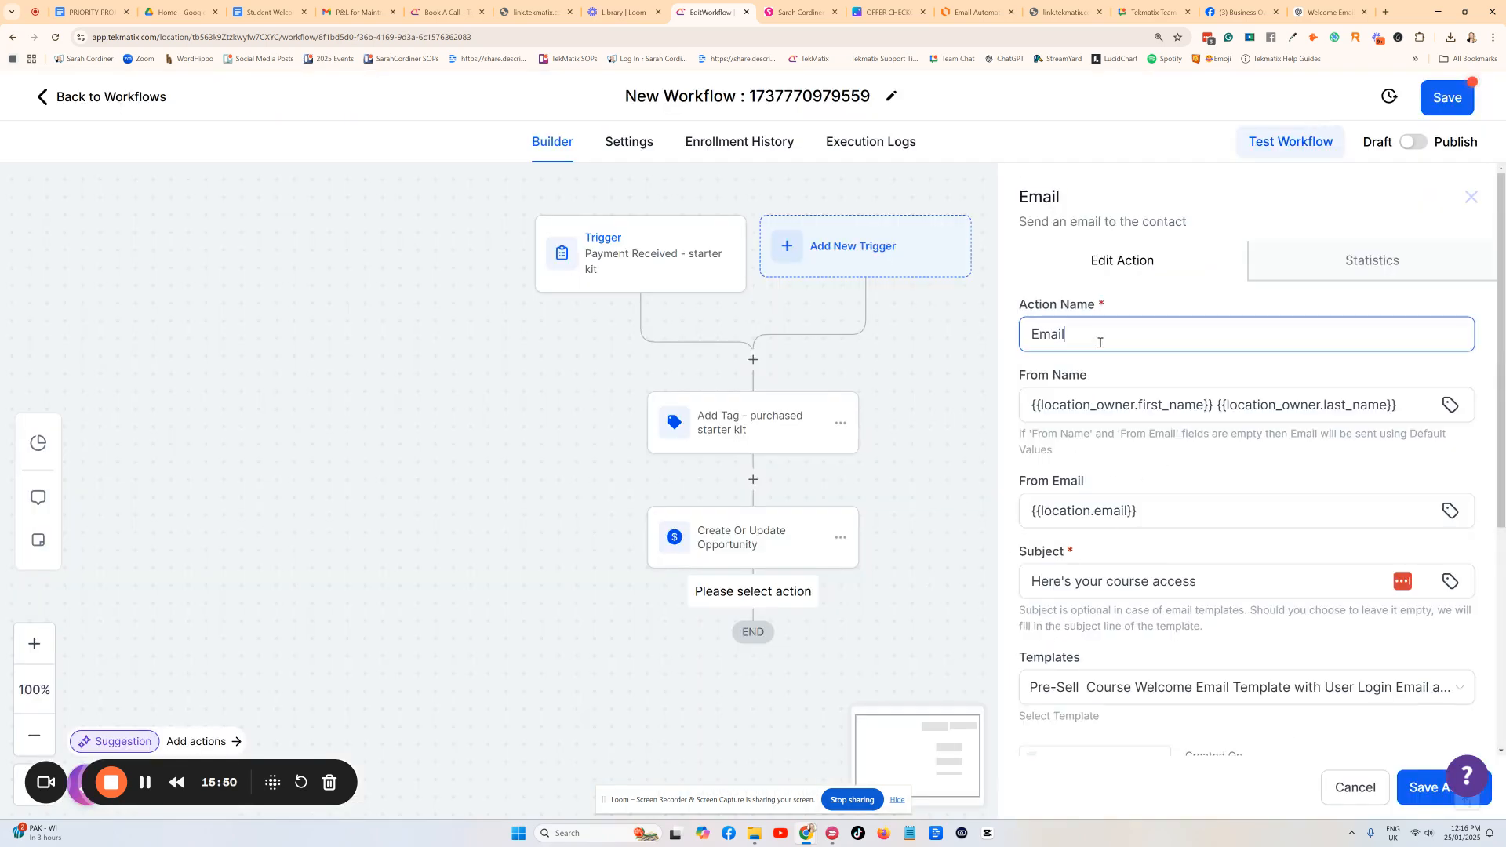
pyautogui.write('- welcome email with log un')
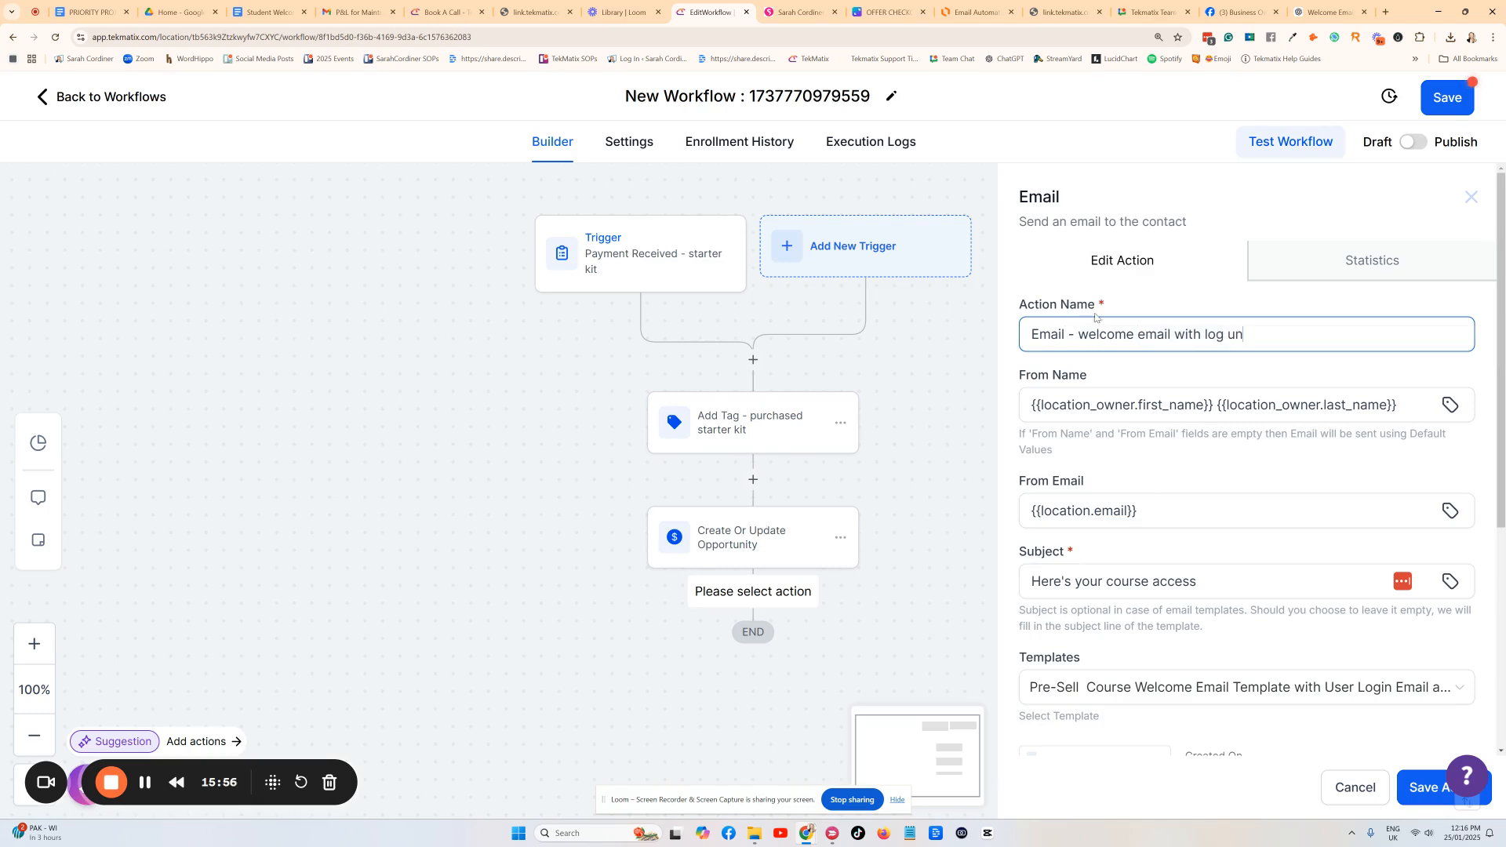
pyautogui.press('BackSpace')
pyautogui.press('BackSpace')
pyautogui.write('in')
pyautogui.scroll(-1, 1096, 166)
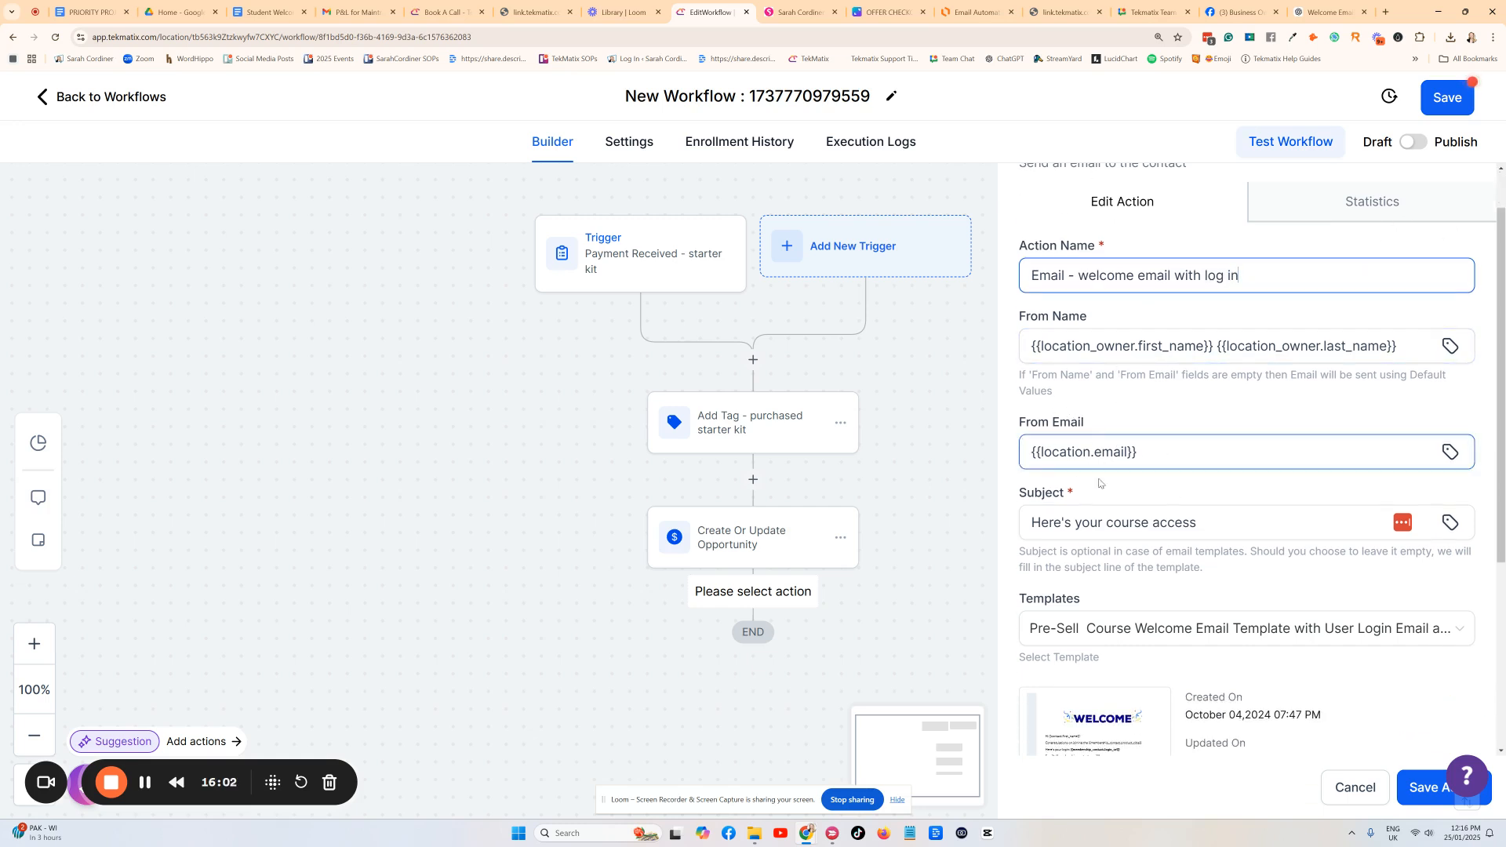
pyautogui.scroll(-2, 1107, 439)
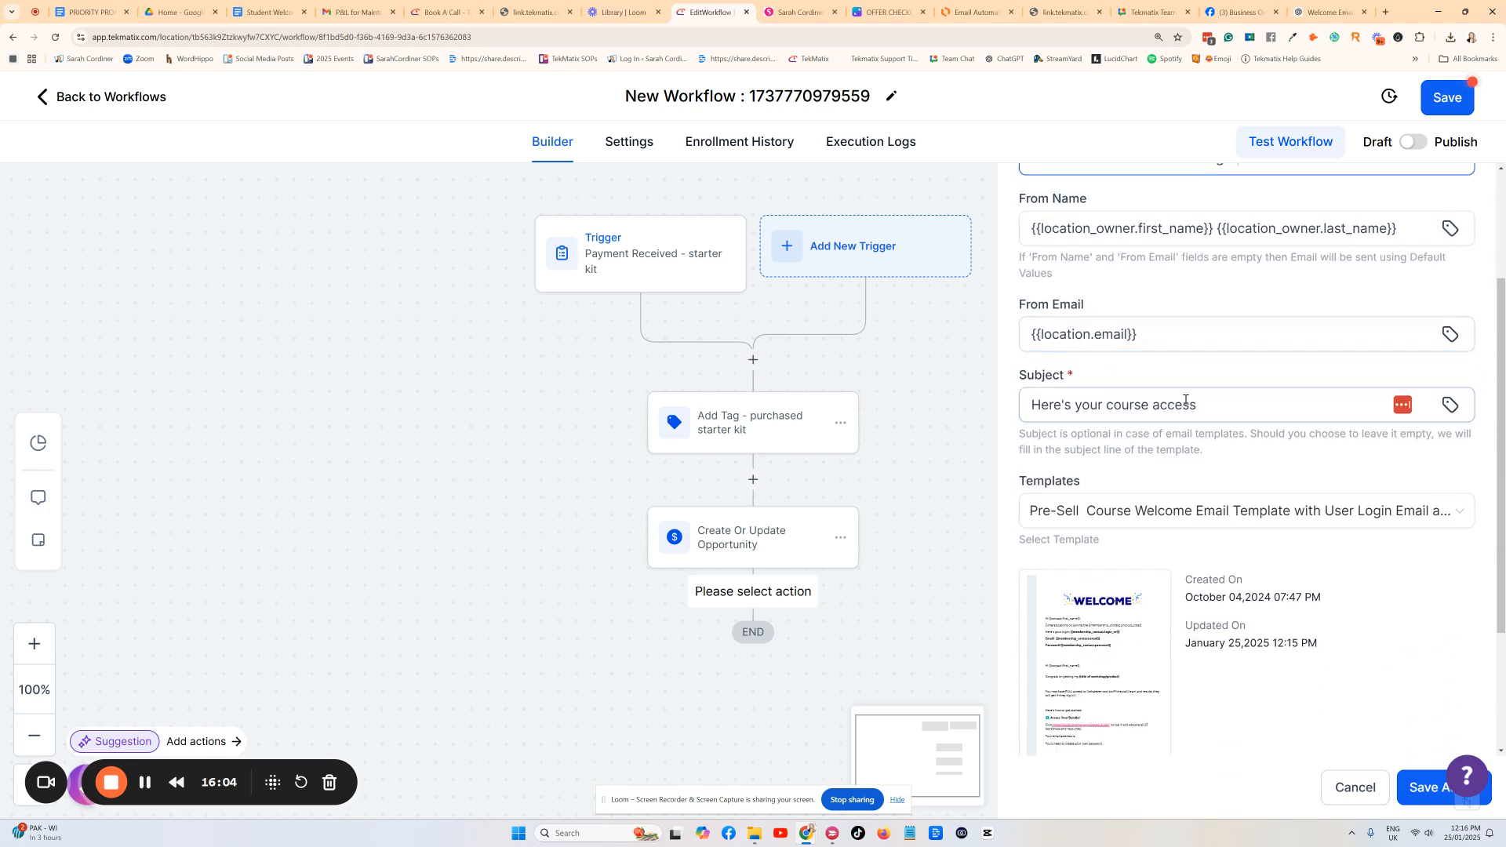
pyautogui.click(1250, 416)
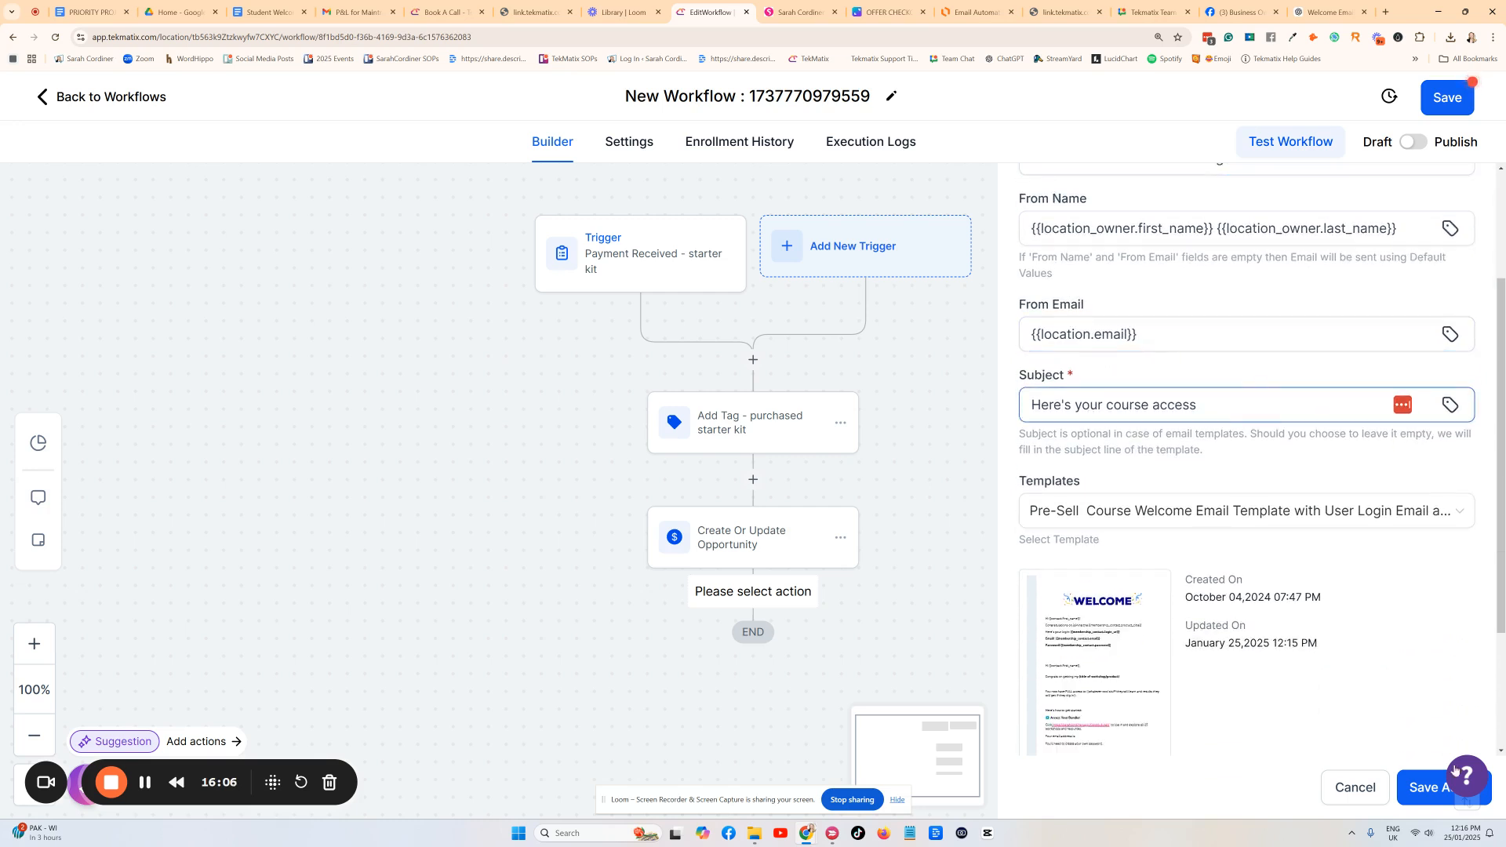
pyautogui.click(1431, 787)
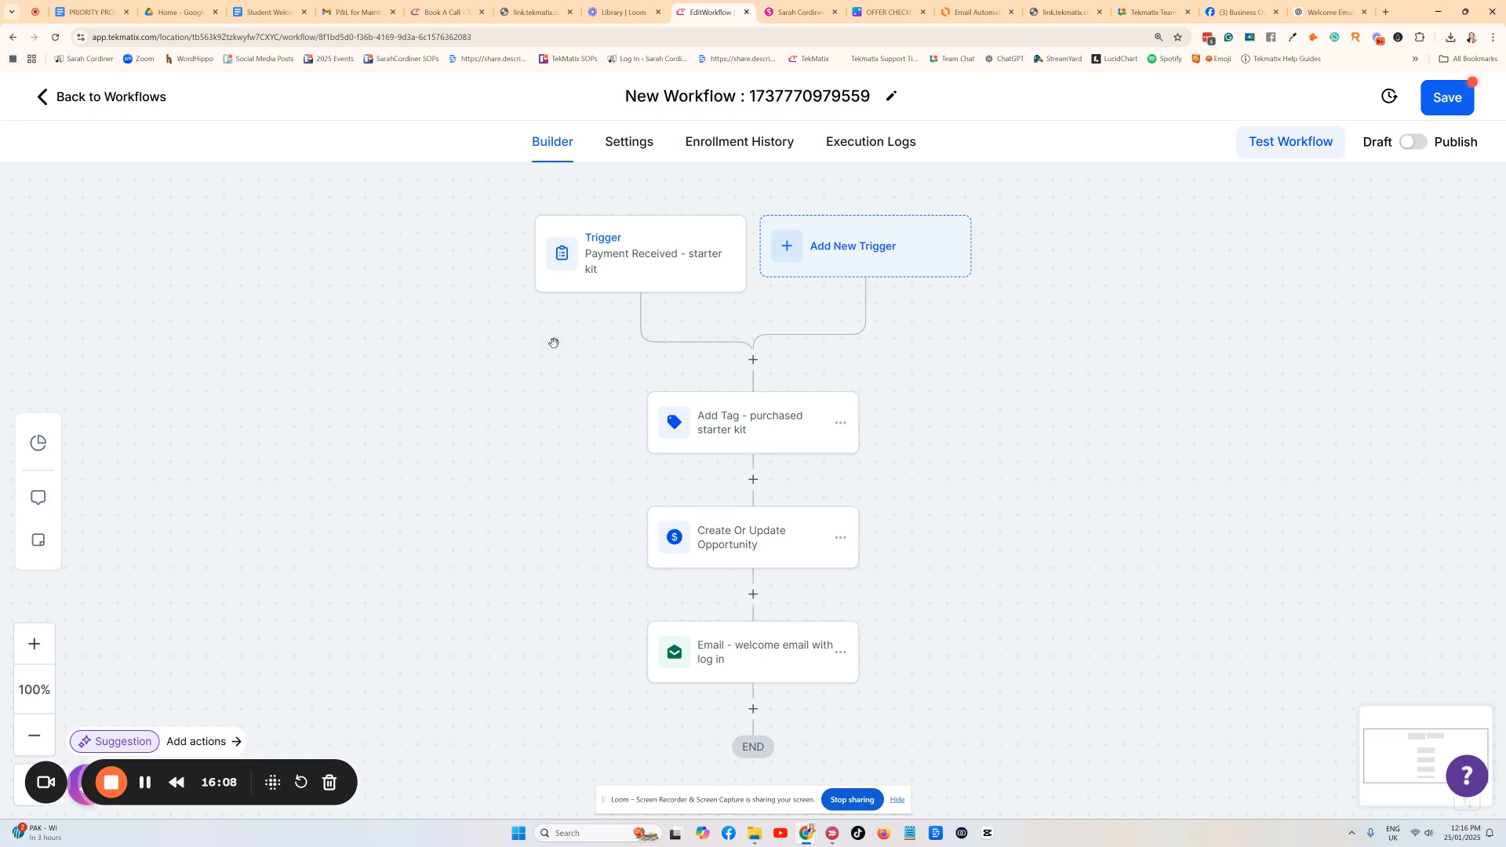
# Replace the workflow title with 'Starter Kit $100 - Purchased'.
pyautogui.click(813, 89)
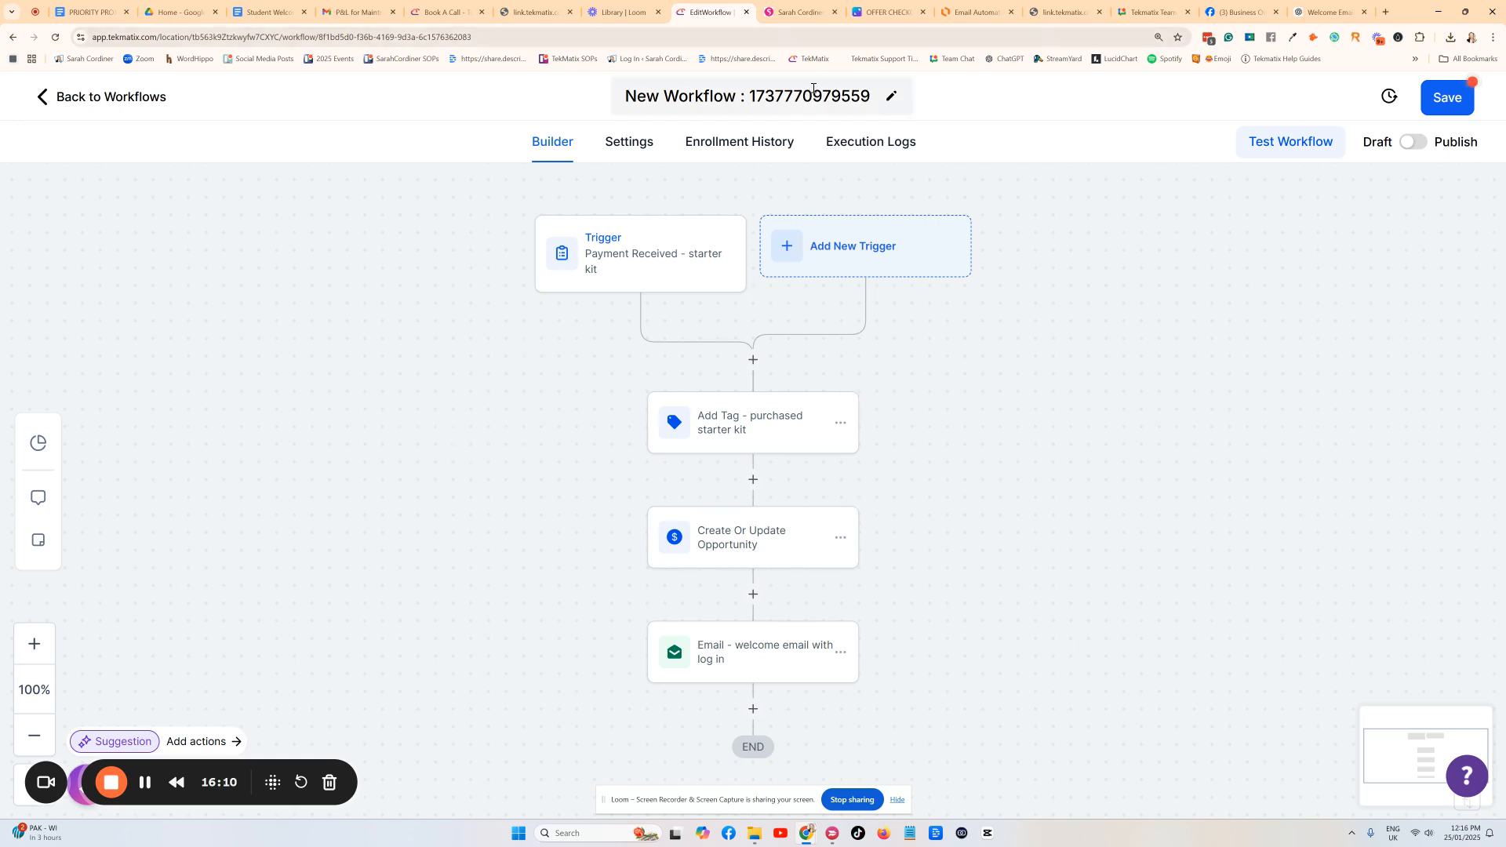
pyautogui.hotkey('ctrl', 'a')
pyautogui.press('BackSpace')
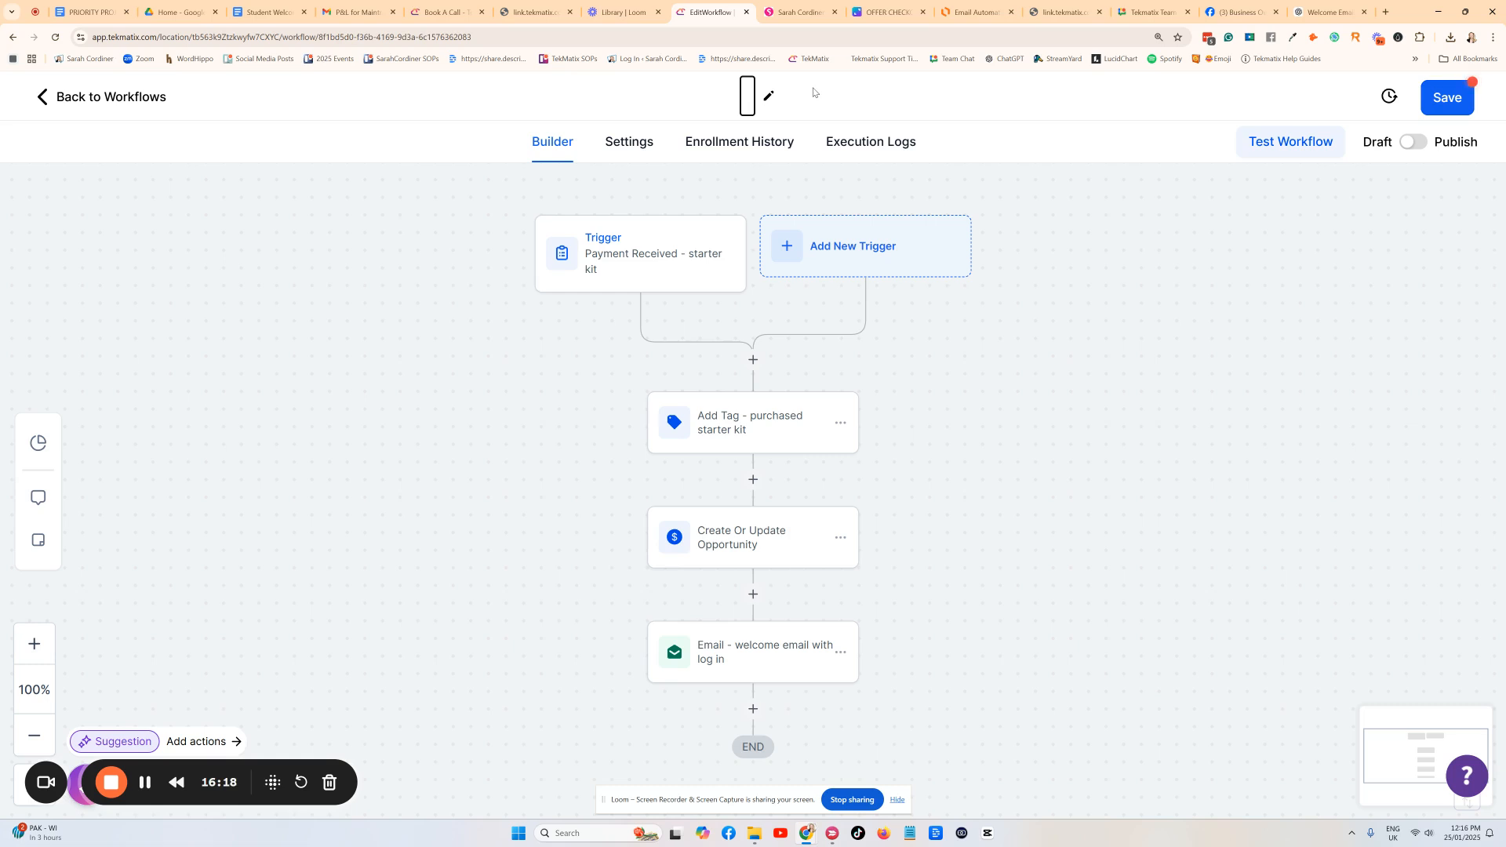
pyautogui.write('B')
pyautogui.press('BackSpace')
pyautogui.write('Starter Kit')
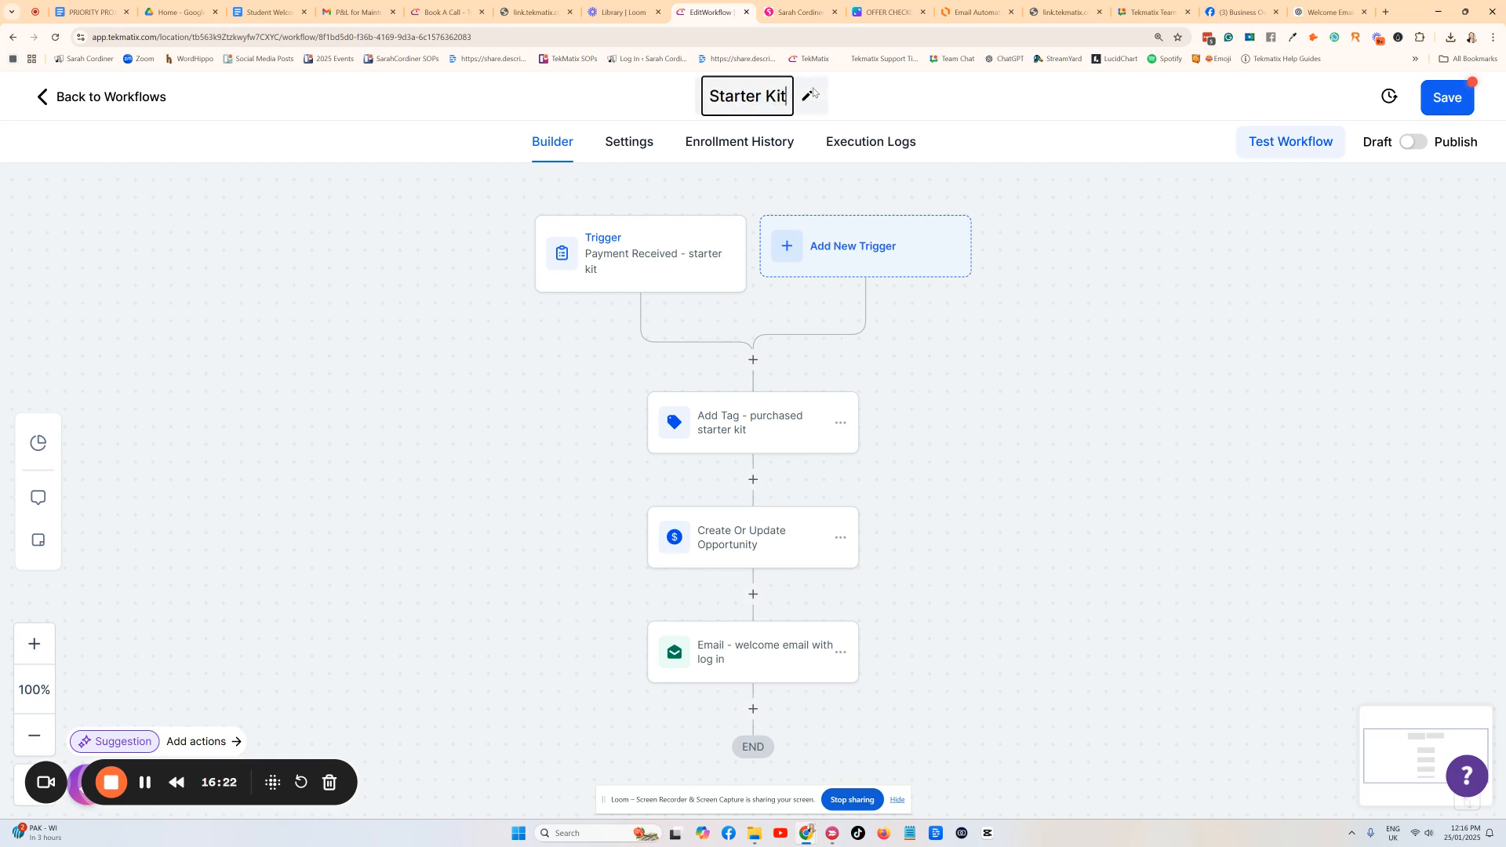
pyautogui.write(' $100')
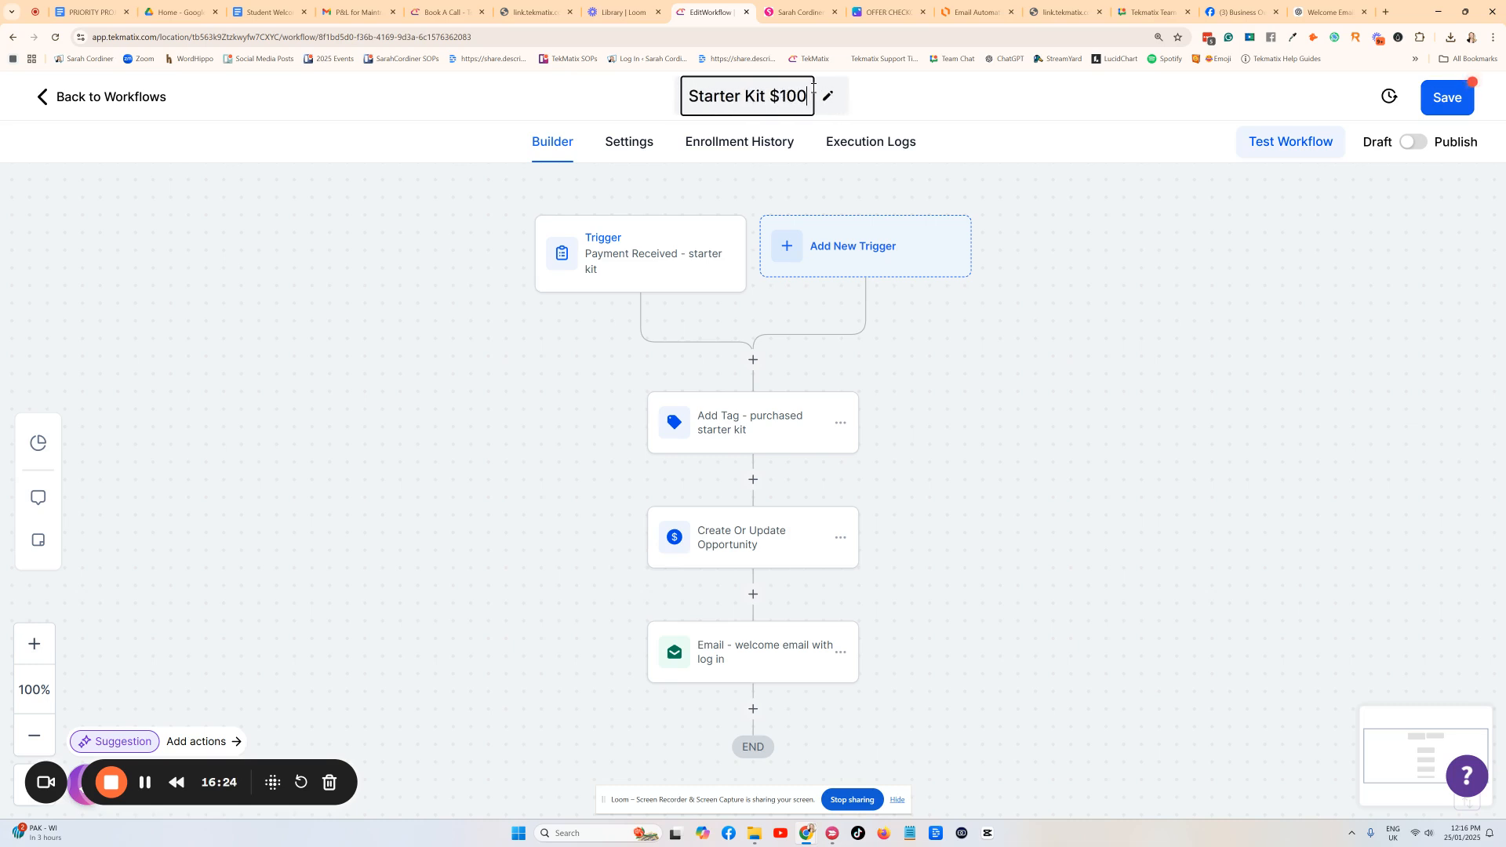
pyautogui.write(' -')
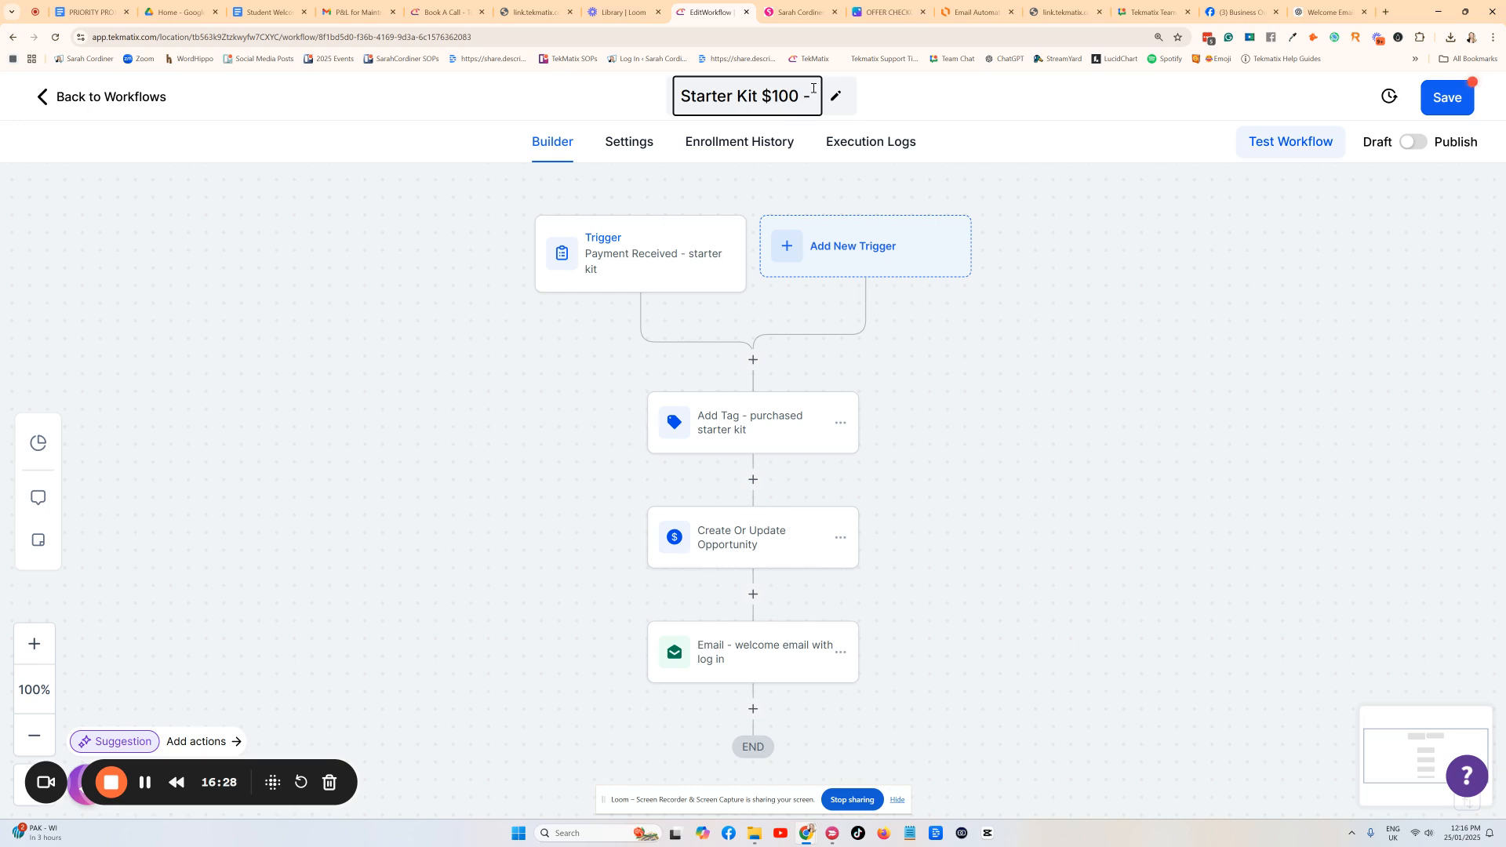
pyautogui.write(' Auto')
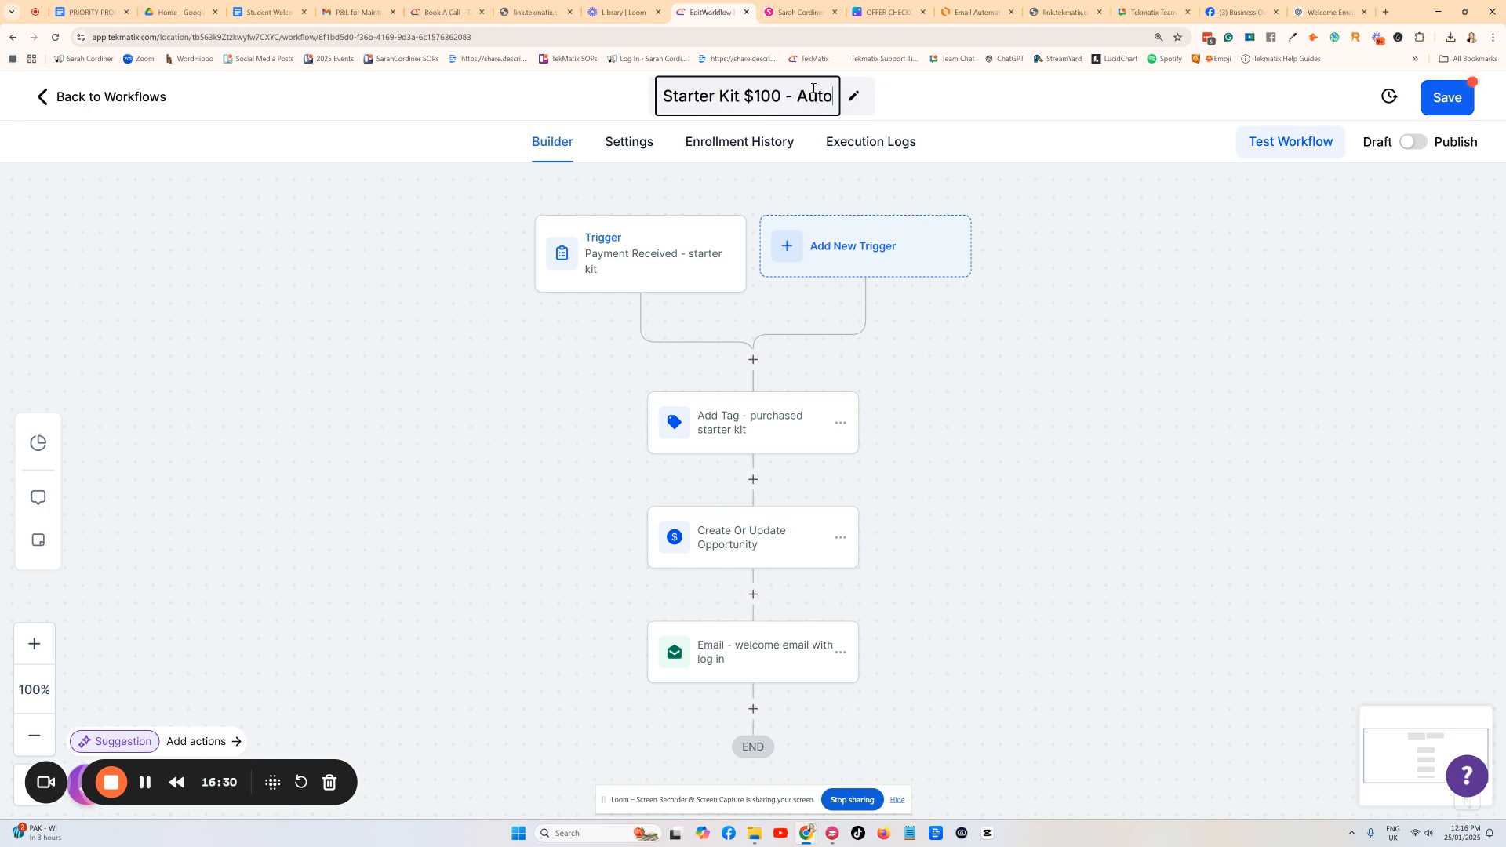
pyautogui.press('BackSpace')
pyautogui.press('BackSpace')
pyautogui.press('BackSpace')
pyautogui.press('BackSpace')
pyautogui.write('Purchased')
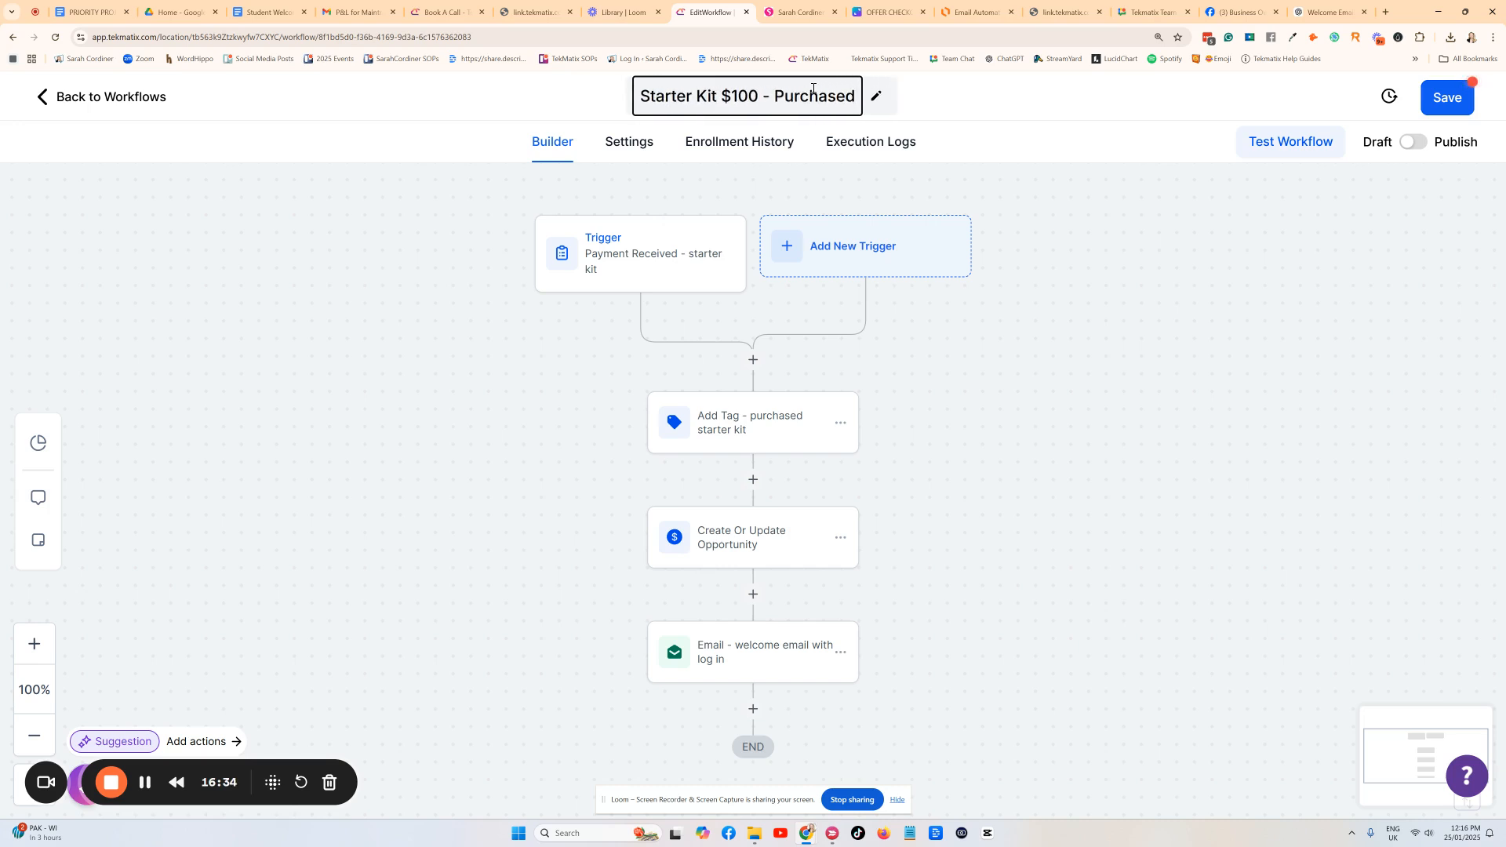
pyautogui.click(1073, 160)
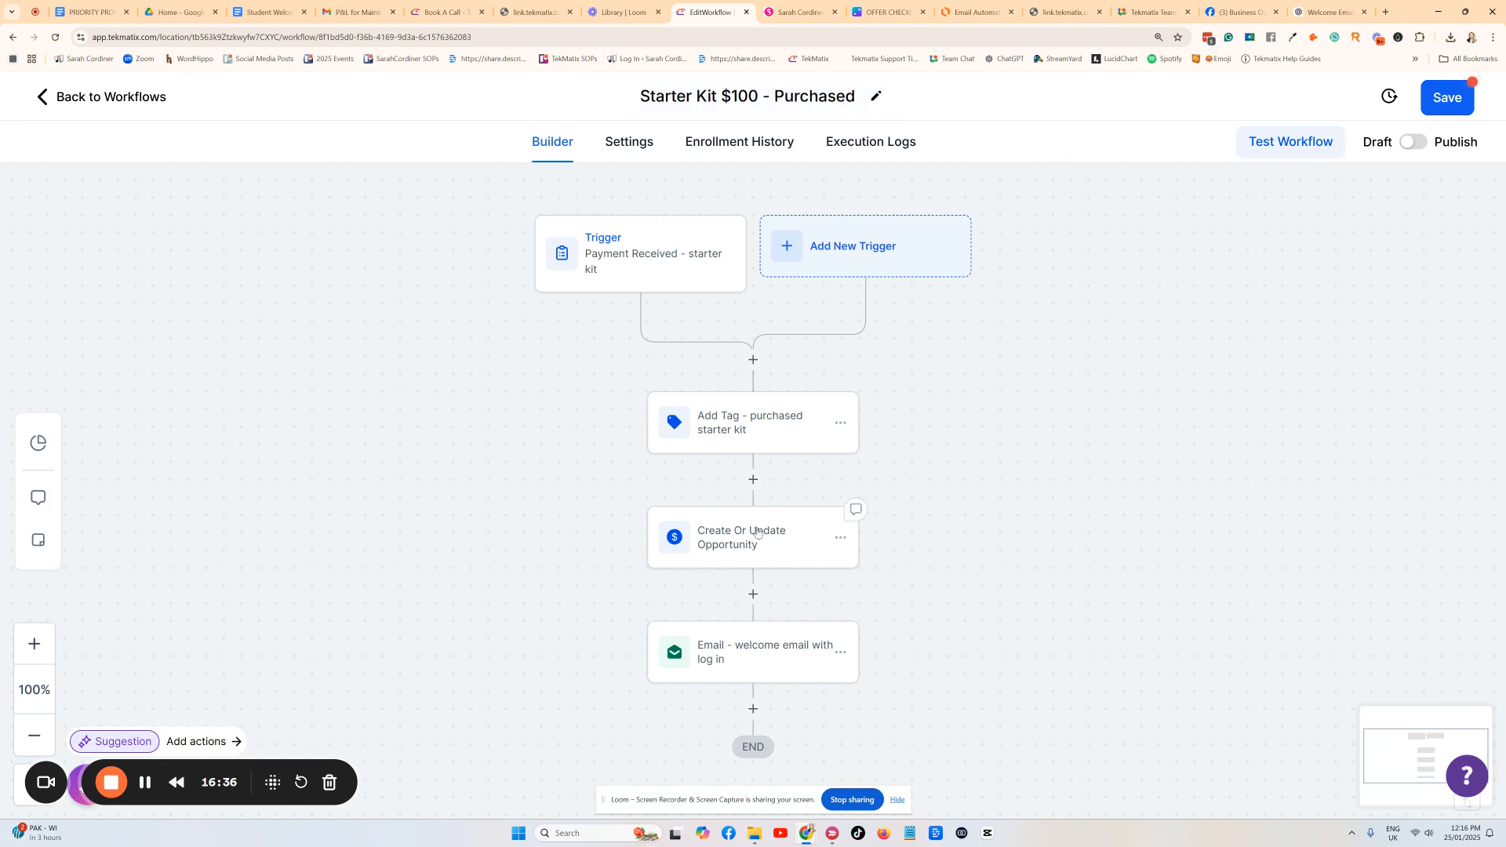
pyautogui.scroll(-1, 757, 533)
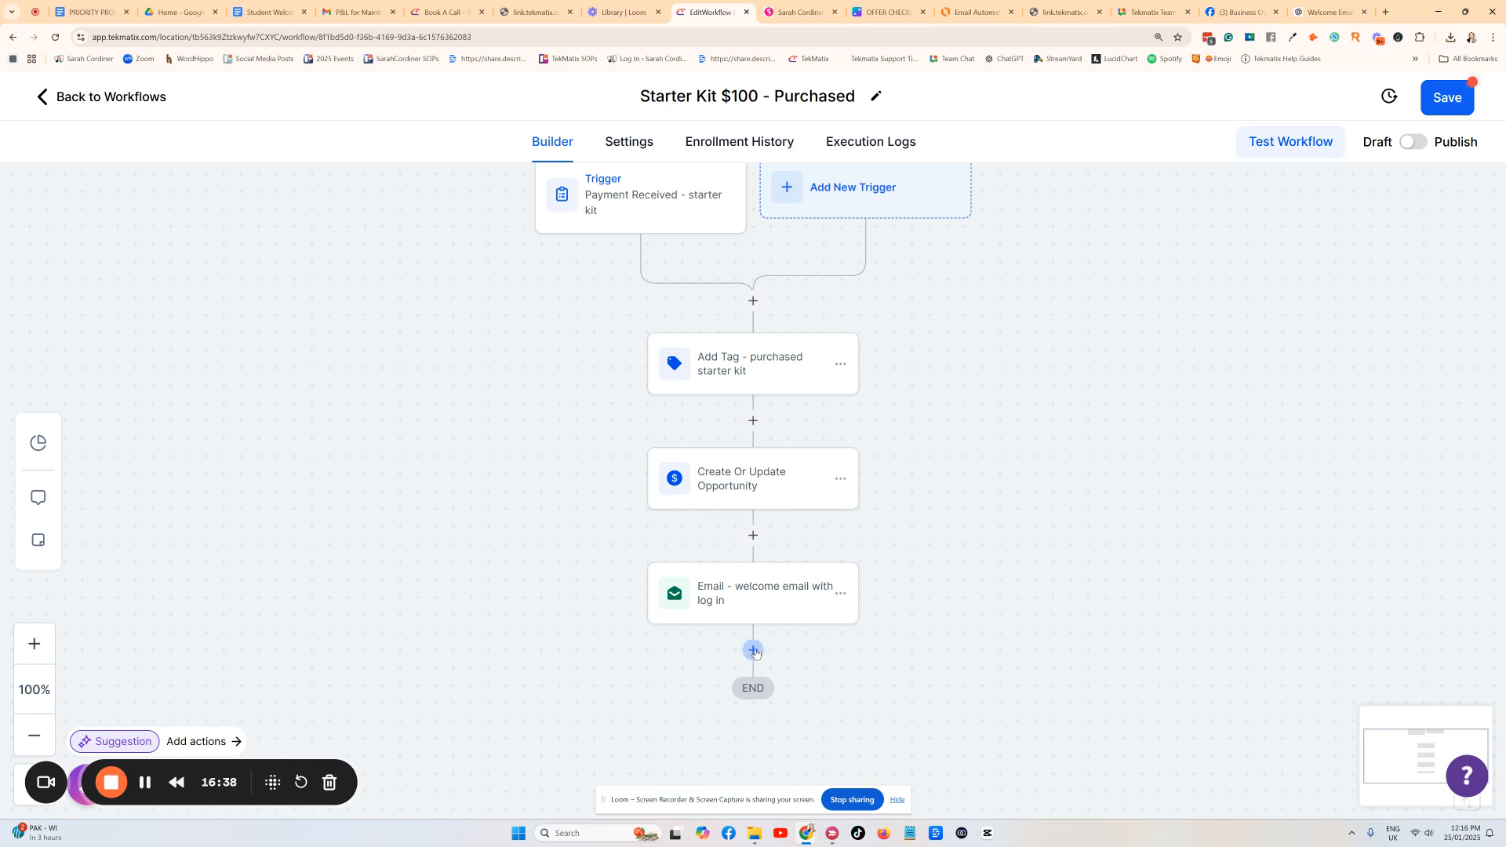
# Add a Wait action named 'Wait 2 days' with a 2-day delay after the email step.
pyautogui.click(754, 651)
pyautogui.write('W')
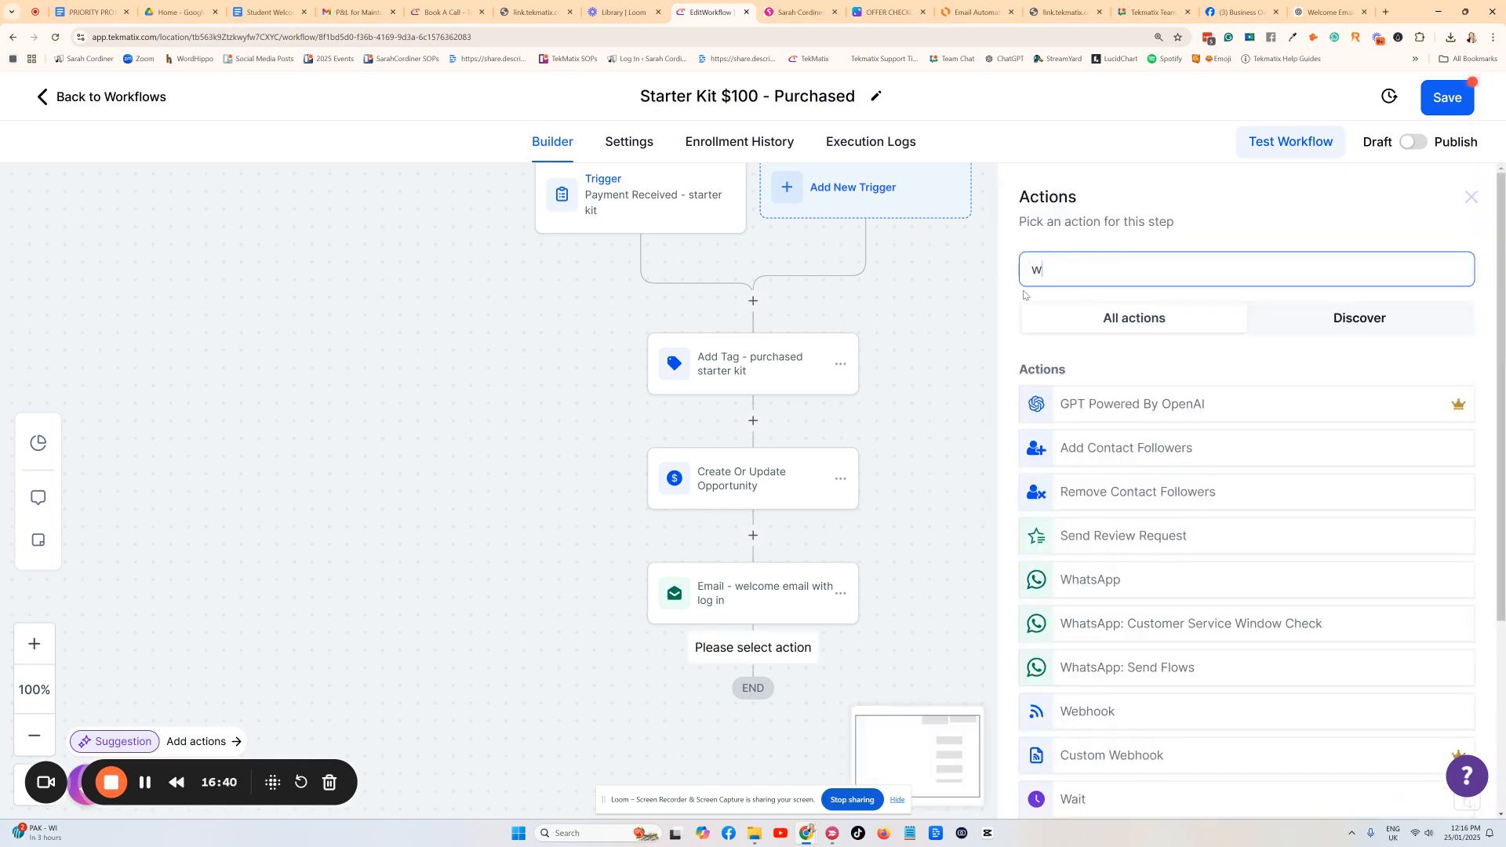
pyautogui.write('ait')
pyautogui.click(1067, 402)
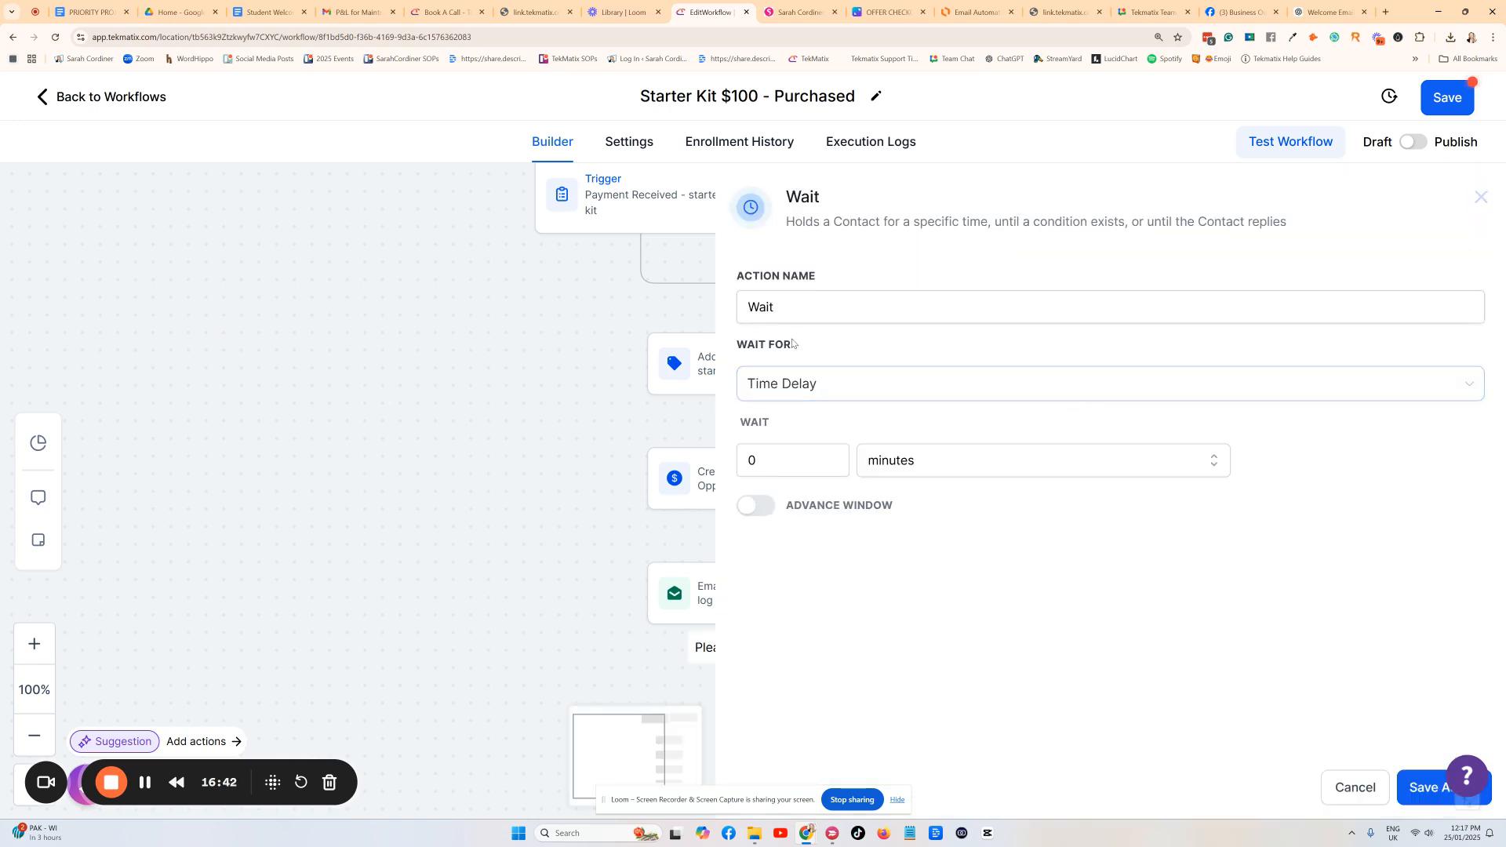
pyautogui.click(806, 311)
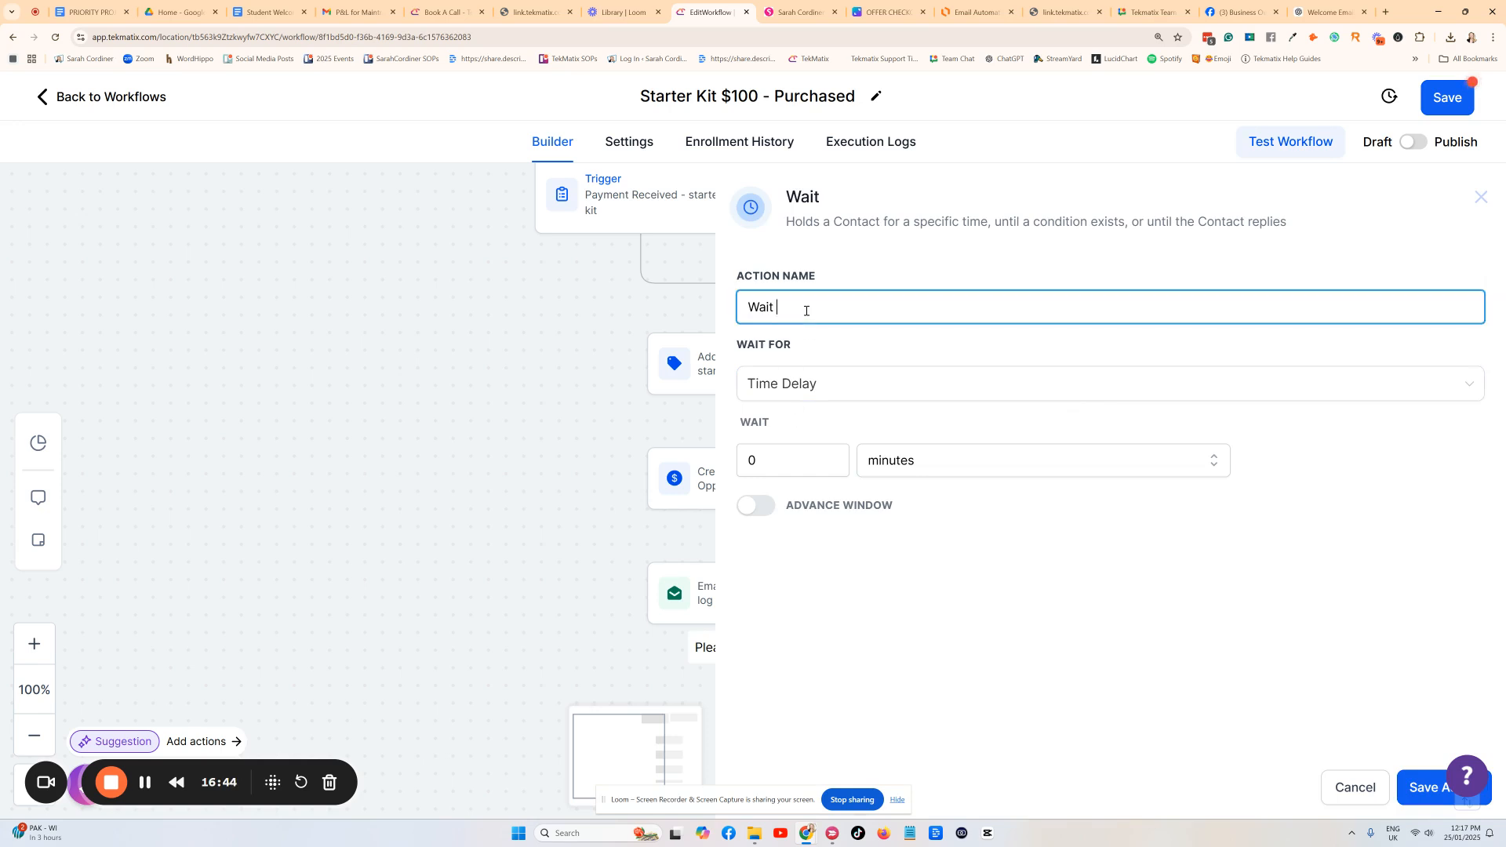
pyautogui.write('2 days')
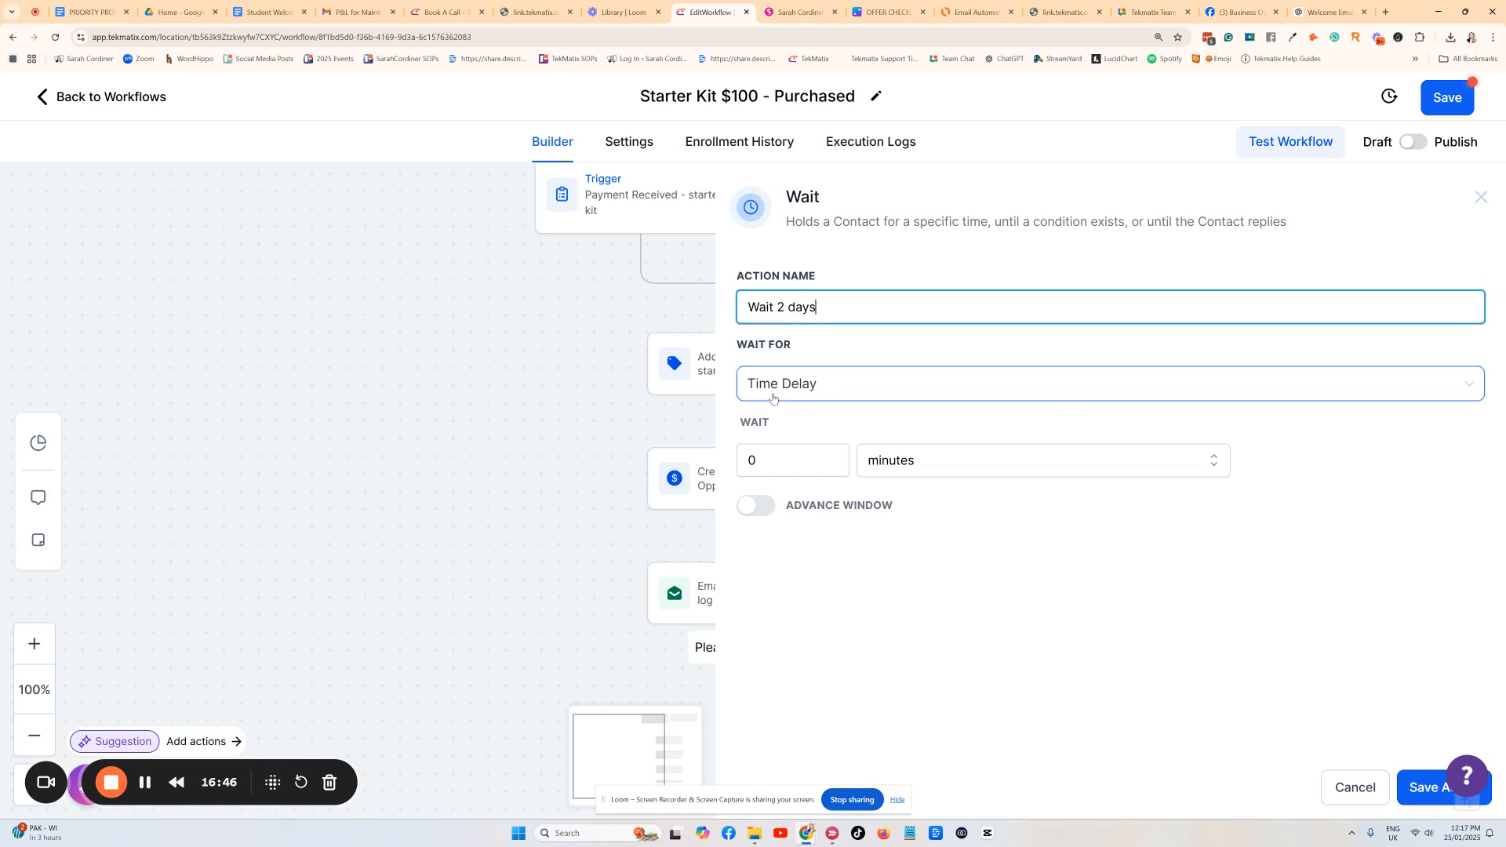
pyautogui.click(804, 463)
pyautogui.doubleClick(804, 463)
pyautogui.write('2')
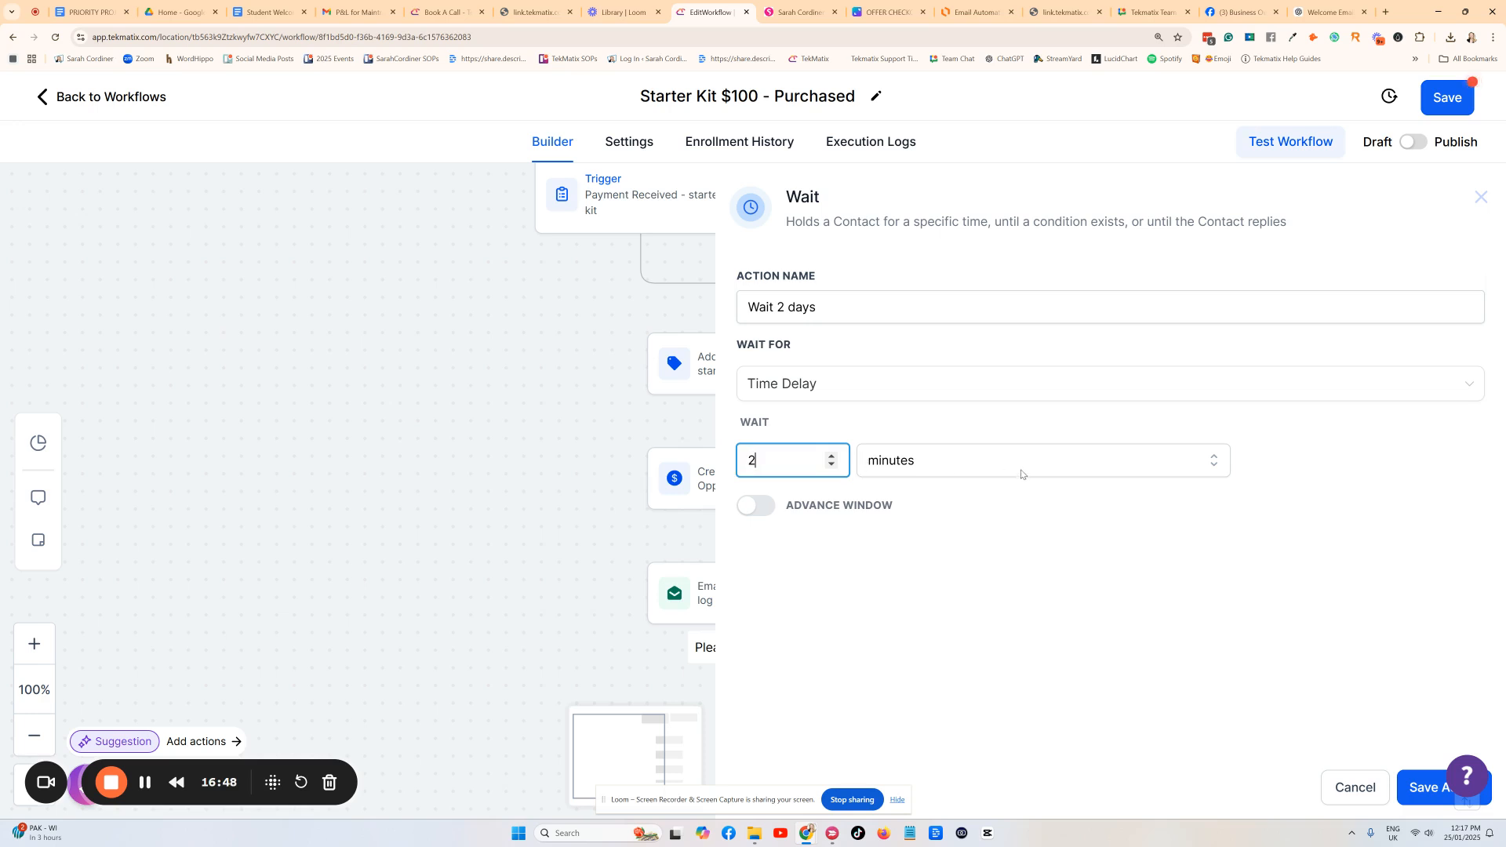
pyautogui.click(1020, 463)
pyautogui.click(934, 564)
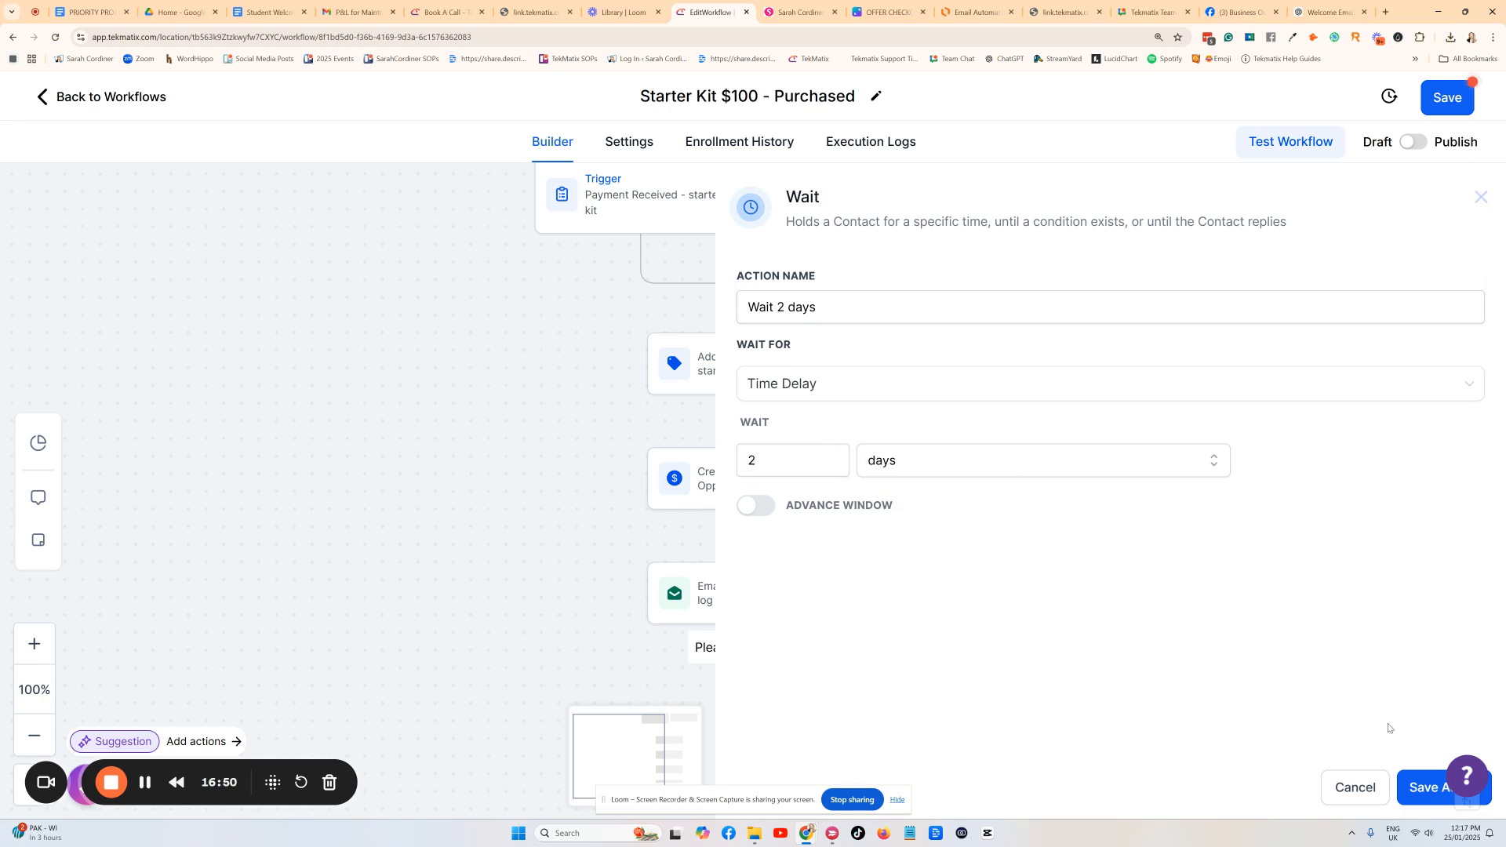
pyautogui.click(1440, 787)
pyautogui.scroll(-2, 785, 604)
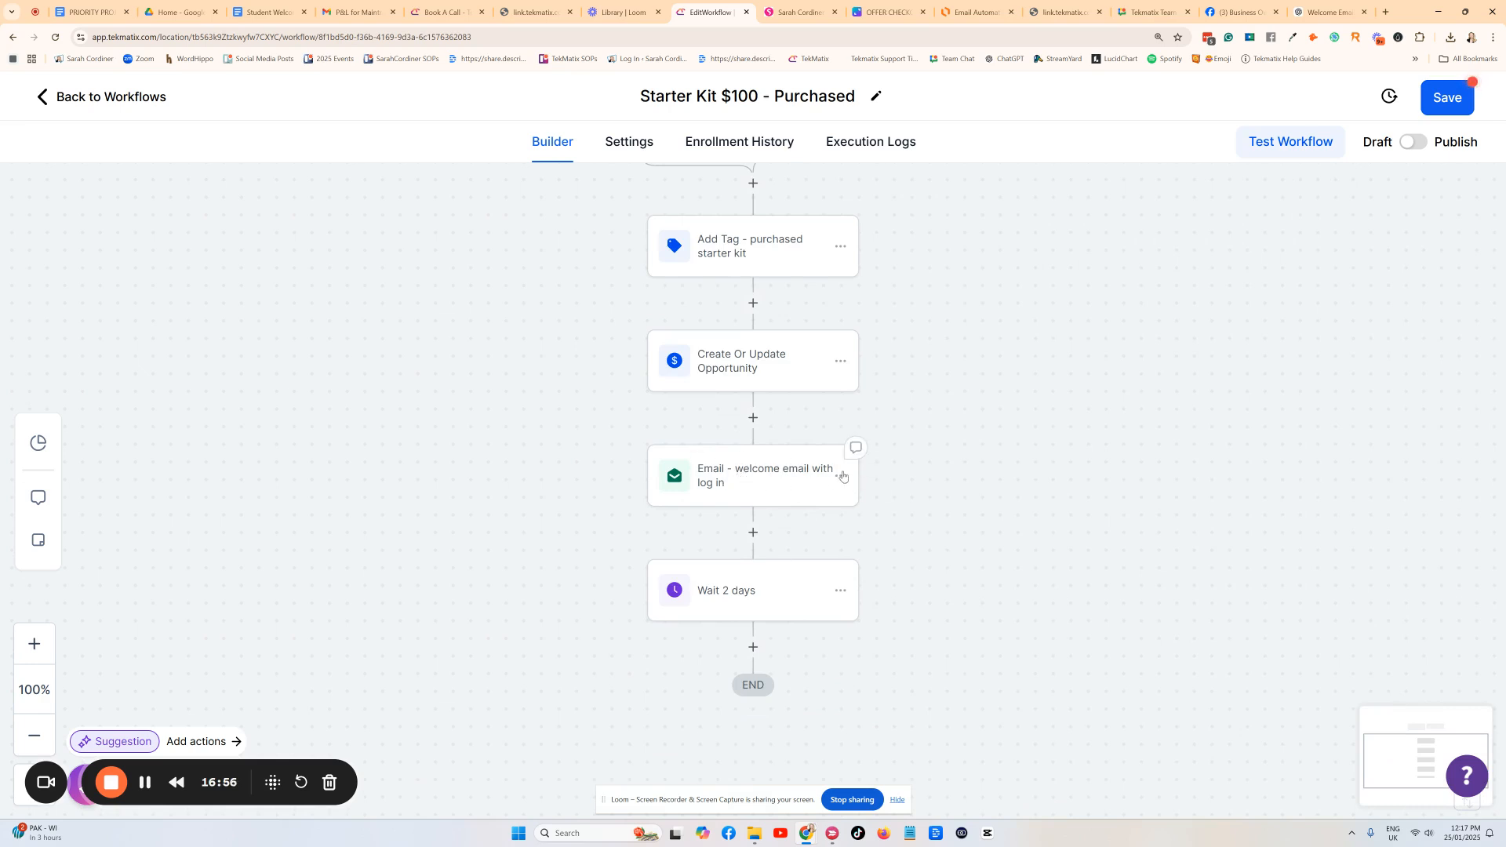
# Copy the welcome email step and paste it after the Wait 2 days step.
pyautogui.scroll(1, 774, 511)
pyautogui.scroll(-7, 785, 514)
pyautogui.scroll(6, 794, 518)
pyautogui.click(840, 476)
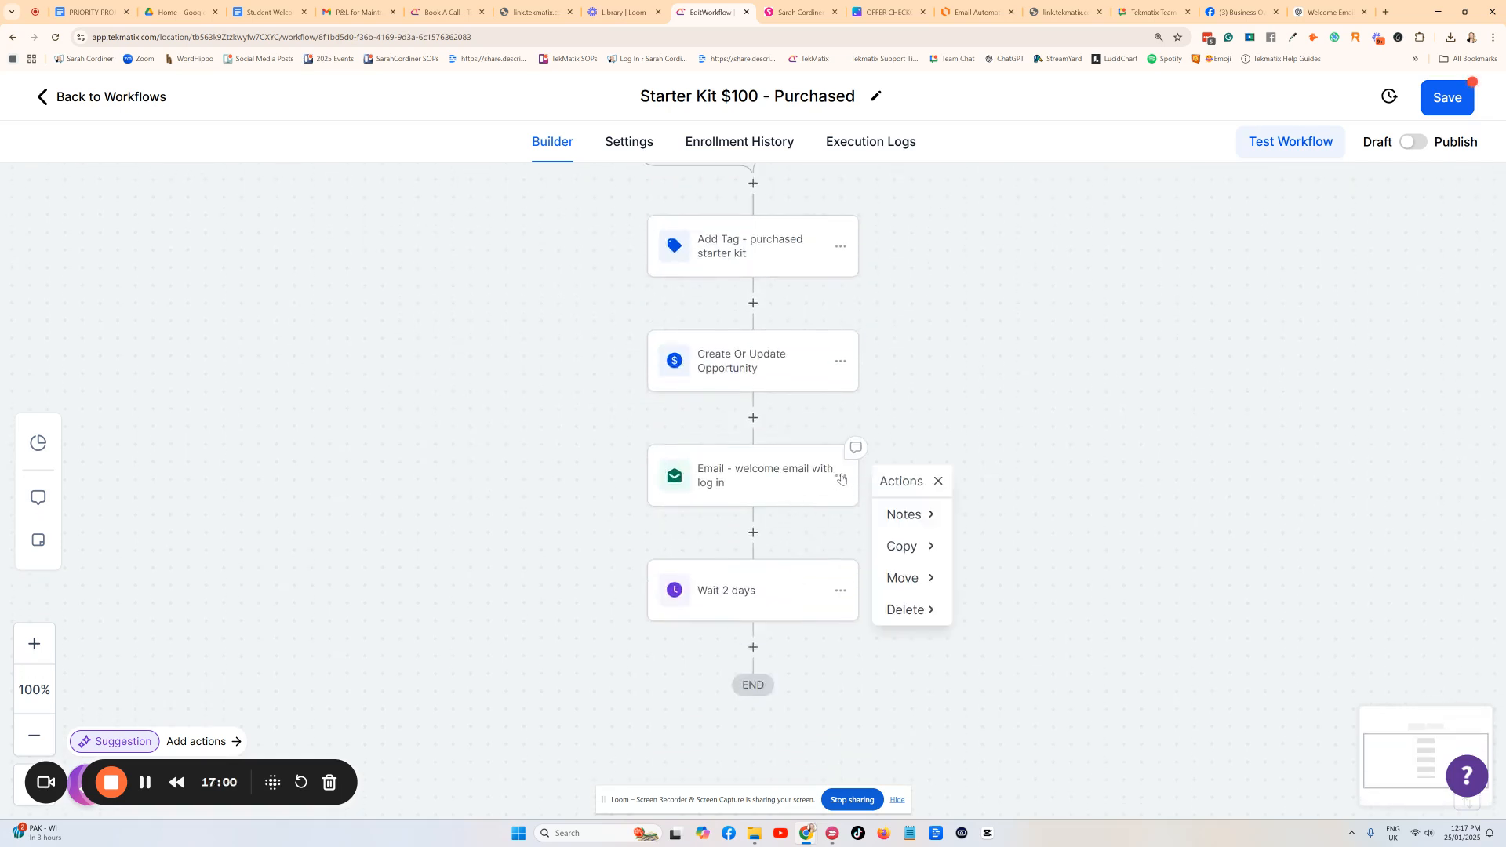
pyautogui.click(902, 545)
pyautogui.click(1007, 514)
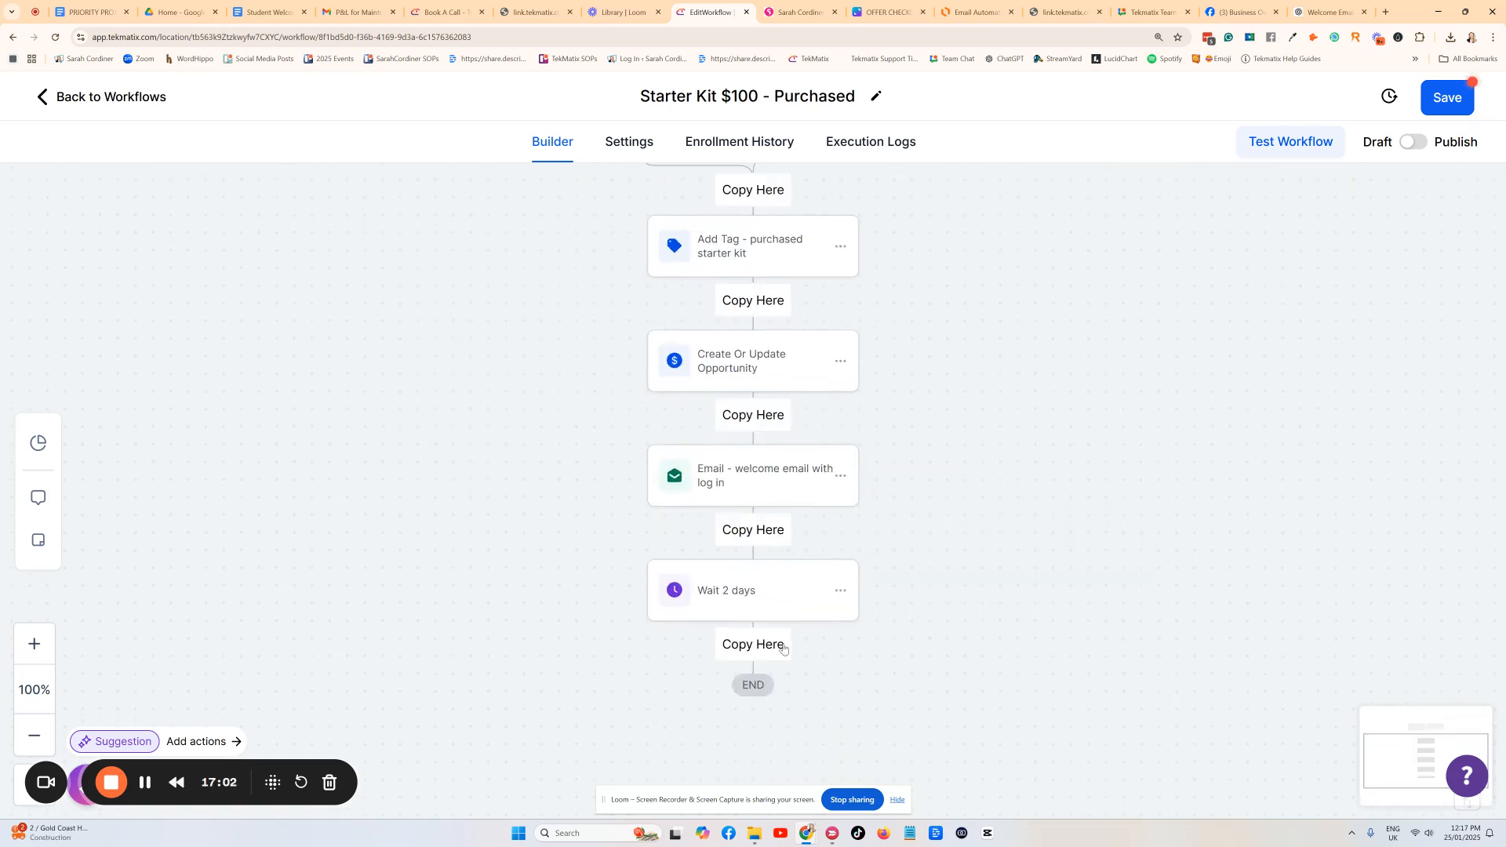
pyautogui.click(783, 648)
pyautogui.click(735, 715)
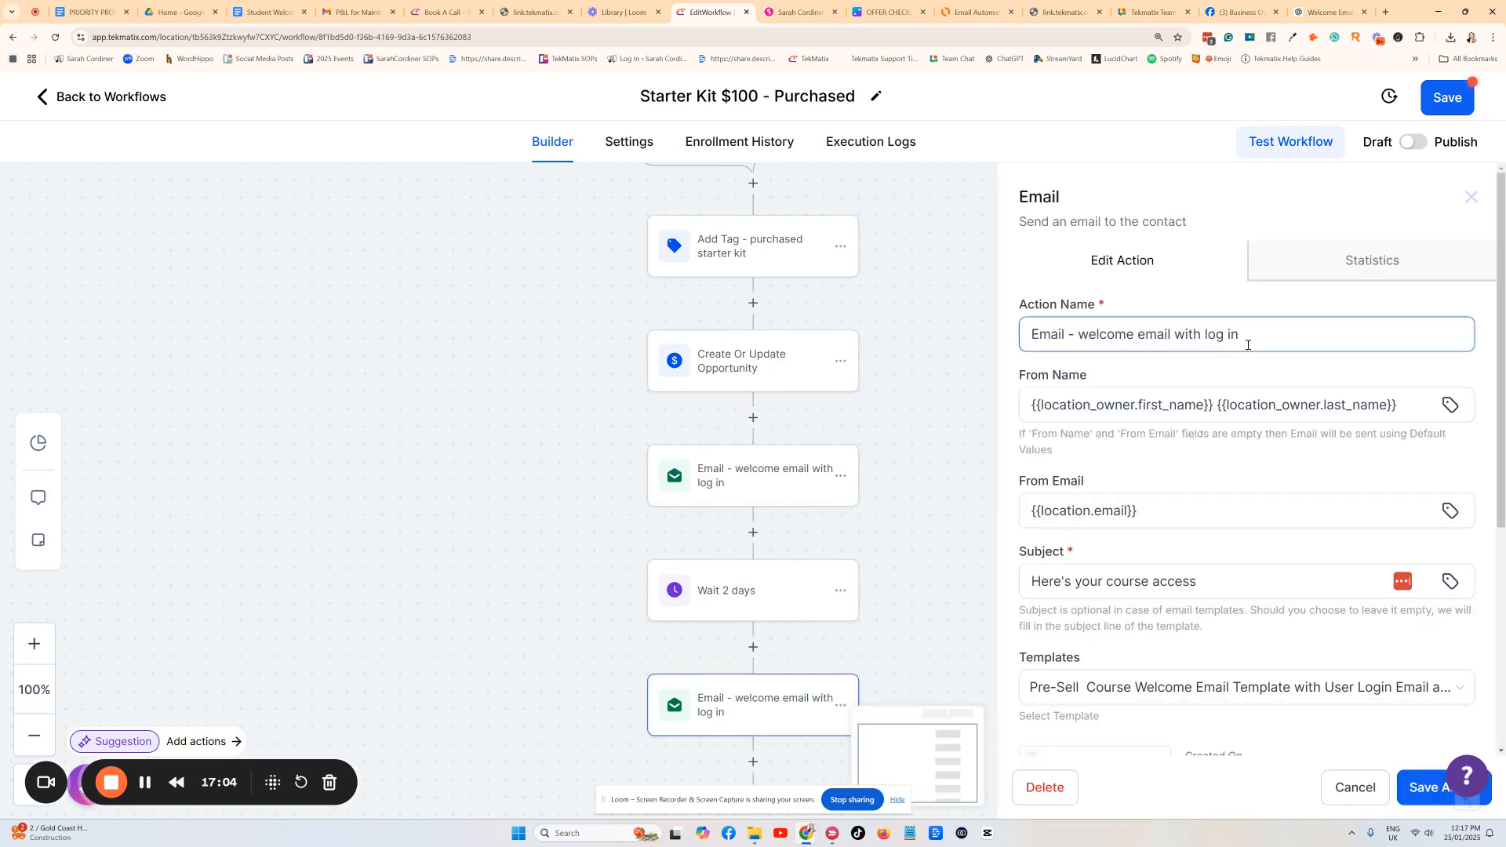
# Rename the copied step to 'Email - 2 day check in'.
pyautogui.moveTo(1248, 345); pyautogui.dragTo(1078, 339)
pyautogui.write('2')
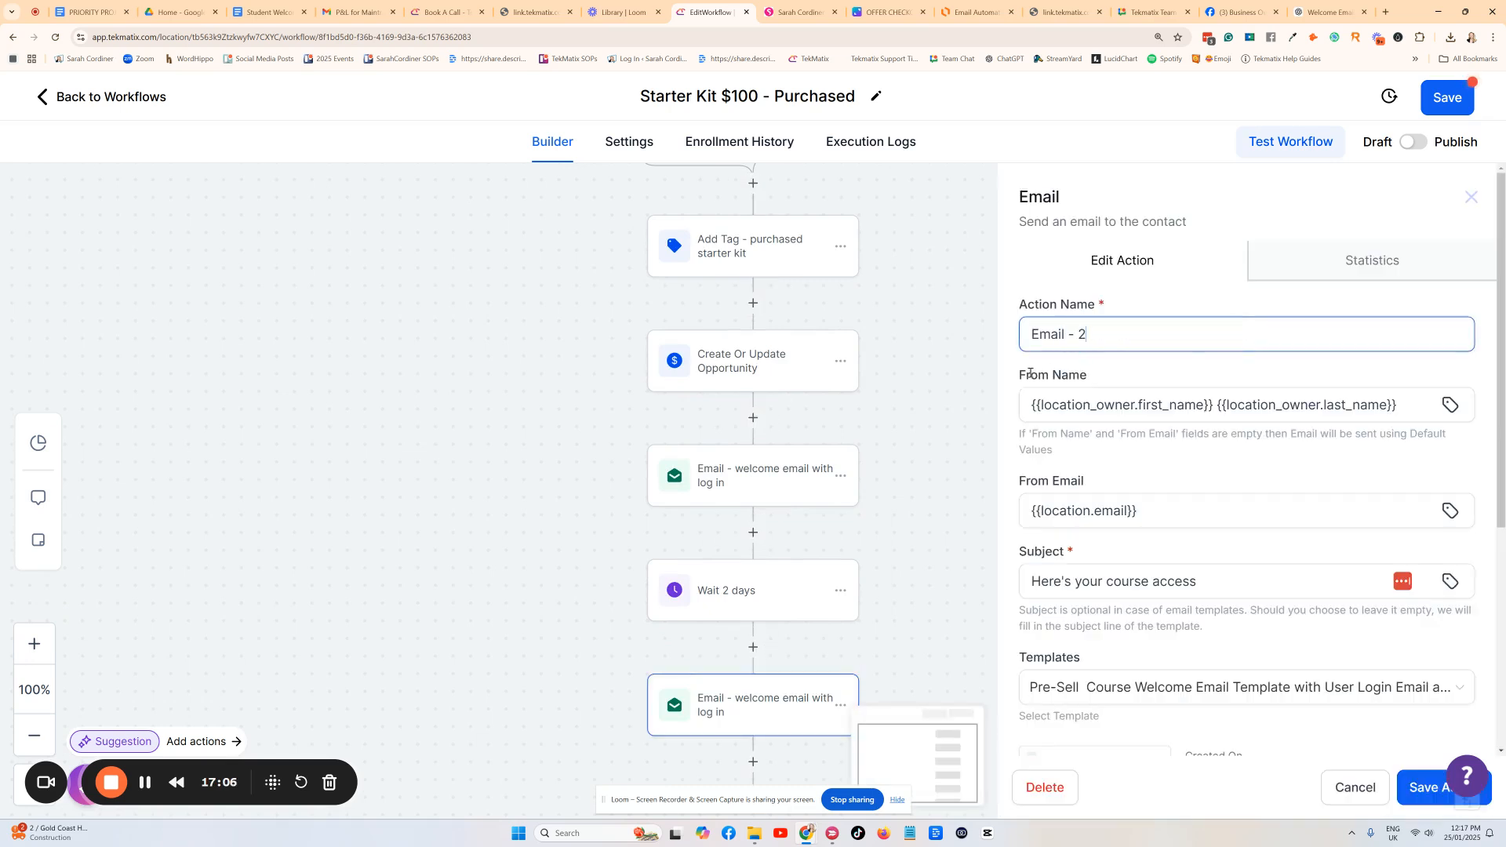
pyautogui.write(' day check in')
pyautogui.scroll(-4, 1033, 367)
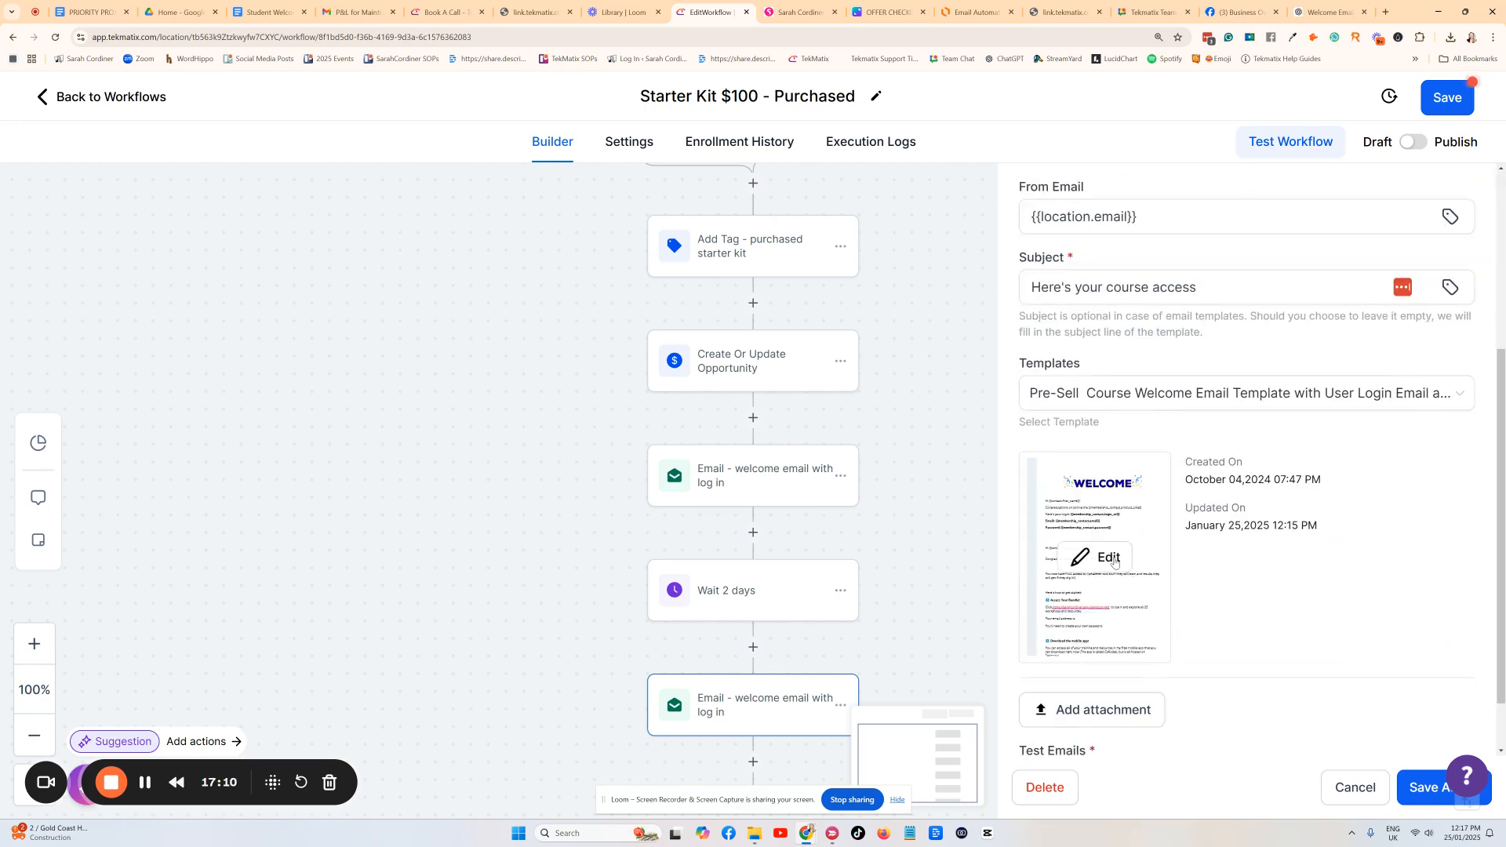
# Save the step's email as a new template named 'starter kit - purchased 2 day reminder'.
pyautogui.click(1116, 561)
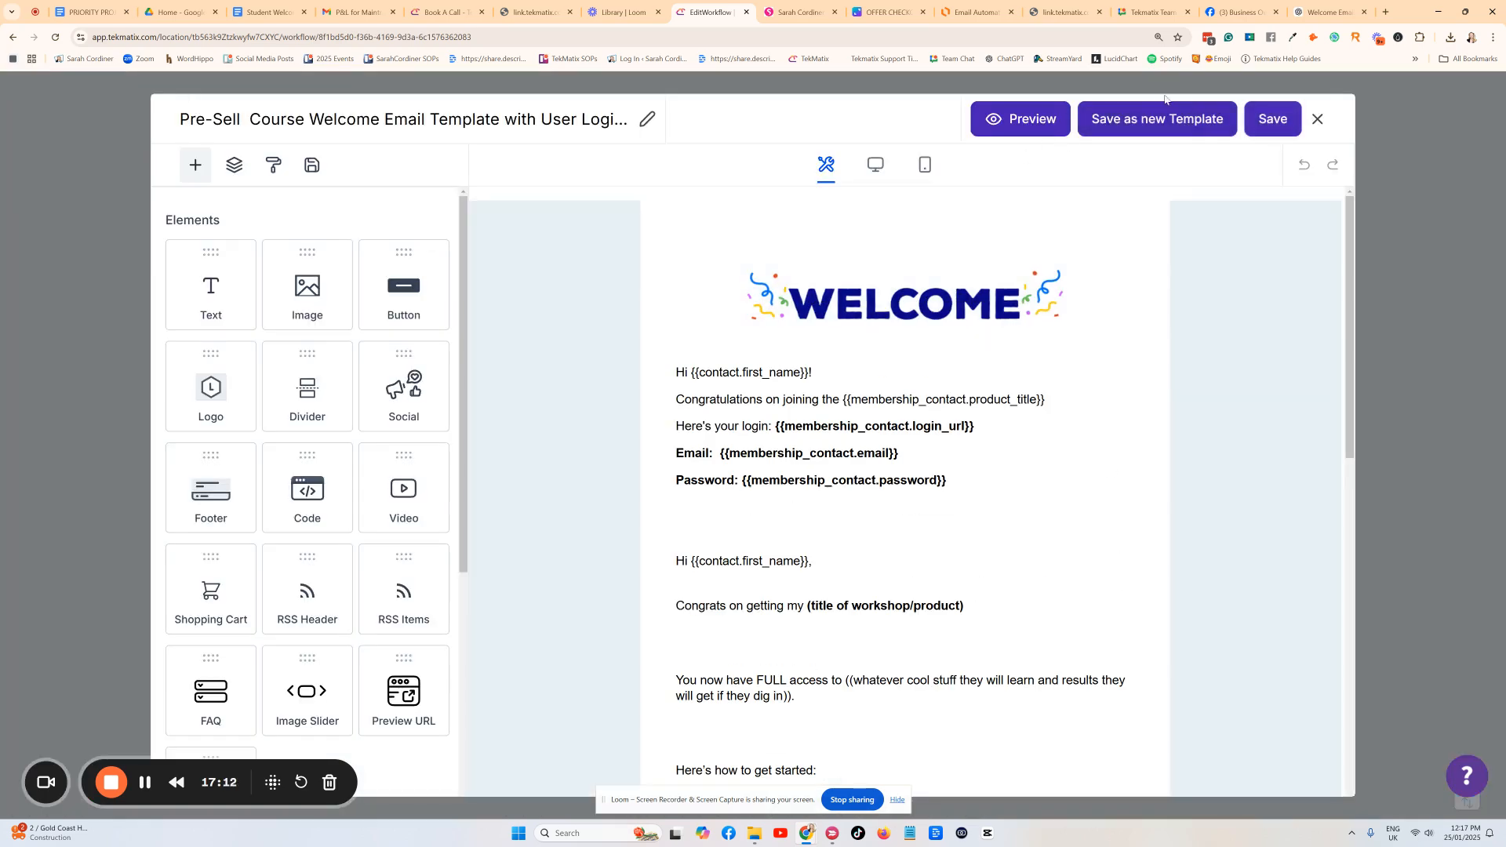
pyautogui.click(1132, 121)
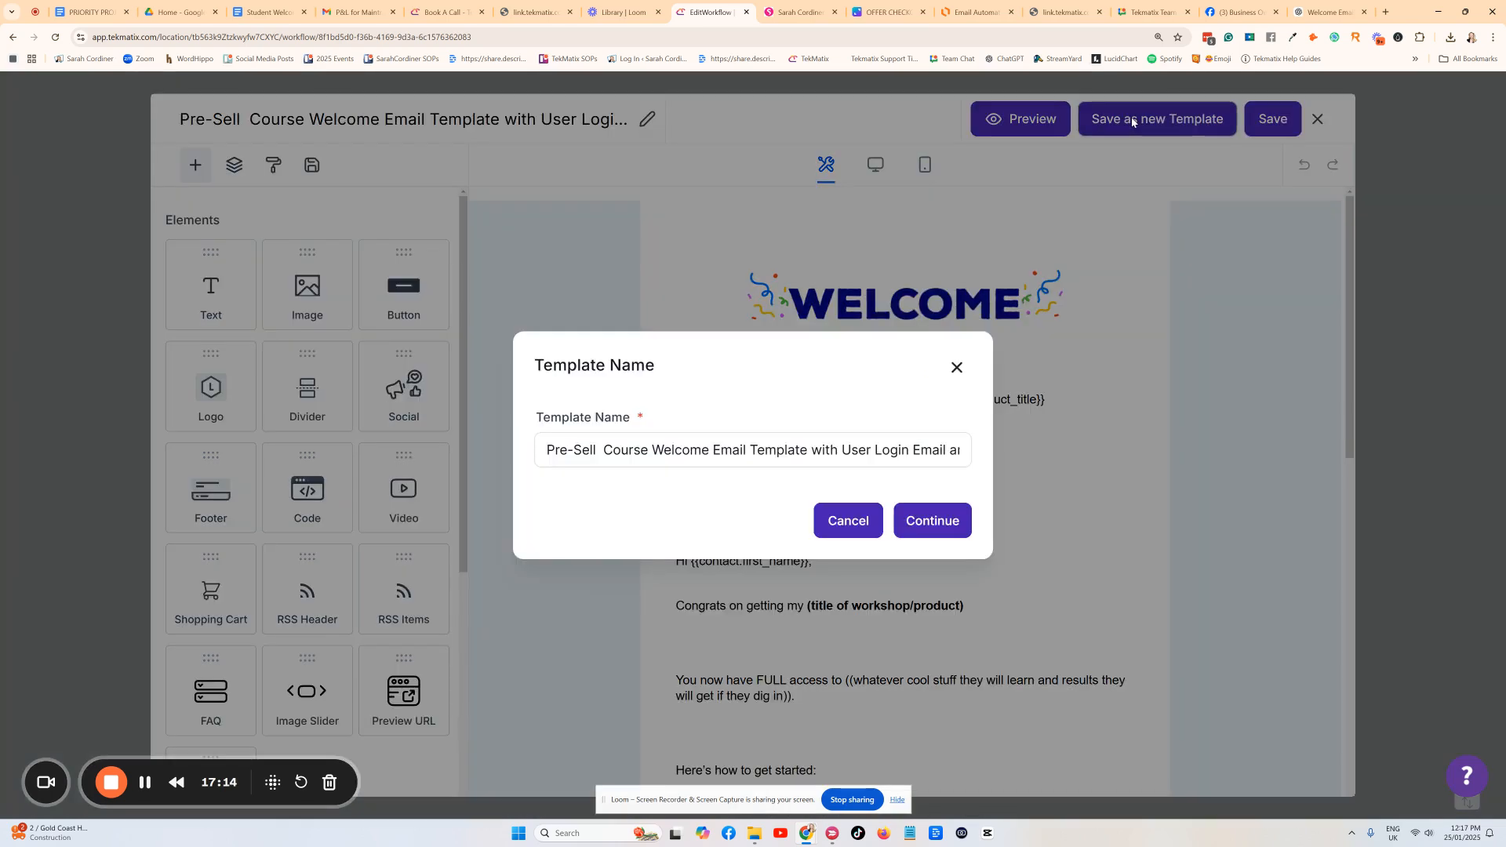
pyautogui.click(555, 448)
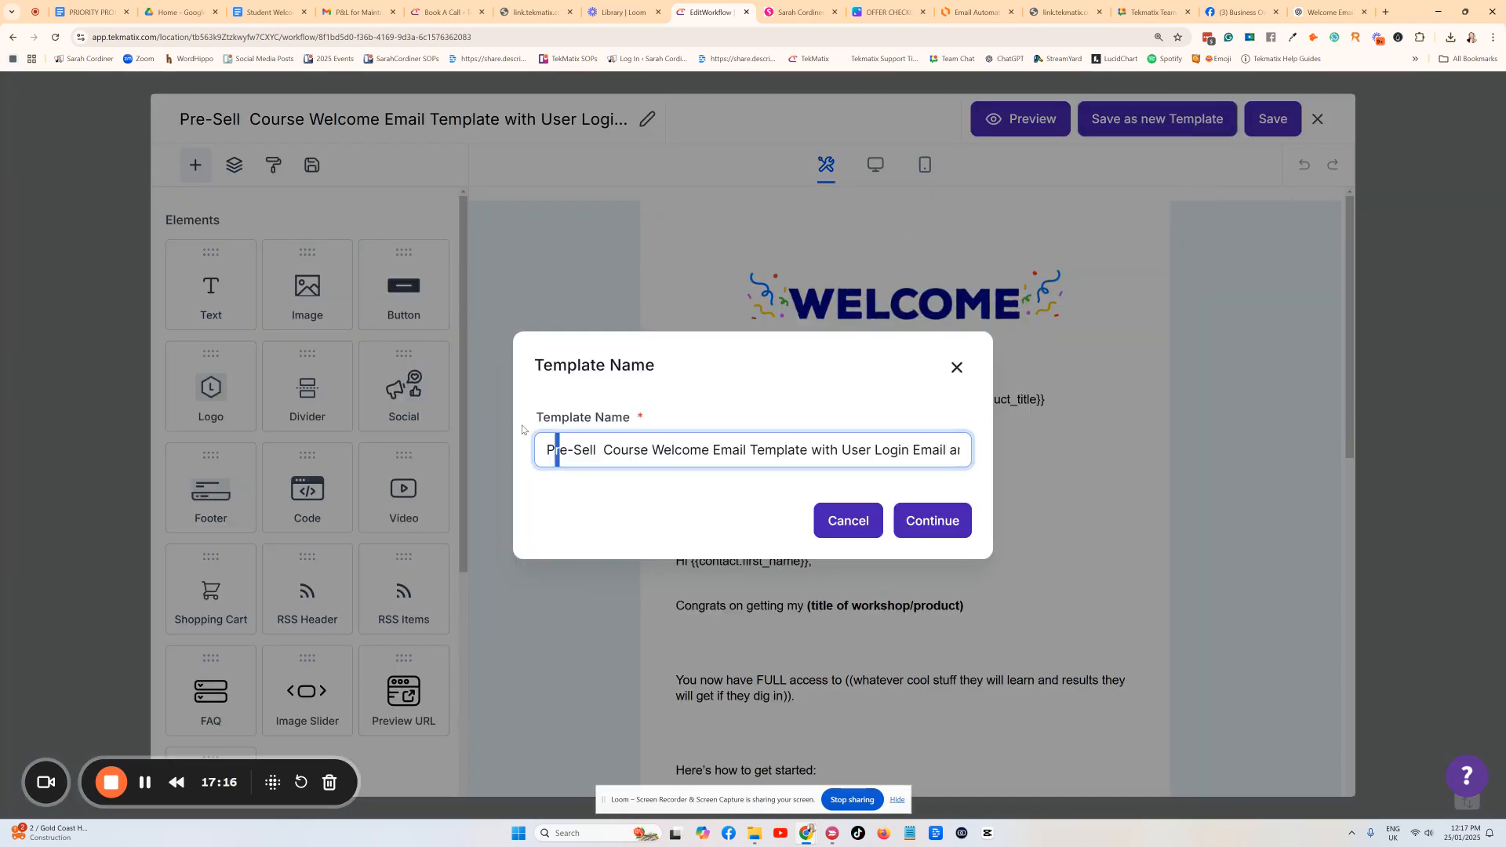
pyautogui.hotkey('ctrl', 'a')
pyautogui.press('BackSpace')
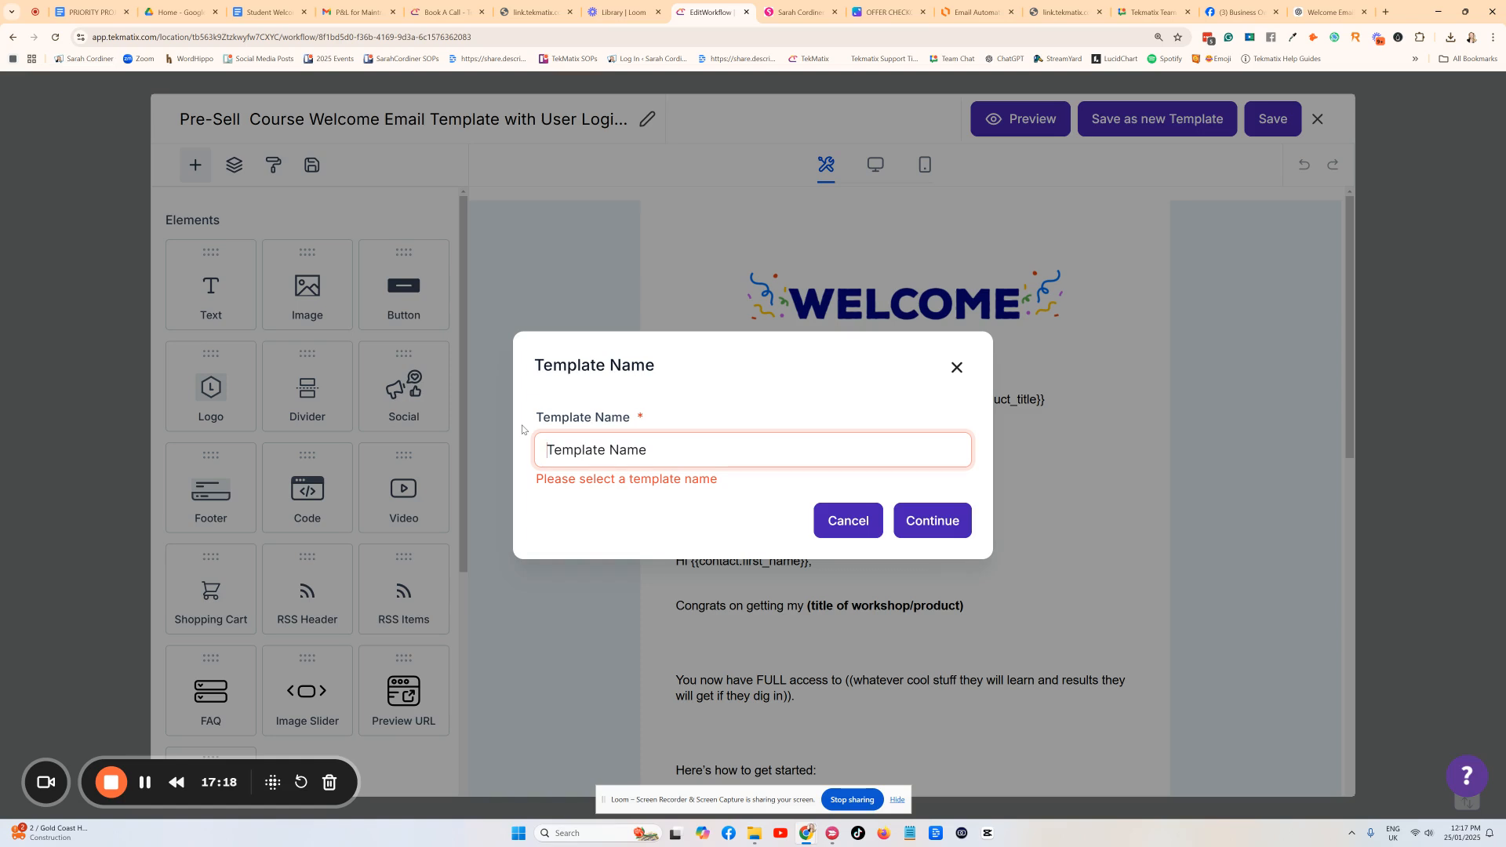
pyautogui.write('starter ki')
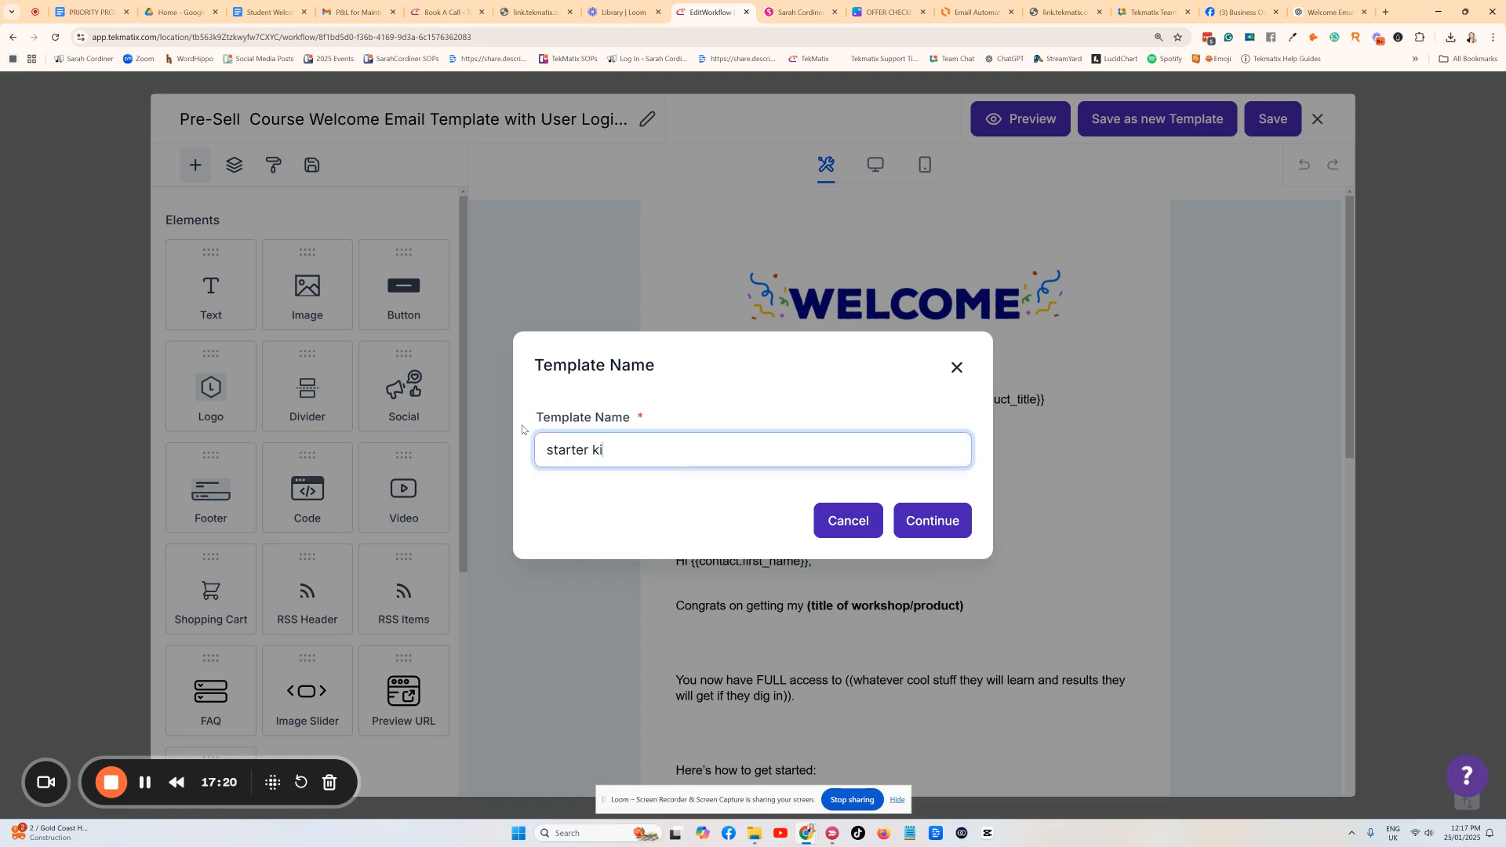
pyautogui.write('t - purchased 2 day reminder')
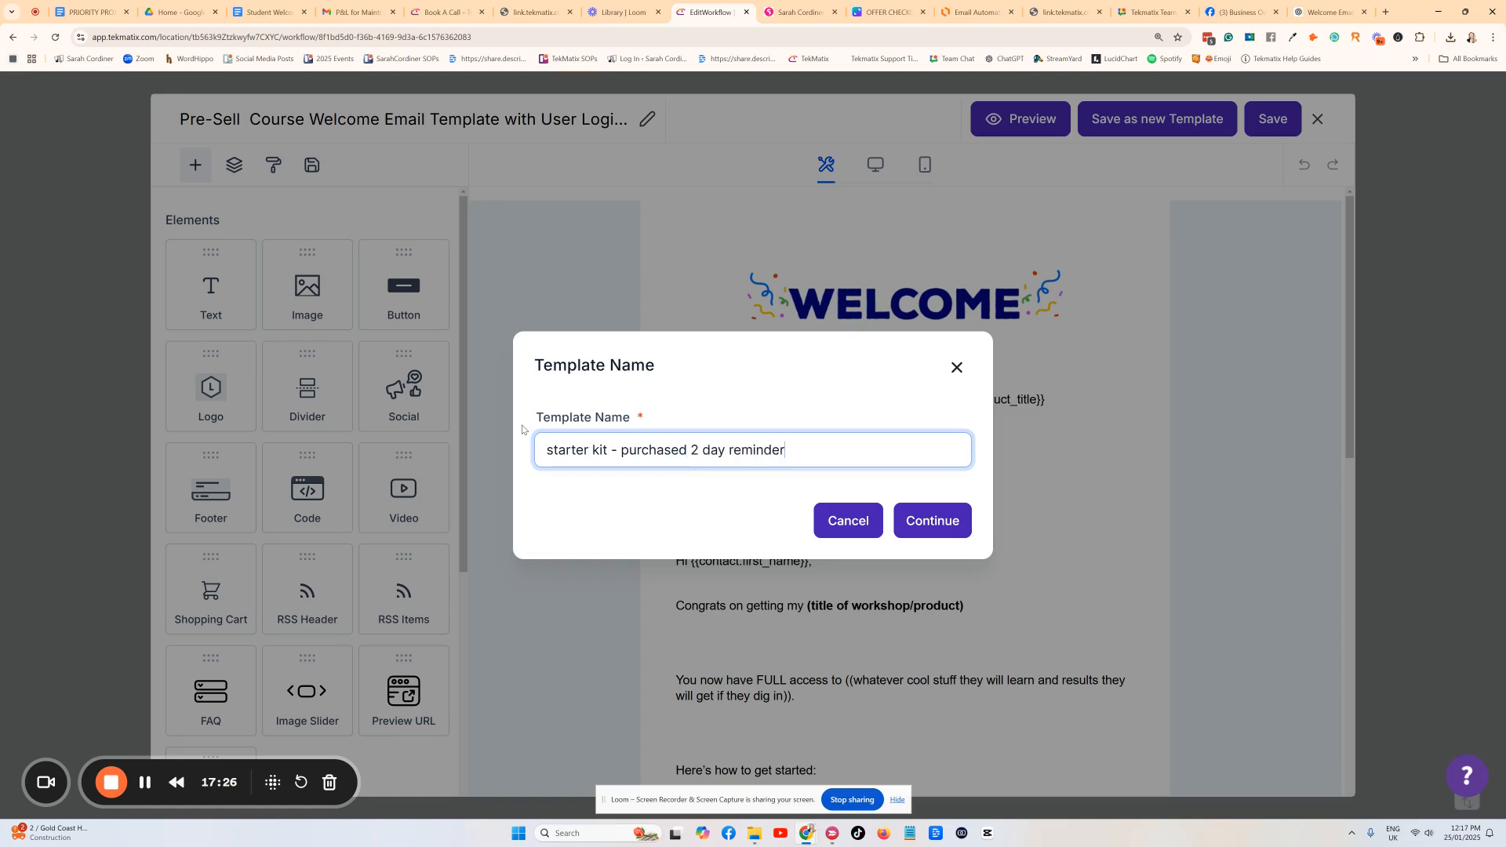
pyautogui.click(931, 521)
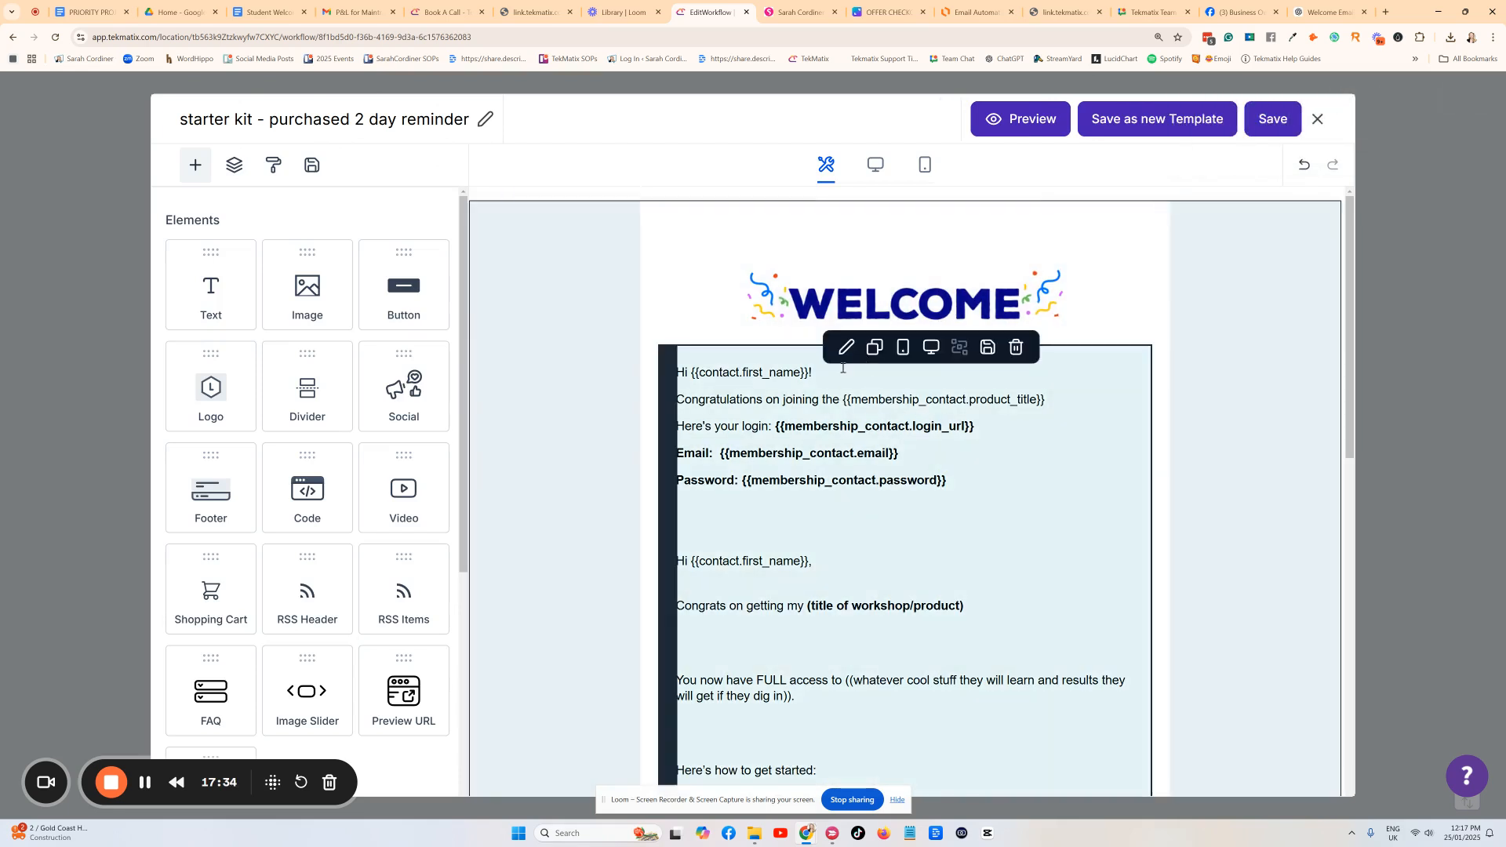
# Change the opening to '2 days ago you purchased my' plus the product title and '!'.
pyautogui.click(828, 377)
pyautogui.press('Return')
pyautogui.press('Return')
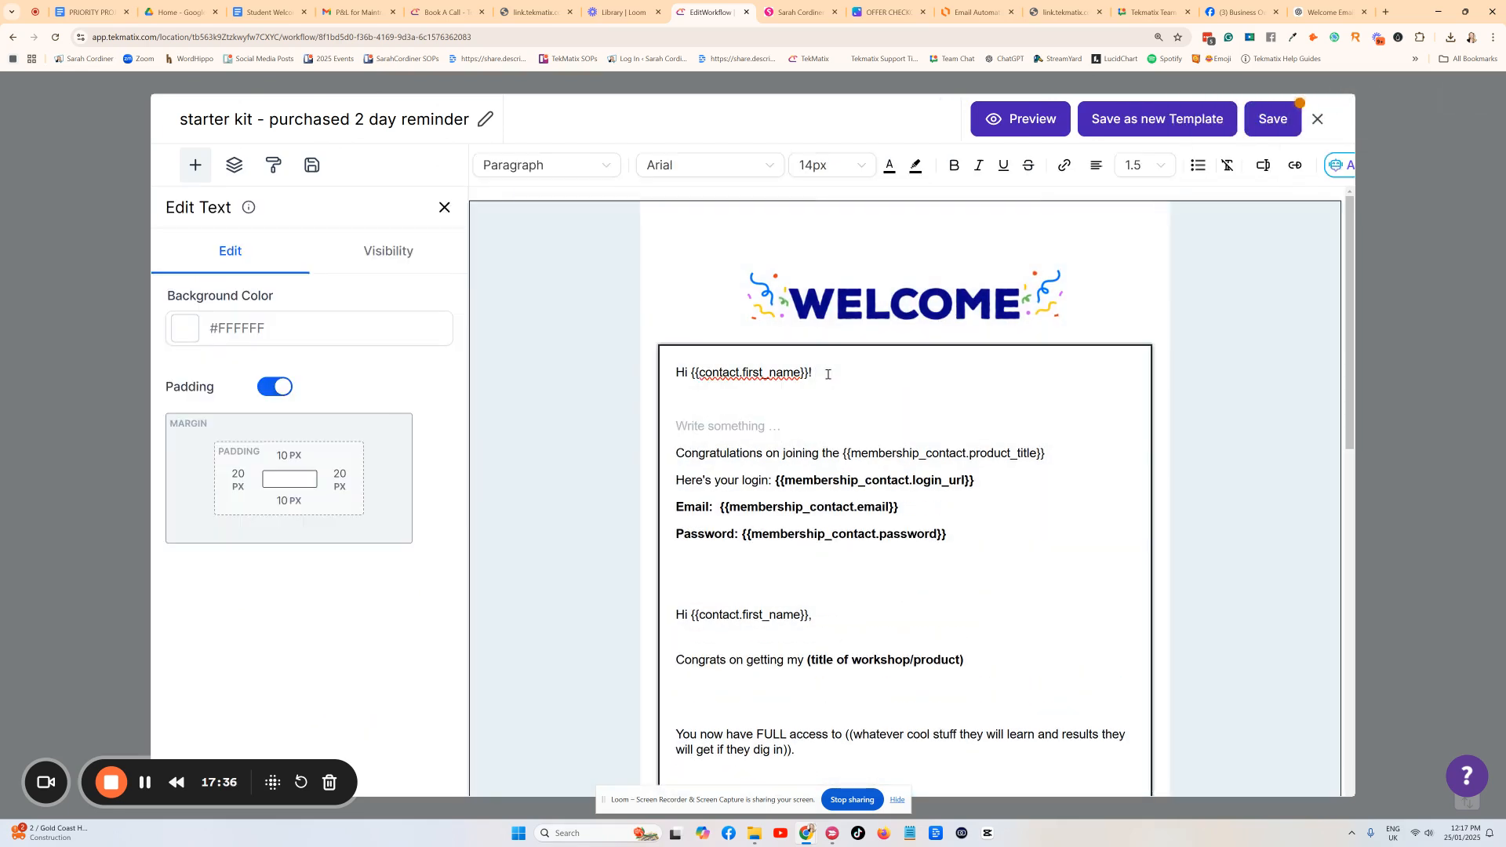
pyautogui.write('2 dsay')
pyautogui.press('BackSpace')
pyautogui.press('BackSpace')
pyautogui.write('ays ago you purchased my')
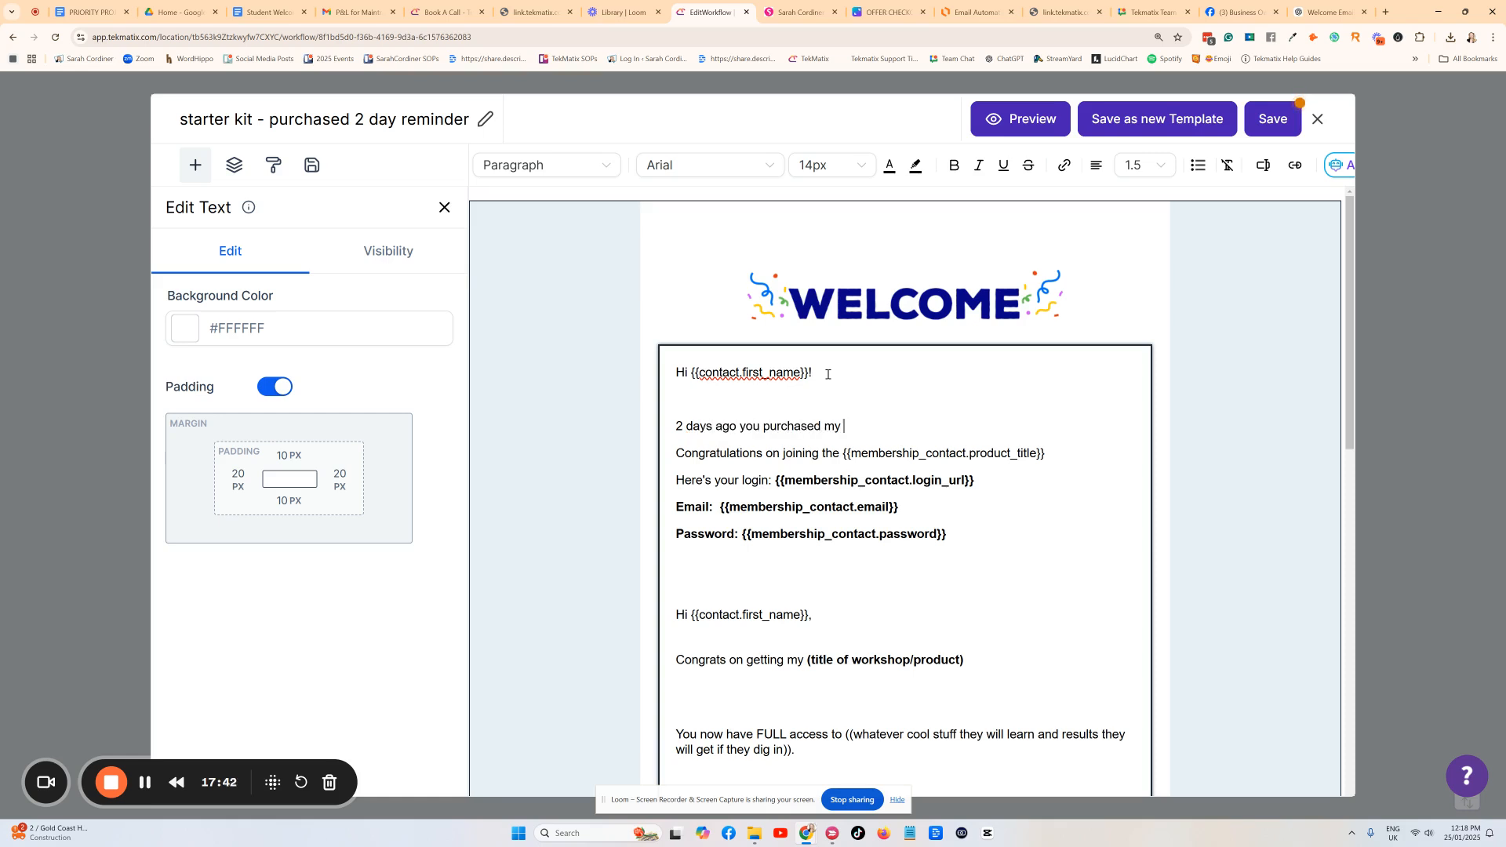
pyautogui.click(828, 374)
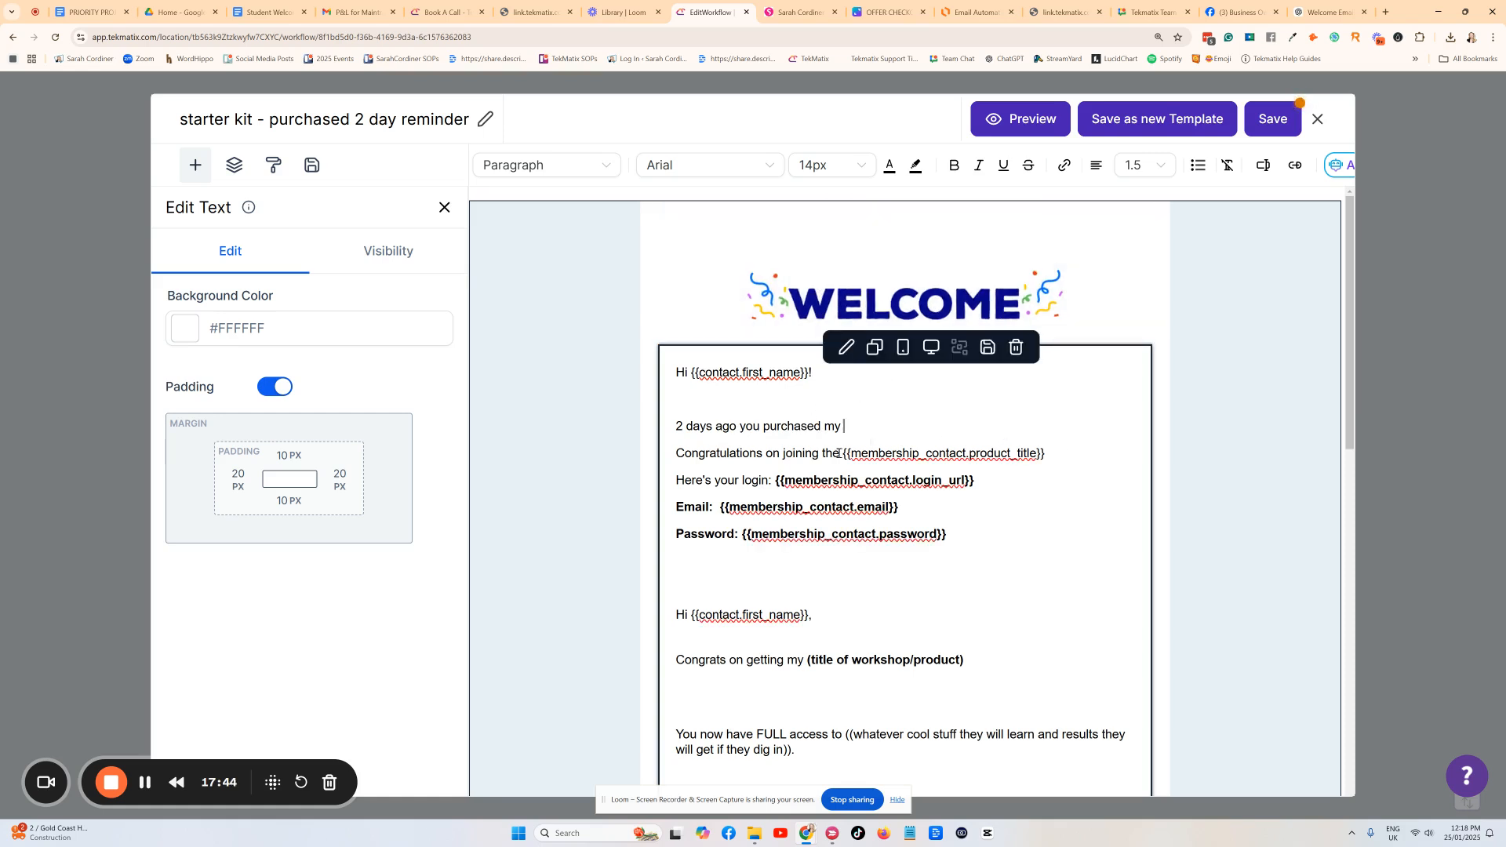
pyautogui.moveTo(838, 453); pyautogui.dragTo(638, 460)
pyautogui.press('BackSpace')
pyautogui.press('BackSpace')
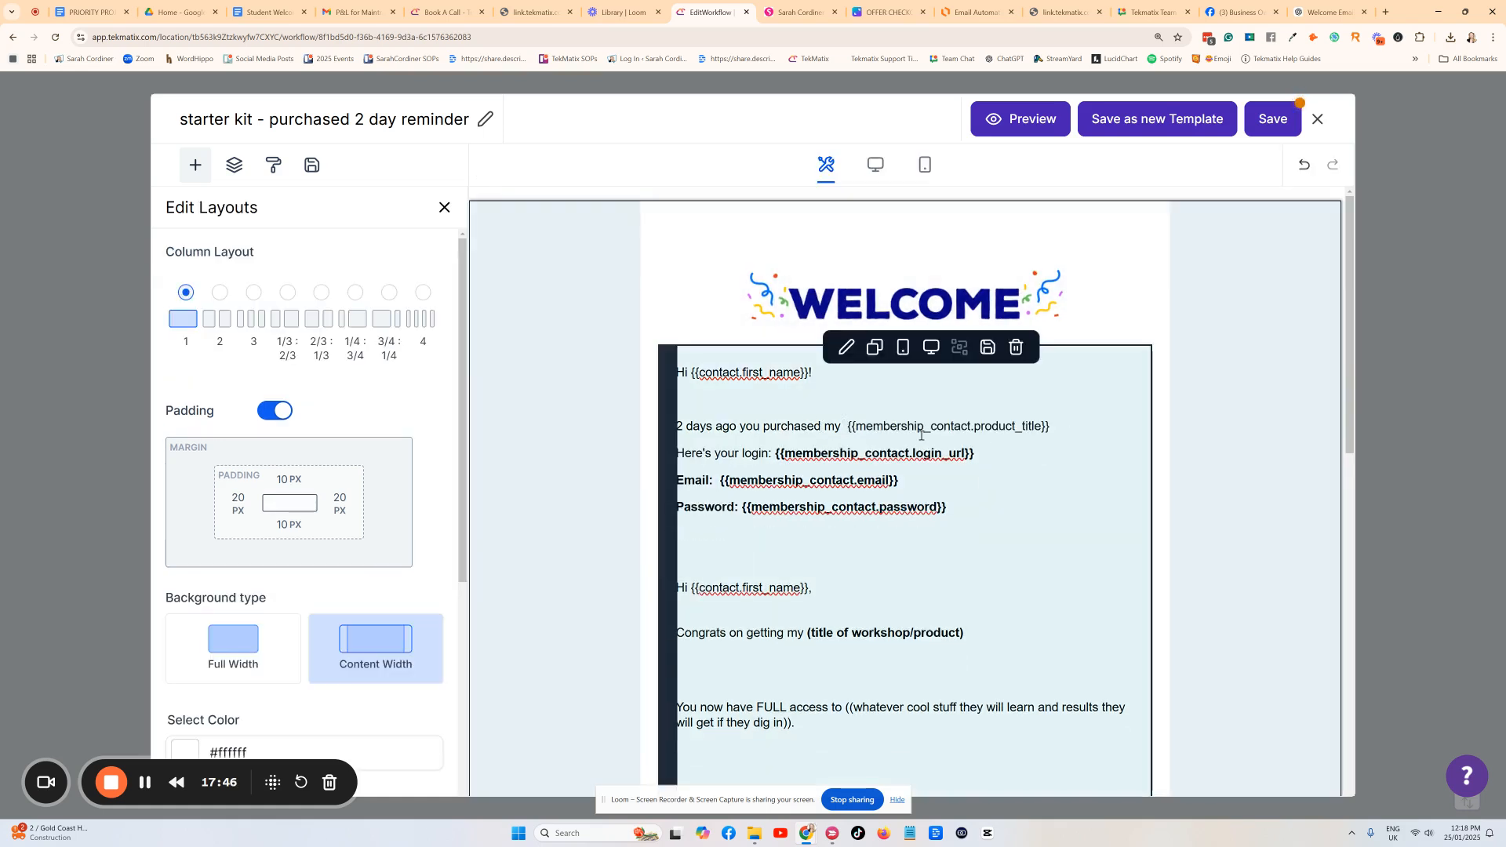
pyautogui.click(1100, 431)
pyautogui.write('!')
# Add the line 'Just wanted to see if you had chnace to log in yet?'.
pyautogui.press('Return')
pyautogui.press('Return')
pyautogui.write('J')
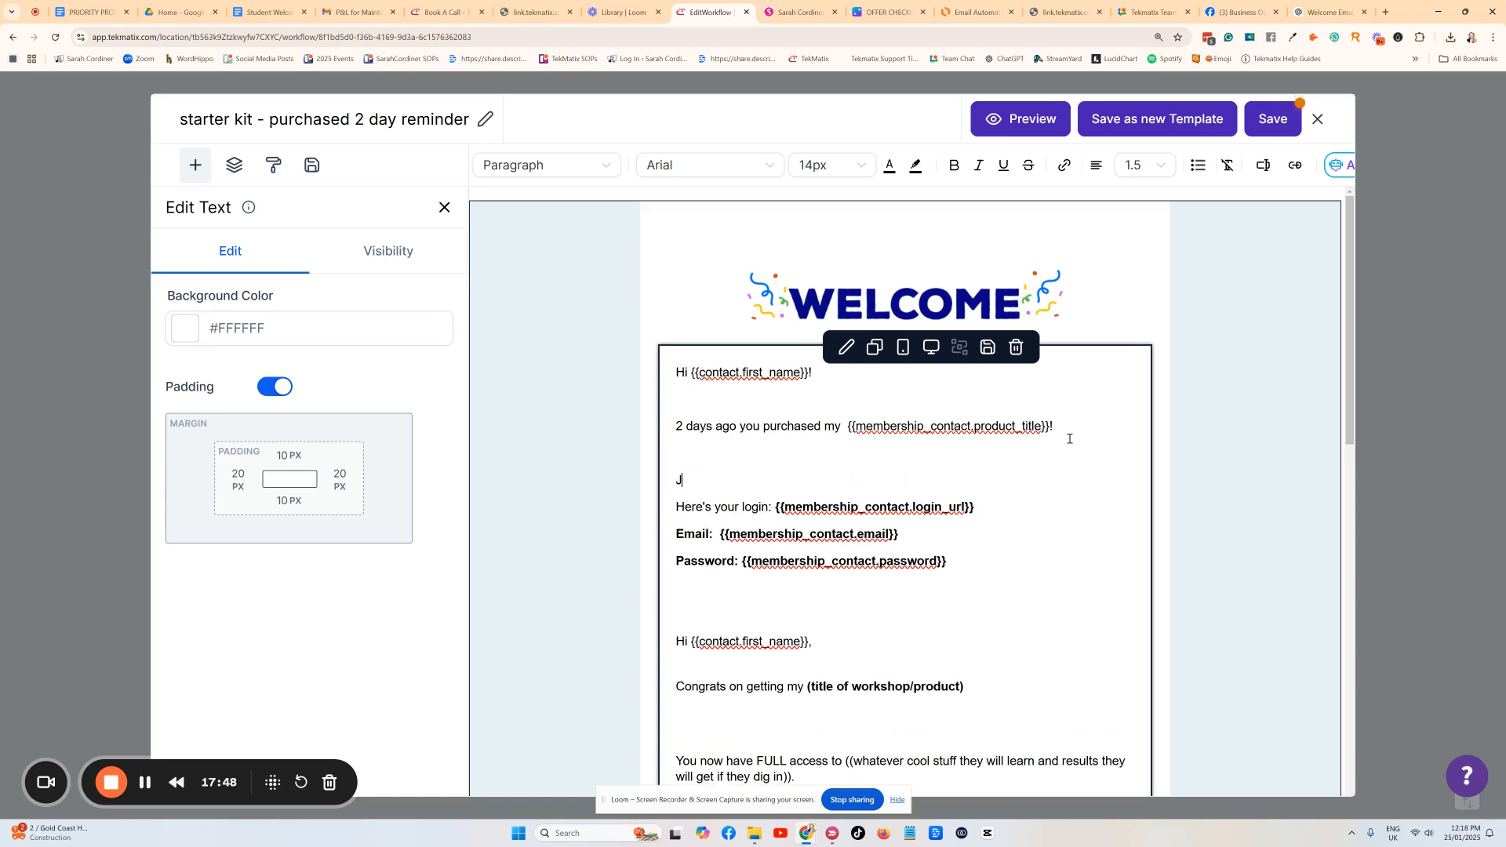
pyautogui.write('ust wanted to see if you have had chnace t')
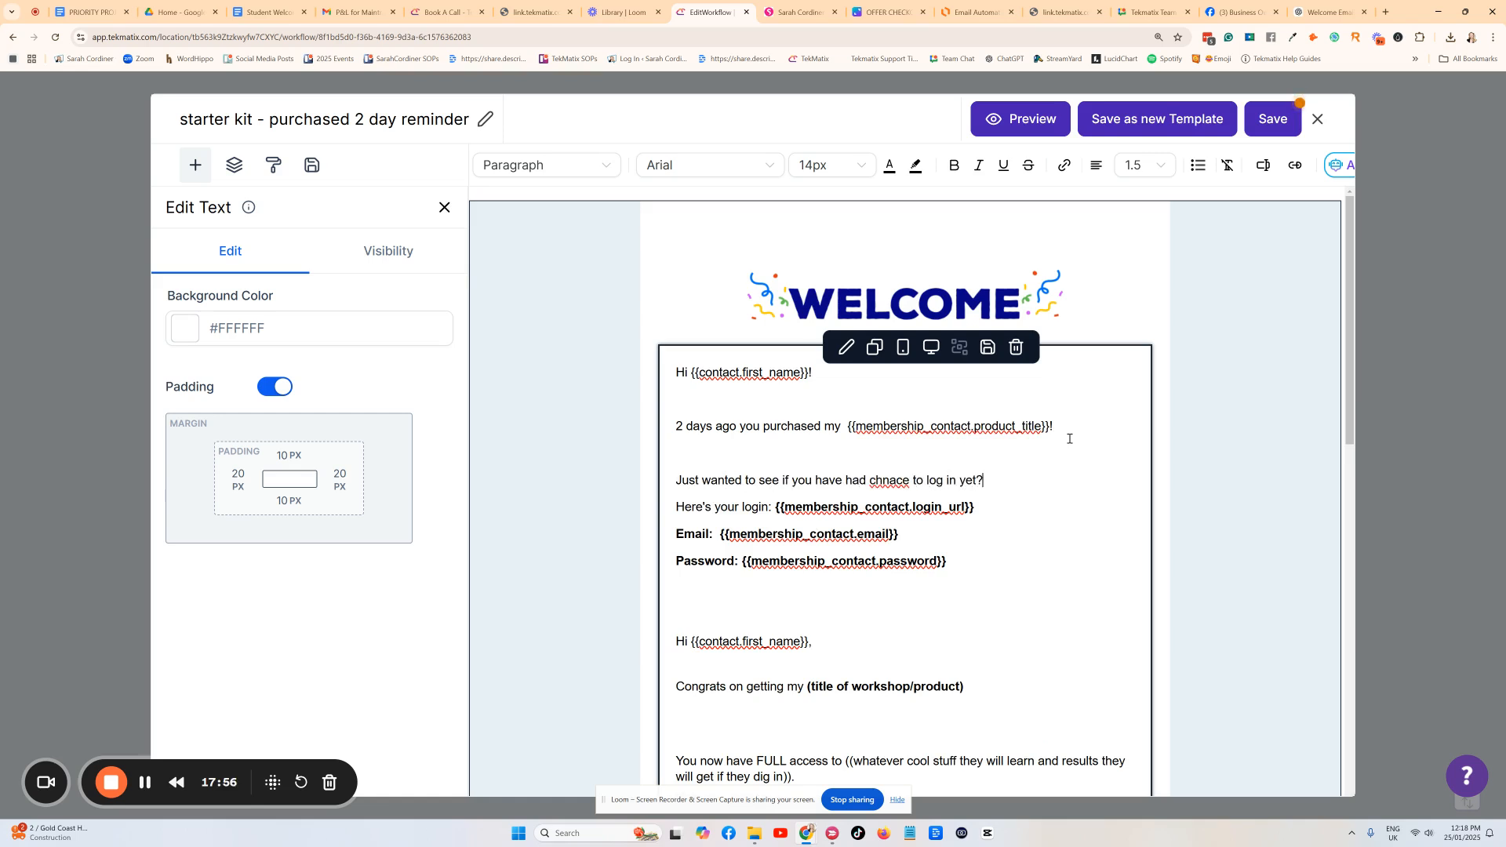
pyautogui.write('o log in yet?')
pyautogui.press('Return')
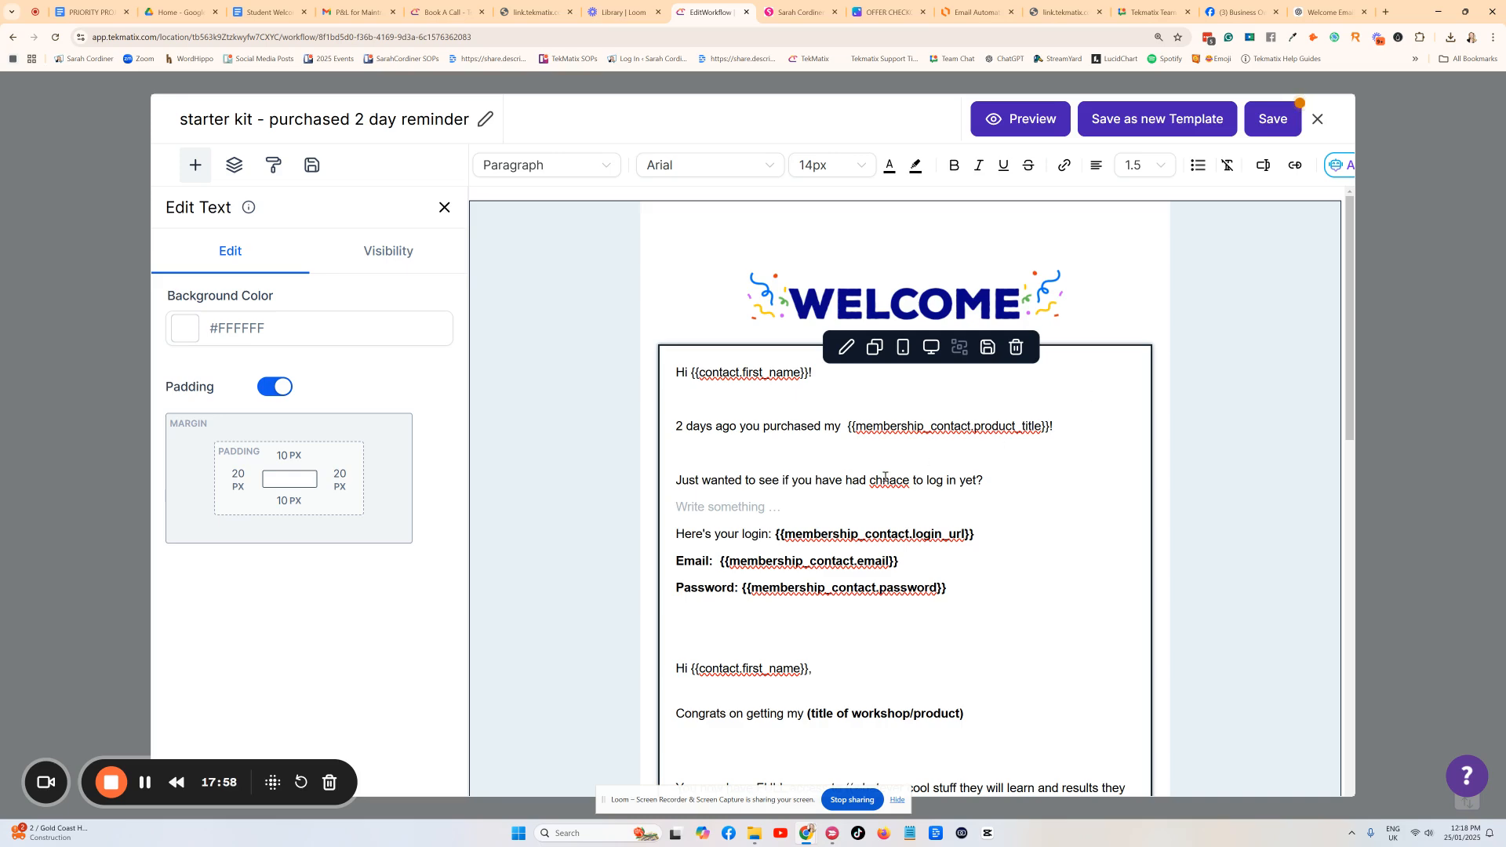
# Add 'Would you like to booka call with me:' and a CALENDAR LINK line, then save and close.
pyautogui.scroll(-9, 1016, 533)
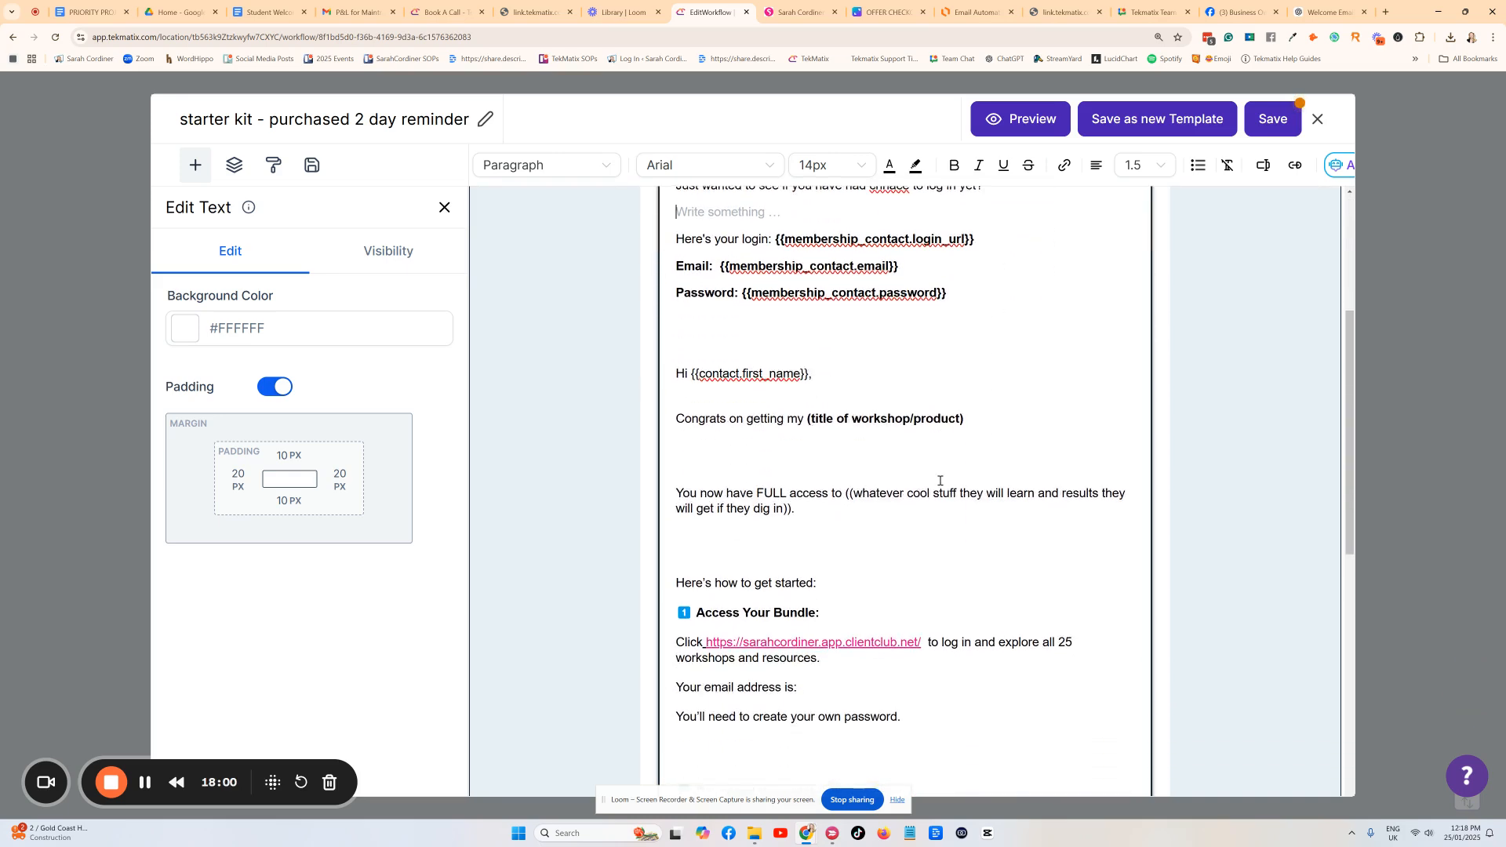
pyautogui.scroll(-1, 952, 510)
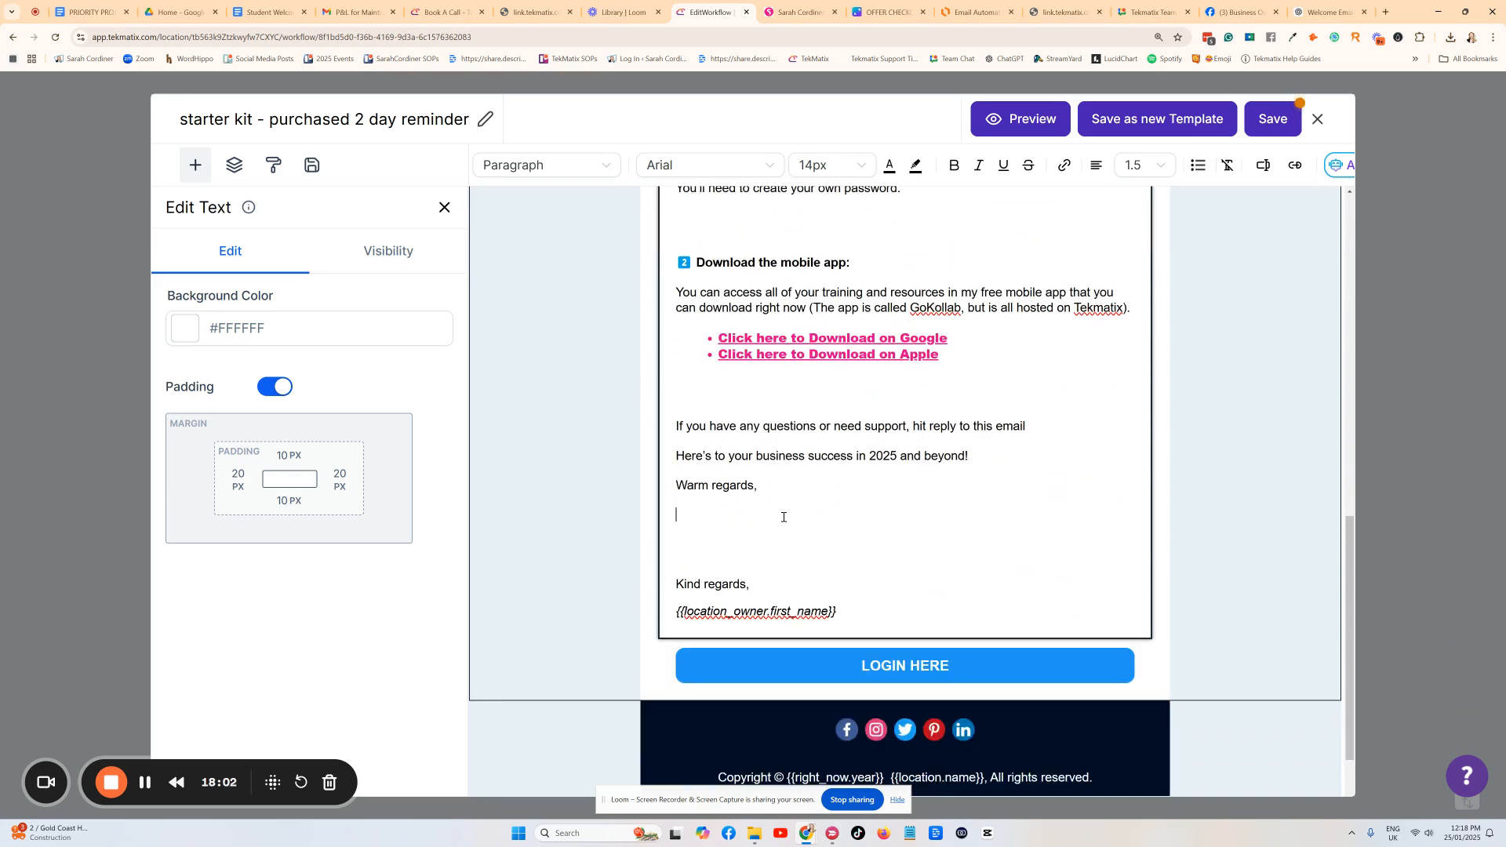
pyautogui.press('Return')
pyautogui.press('Return')
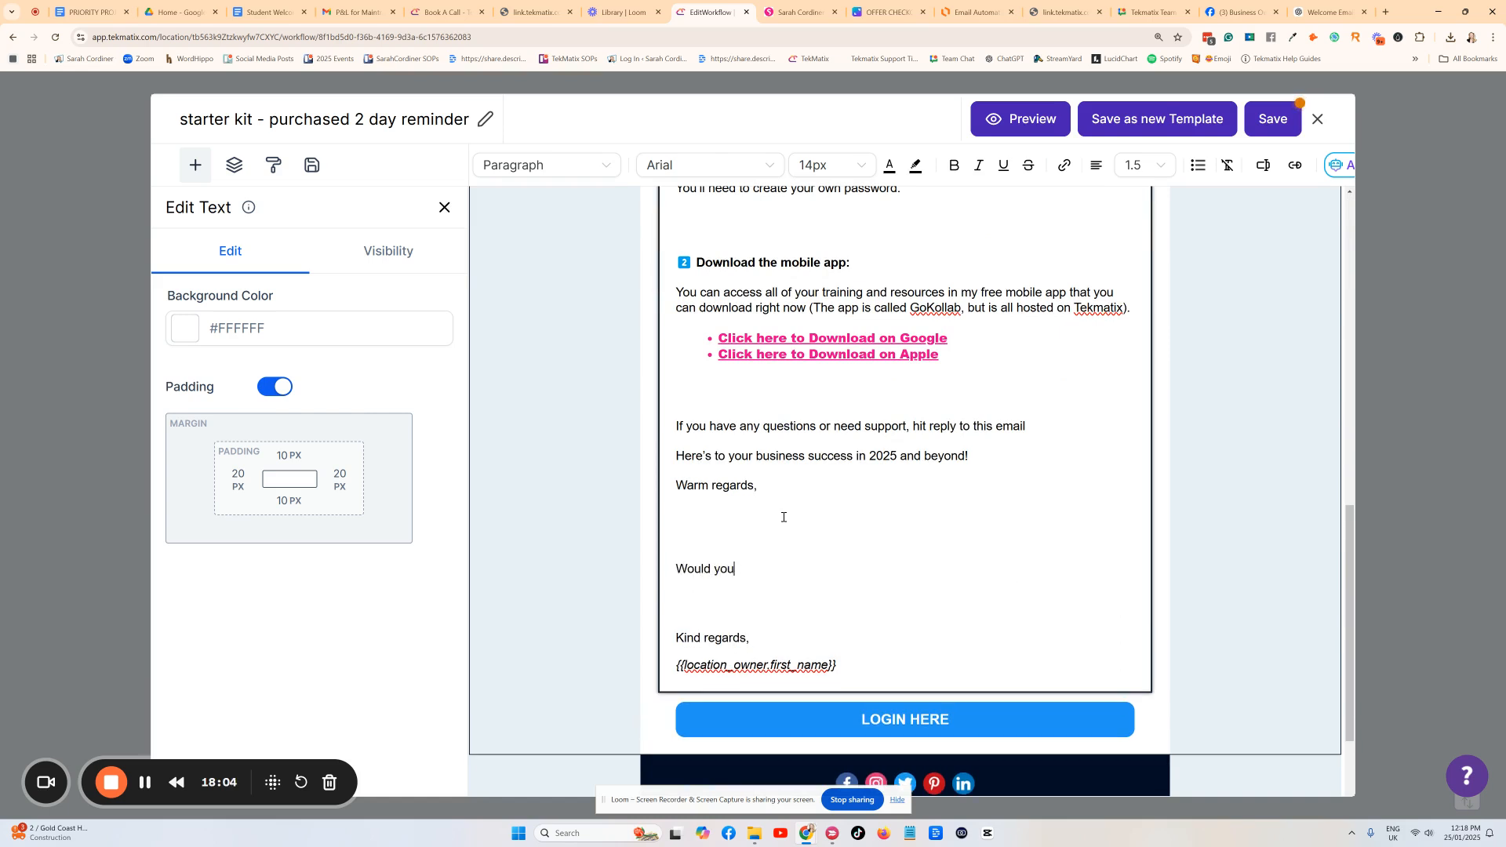
pyautogui.write('Would you like to booka  call with me:')
pyautogui.press('Return')
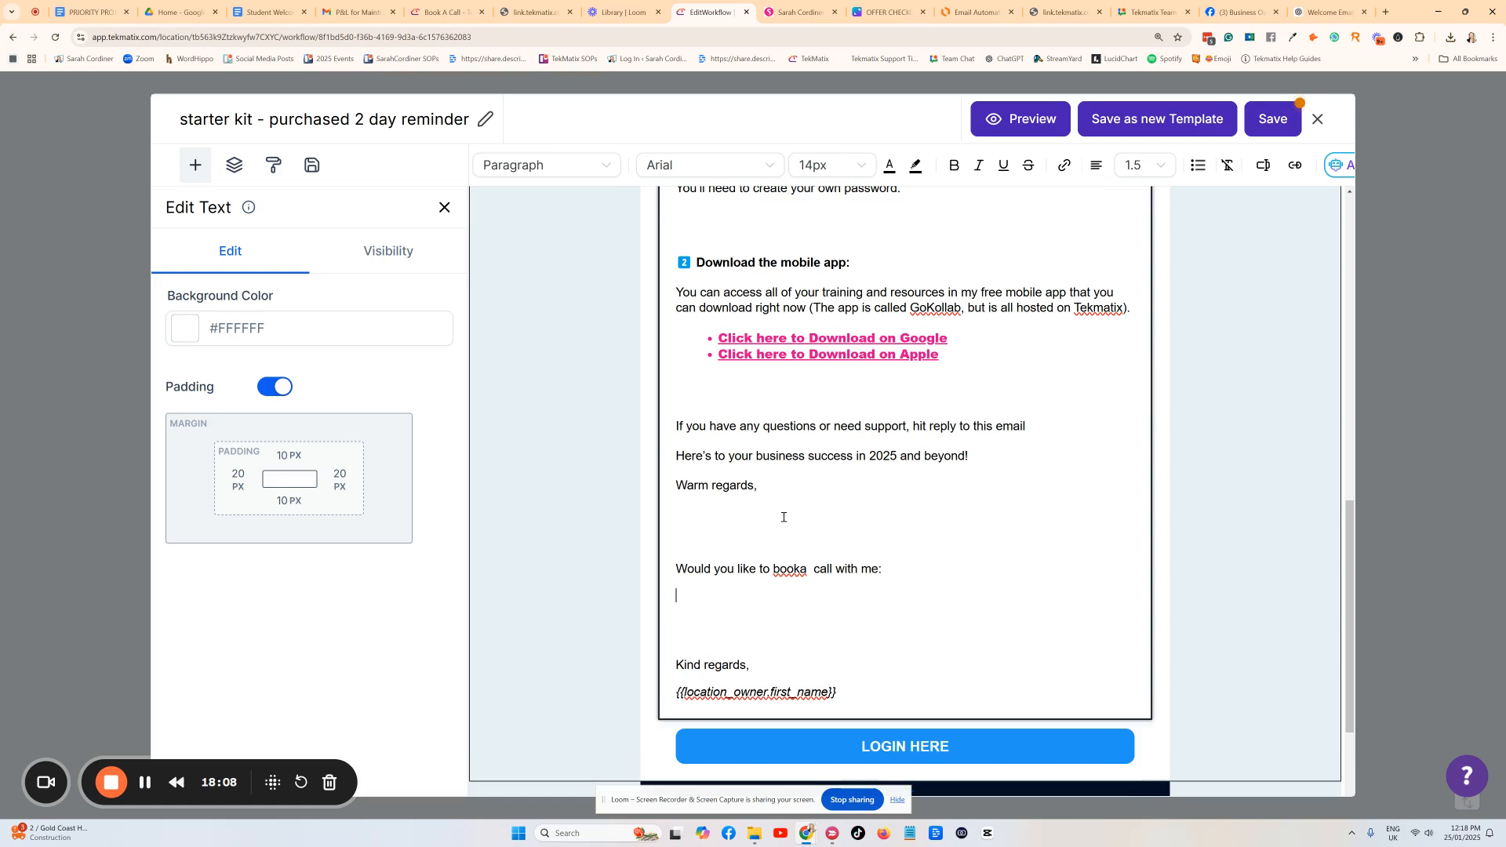
pyautogui.press('capslock')
pyautogui.write('CALENDA')
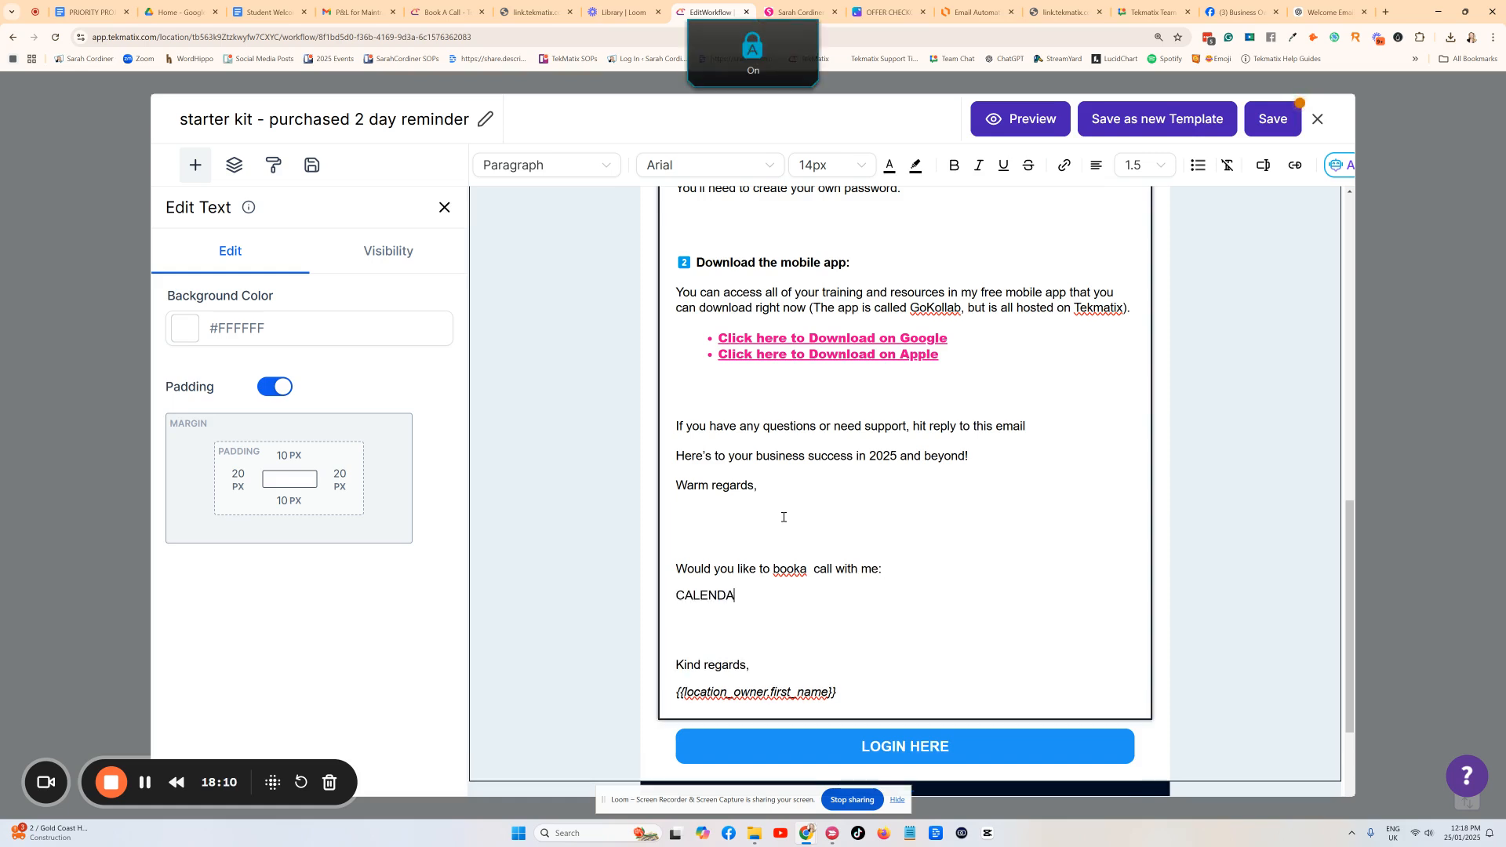
pyautogui.write('R LINK')
pyautogui.press('capslock')
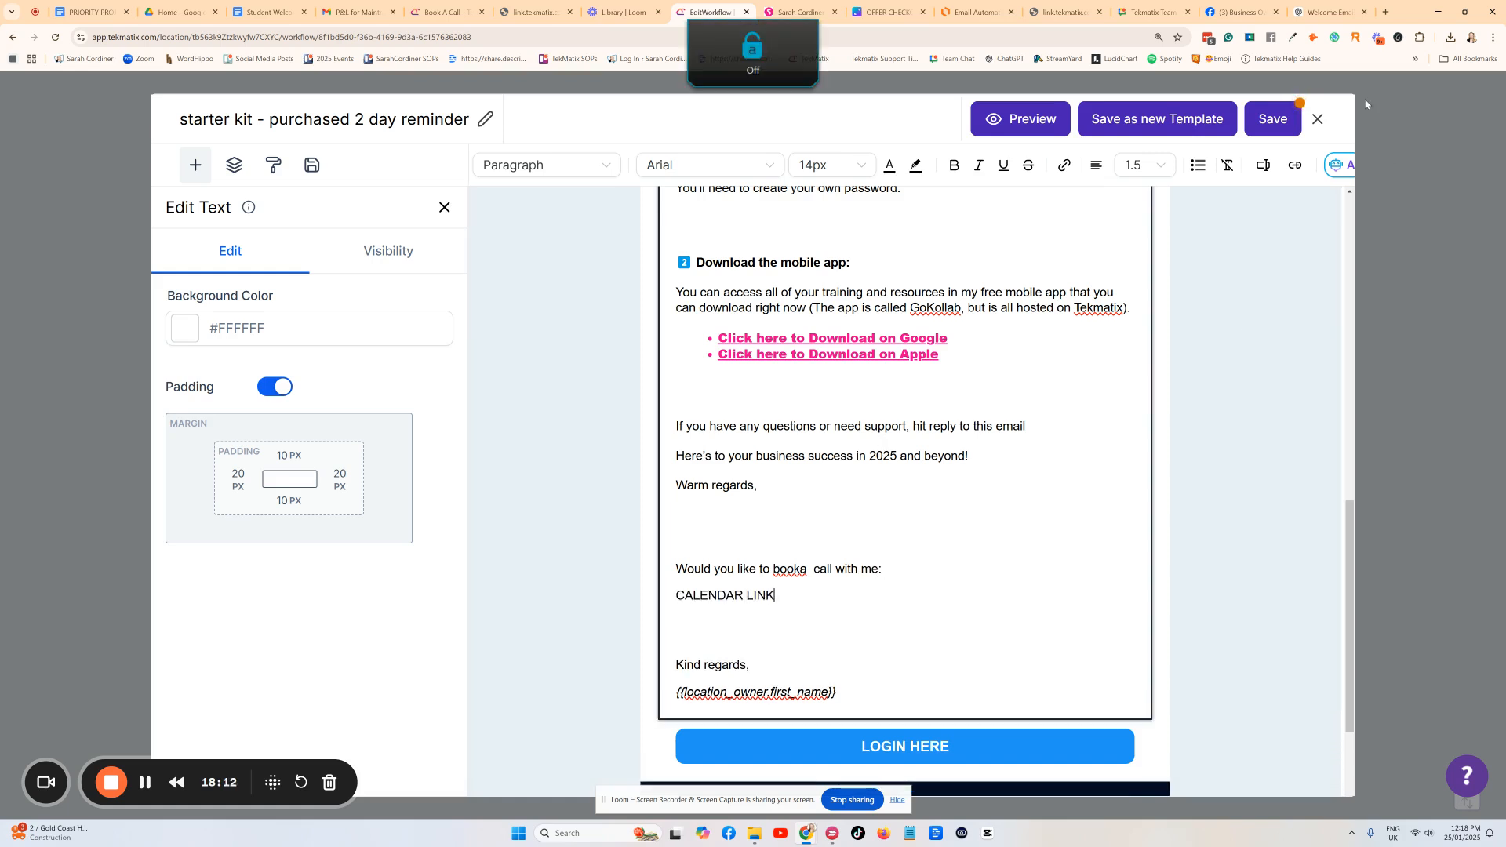
pyautogui.click(1271, 119)
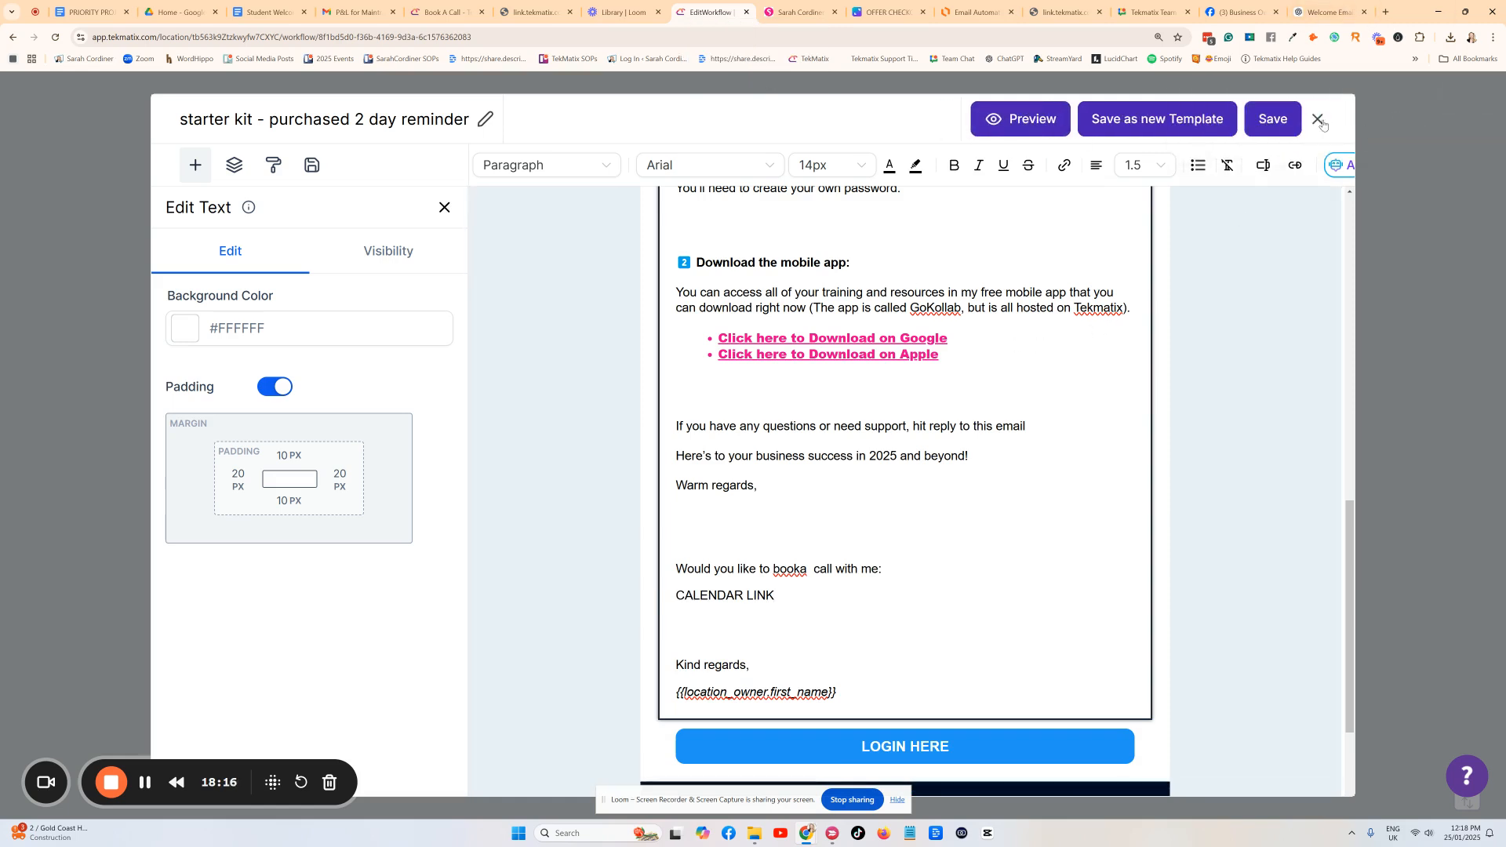
pyautogui.click(1318, 119)
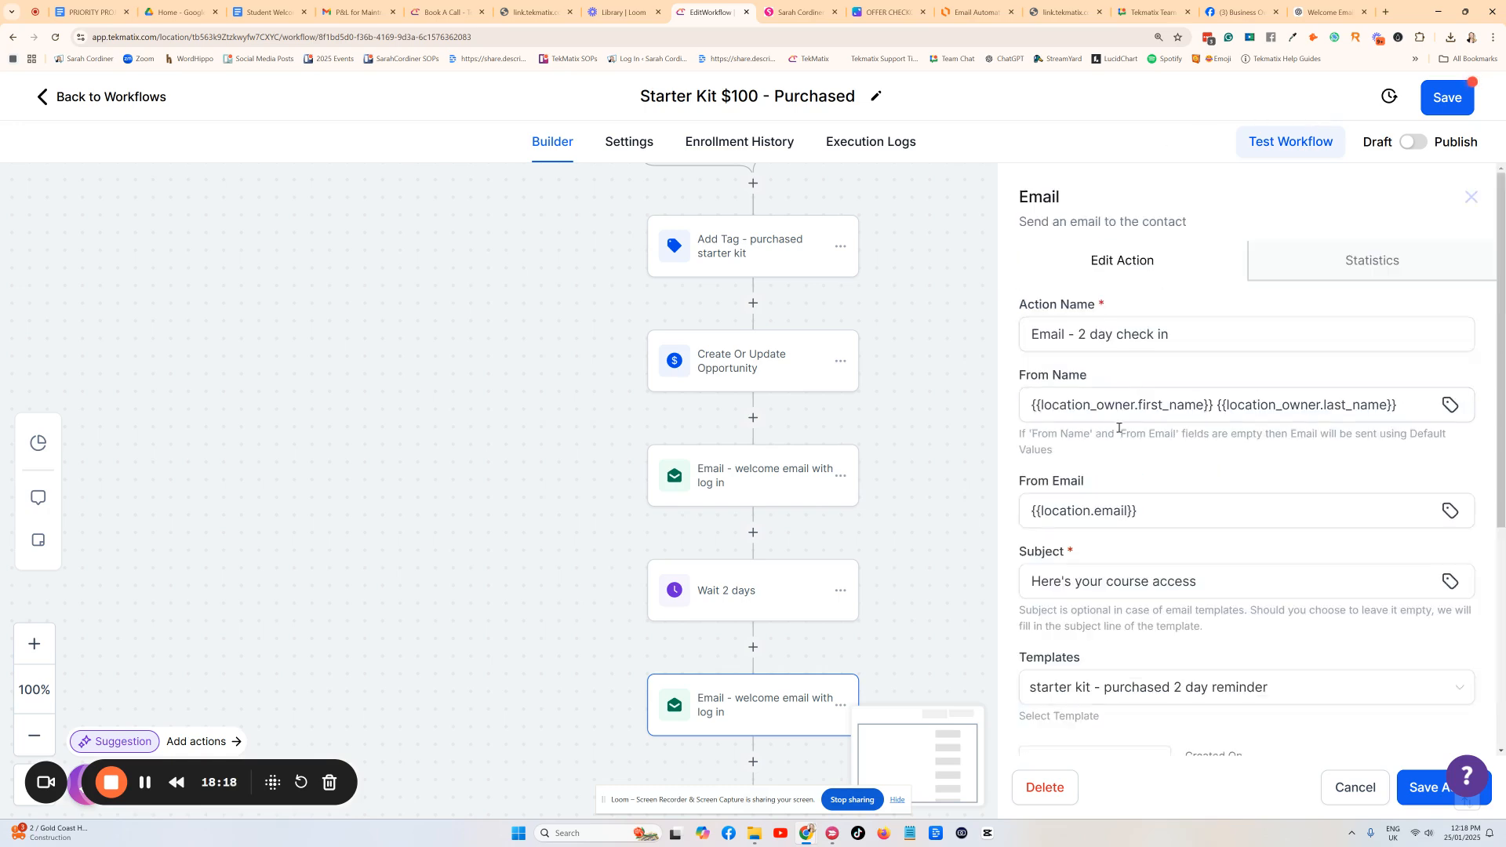
# Close the email step's settings and scroll down the workflow canvas.
pyautogui.scroll(-3, 1219, 722)
pyautogui.click(1442, 787)
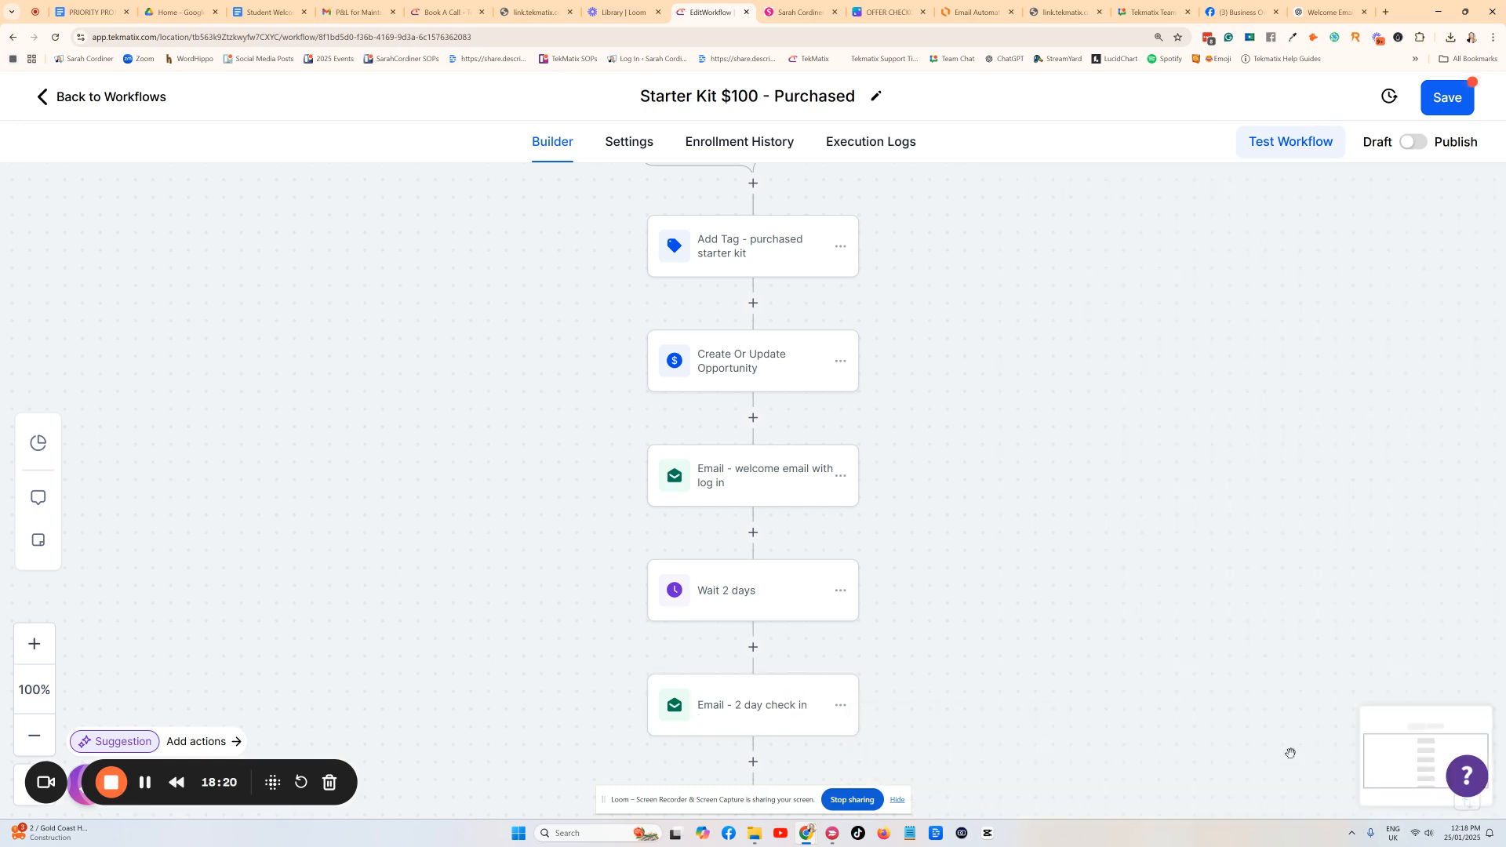
pyautogui.scroll(-1, 753, 488)
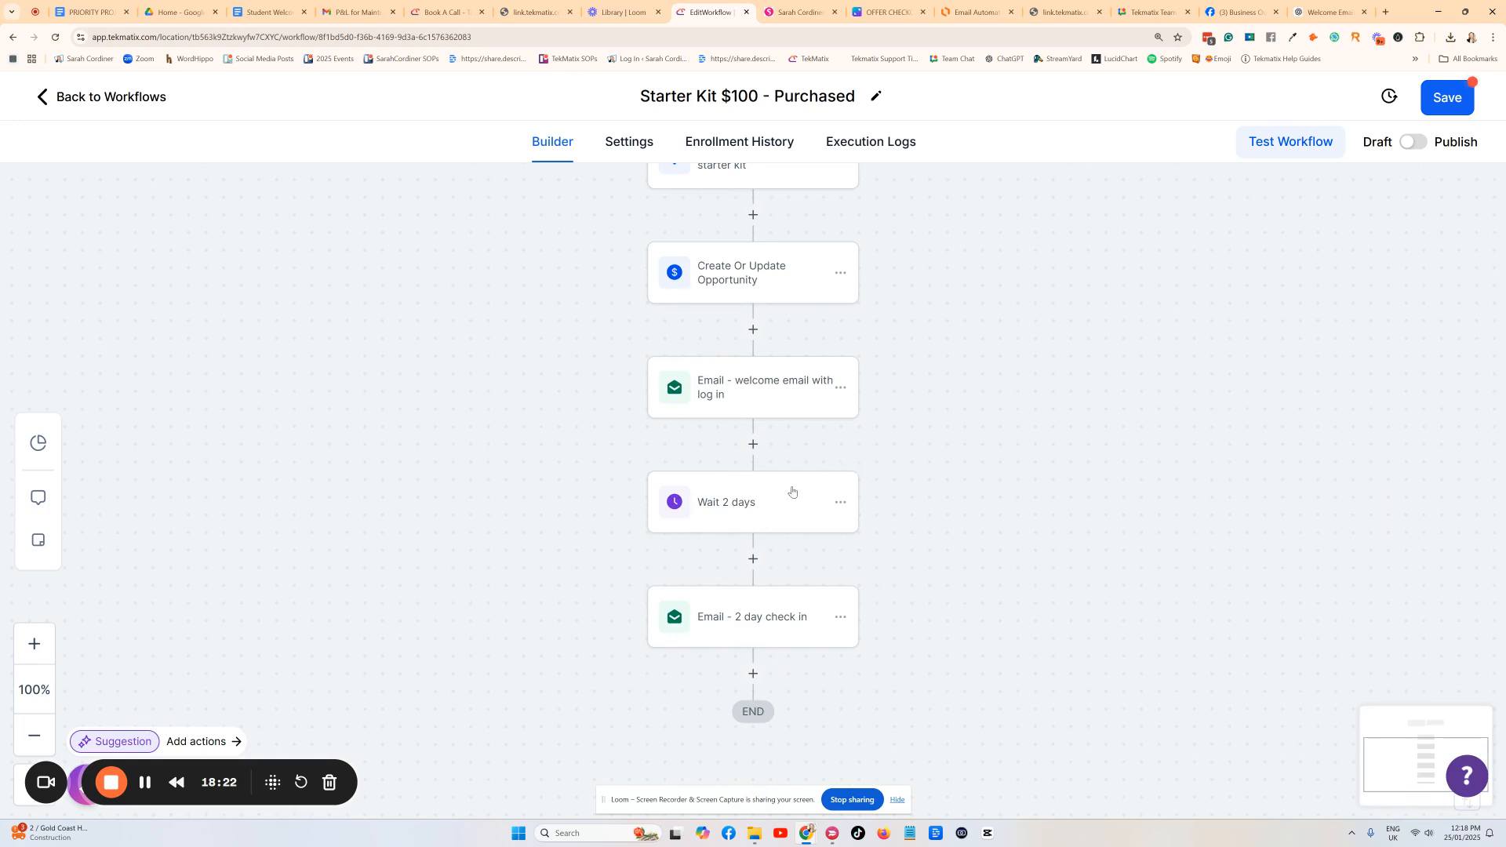
pyautogui.scroll(-1, 787, 485)
pyautogui.scroll(2, 785, 483)
pyautogui.scroll(-2, 790, 690)
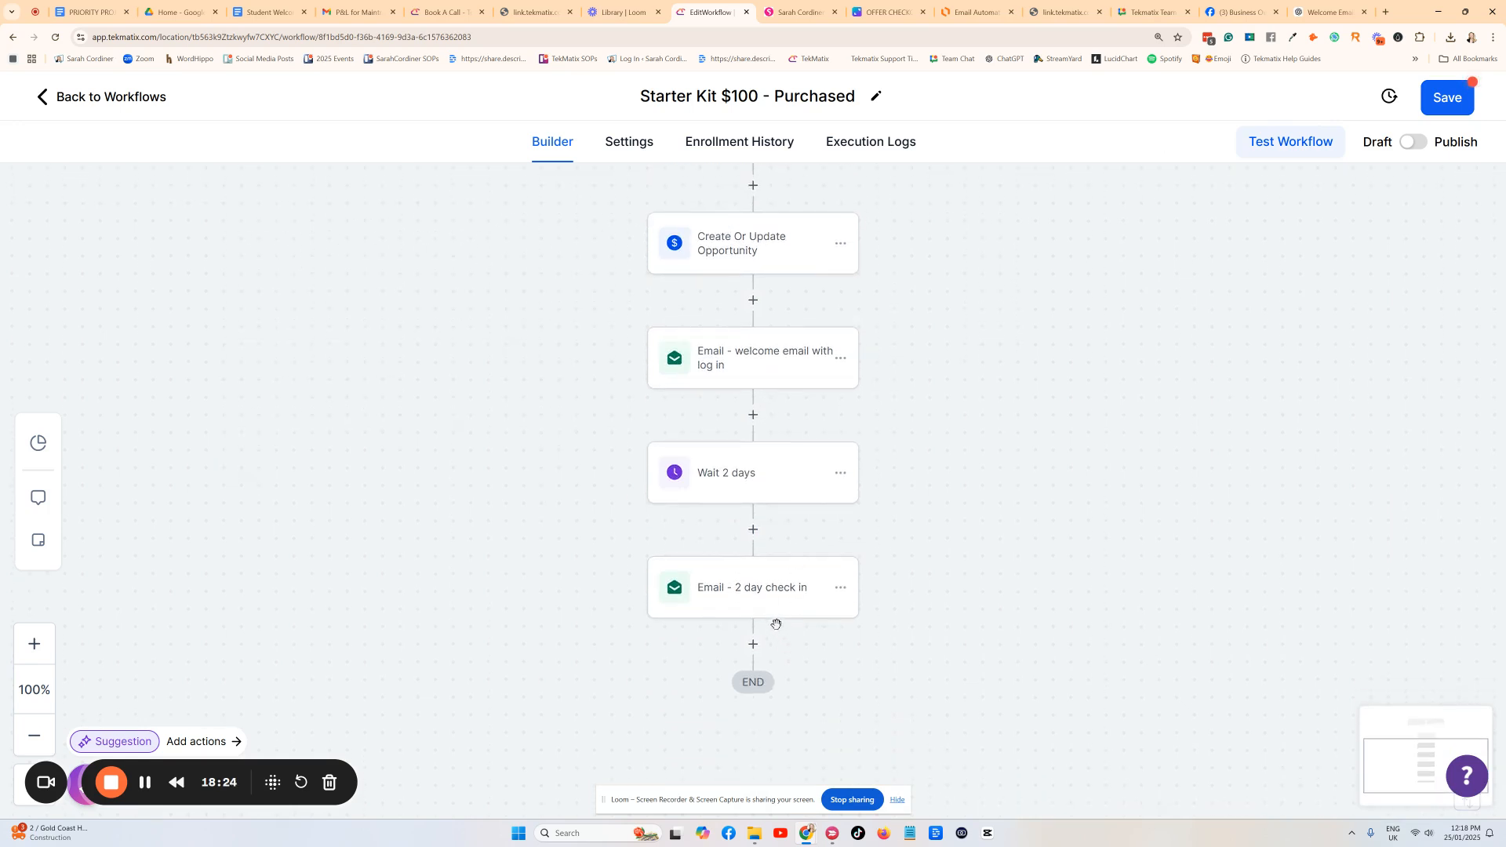
# Open the action picker below the 2 day check-in email, then dismiss it without adding anything.
pyautogui.click(753, 644)
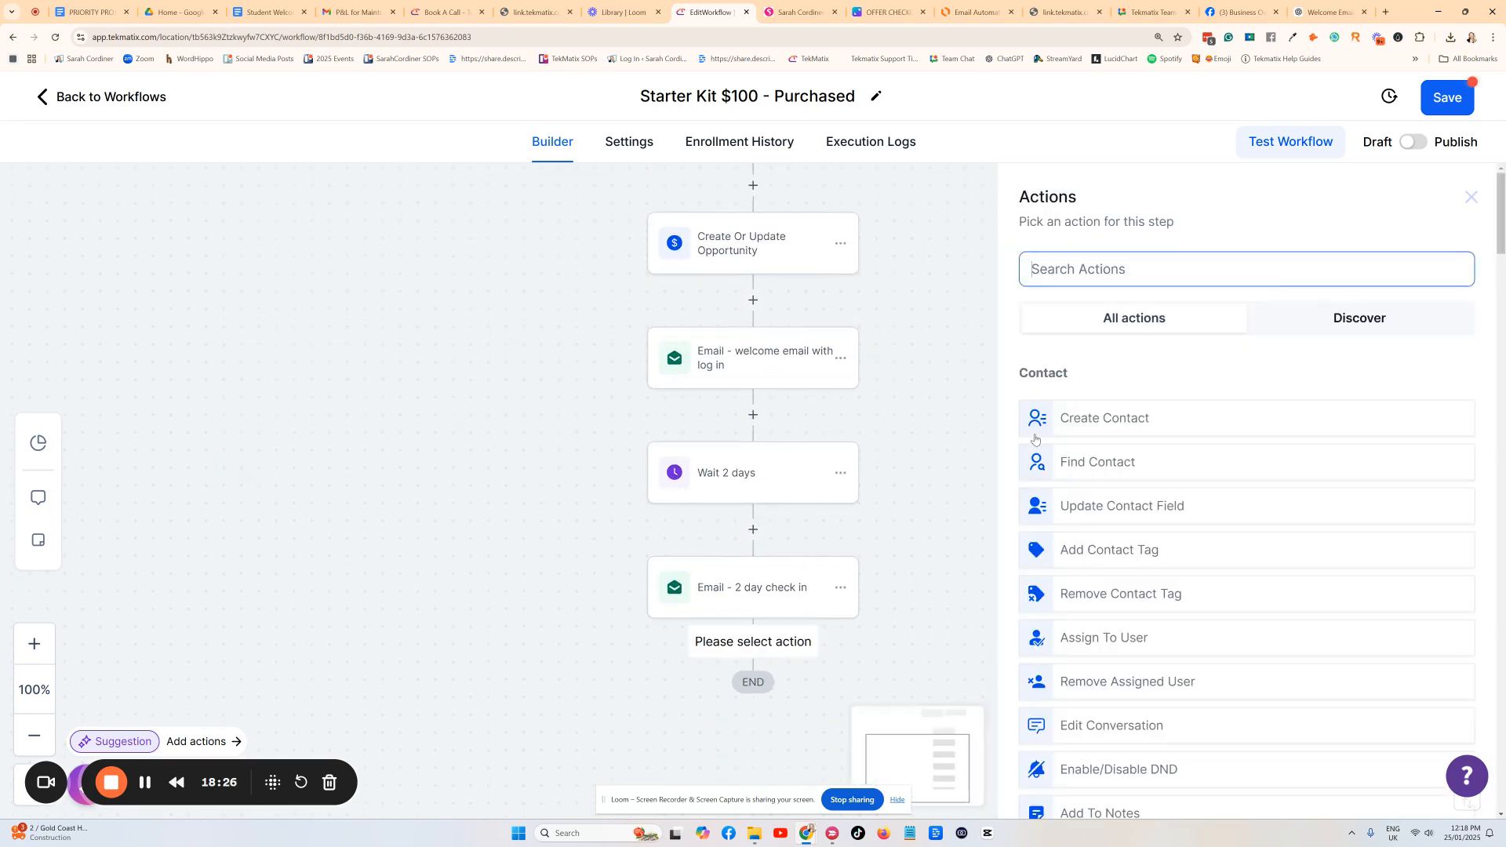
pyautogui.scroll(3, 552, 357)
pyautogui.scroll(-3, 812, 673)
pyautogui.scroll(-1, 755, 716)
pyautogui.scroll(-1, 755, 716)
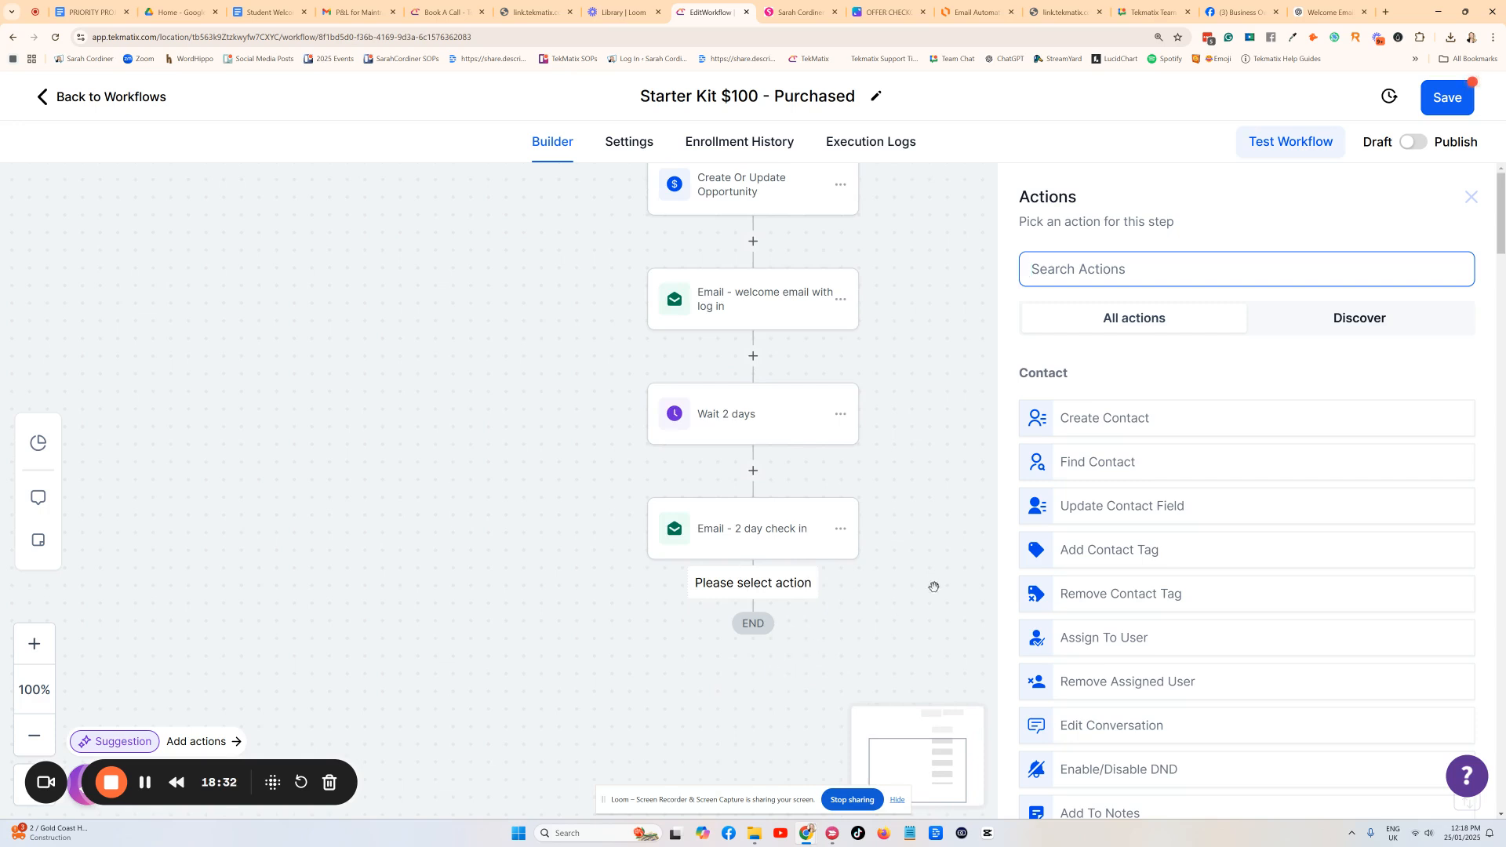
pyautogui.click(1471, 196)
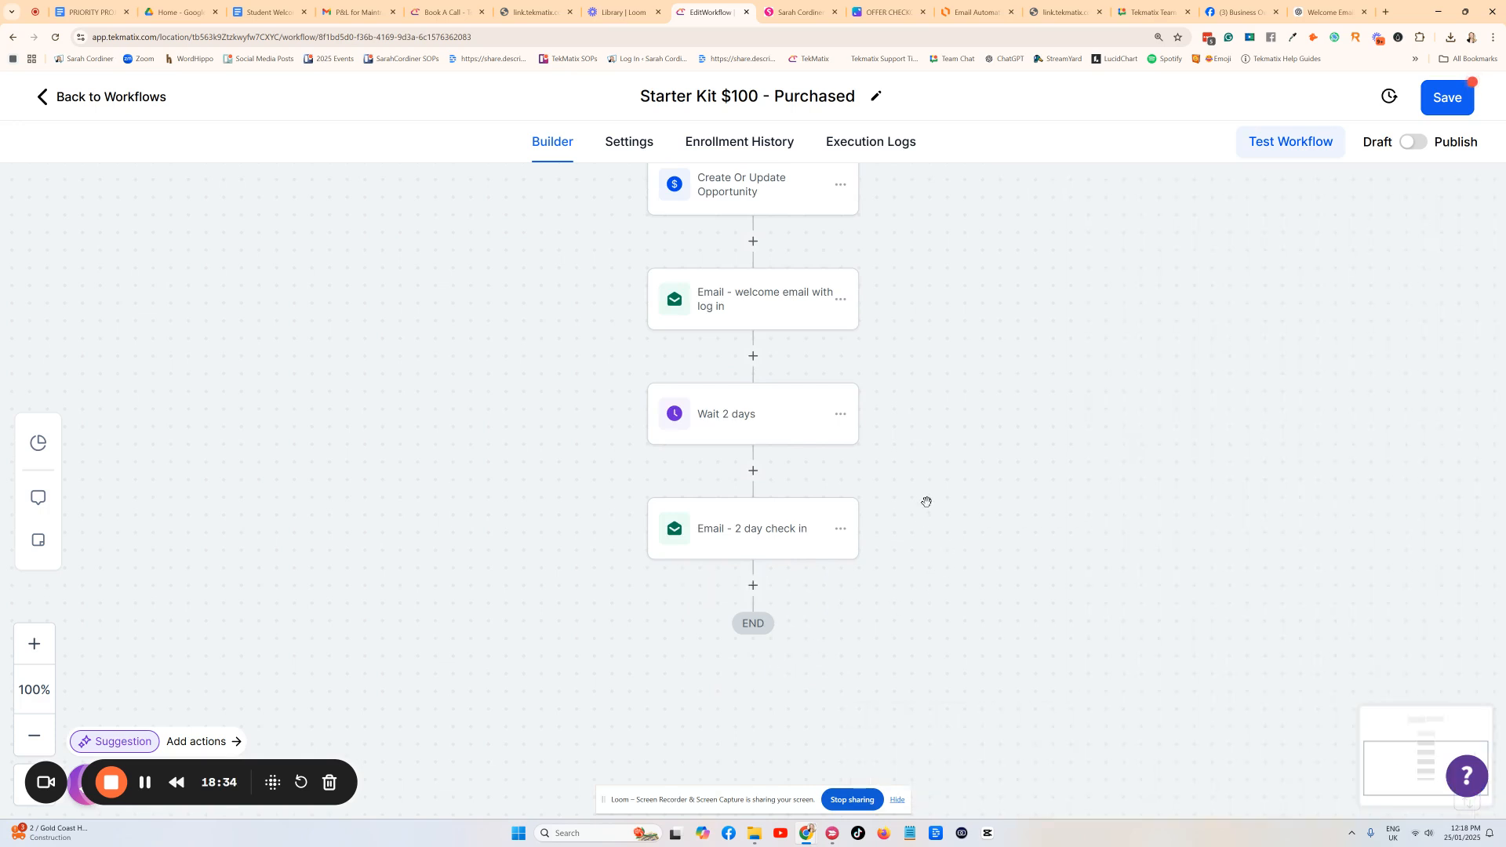
# Scroll the canvas to review every node from Payment Received down to END.
pyautogui.scroll(10, 922, 494)
pyautogui.scroll(-3, 912, 480)
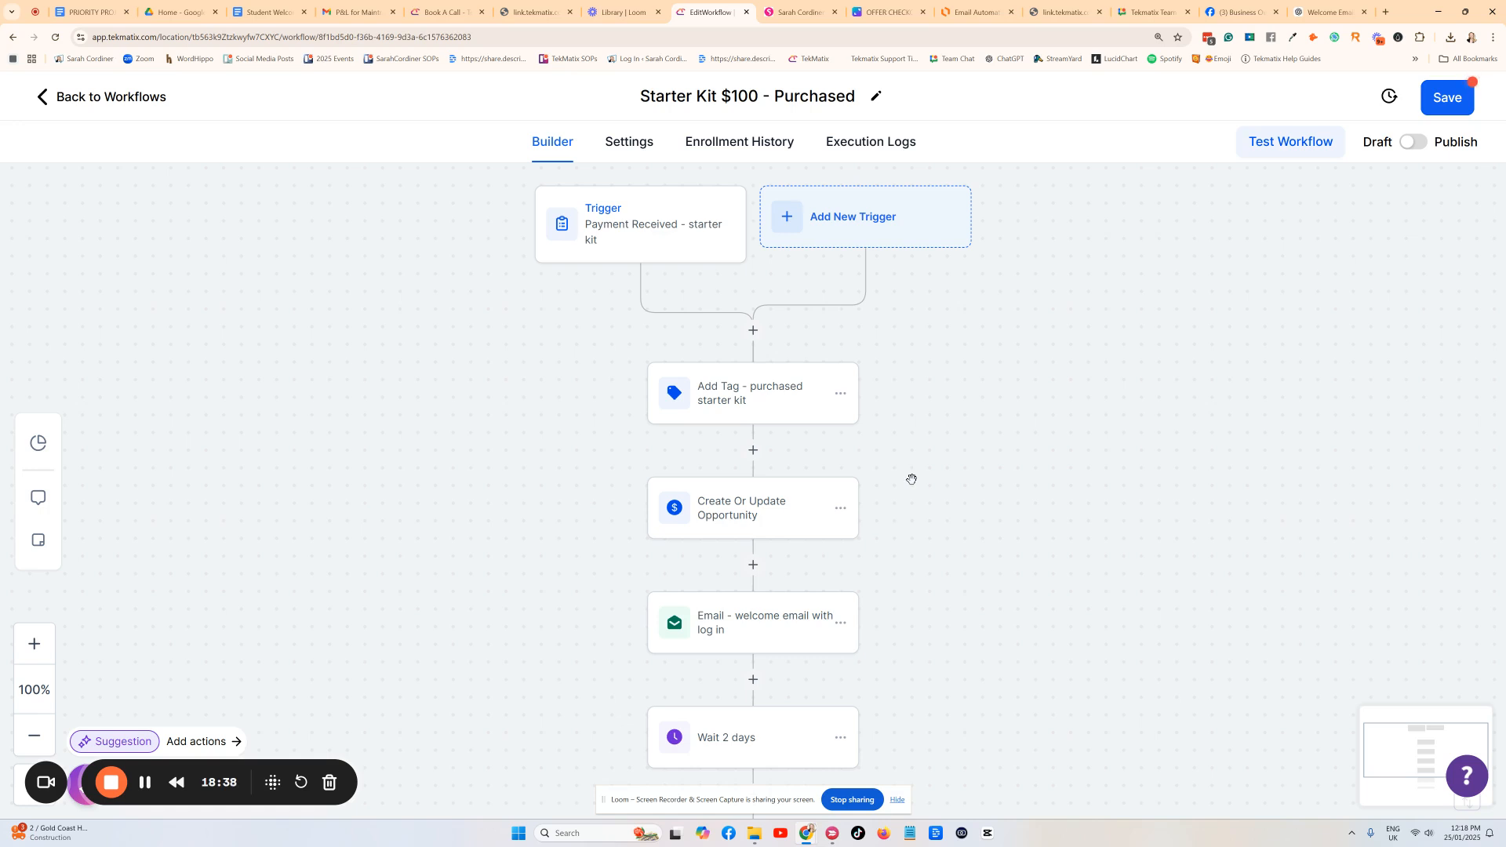
pyautogui.scroll(-3, 807, 396)
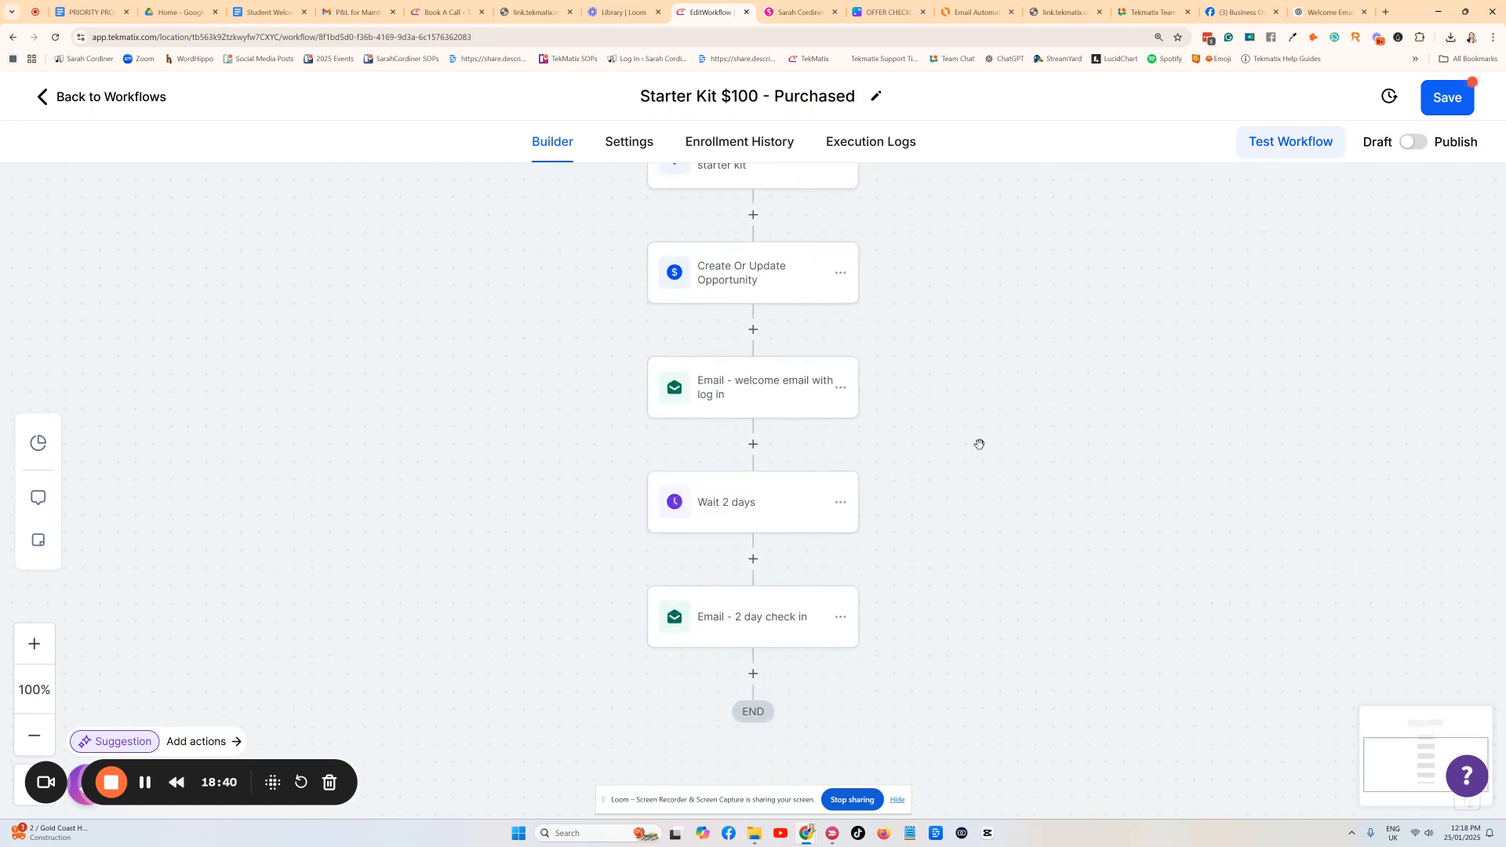
pyautogui.scroll(3, 973, 444)
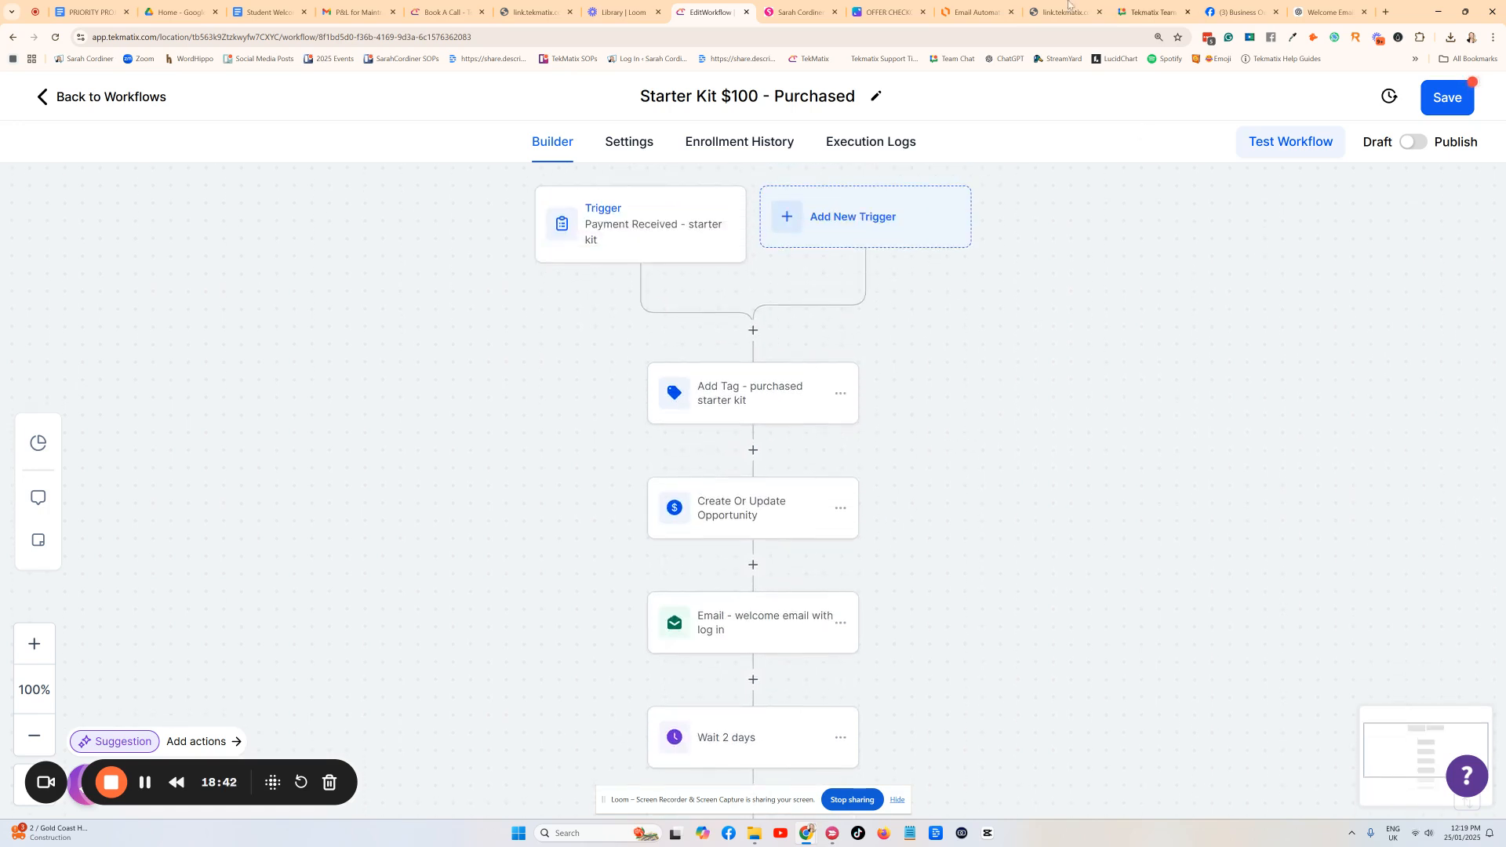
pyautogui.click(889, 12)
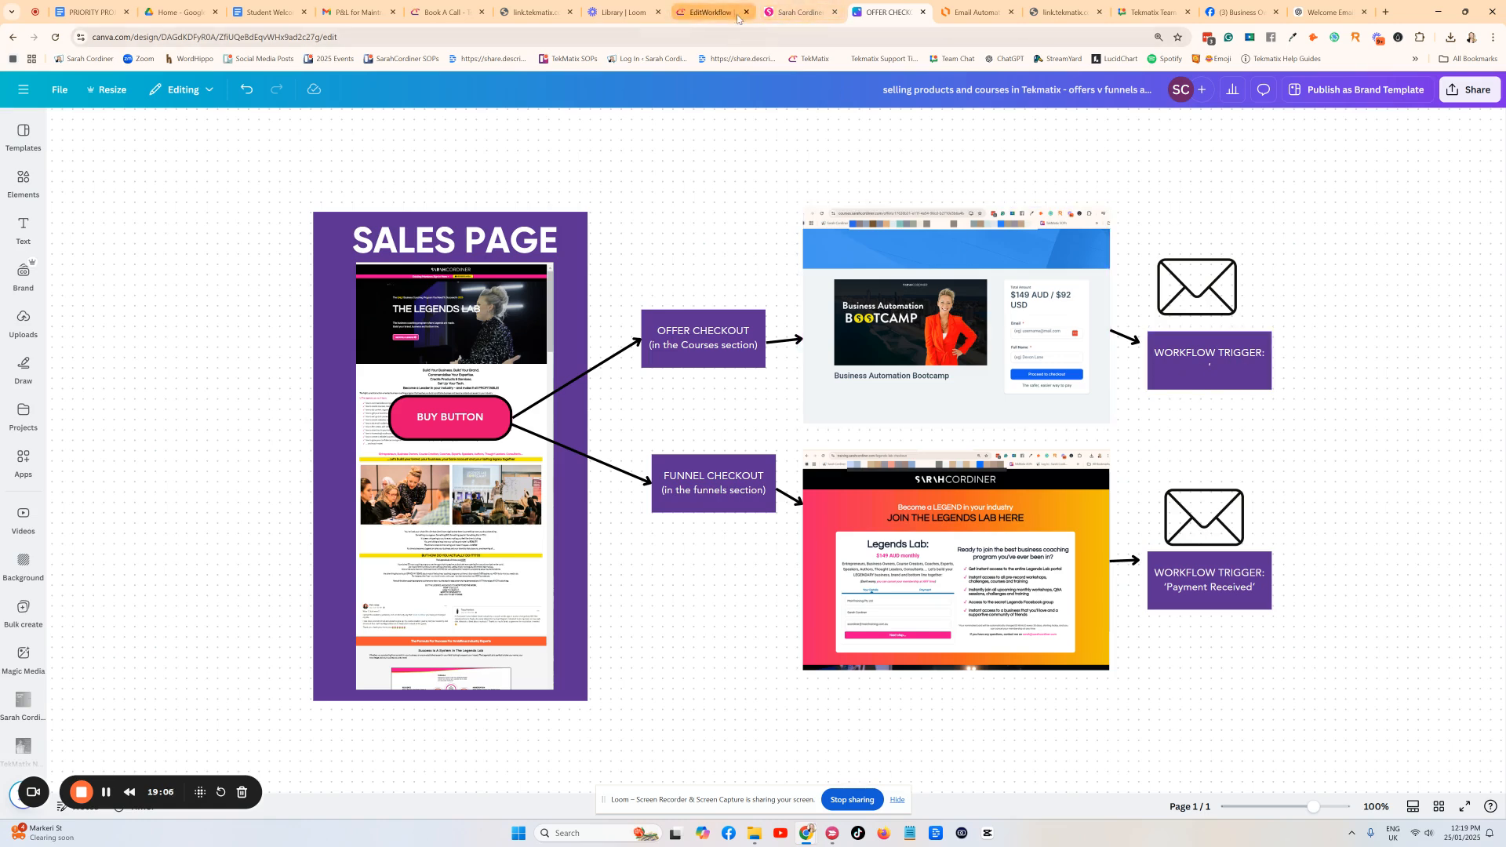
pyautogui.click(710, 10)
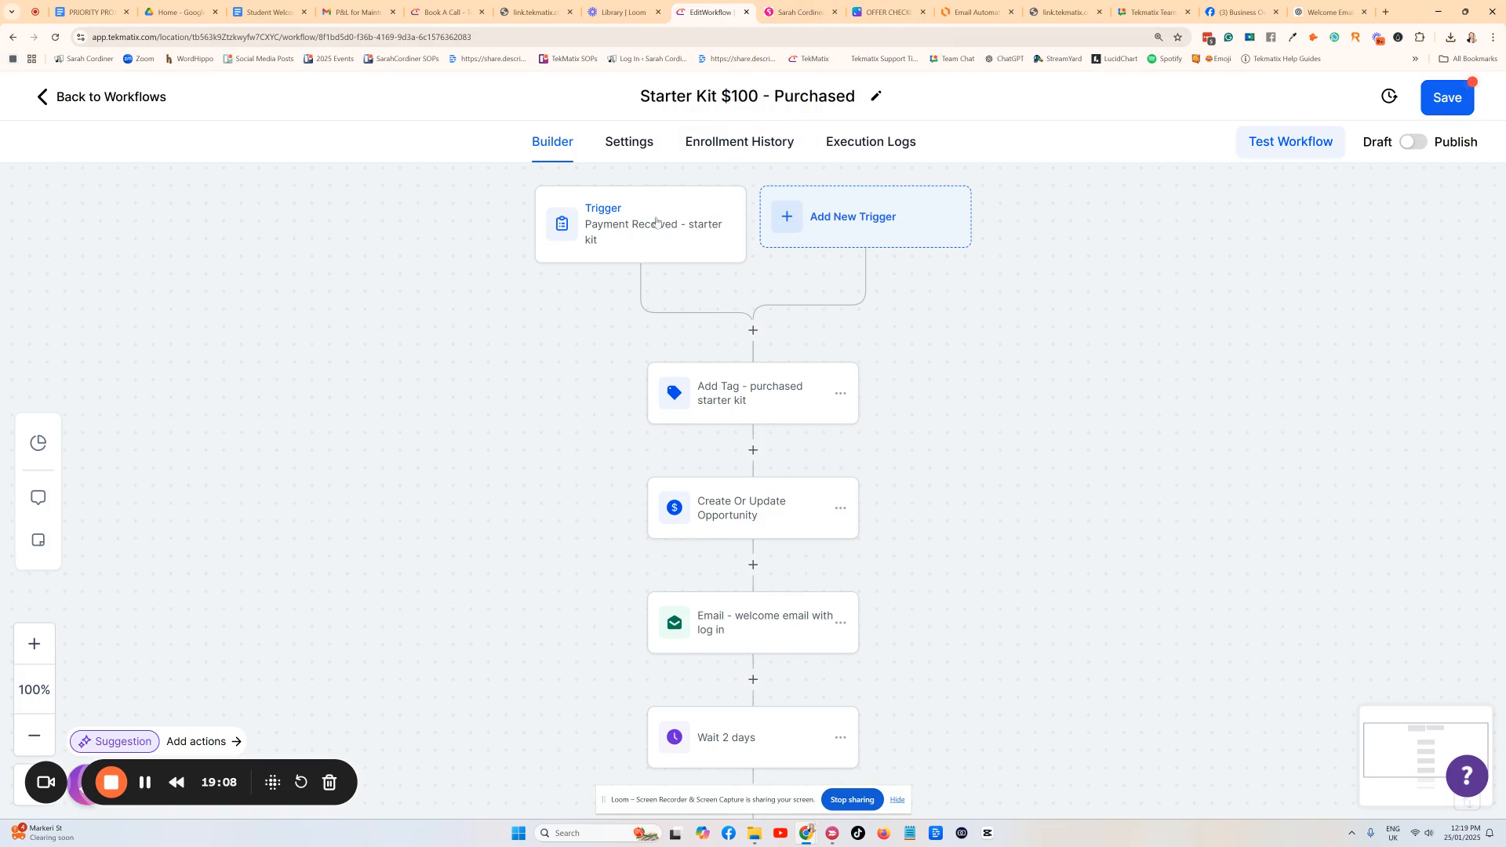
pyautogui.click(849, 223)
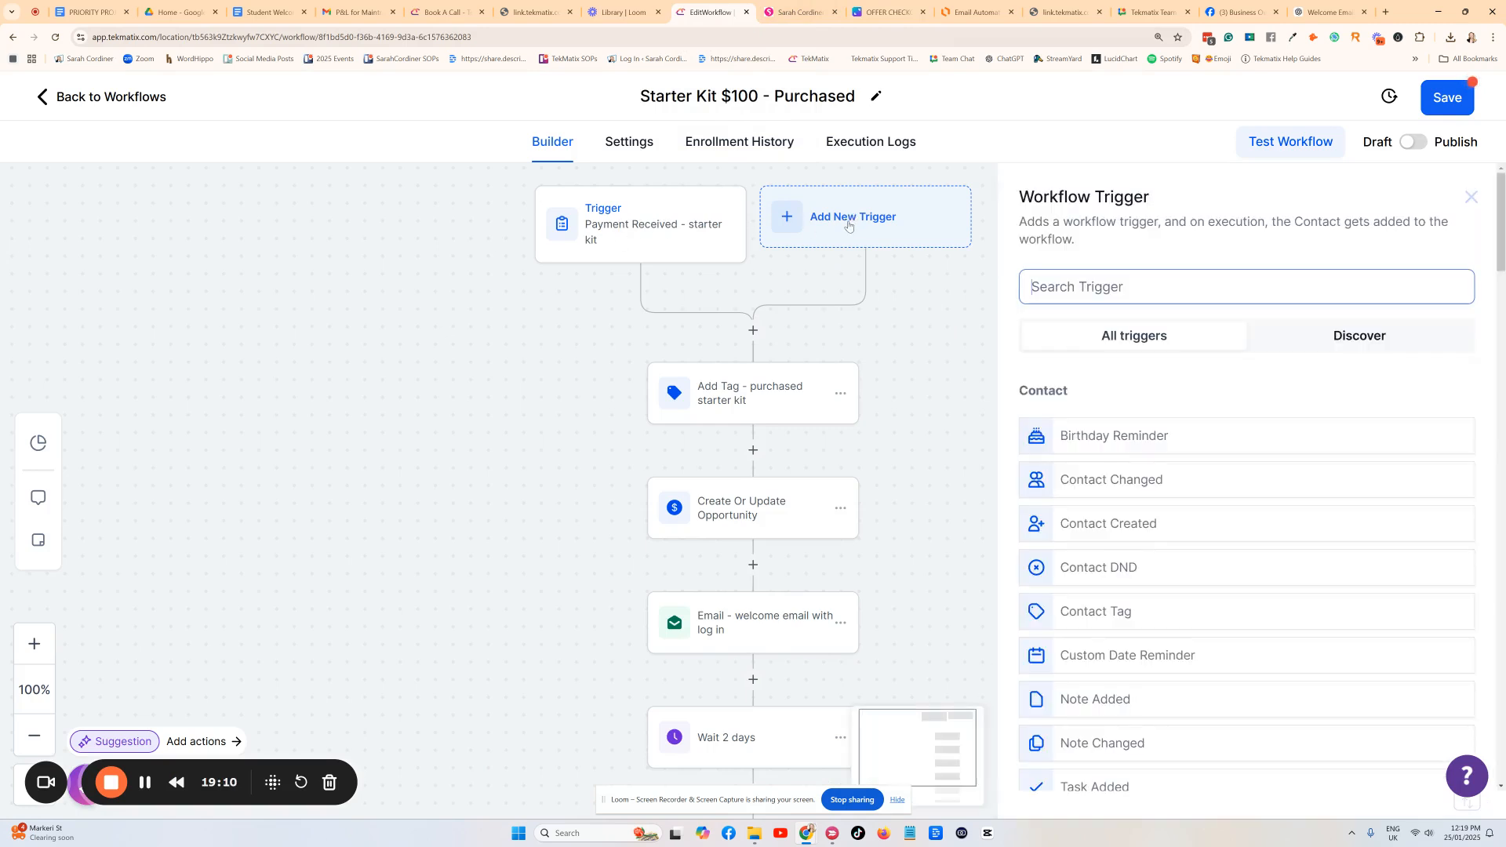
pyautogui.write('offer')
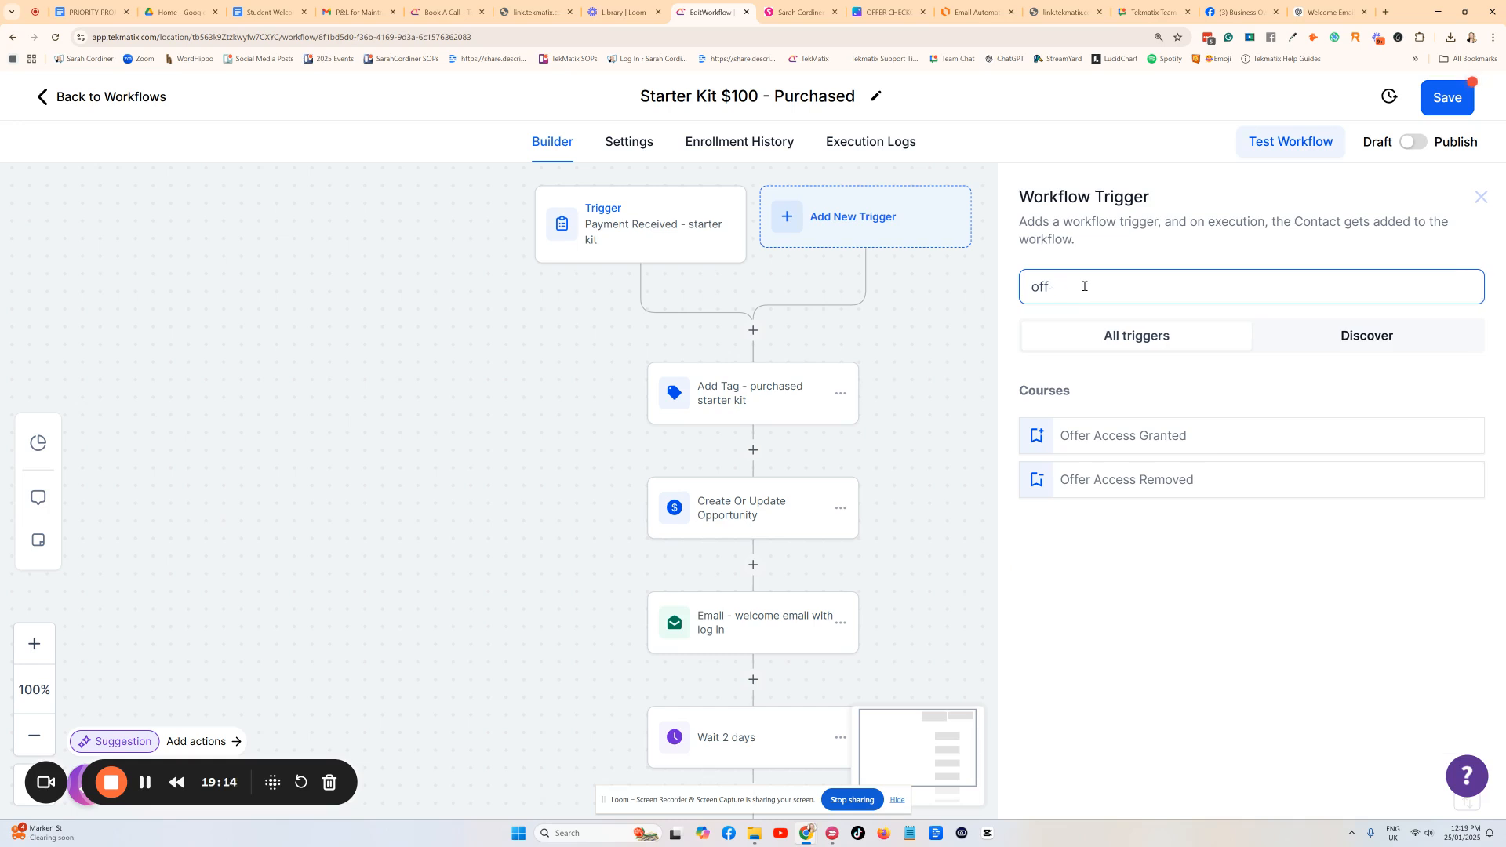
pyautogui.press('BackSpace')
pyautogui.press('BackSpace')
pyautogui.press('BackSpace')
pyautogui.write('new')
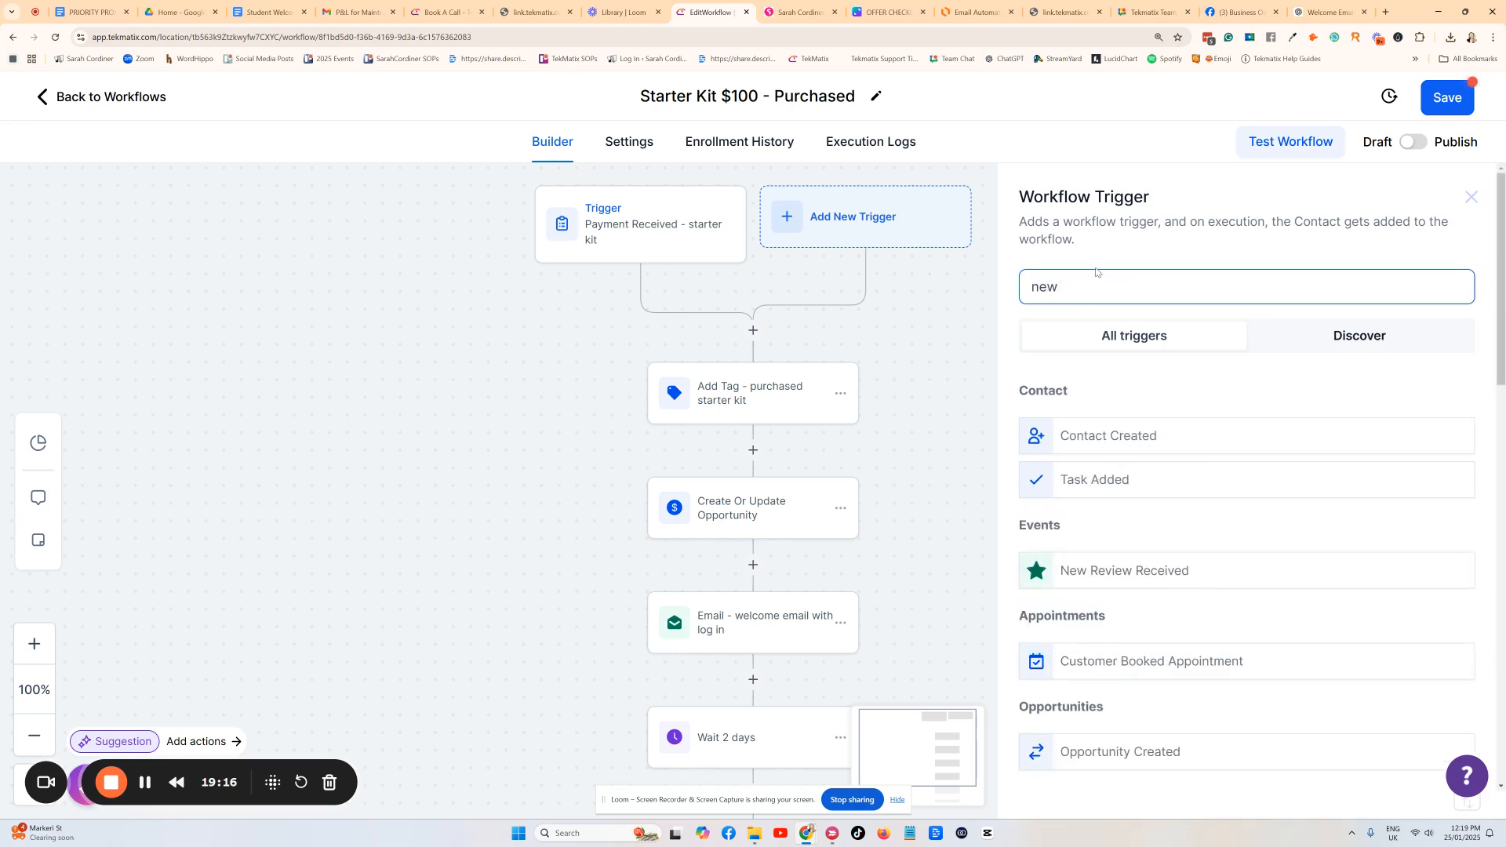
pyautogui.scroll(-3, 1145, 490)
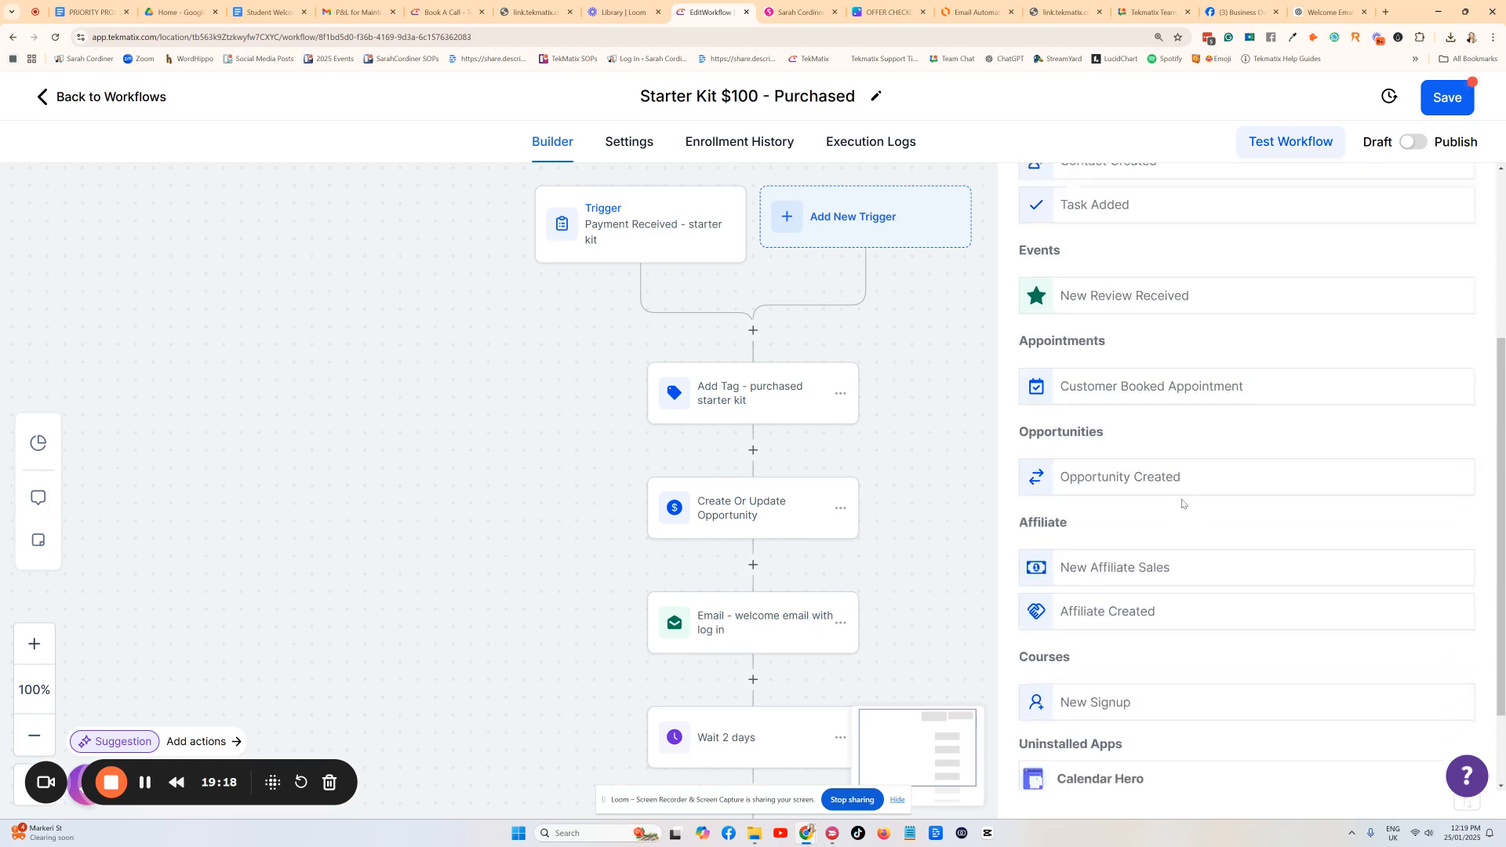
pyautogui.scroll(-2, 1182, 504)
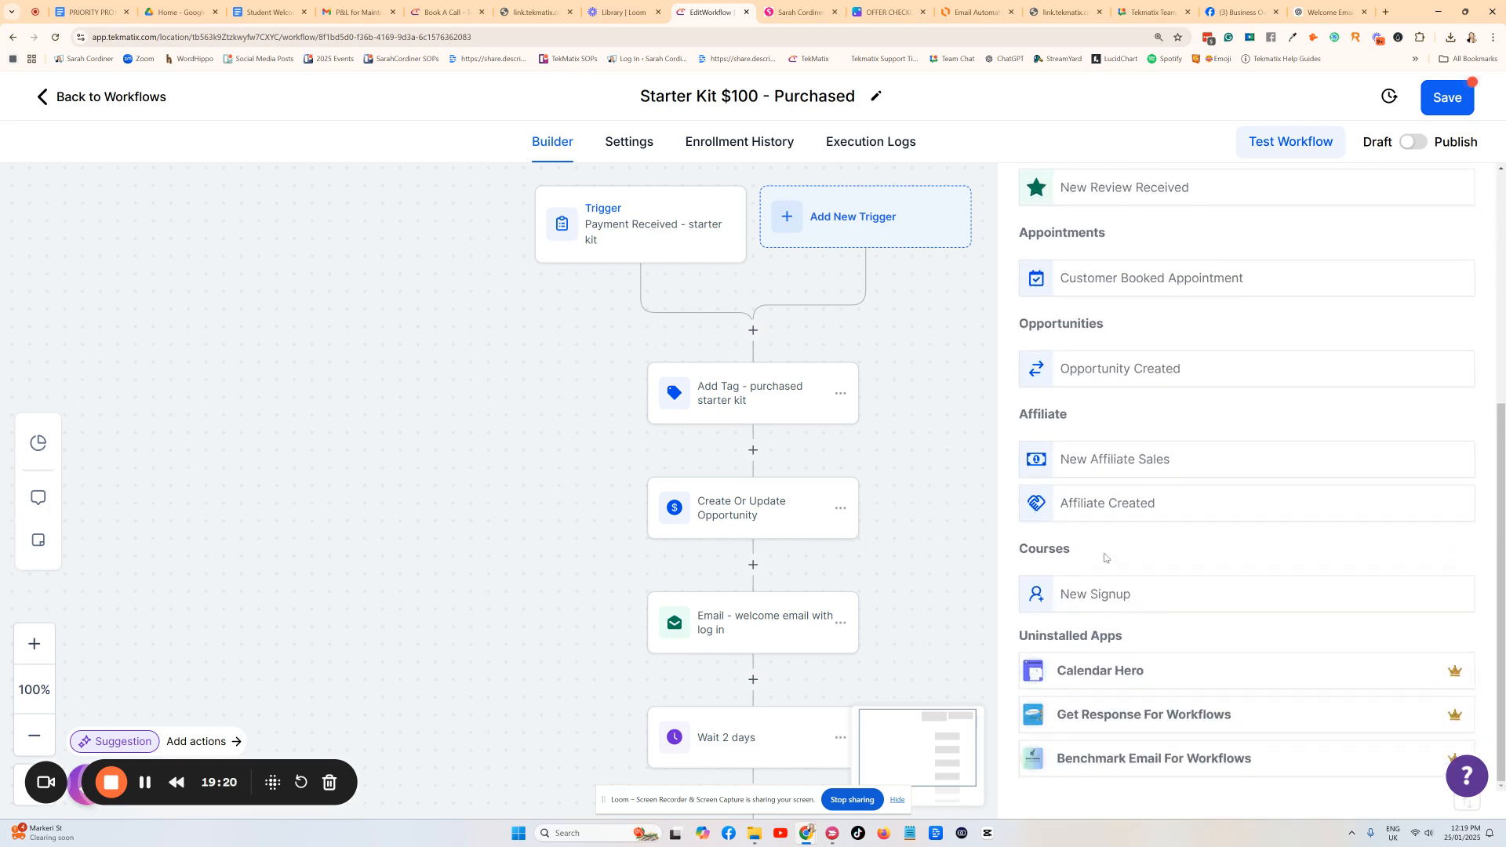
pyautogui.scroll(5, 1169, 518)
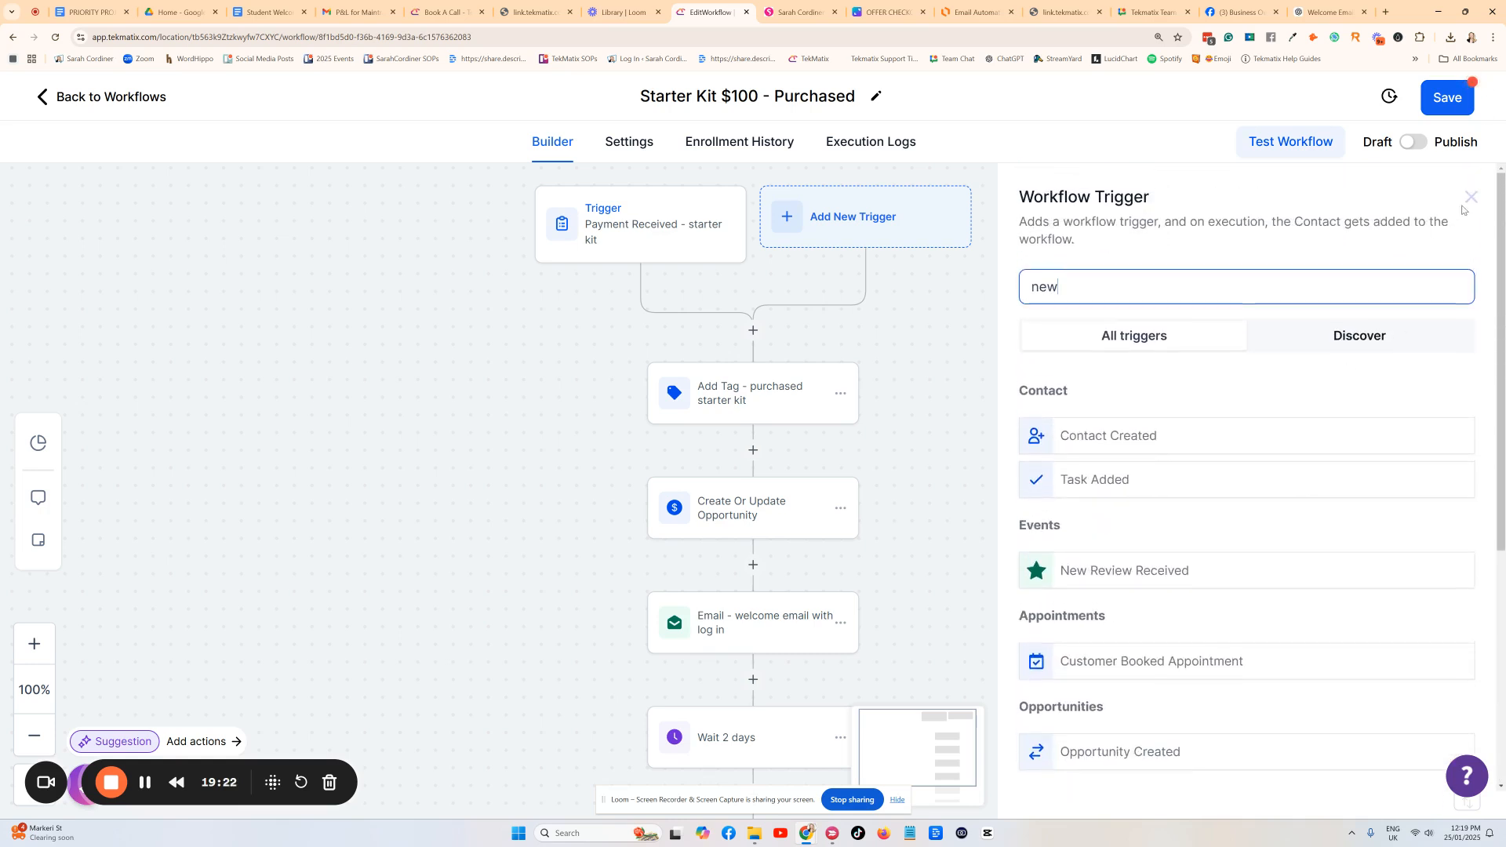
pyautogui.click(1471, 197)
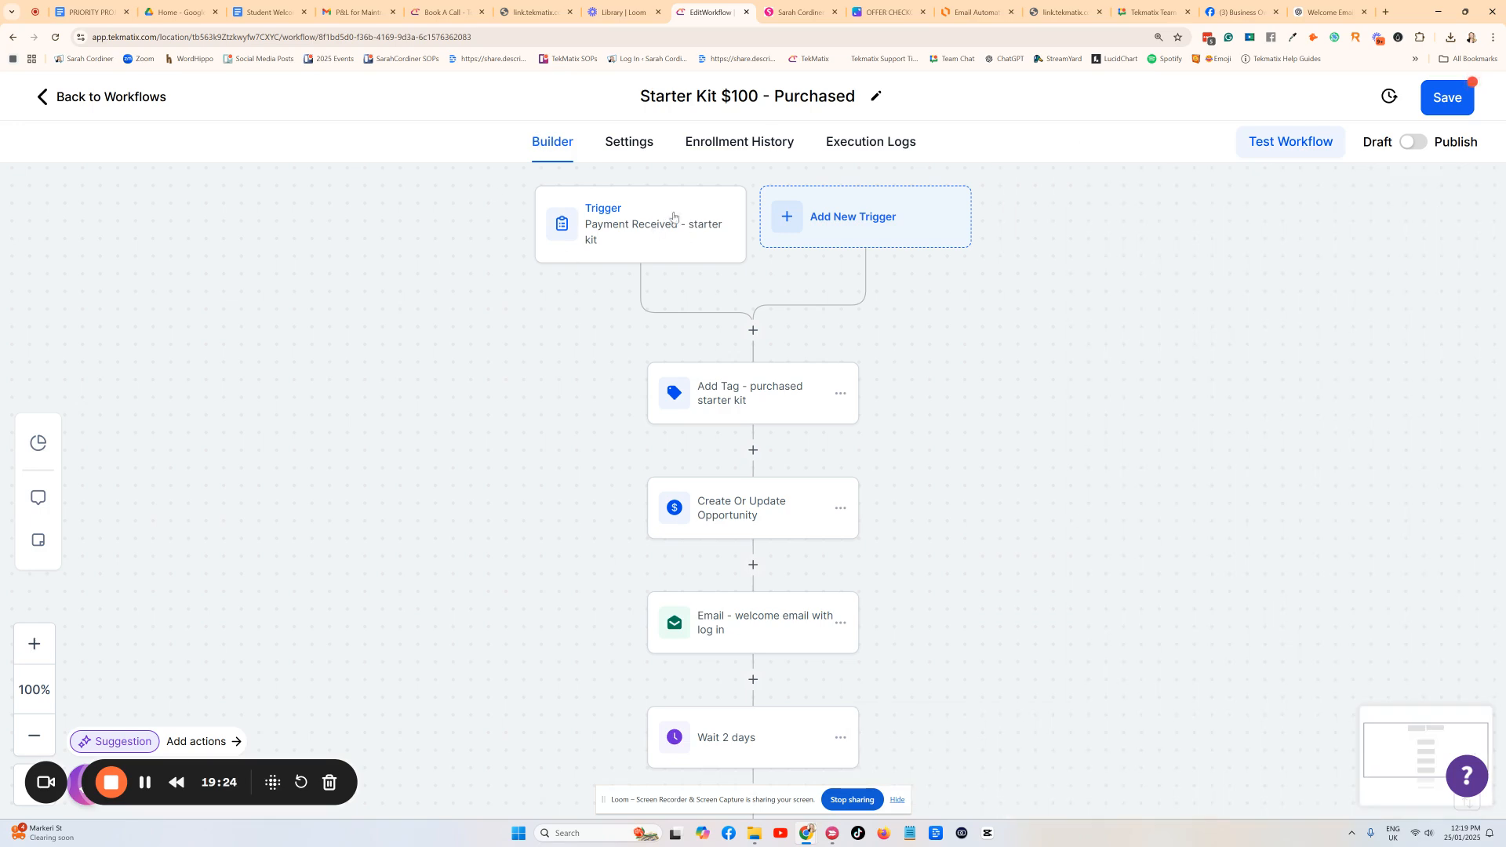
# After glancing at the Canva diagram, add a second trigger set to New Signup from Courses.
pyautogui.click(886, 11)
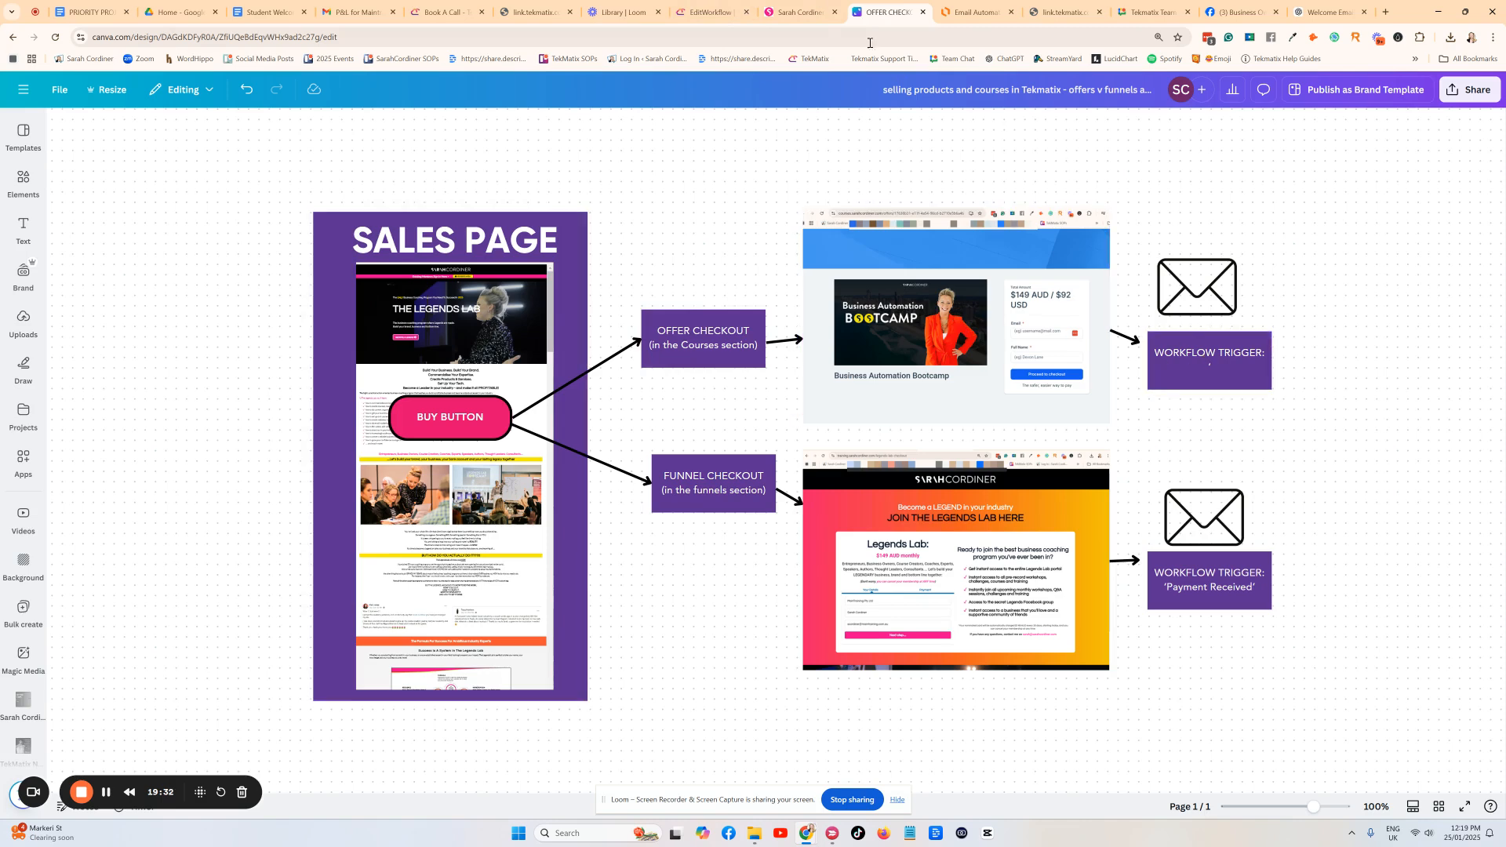
pyautogui.click(710, 12)
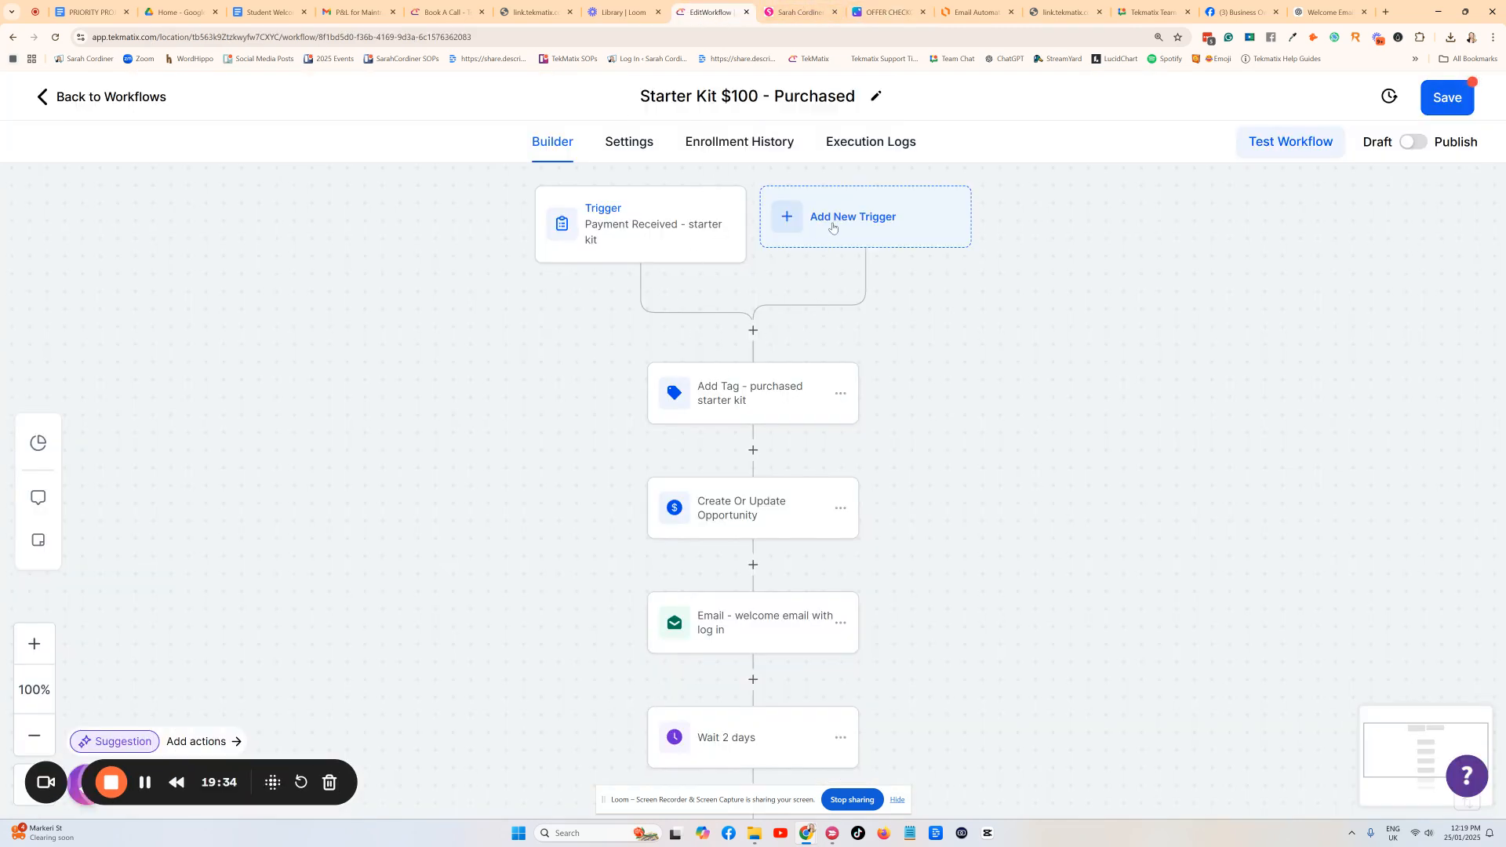
pyautogui.click(833, 227)
pyautogui.scroll(-1, 1197, 578)
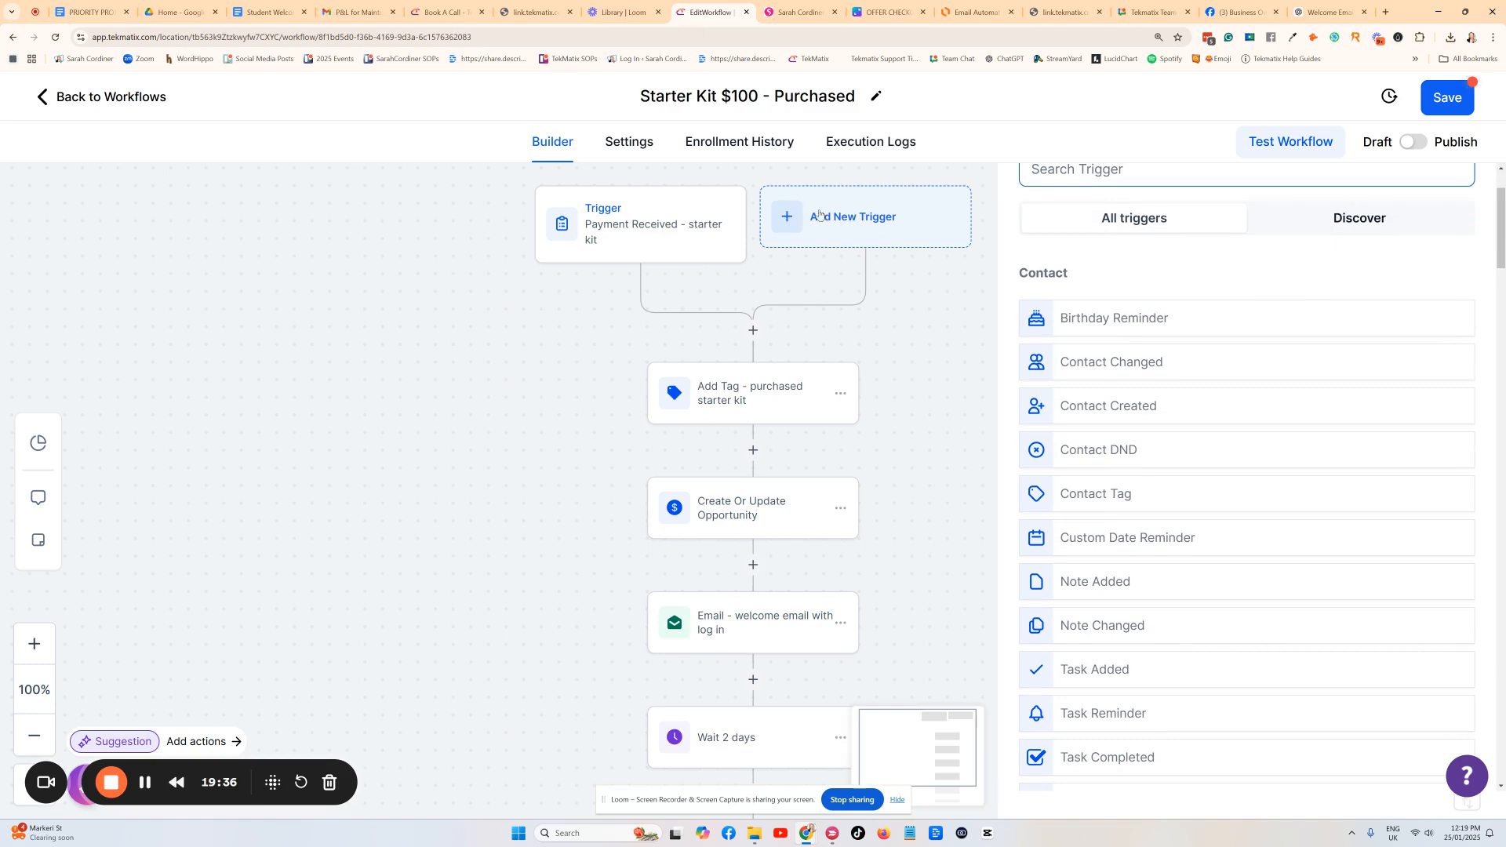
pyautogui.scroll(-8, 1196, 384)
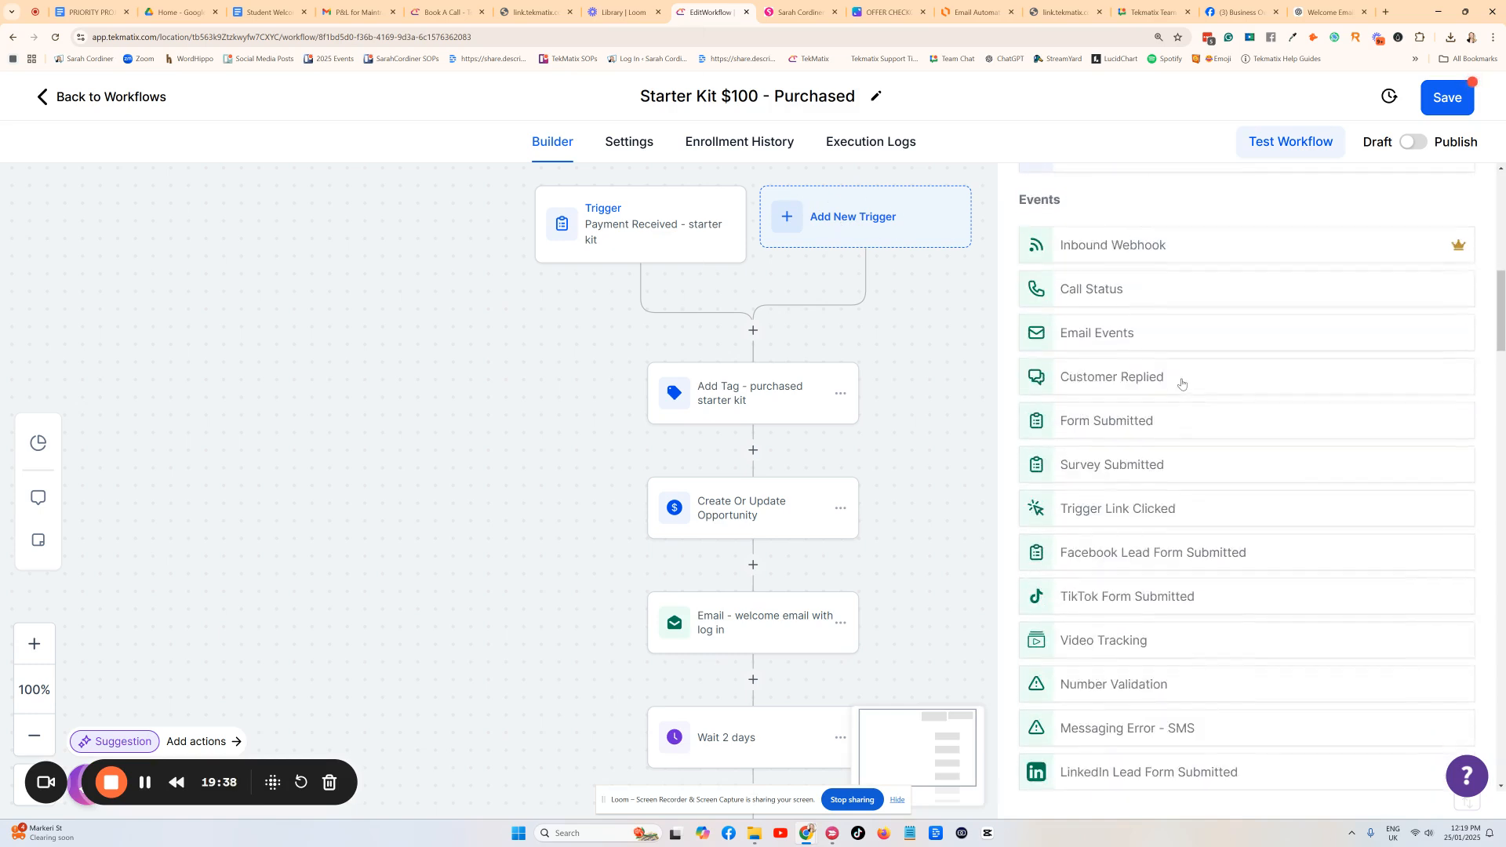
pyautogui.scroll(-10, 1181, 383)
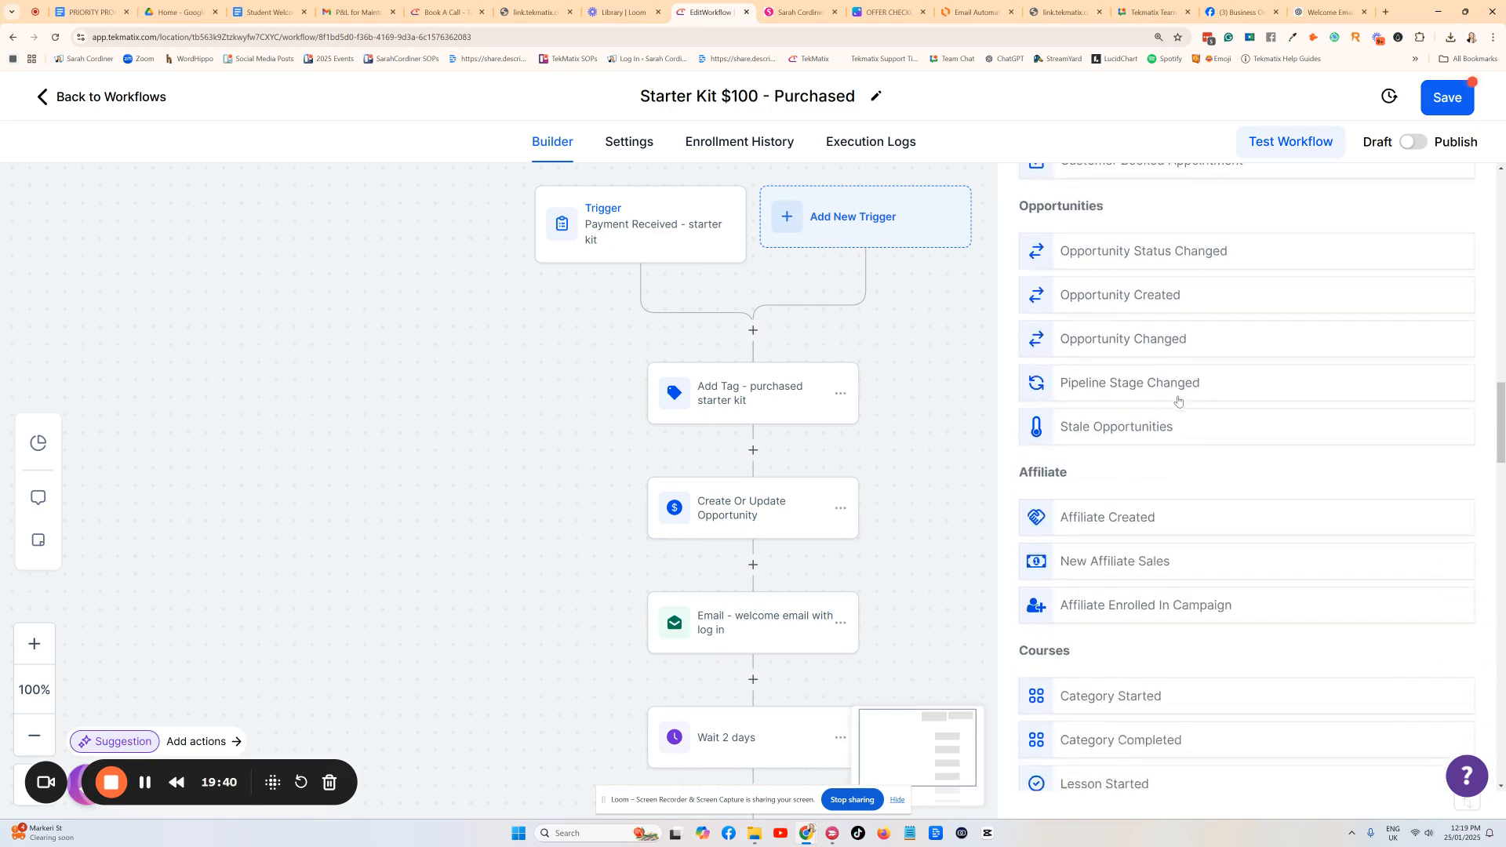
pyautogui.scroll(-5, 1178, 401)
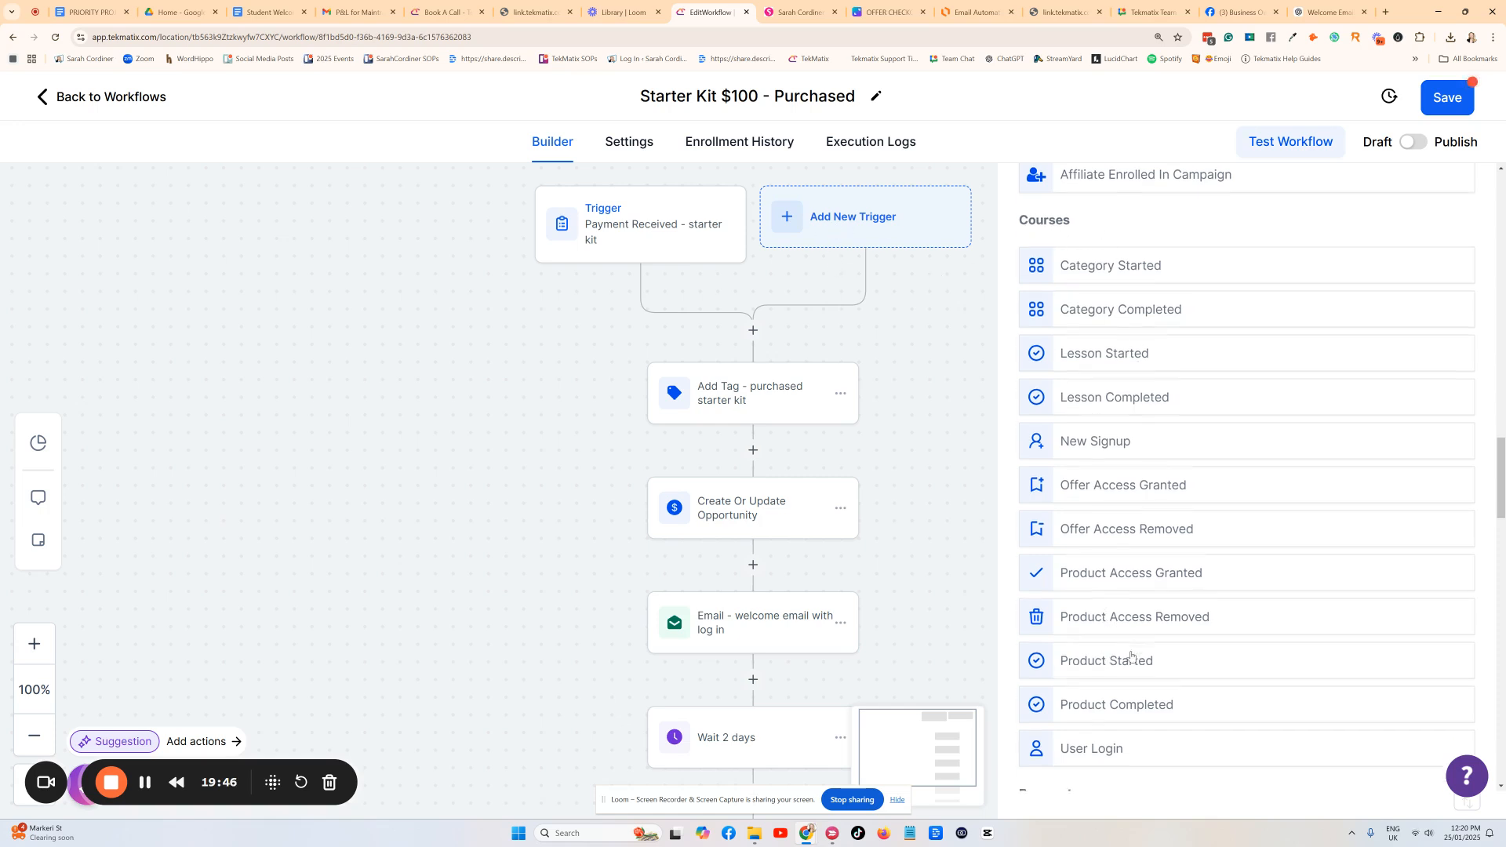
pyautogui.scroll(-1, 1129, 651)
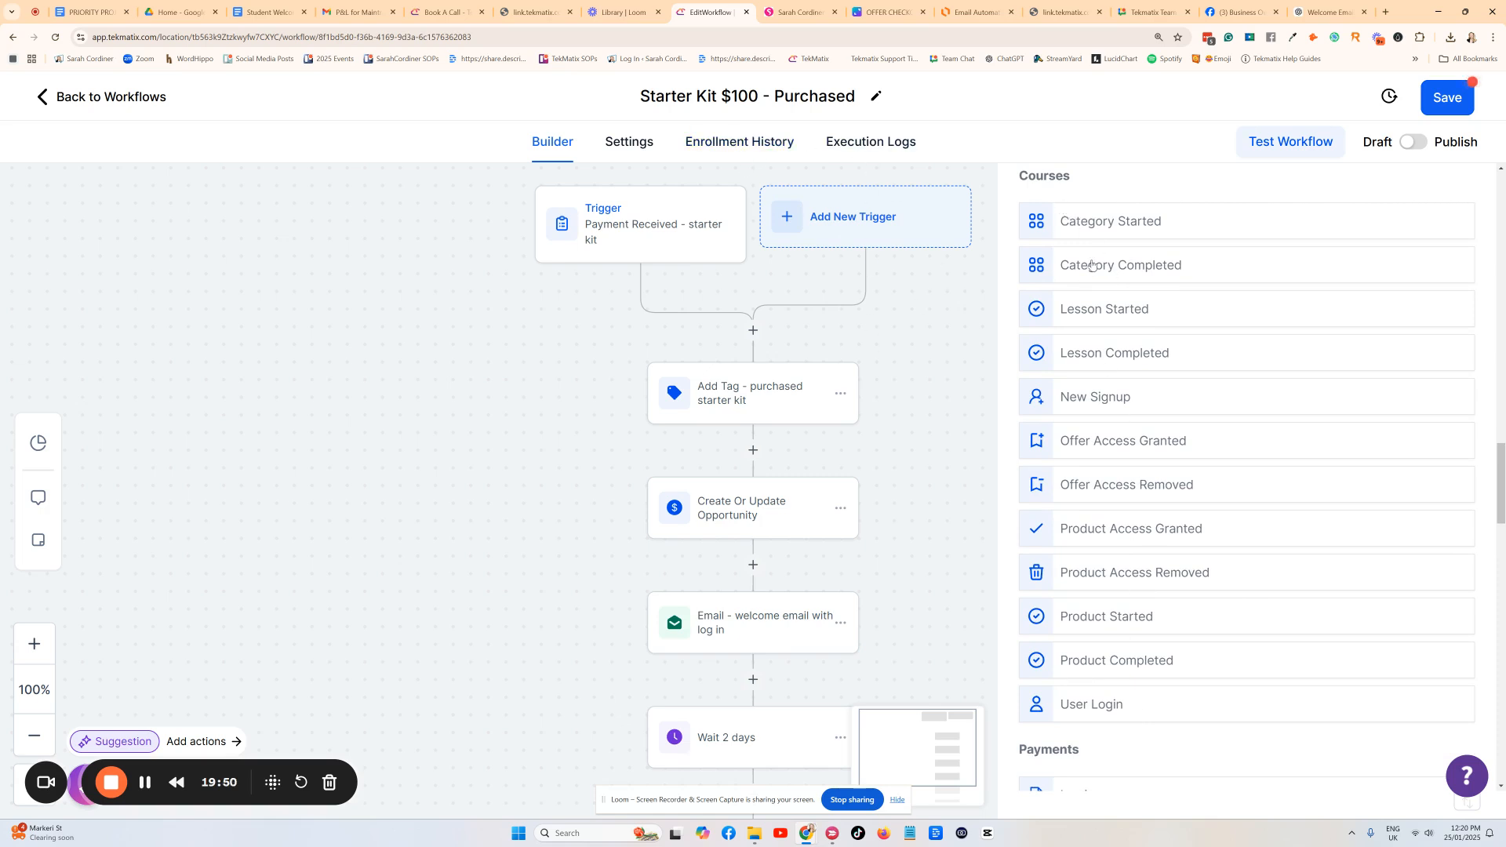
pyautogui.click(1105, 402)
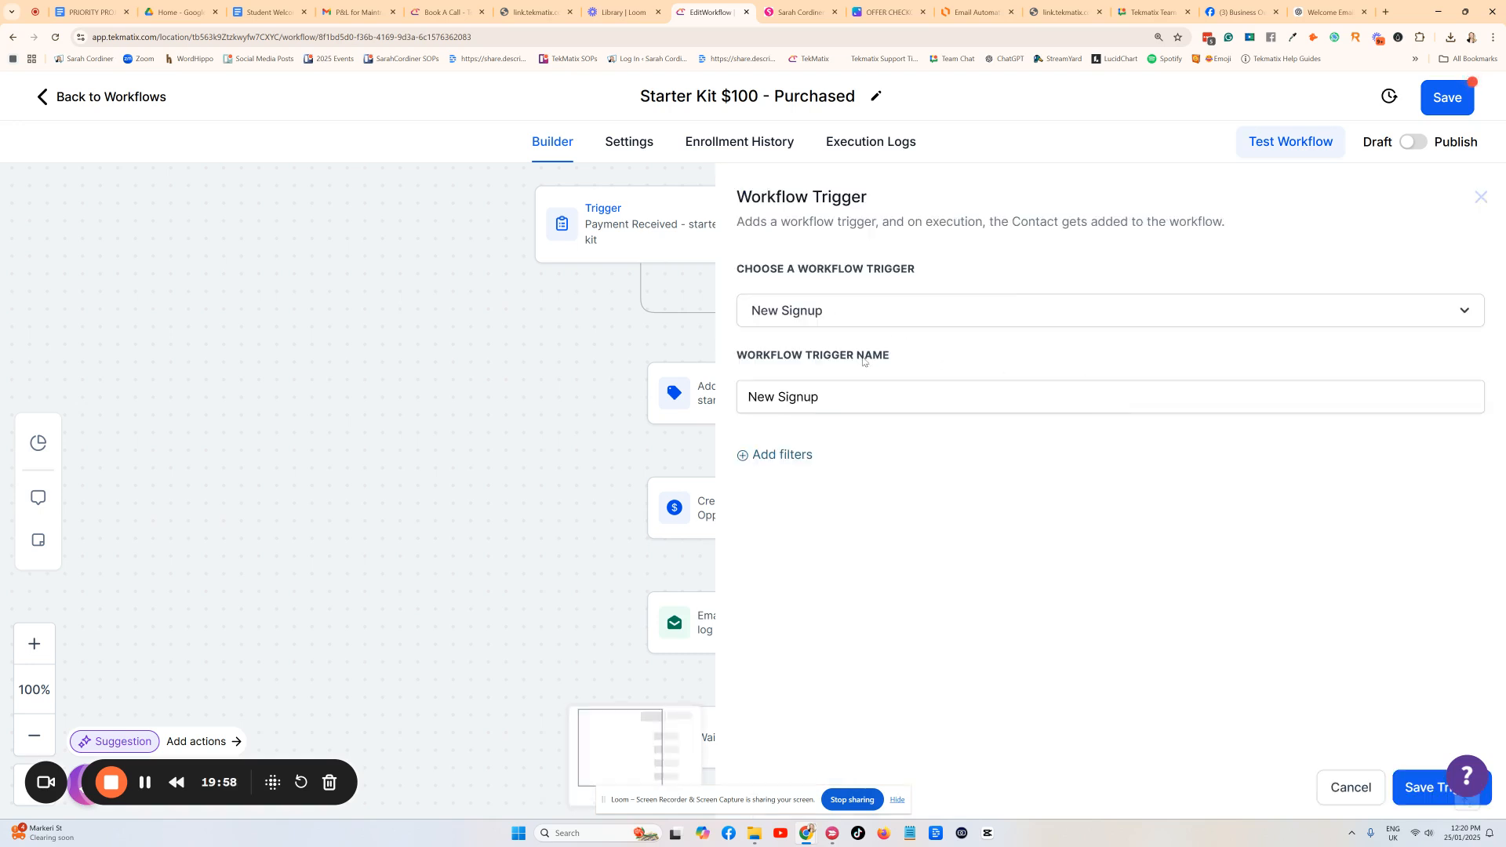
pyautogui.click(889, 12)
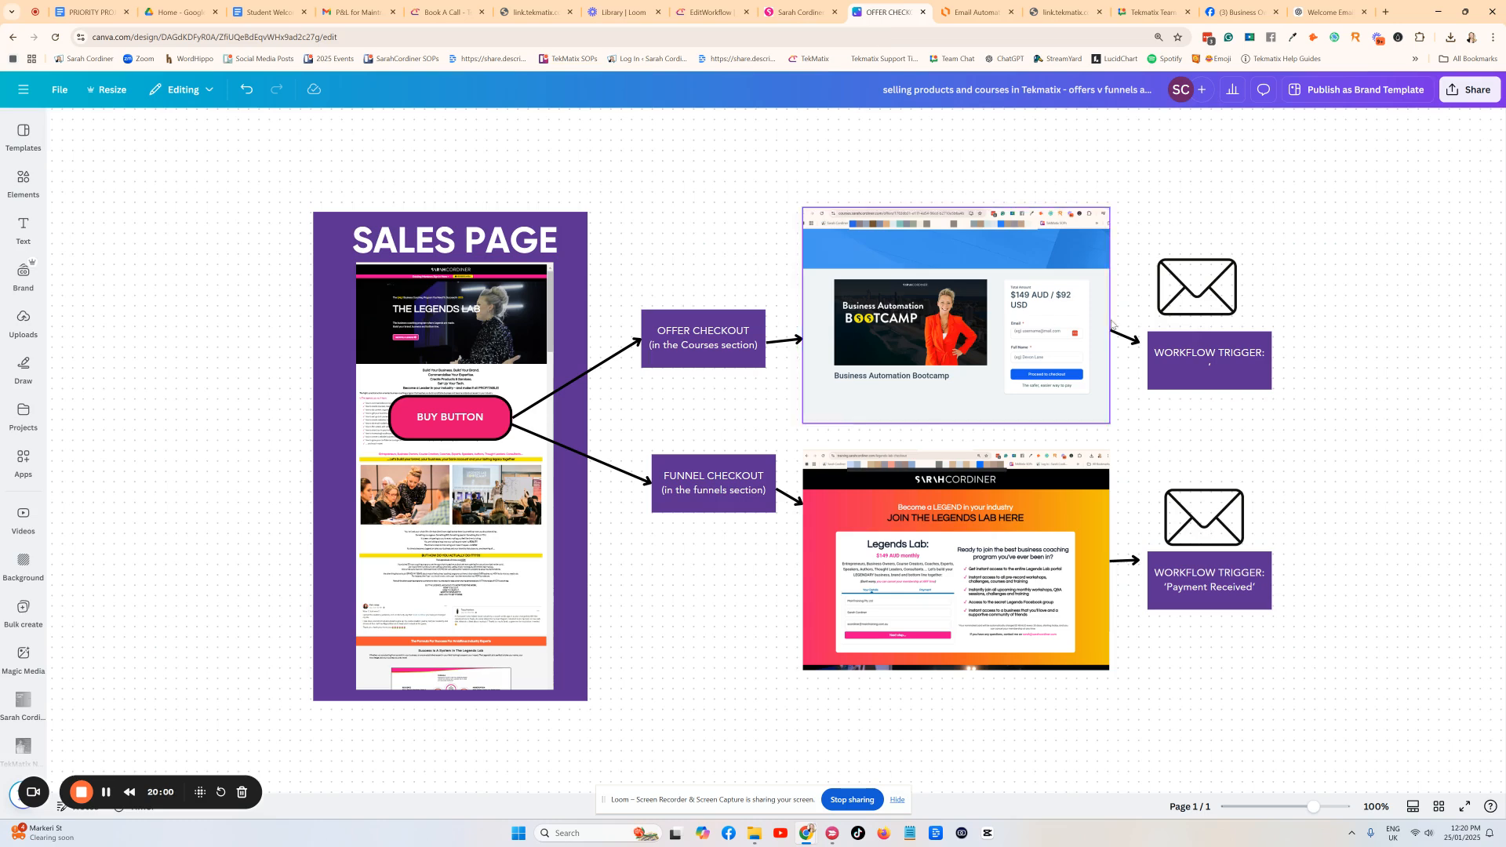
# Label the upper WORKFLOW TRIGGER box in the Canva diagram 'New Sign Up'.
pyautogui.click(1159, 357)
pyautogui.write("'Ne")
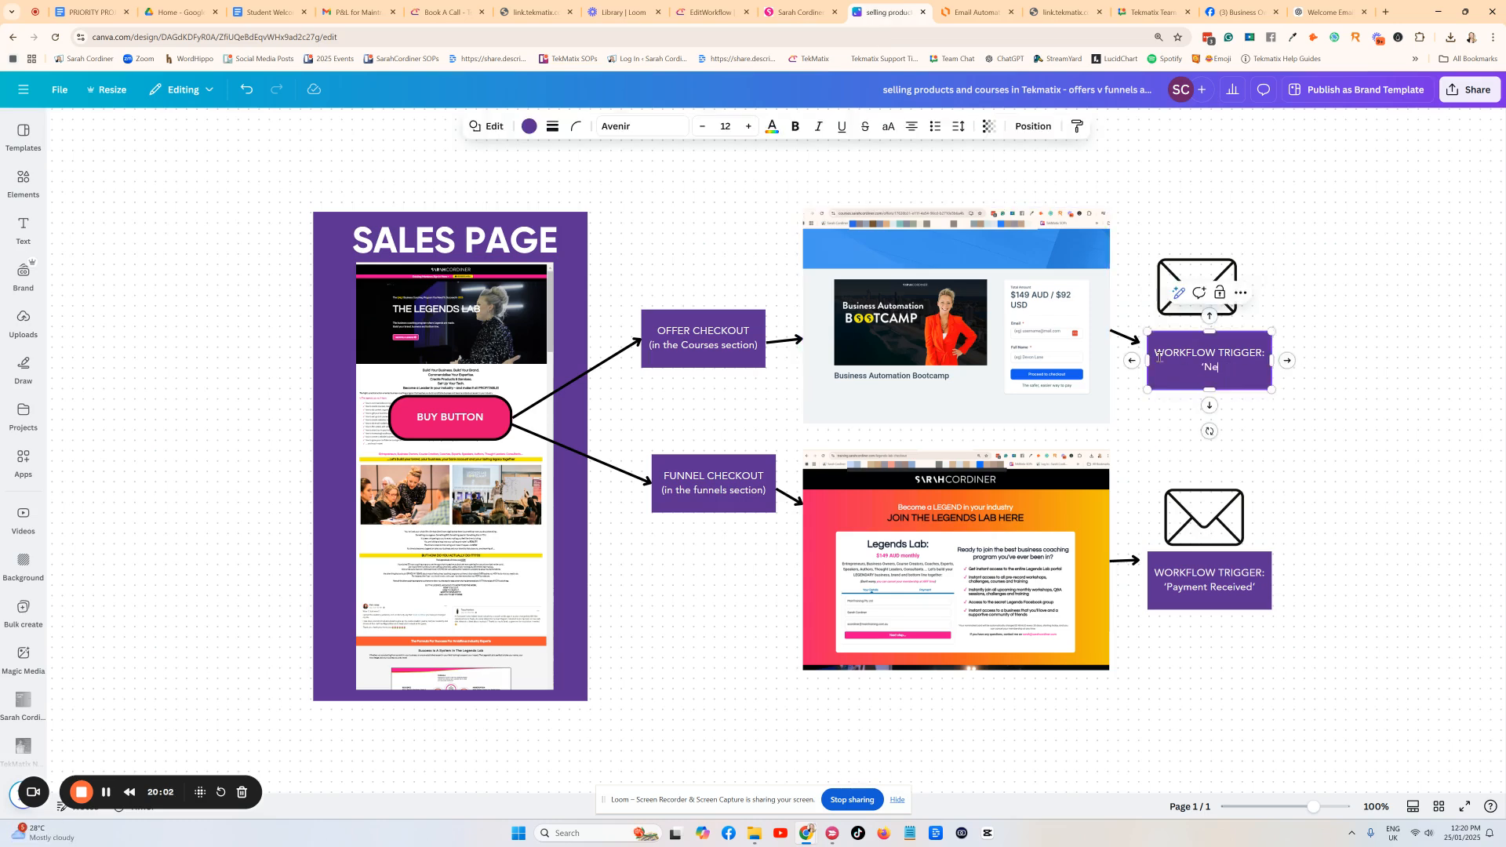
pyautogui.write('w Sign Up')
pyautogui.write("'")
pyautogui.click(1379, 357)
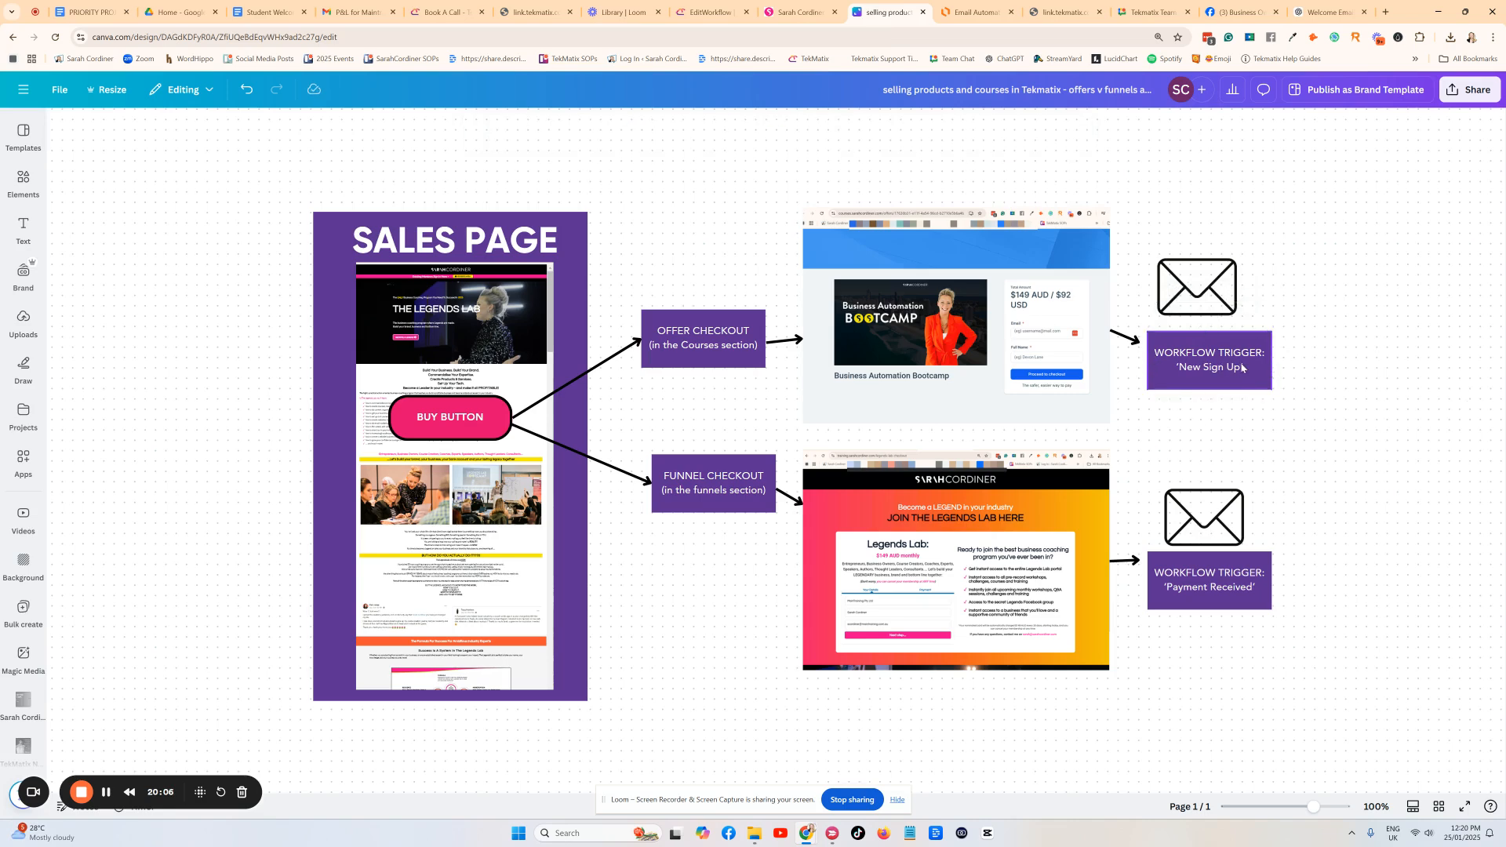
pyautogui.click(698, 14)
pyautogui.click(836, 389)
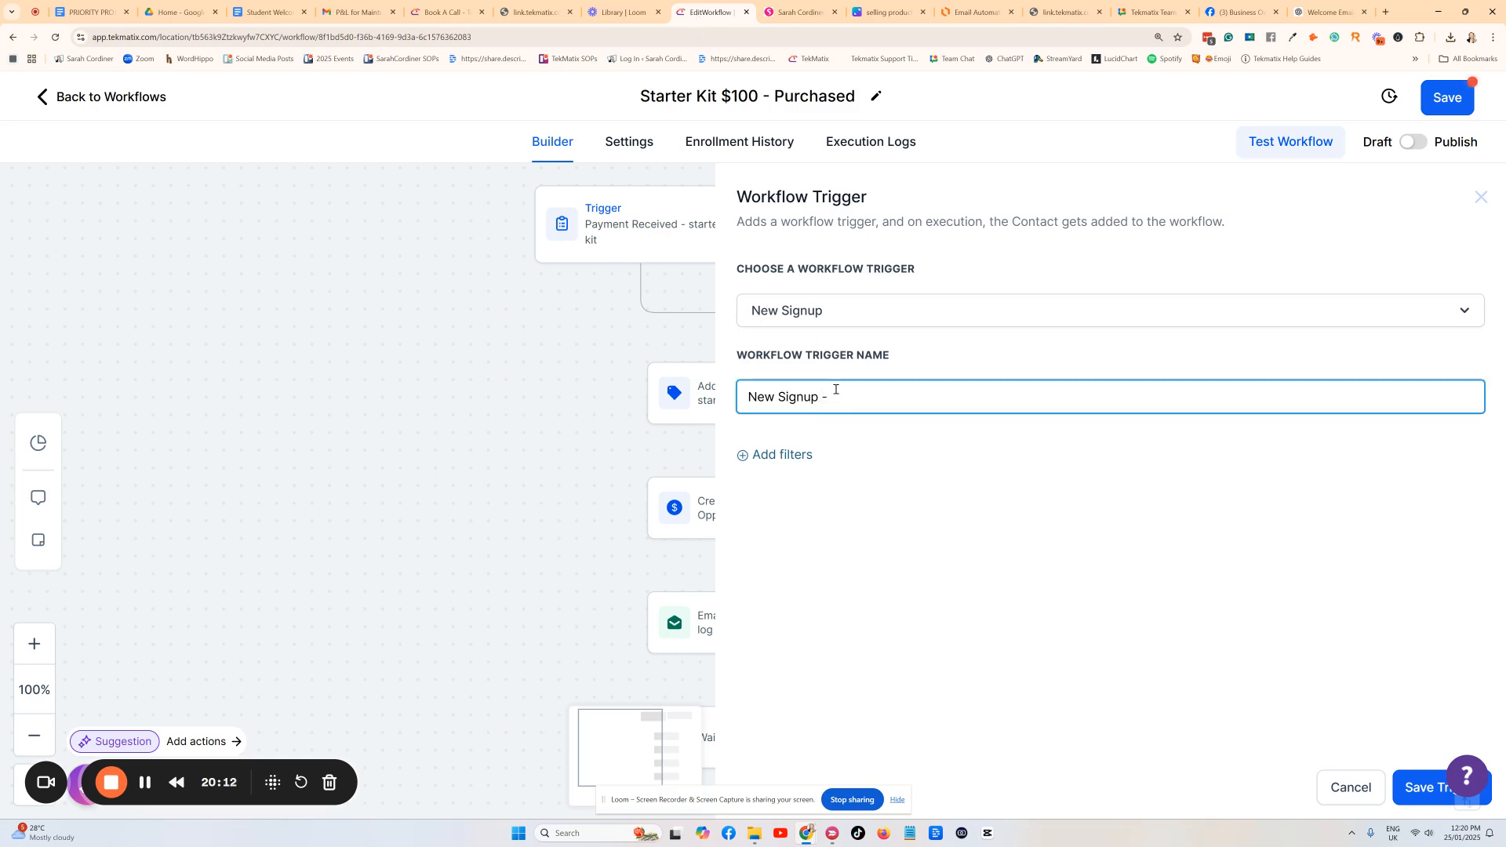
pyautogui.write('- for starter kit')
pyautogui.click(793, 455)
pyautogui.click(799, 476)
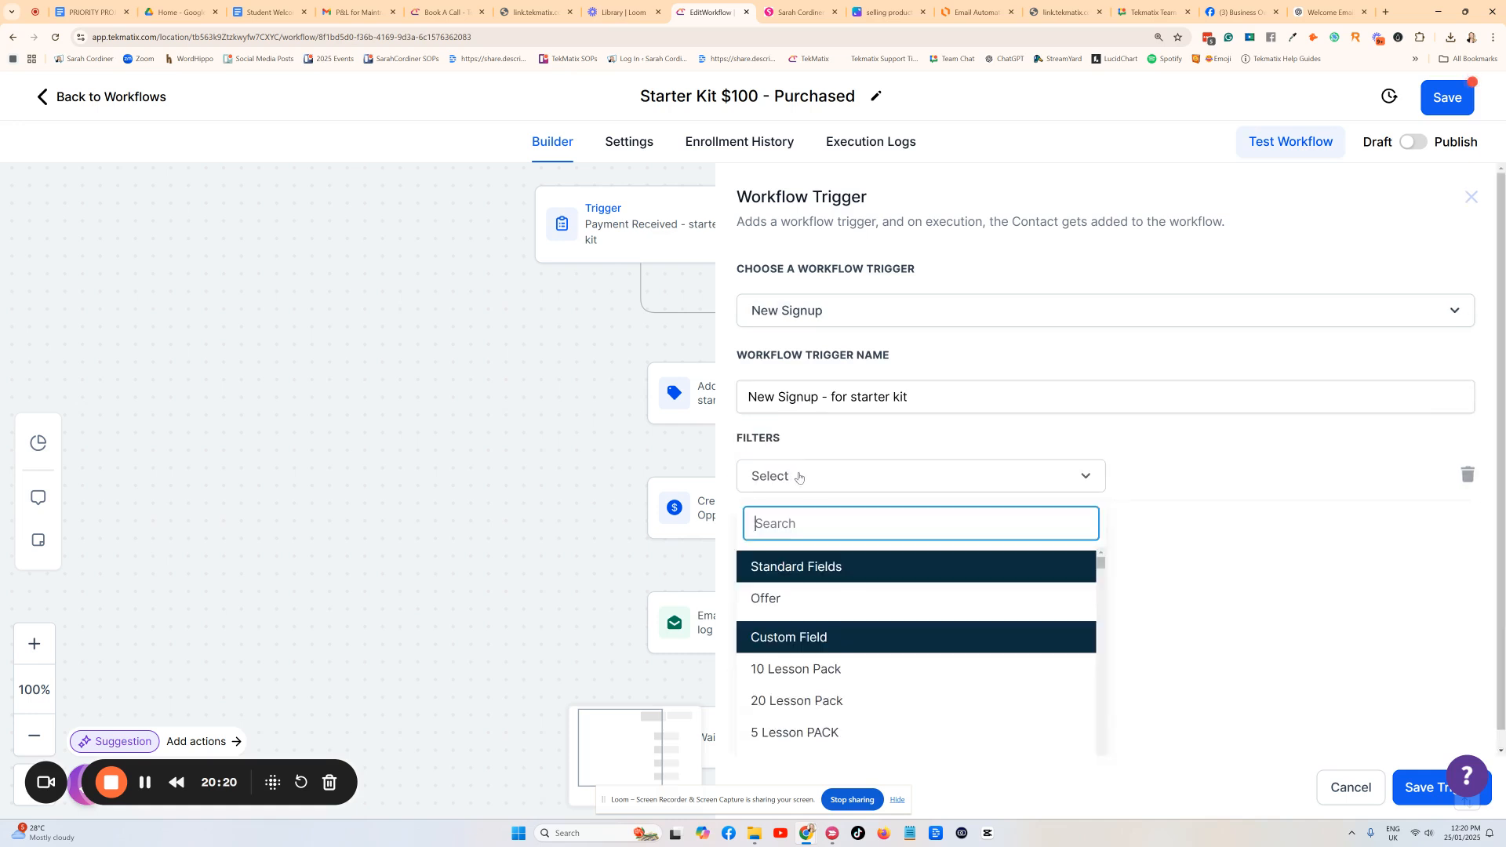
pyautogui.click(769, 599)
pyautogui.click(1180, 476)
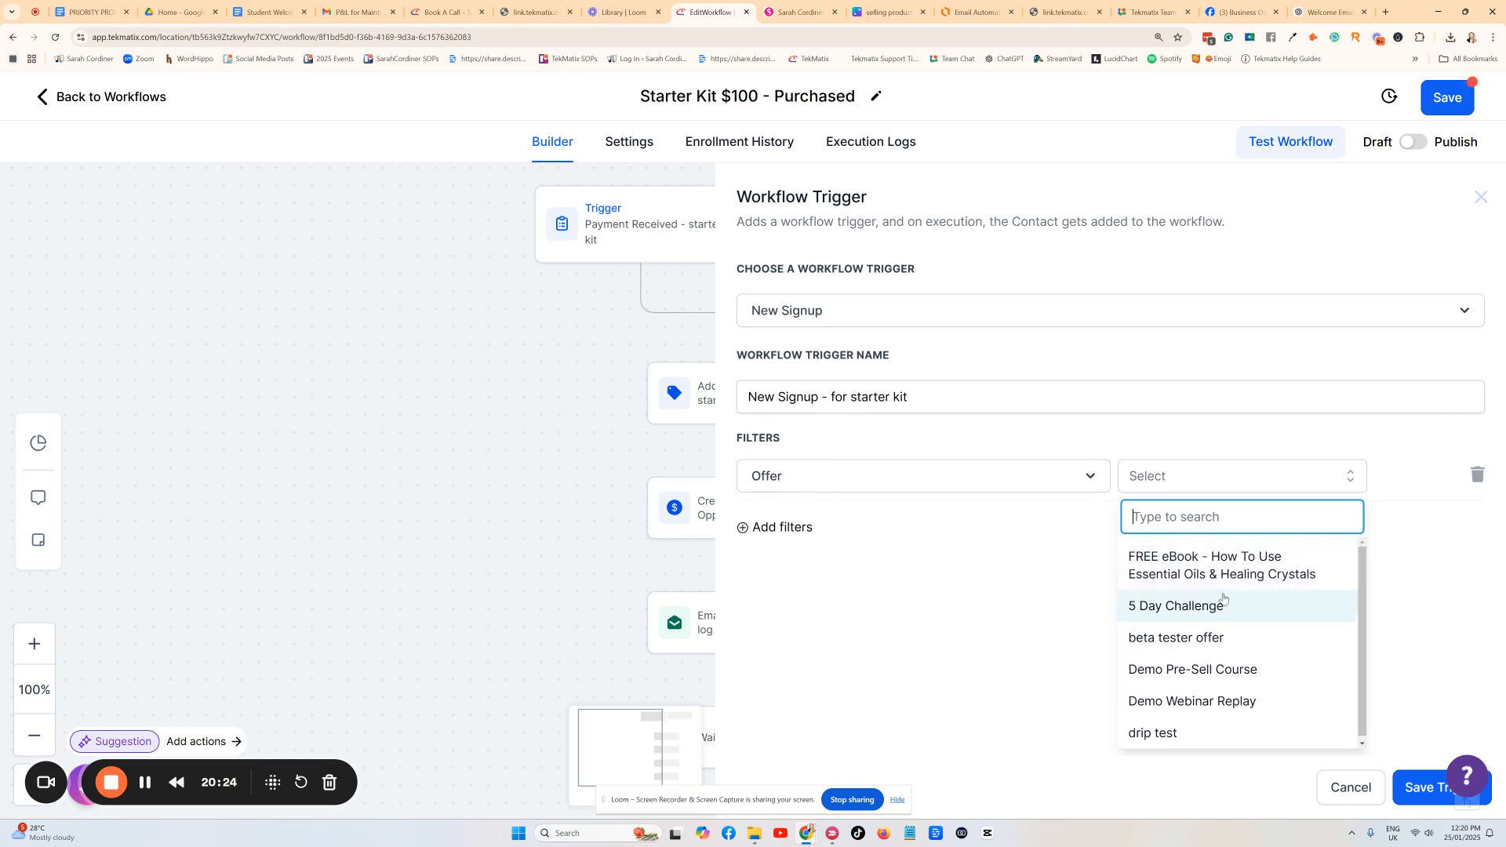
pyautogui.write('start')
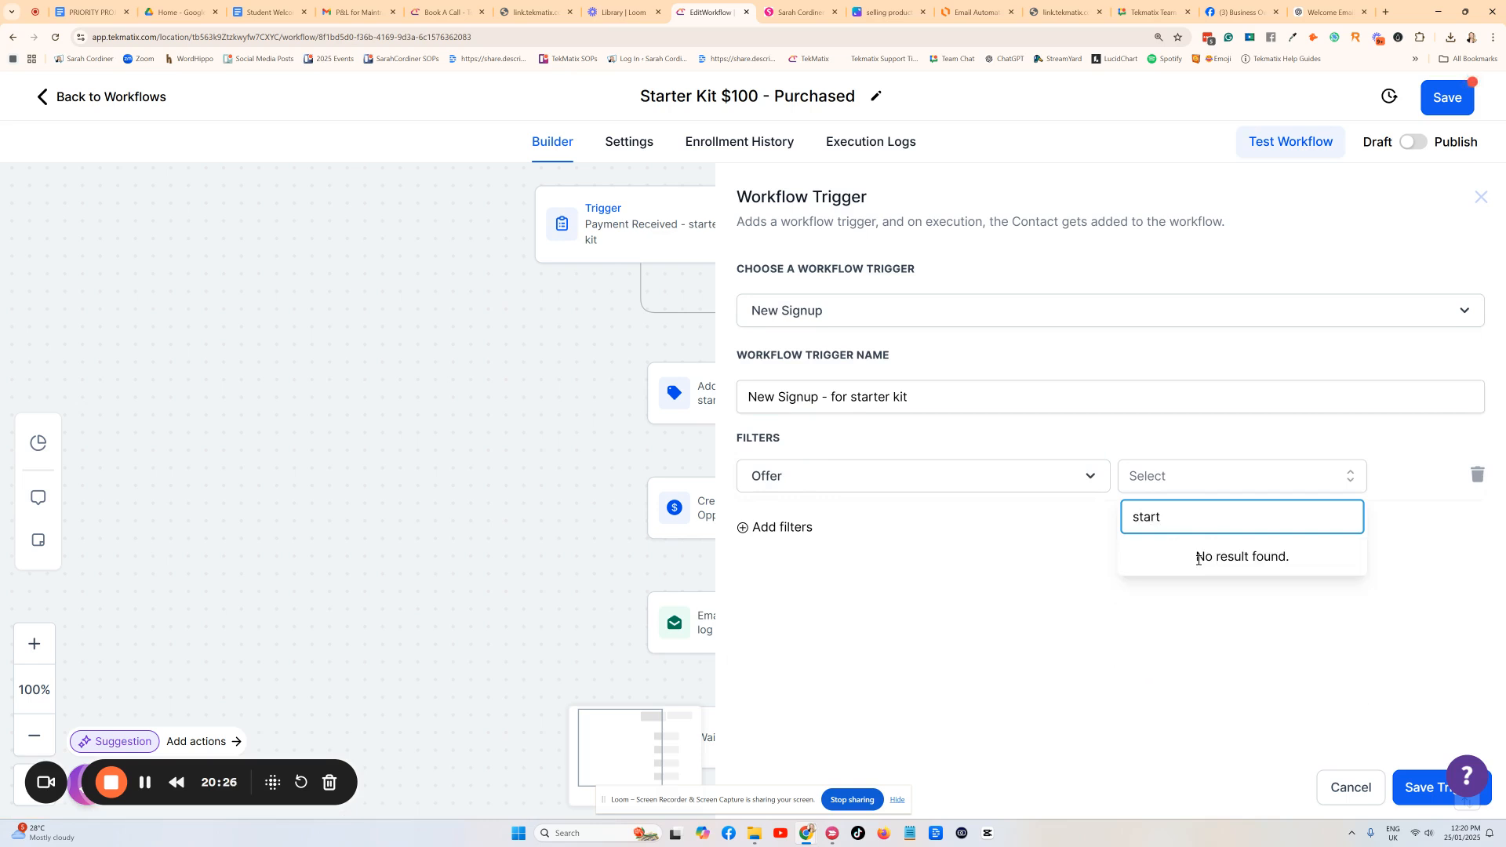
pyautogui.press('BackSpace')
pyautogui.press('BackSpace')
pyautogui.press('BackSpace')
pyautogui.press('BackSpace')
pyautogui.press('BackSpace')
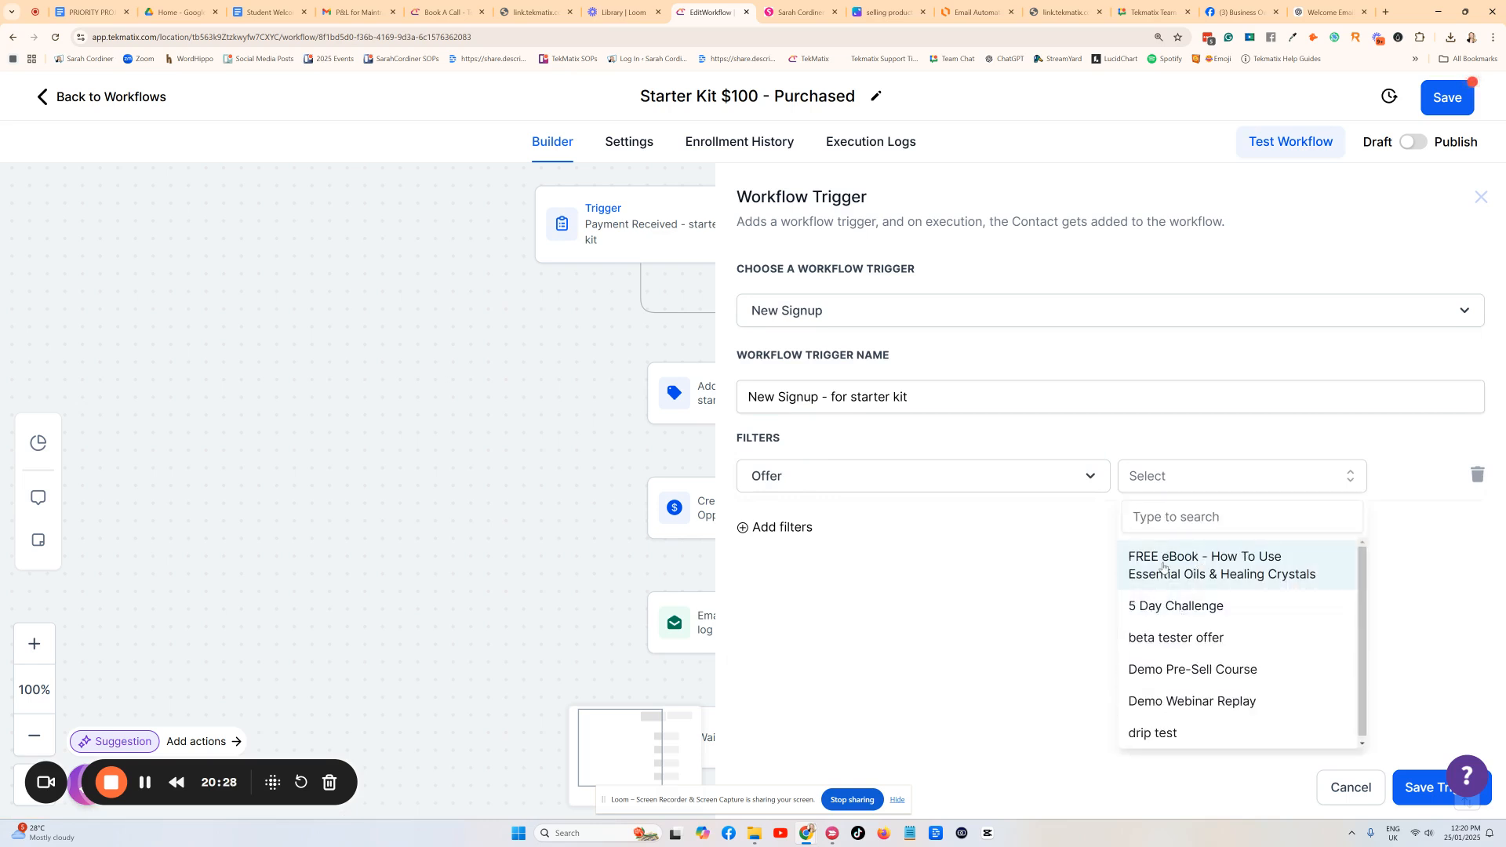
pyautogui.click(1164, 567)
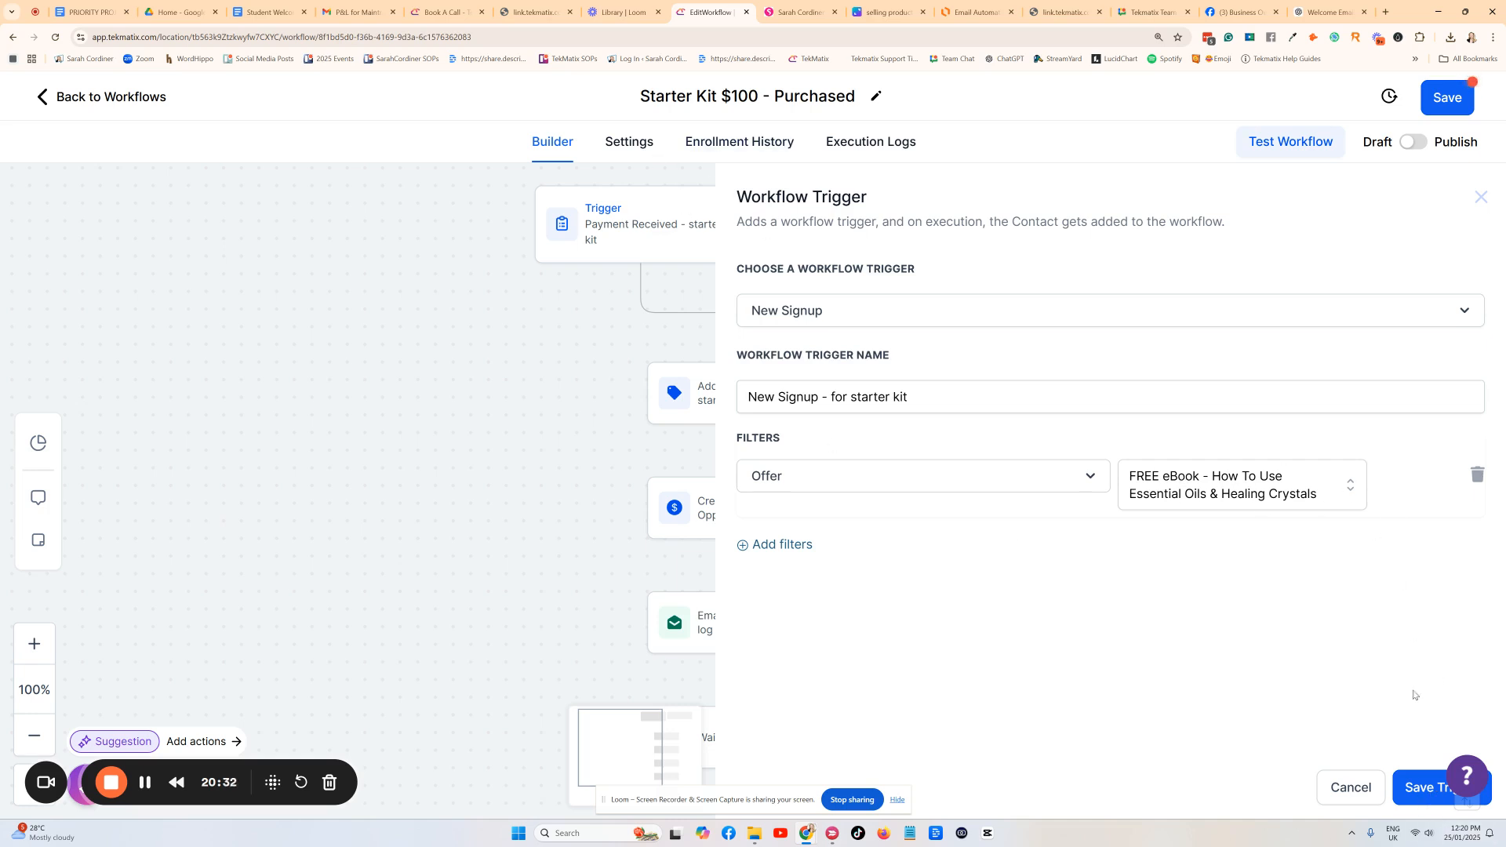
pyautogui.click(1413, 794)
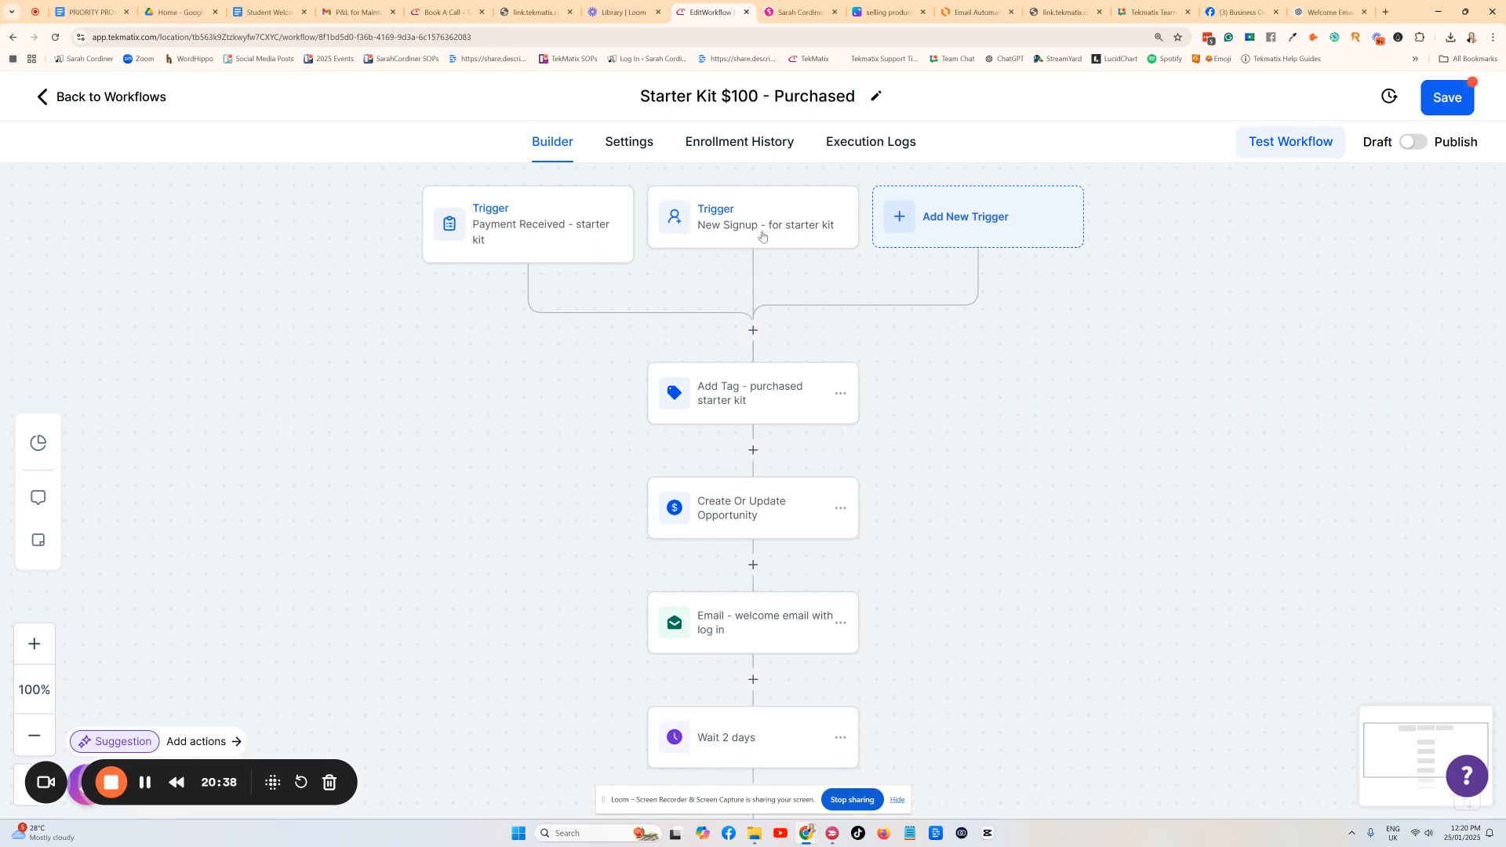
# Review the Payment Received and New Signup trigger settings and filters without changing them.
pyautogui.click(531, 246)
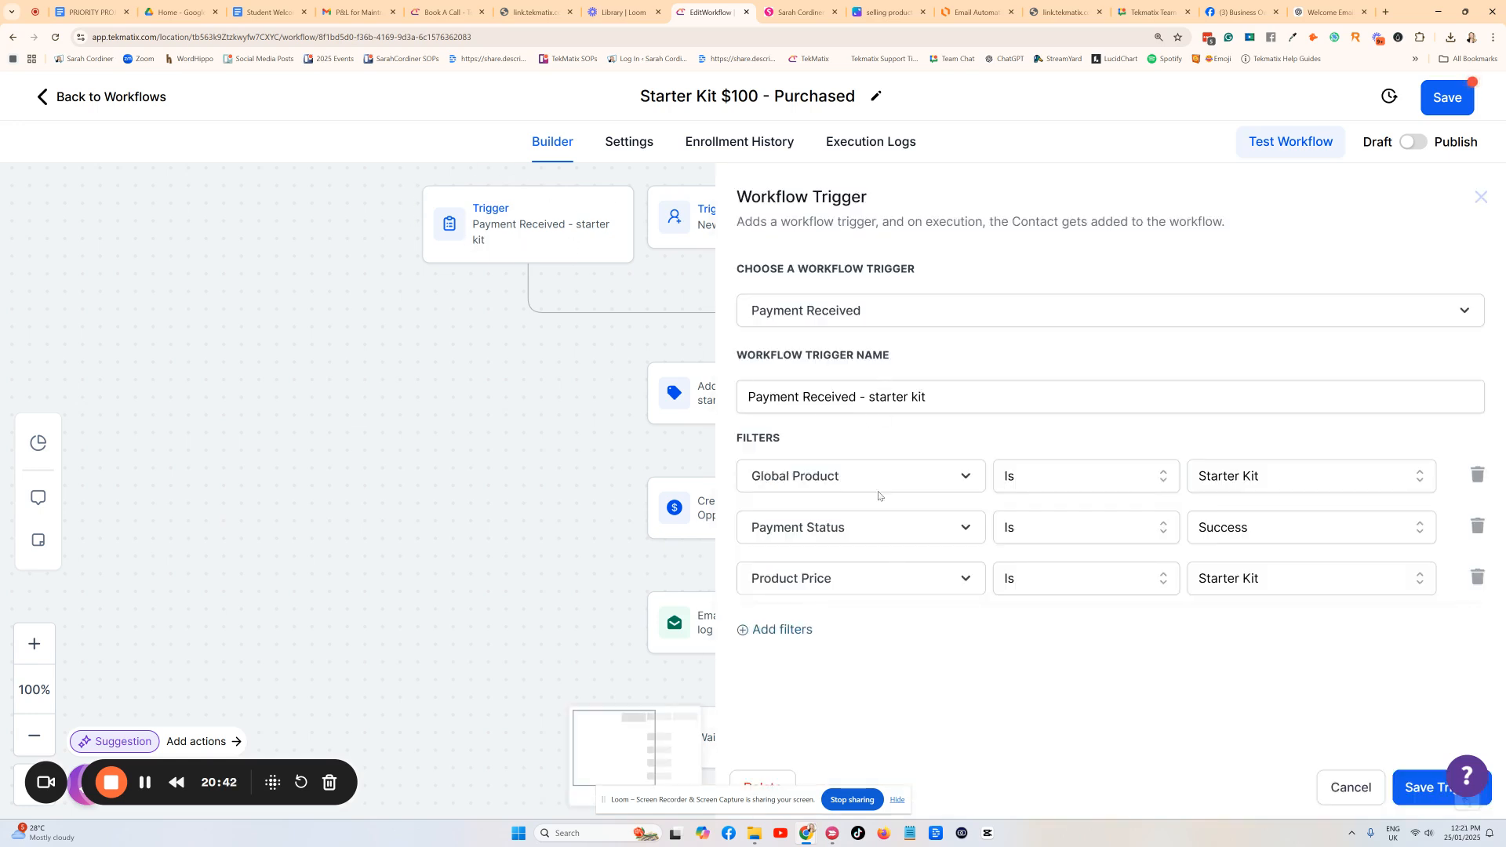
pyautogui.click(690, 218)
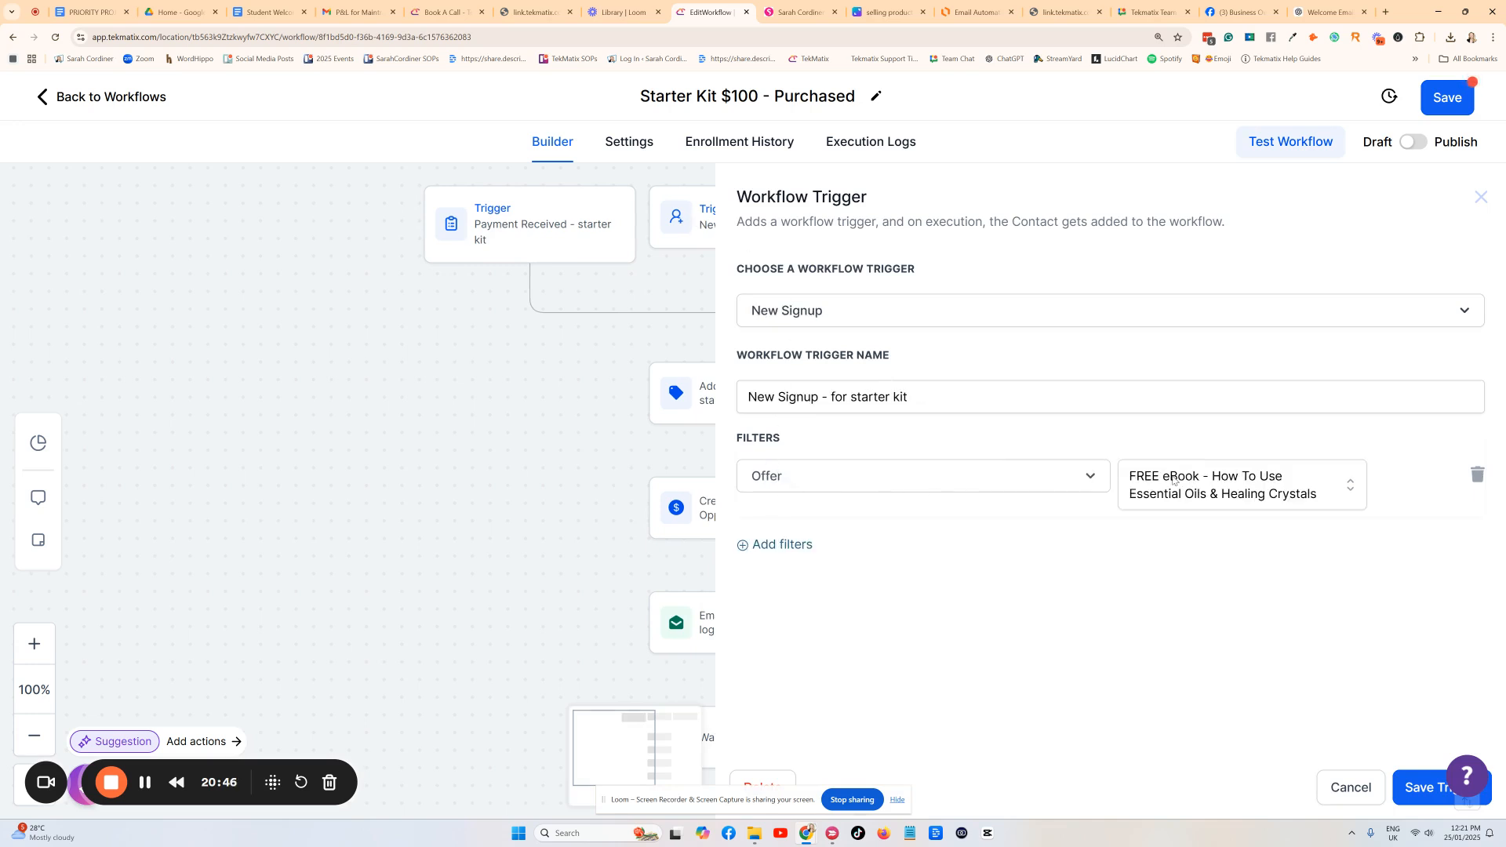
pyautogui.click(1352, 790)
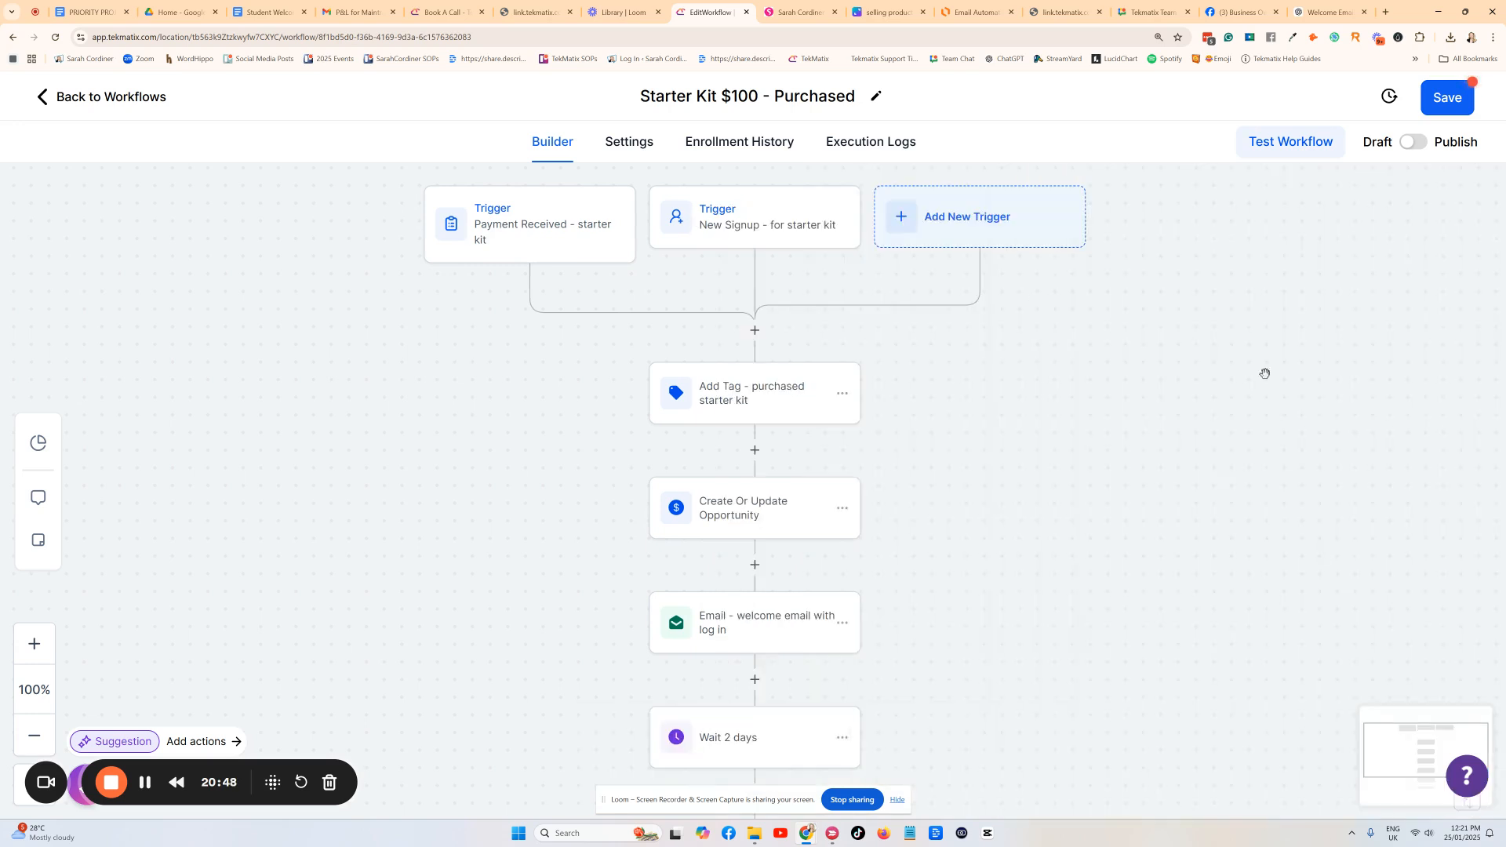
# Compare against the Canva sales-page diagram, then open the Tekmatix Help panel.
pyautogui.click(873, 13)
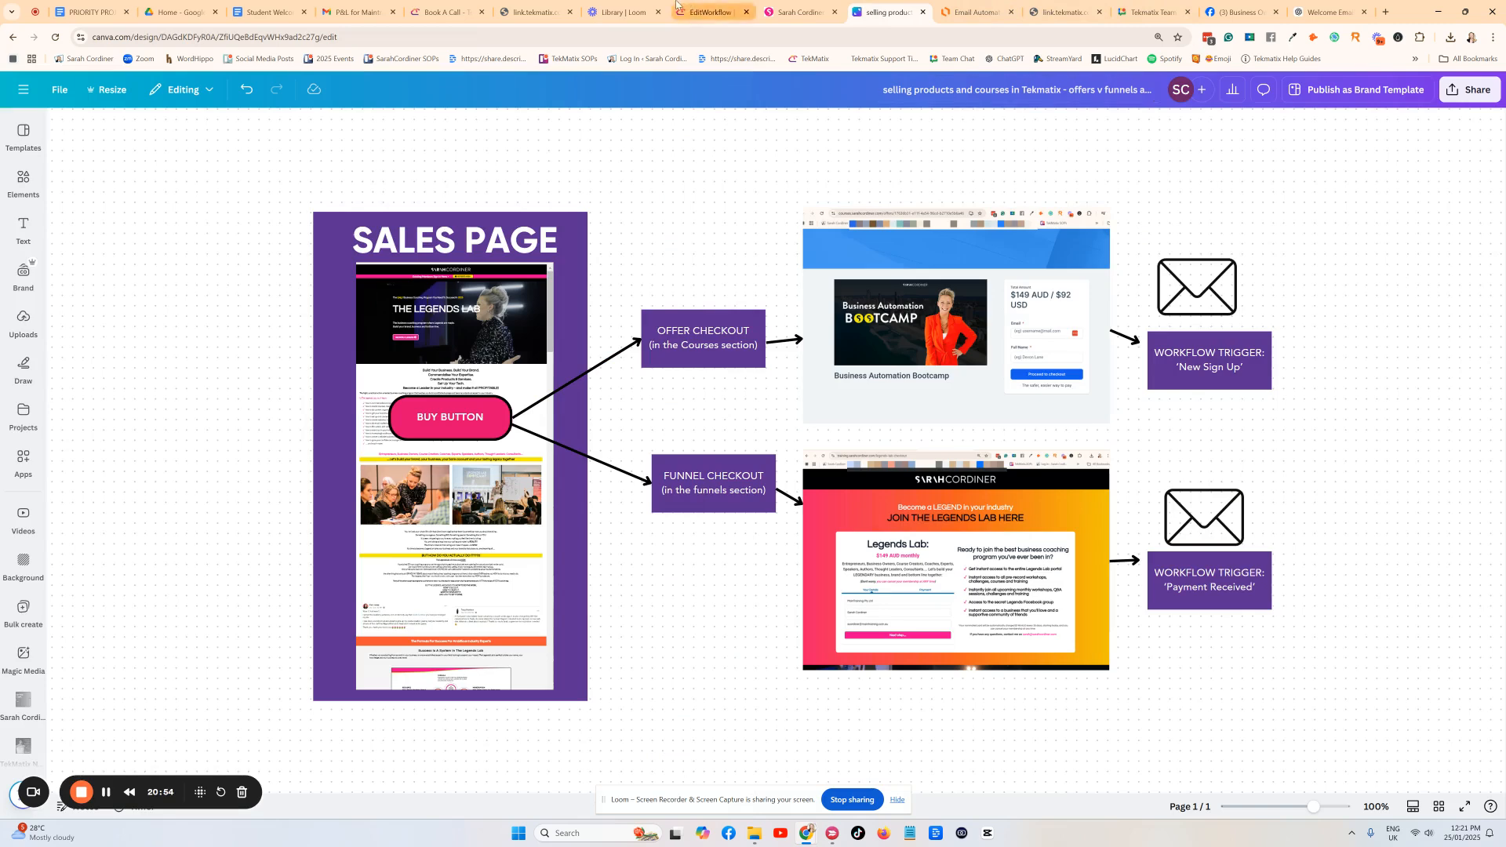
pyautogui.click(710, 12)
pyautogui.click(1462, 784)
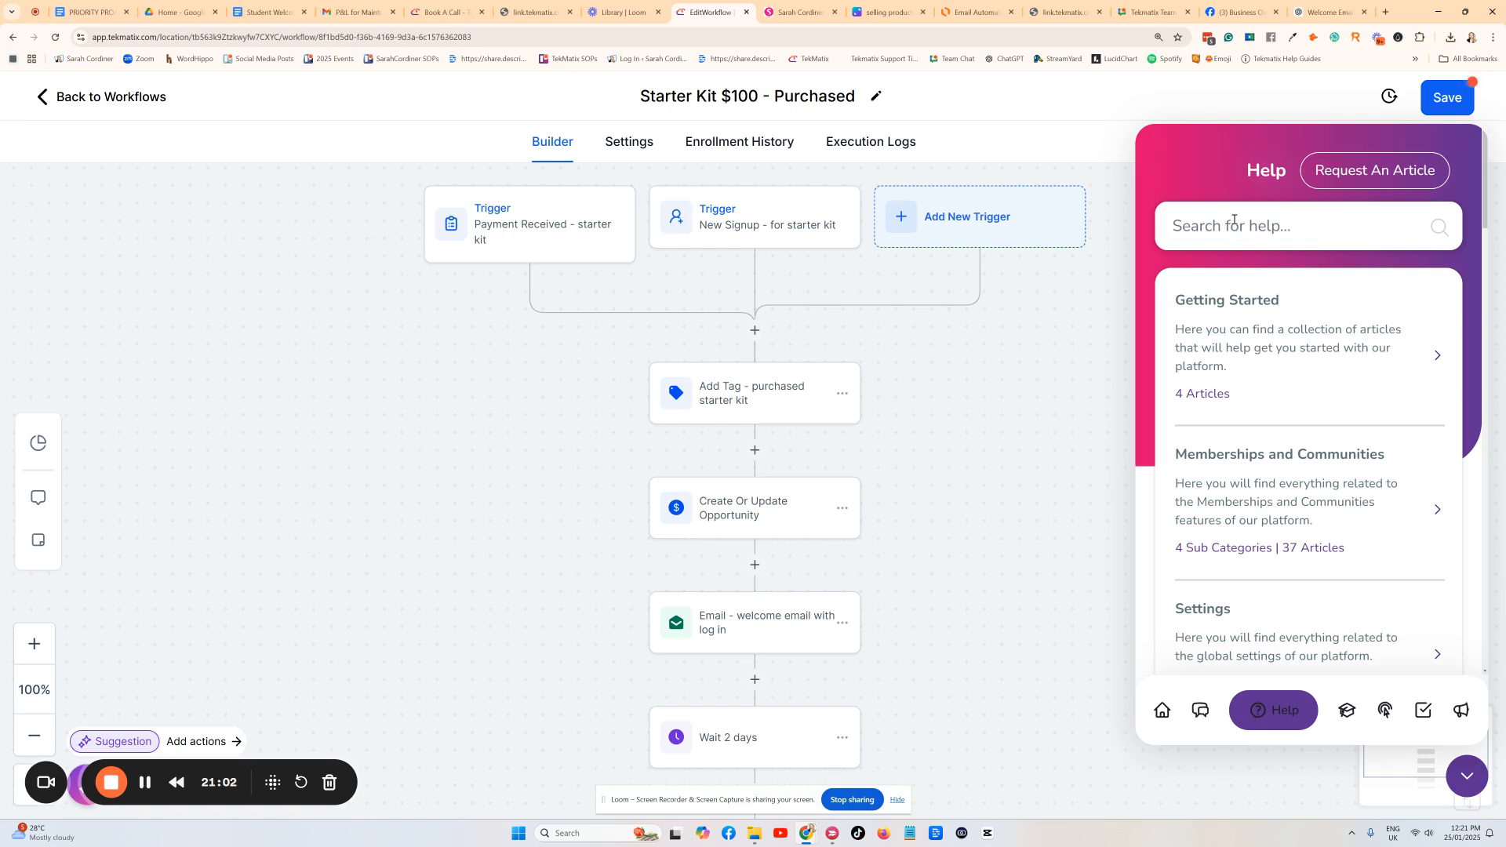
# Search the help centre for 'offer' and open the Membership Offers article.
pyautogui.write('o')
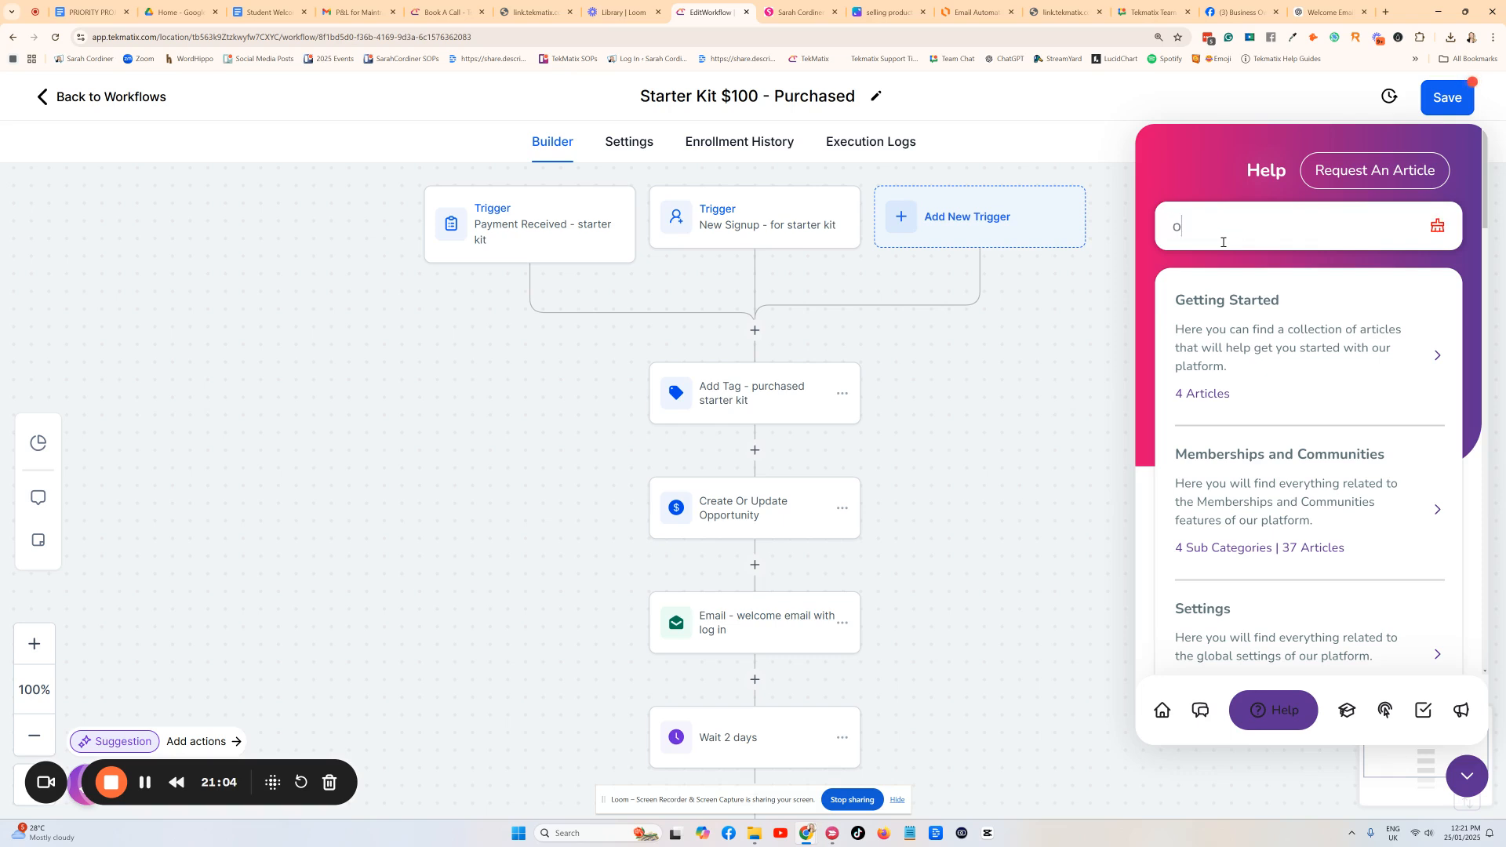
pyautogui.write('ffer checkout')
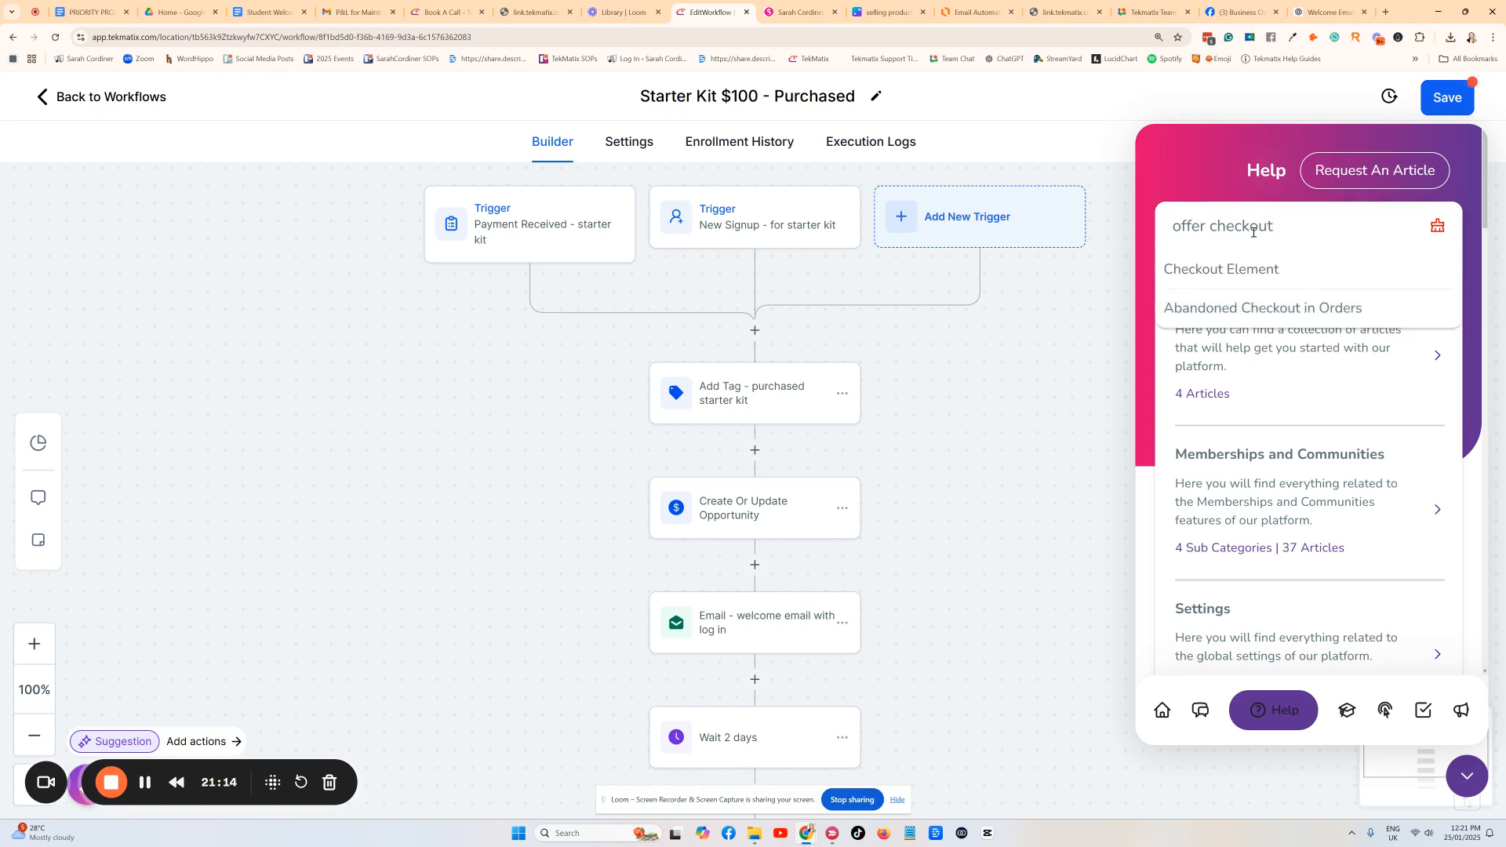
pyautogui.moveTo(1300, 227); pyautogui.dragTo(1208, 227)
pyautogui.press('BackSpace')
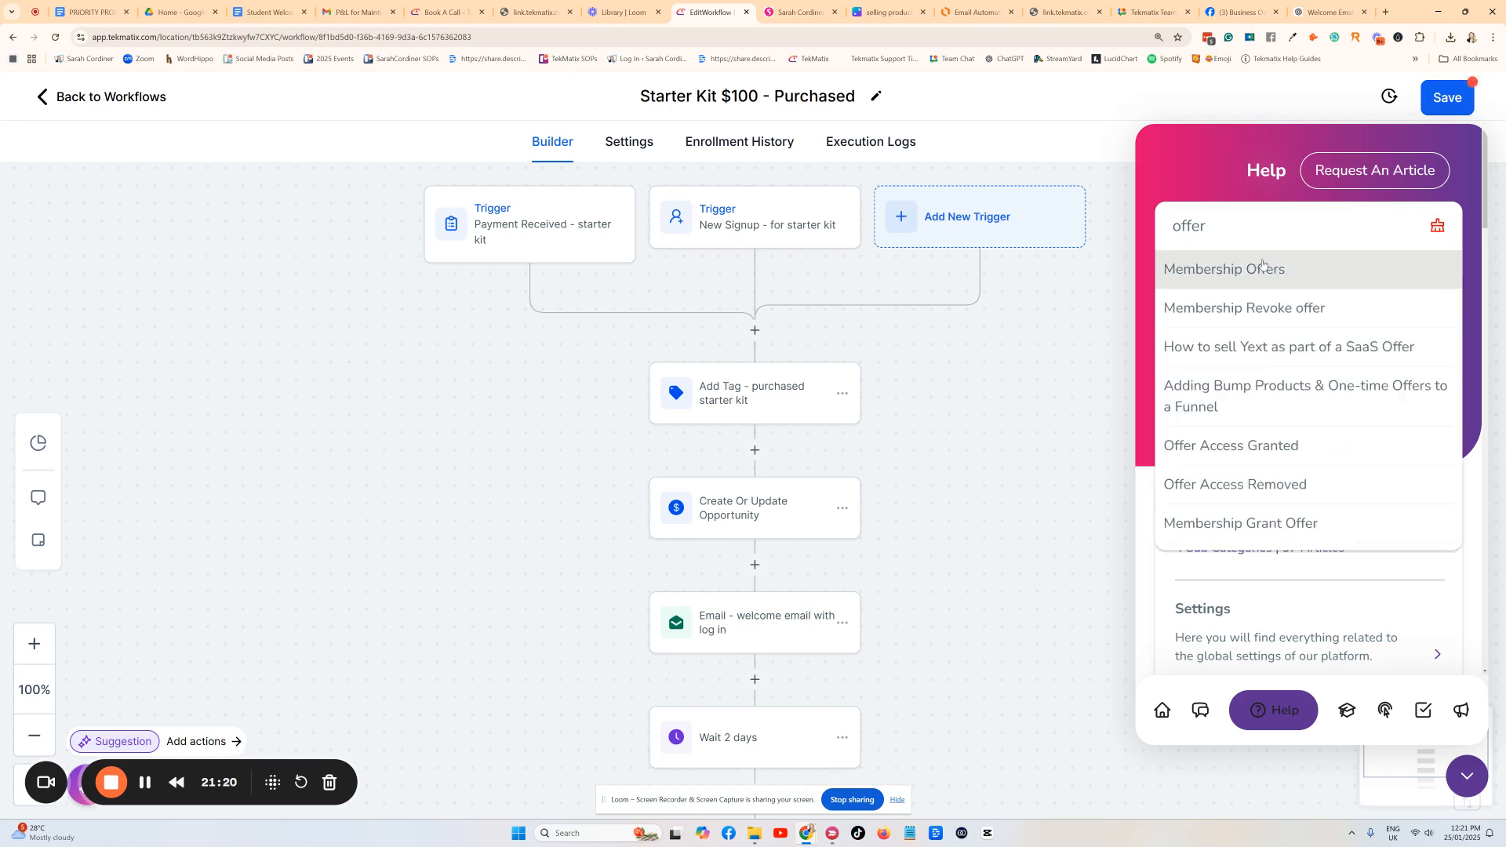
pyautogui.click(1222, 276)
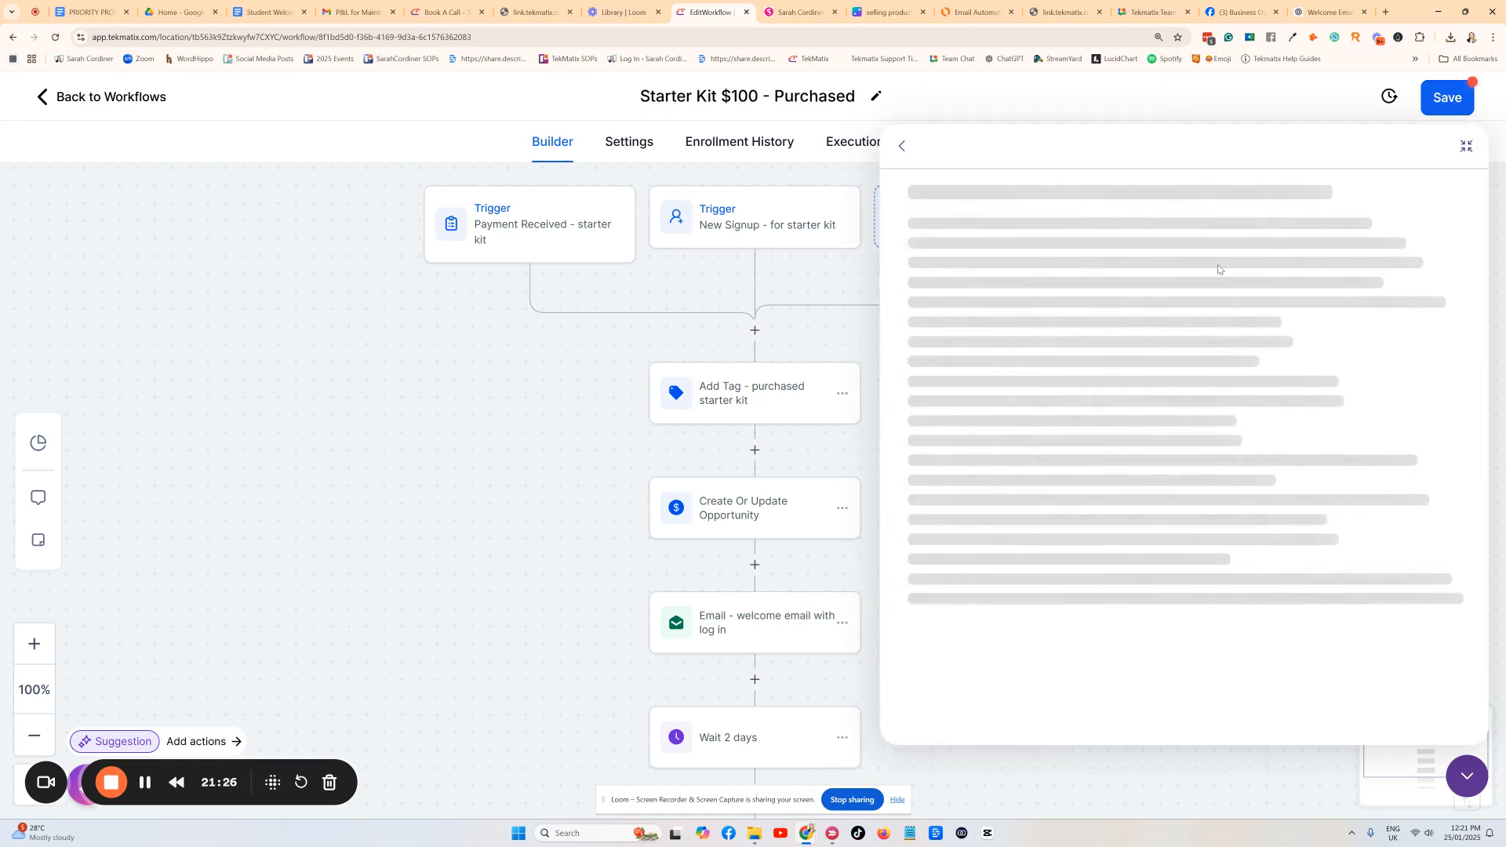
# Read through the Membership Offers article, then close the help panel.
pyautogui.scroll(-3, 1121, 309)
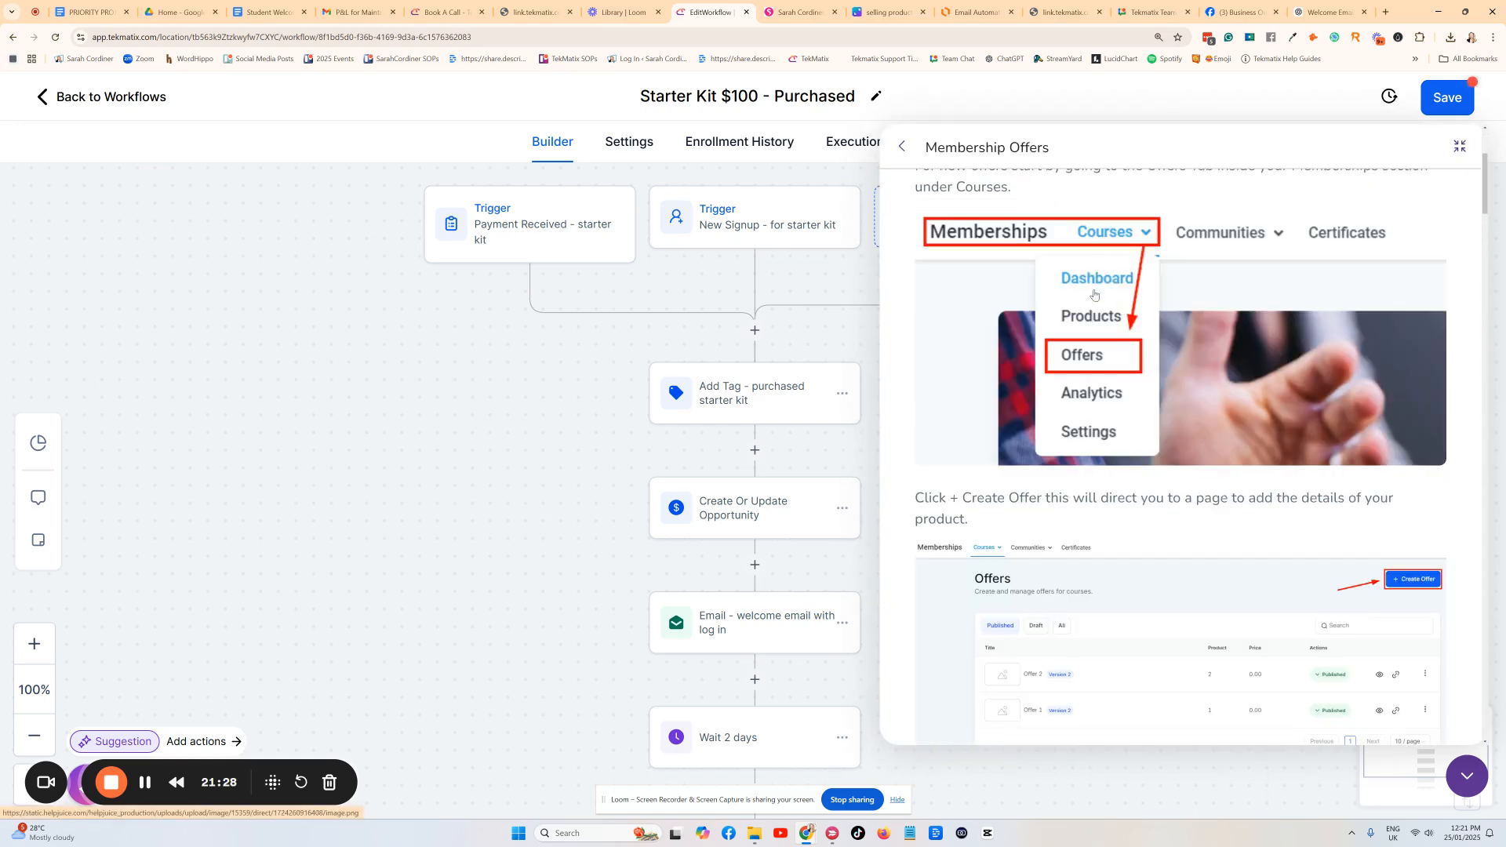
pyautogui.scroll(-5, 1095, 295)
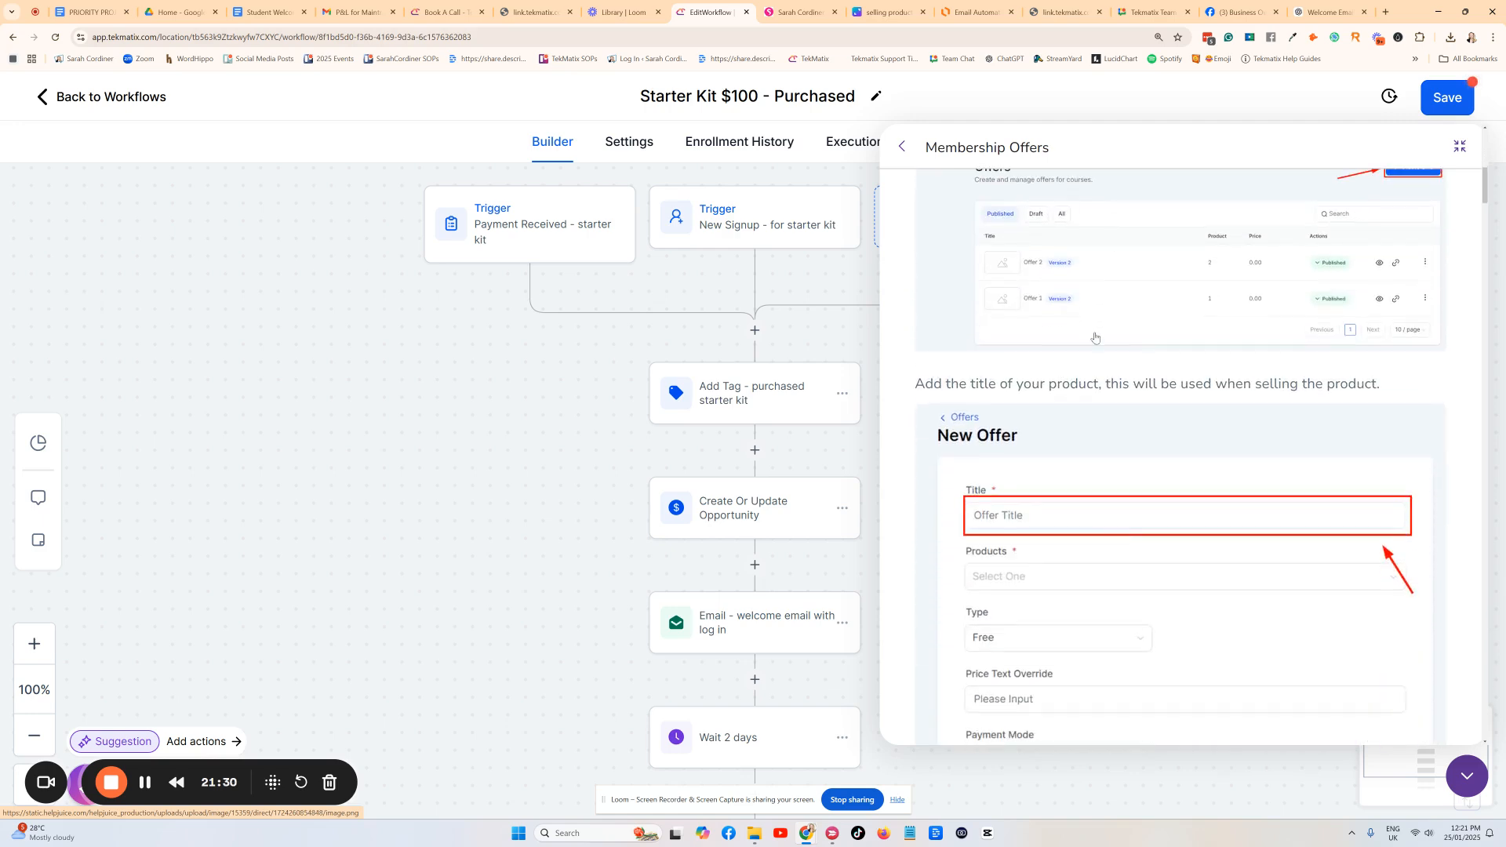
pyautogui.scroll(-2, 1096, 338)
pyautogui.scroll(3, 1255, 353)
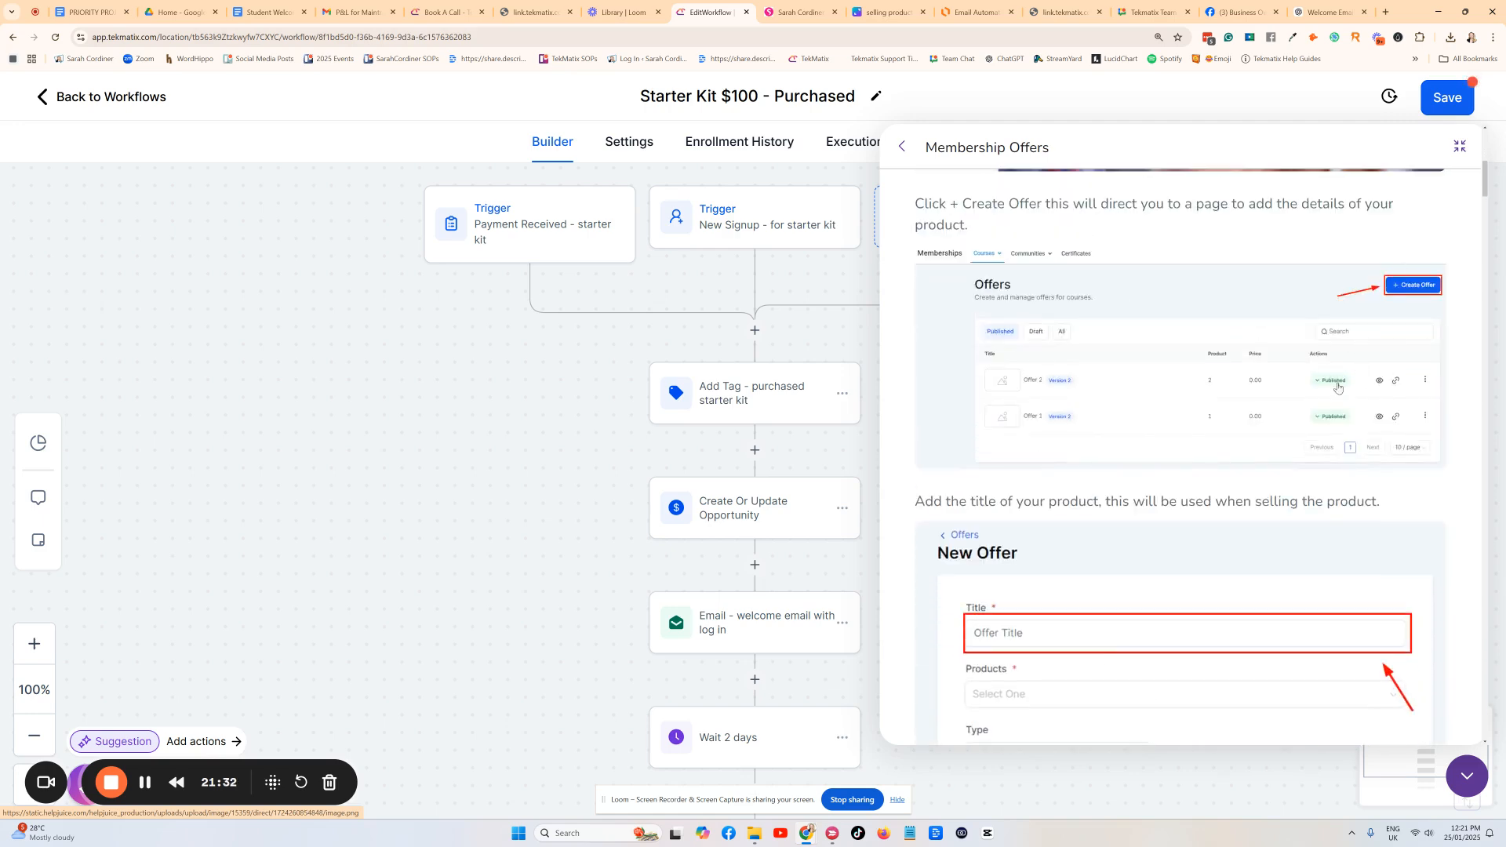
pyautogui.scroll(-8, 1200, 384)
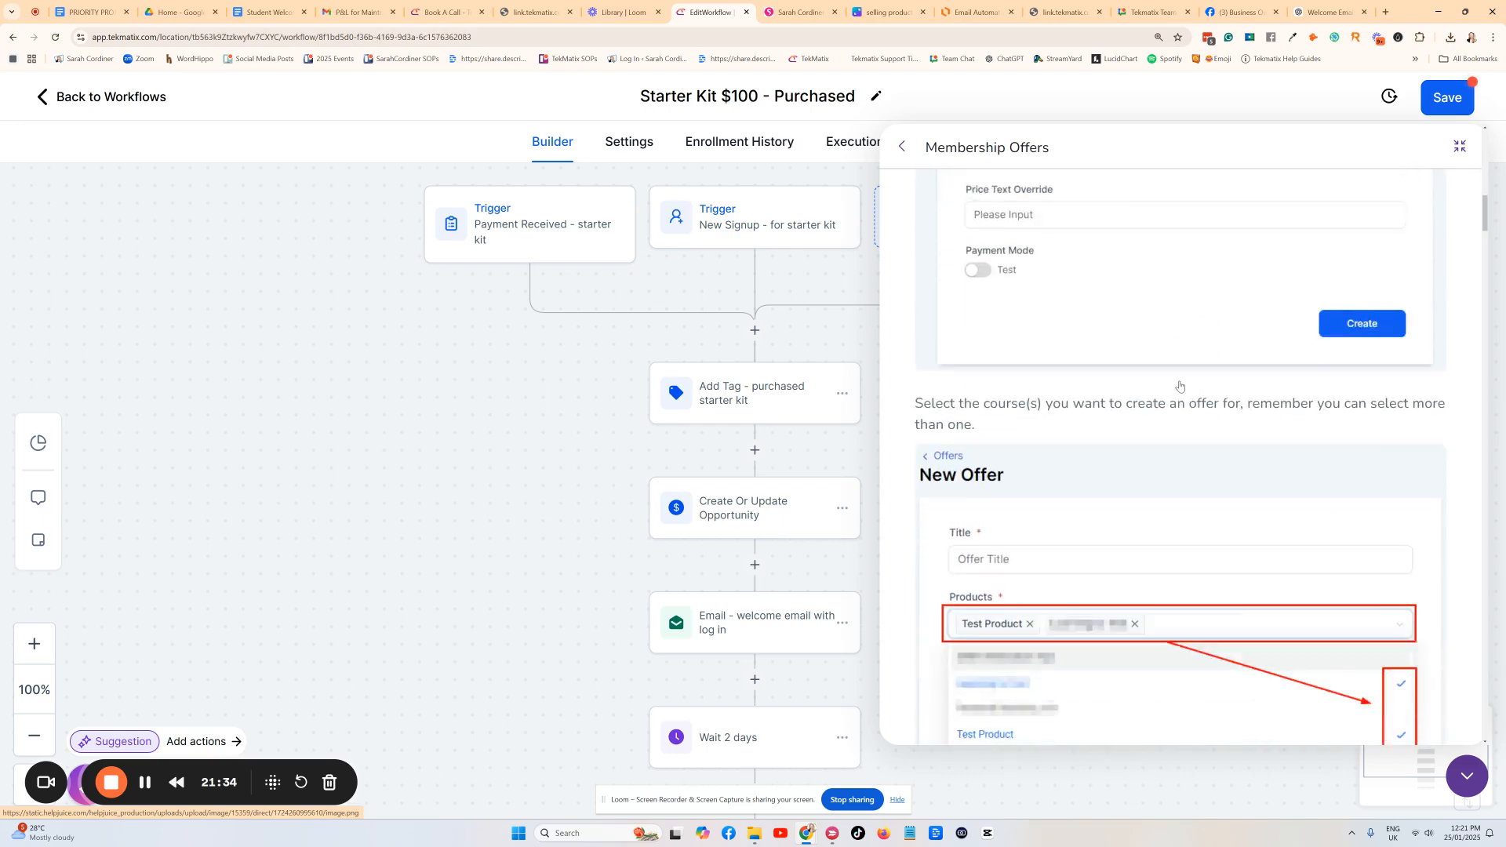
pyautogui.scroll(-7, 1073, 416)
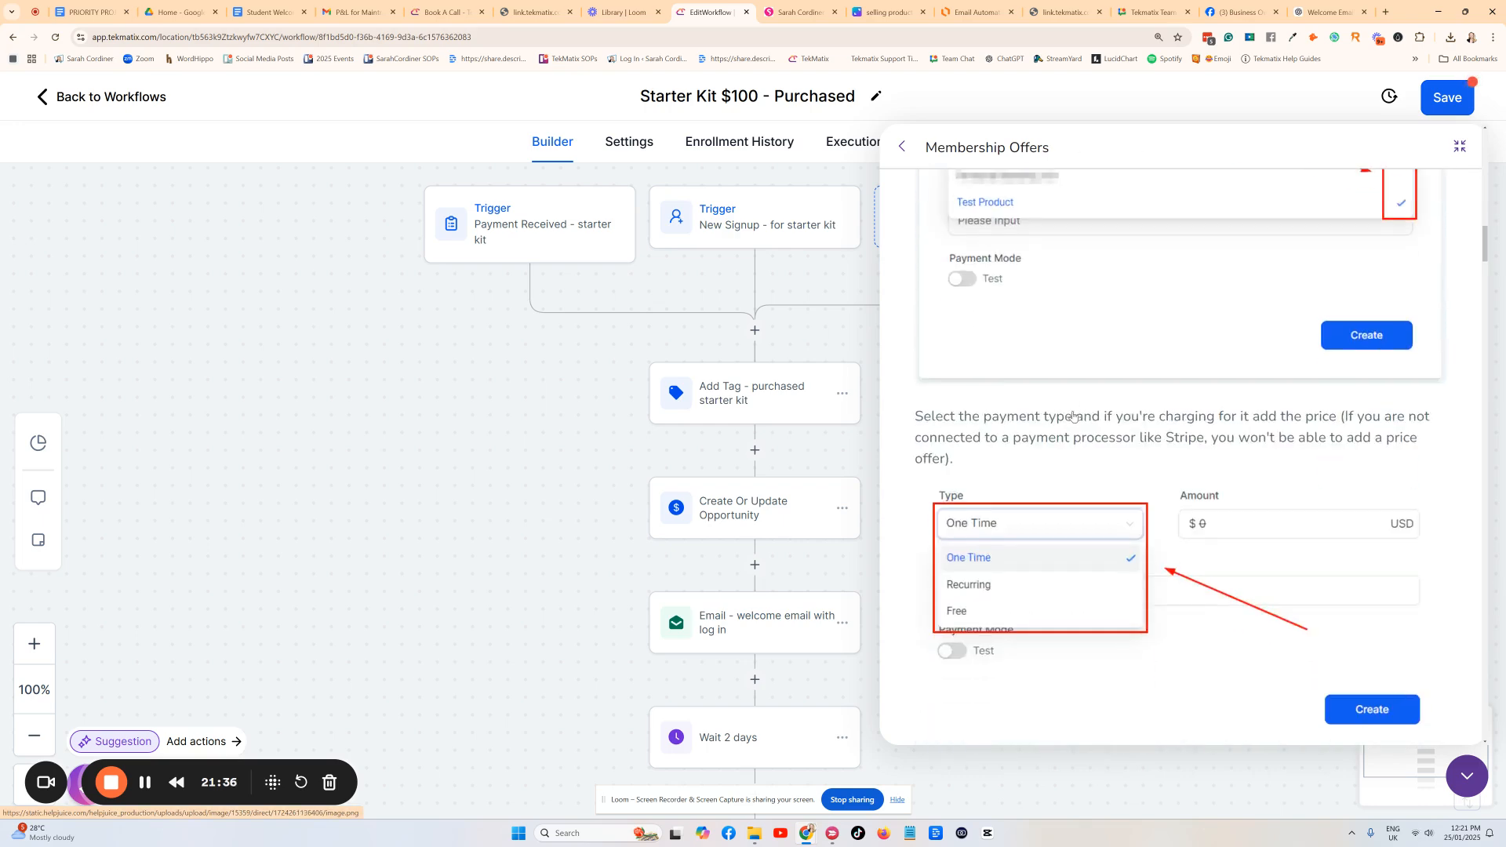
pyautogui.scroll(-15, 1073, 415)
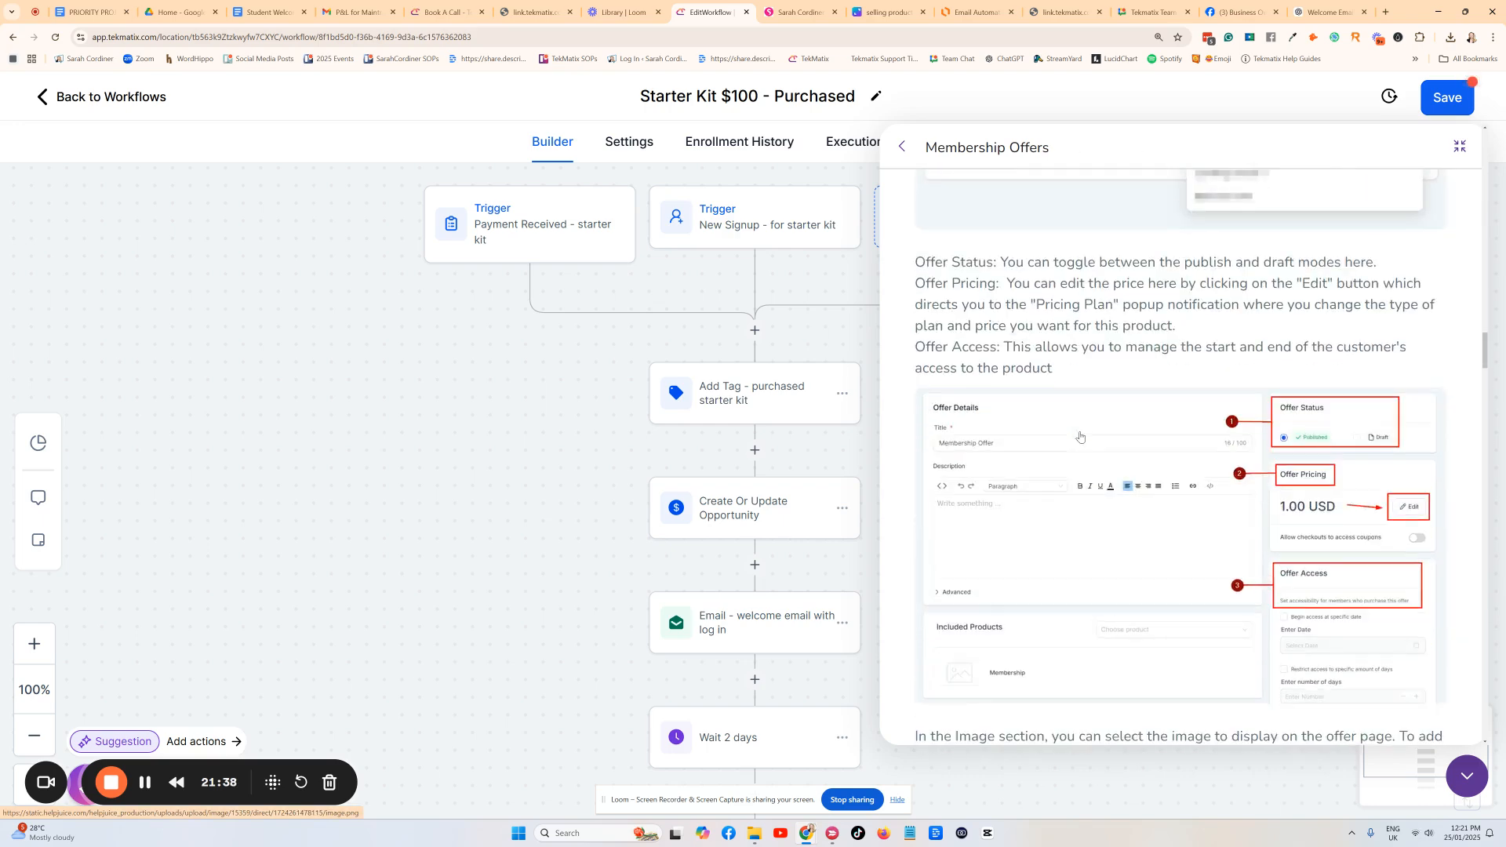
pyautogui.scroll(-20, 1081, 439)
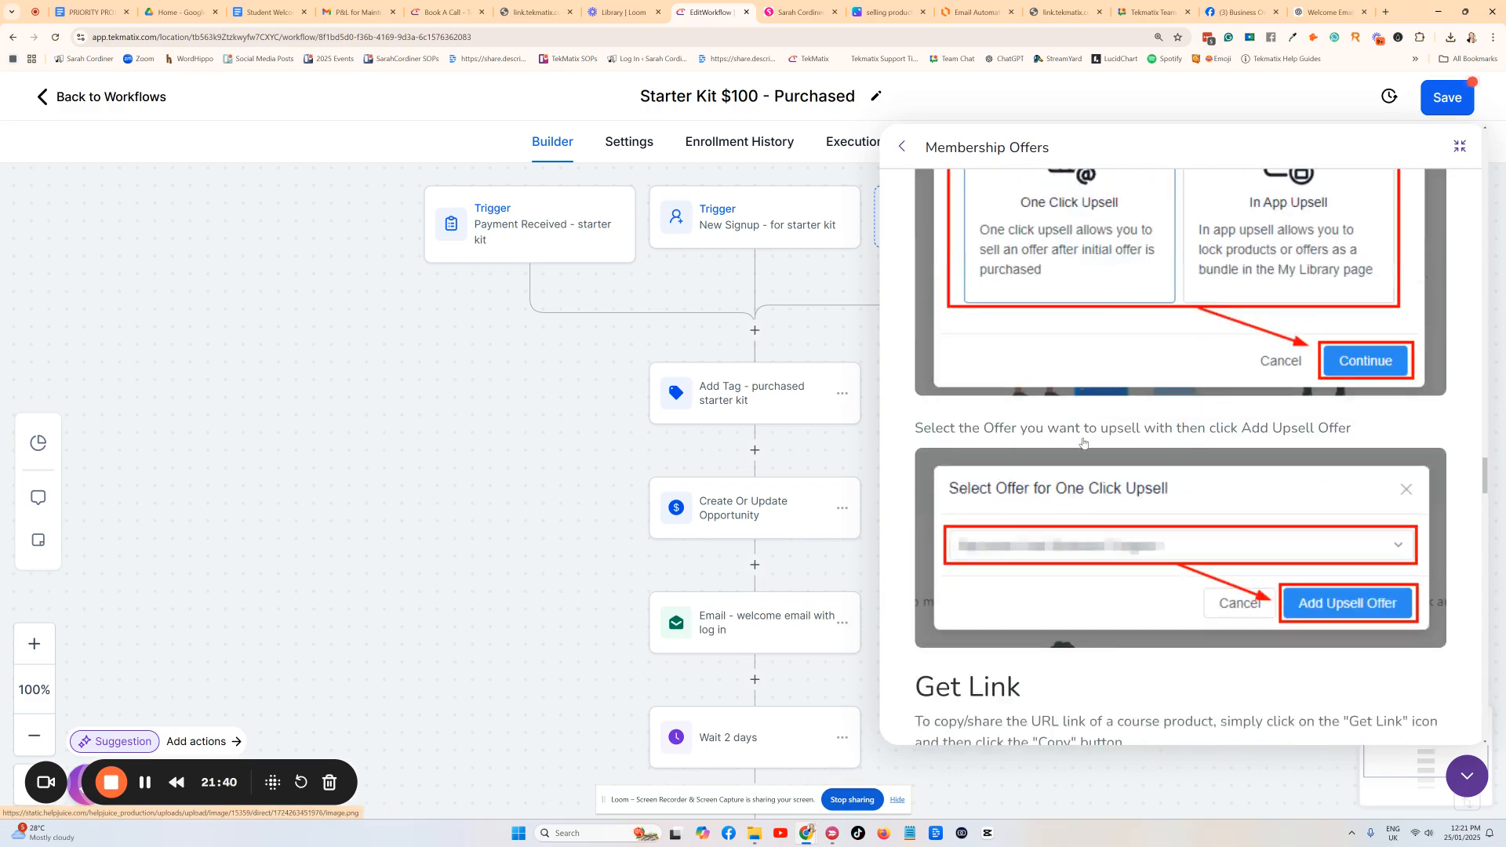
pyautogui.scroll(-20, 1083, 443)
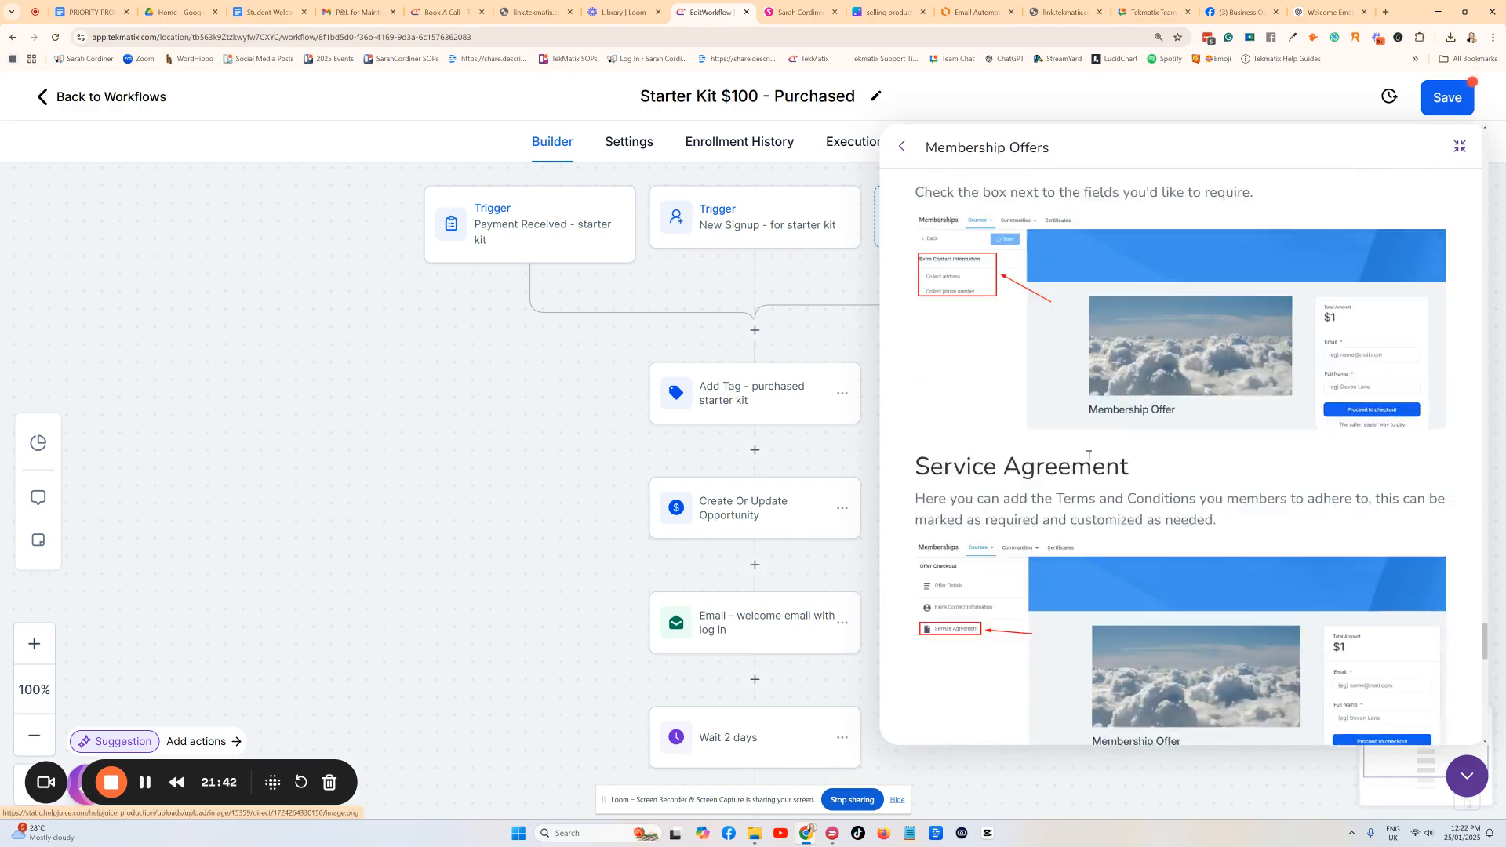
pyautogui.scroll(-20, 1089, 456)
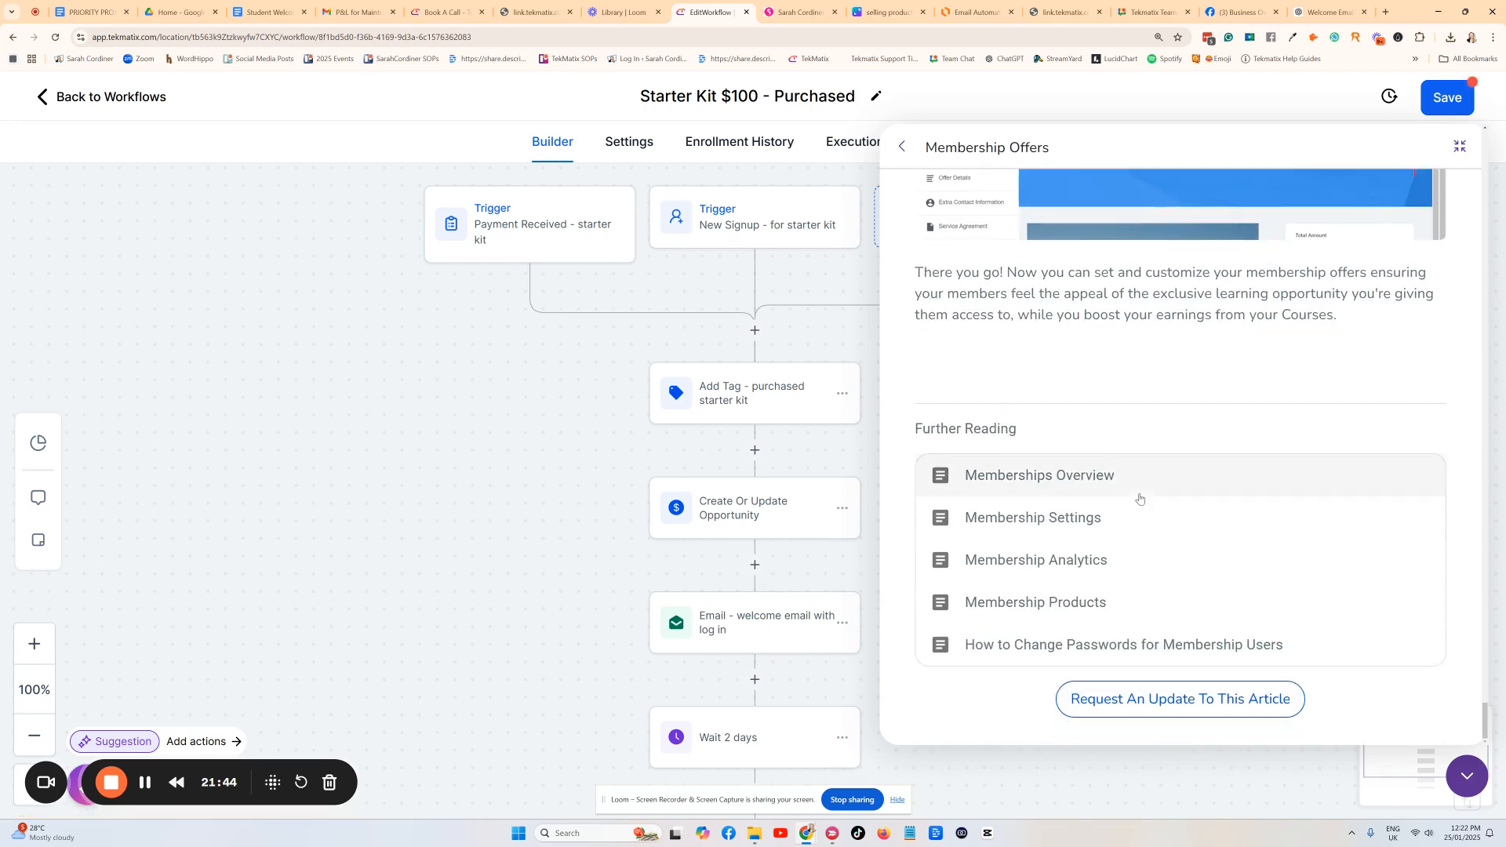
pyautogui.scroll(8, 1139, 499)
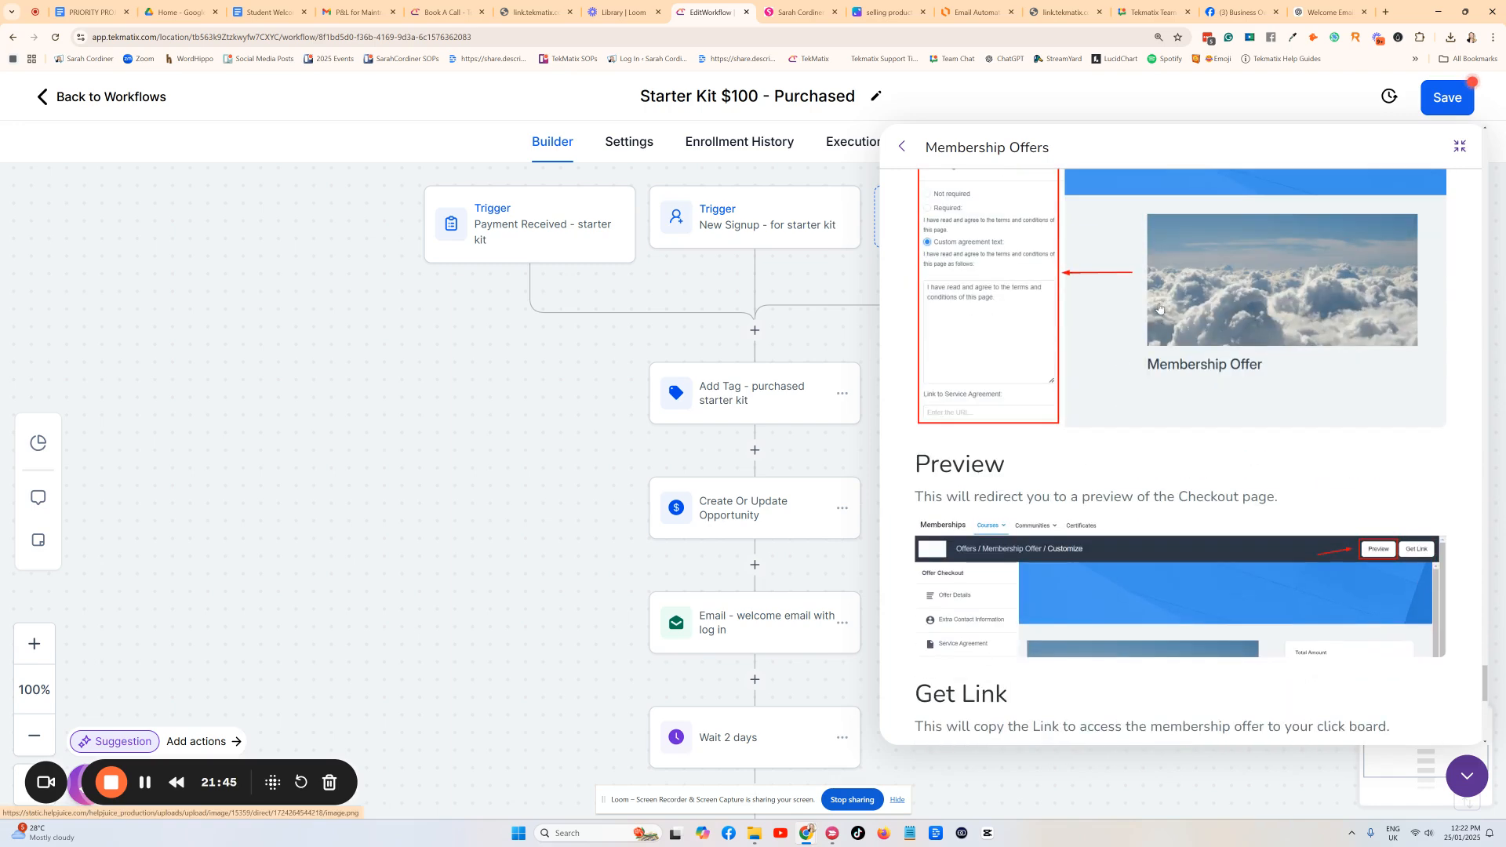
pyautogui.click(1467, 776)
# Load the tekmatix.com homepage in a new browser tab.
pyautogui.click(1385, 13)
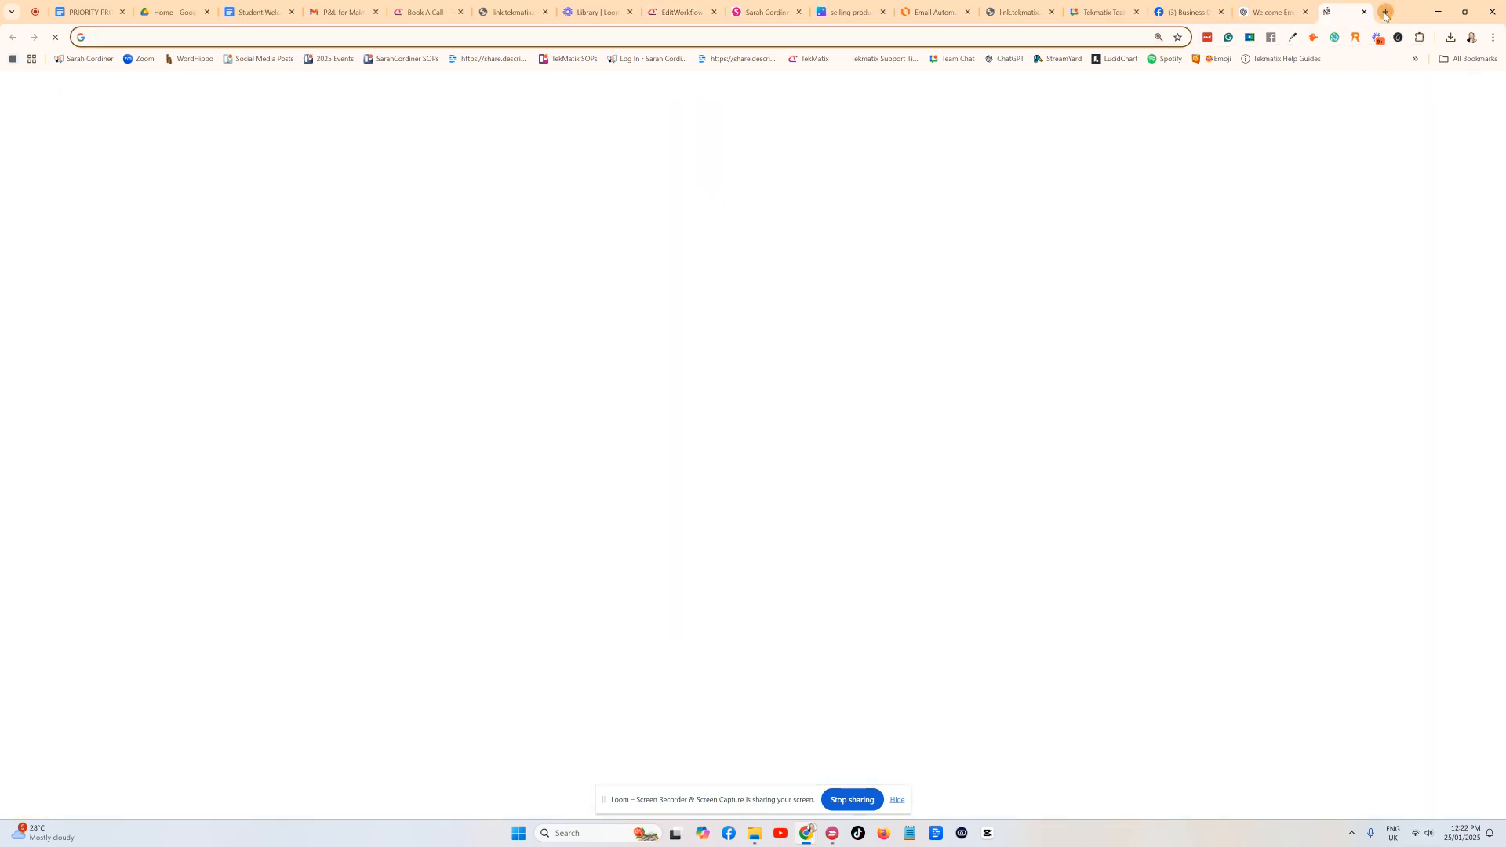
pyautogui.write('tekmatix')
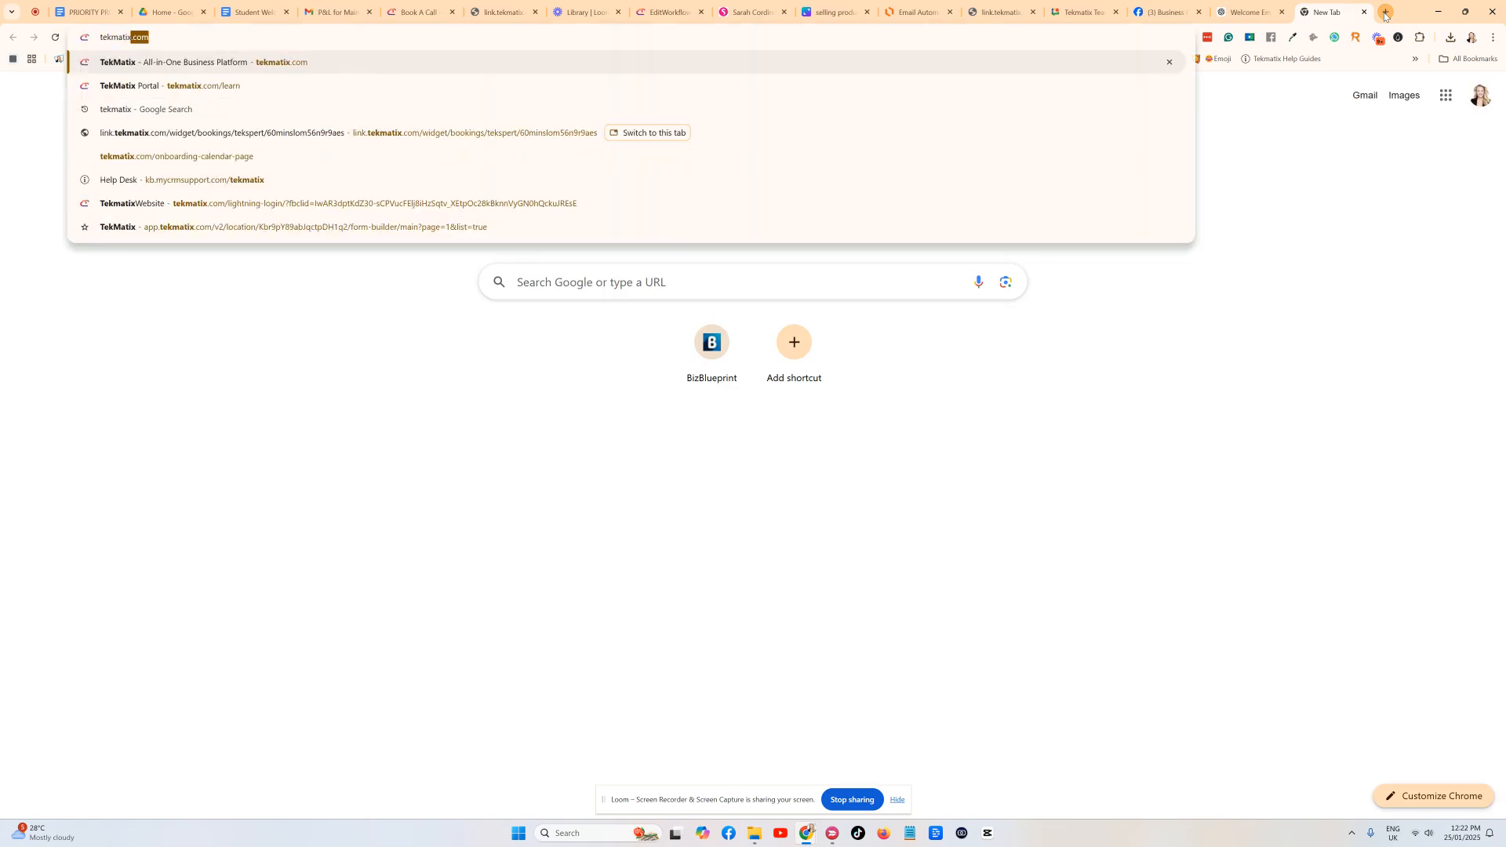
pyautogui.press('Return')
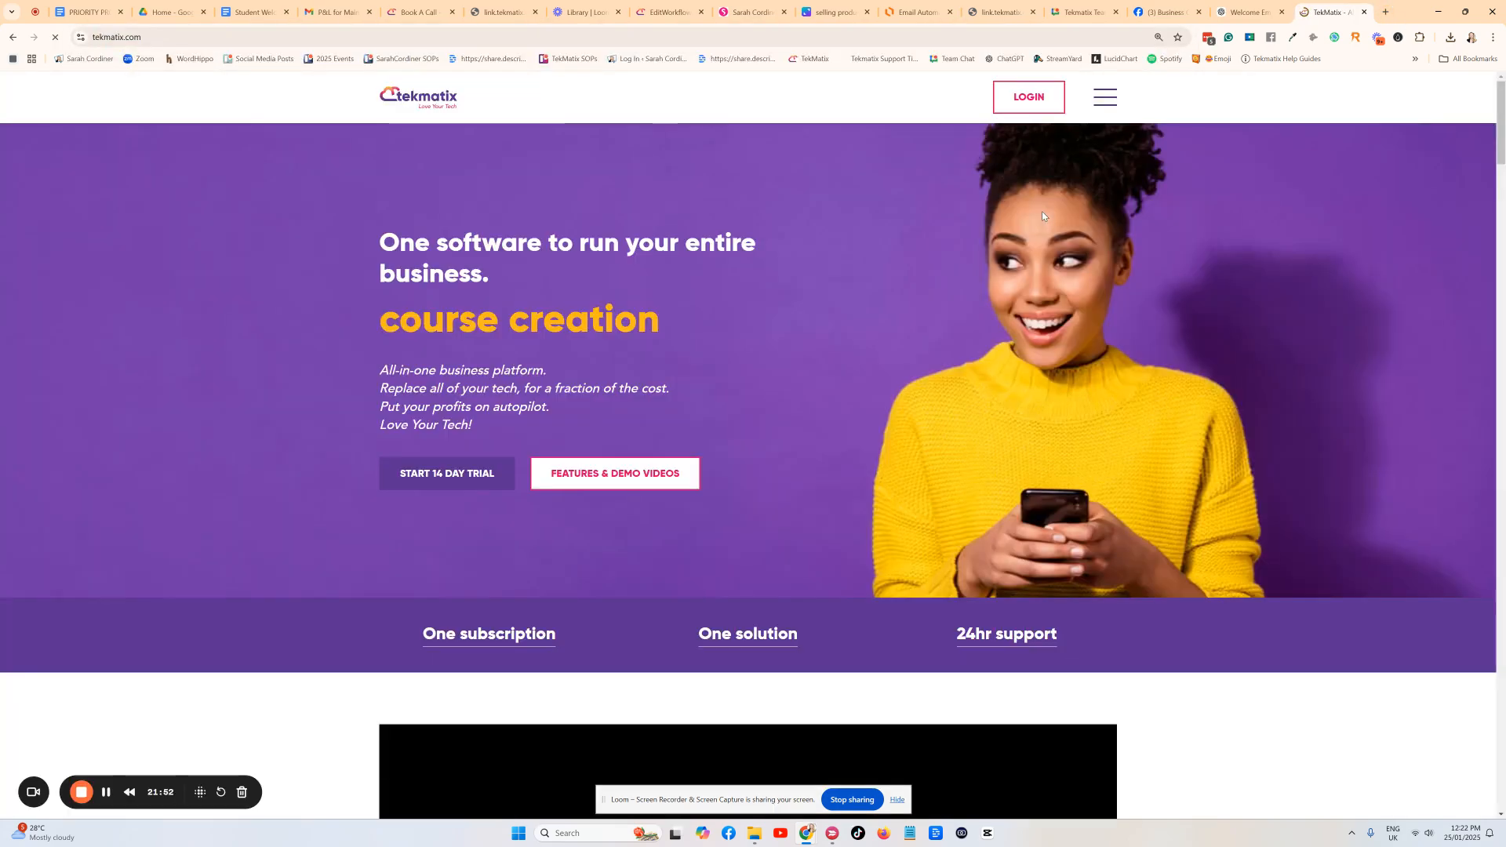
# Go to the Book A Call page and start booking an hourly Tekspert session.
pyautogui.click(1105, 97)
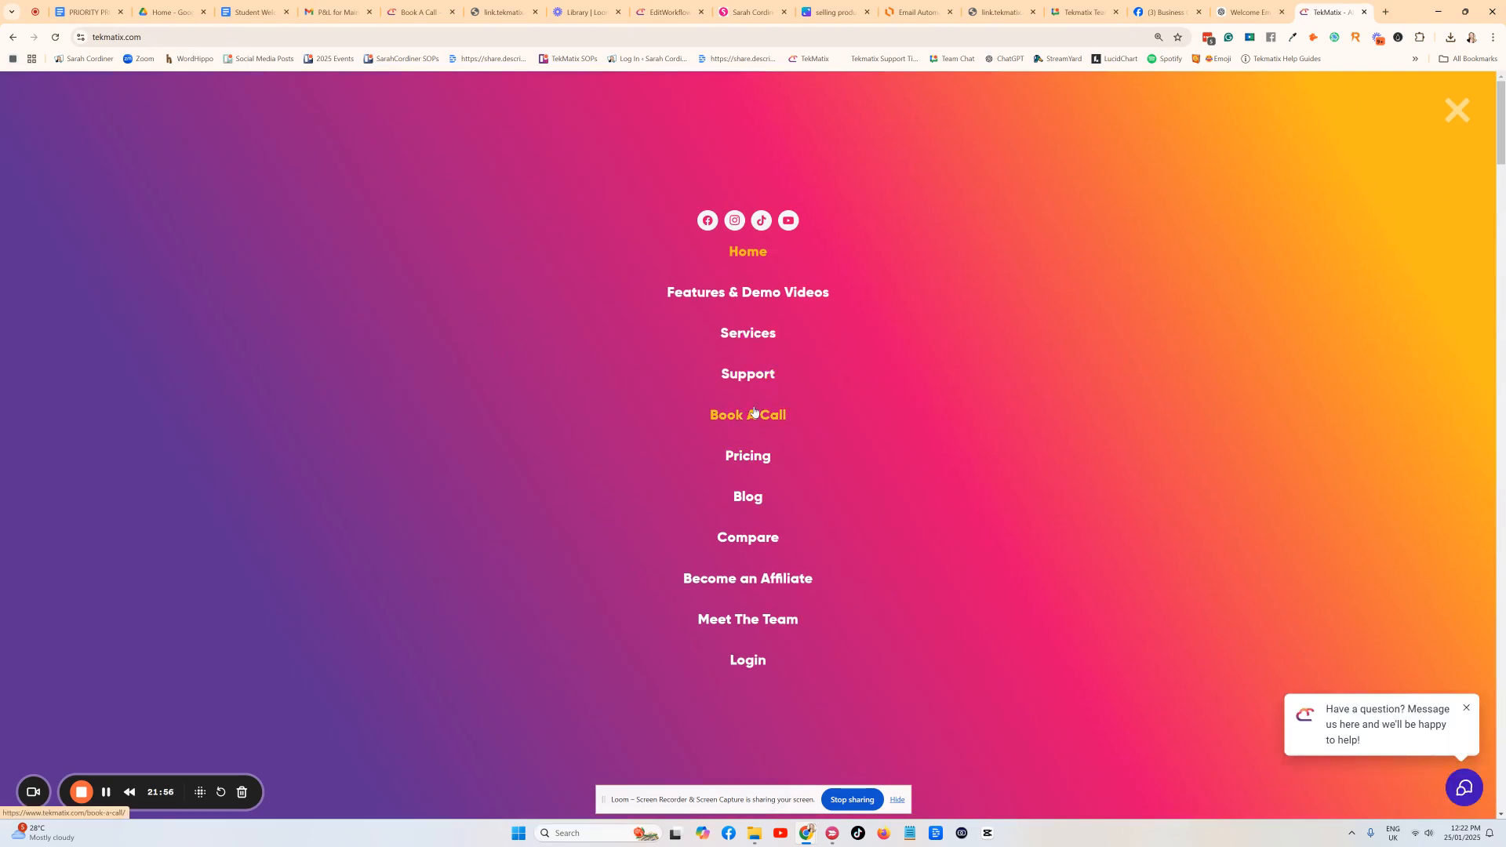
pyautogui.click(749, 414)
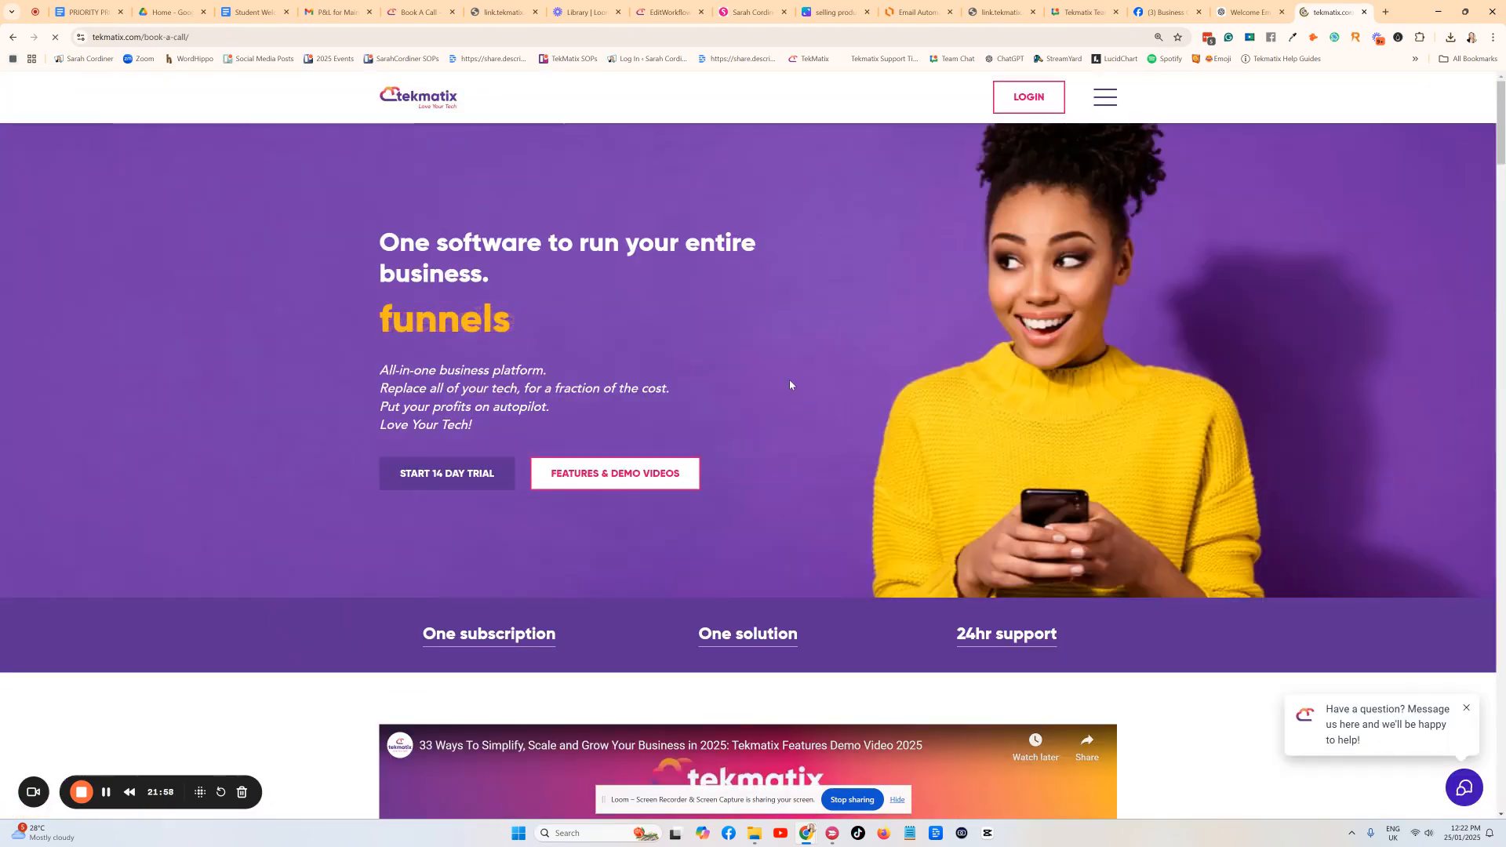
pyautogui.scroll(-9, 680, 578)
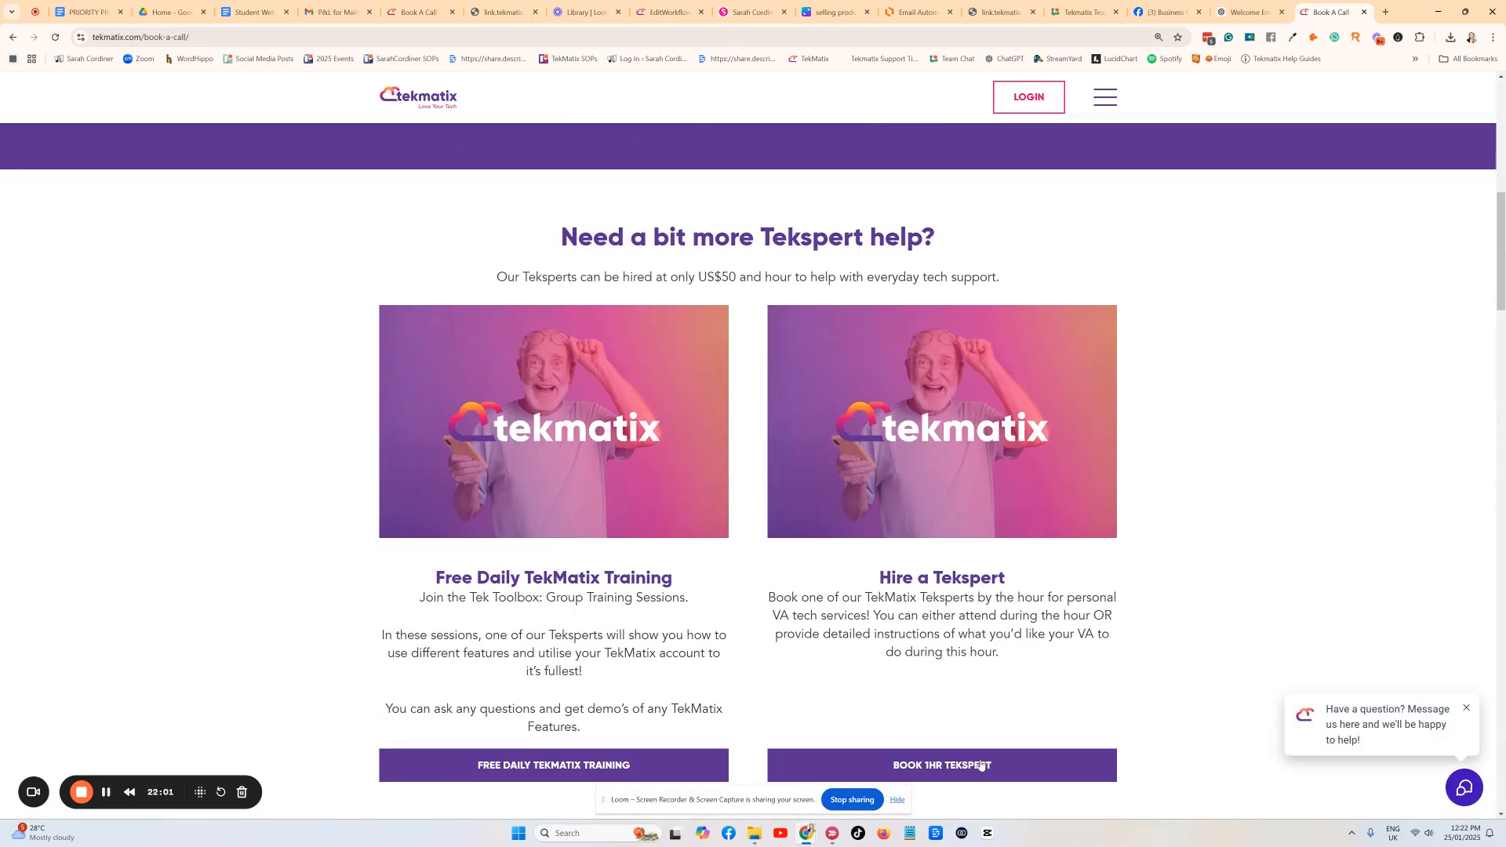
pyautogui.click(981, 764)
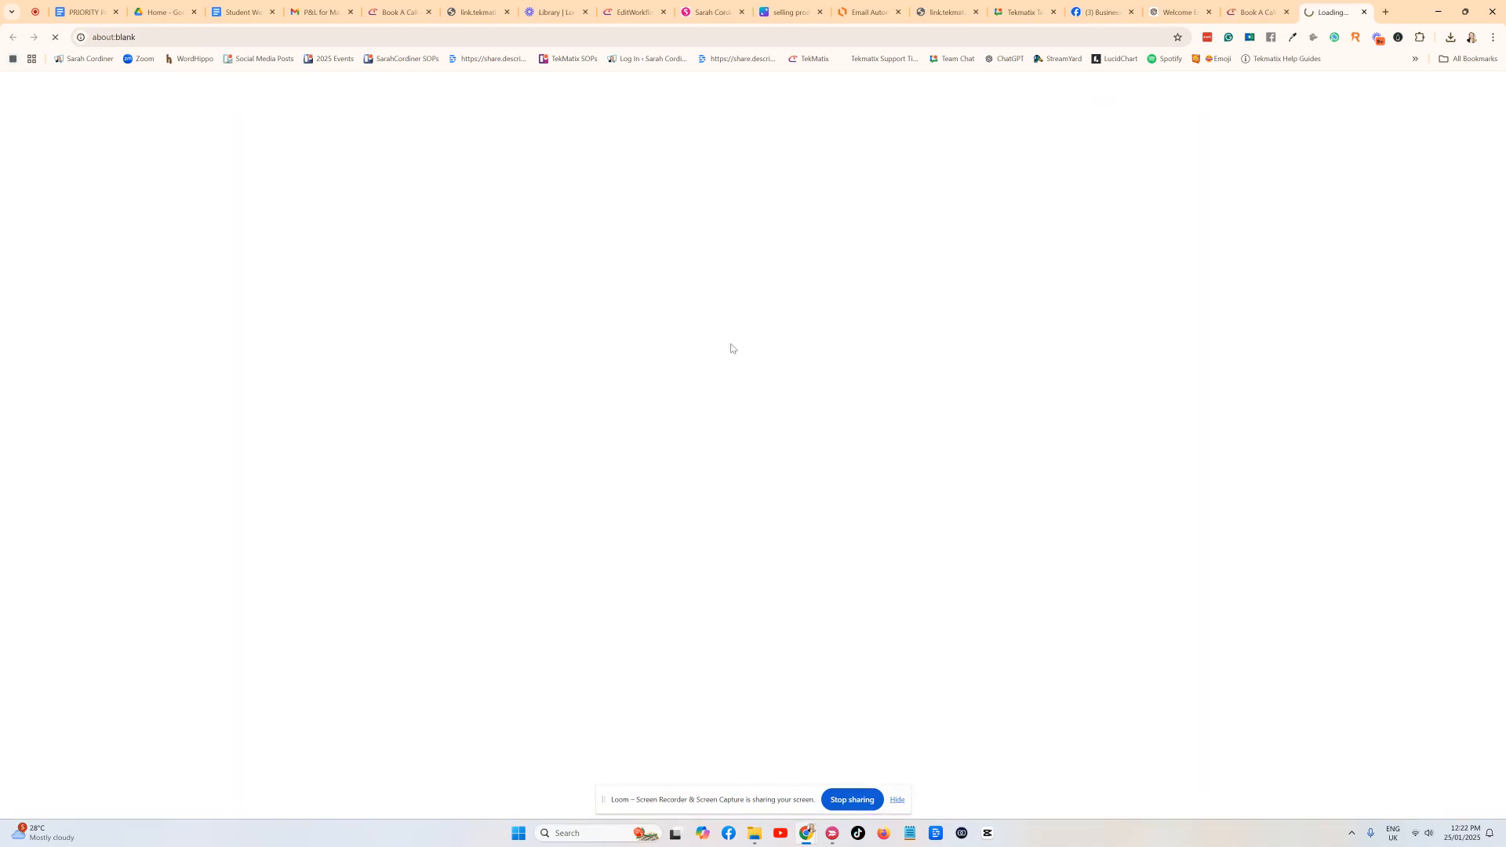